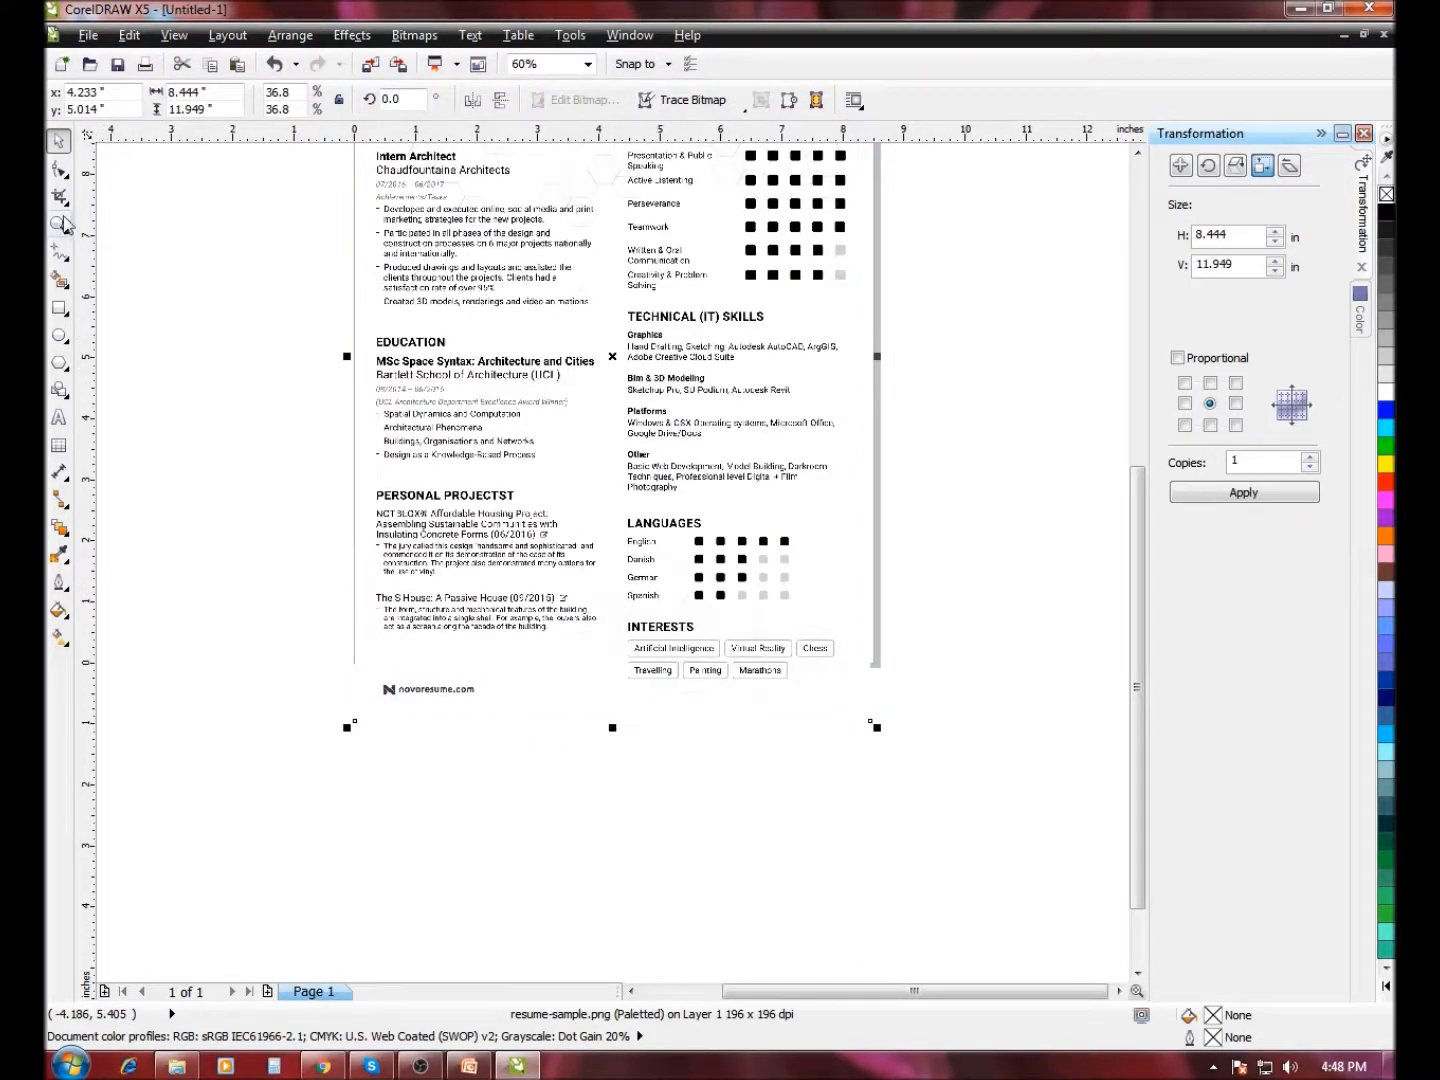
- Examine the imported resume sample, checking the header, contact line, work experience and skills sections
left_click(61, 224)
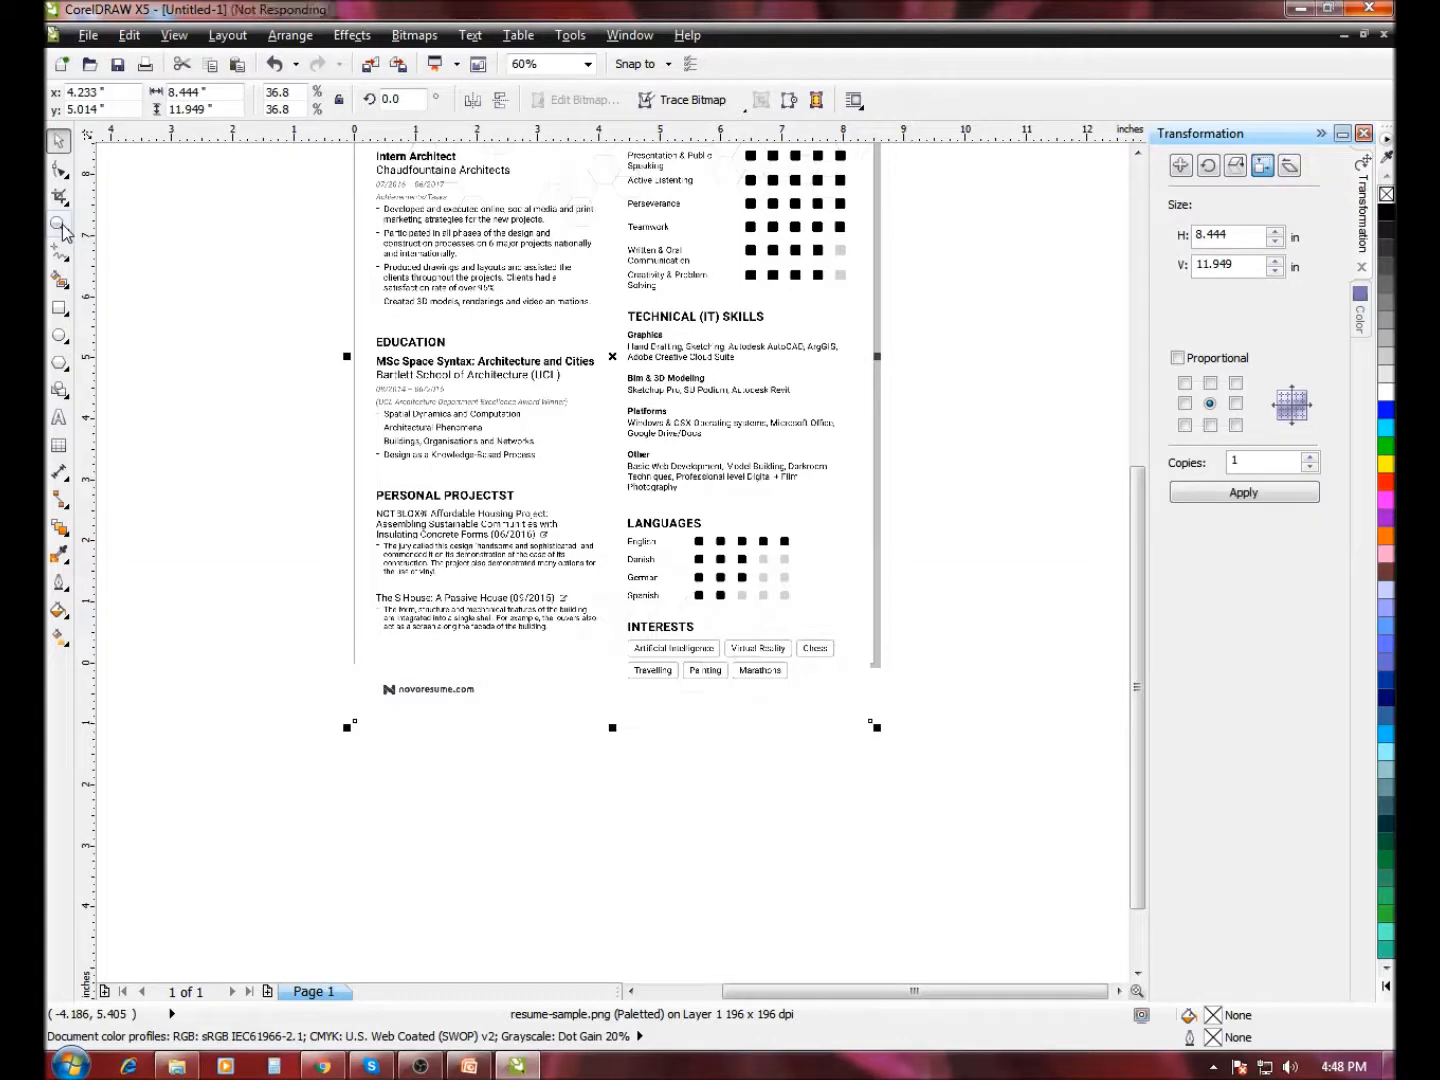
right_click(264, 338)
left_click_drag(349, 245, 813, 563)
left_click_drag(185, 241, 969, 605)
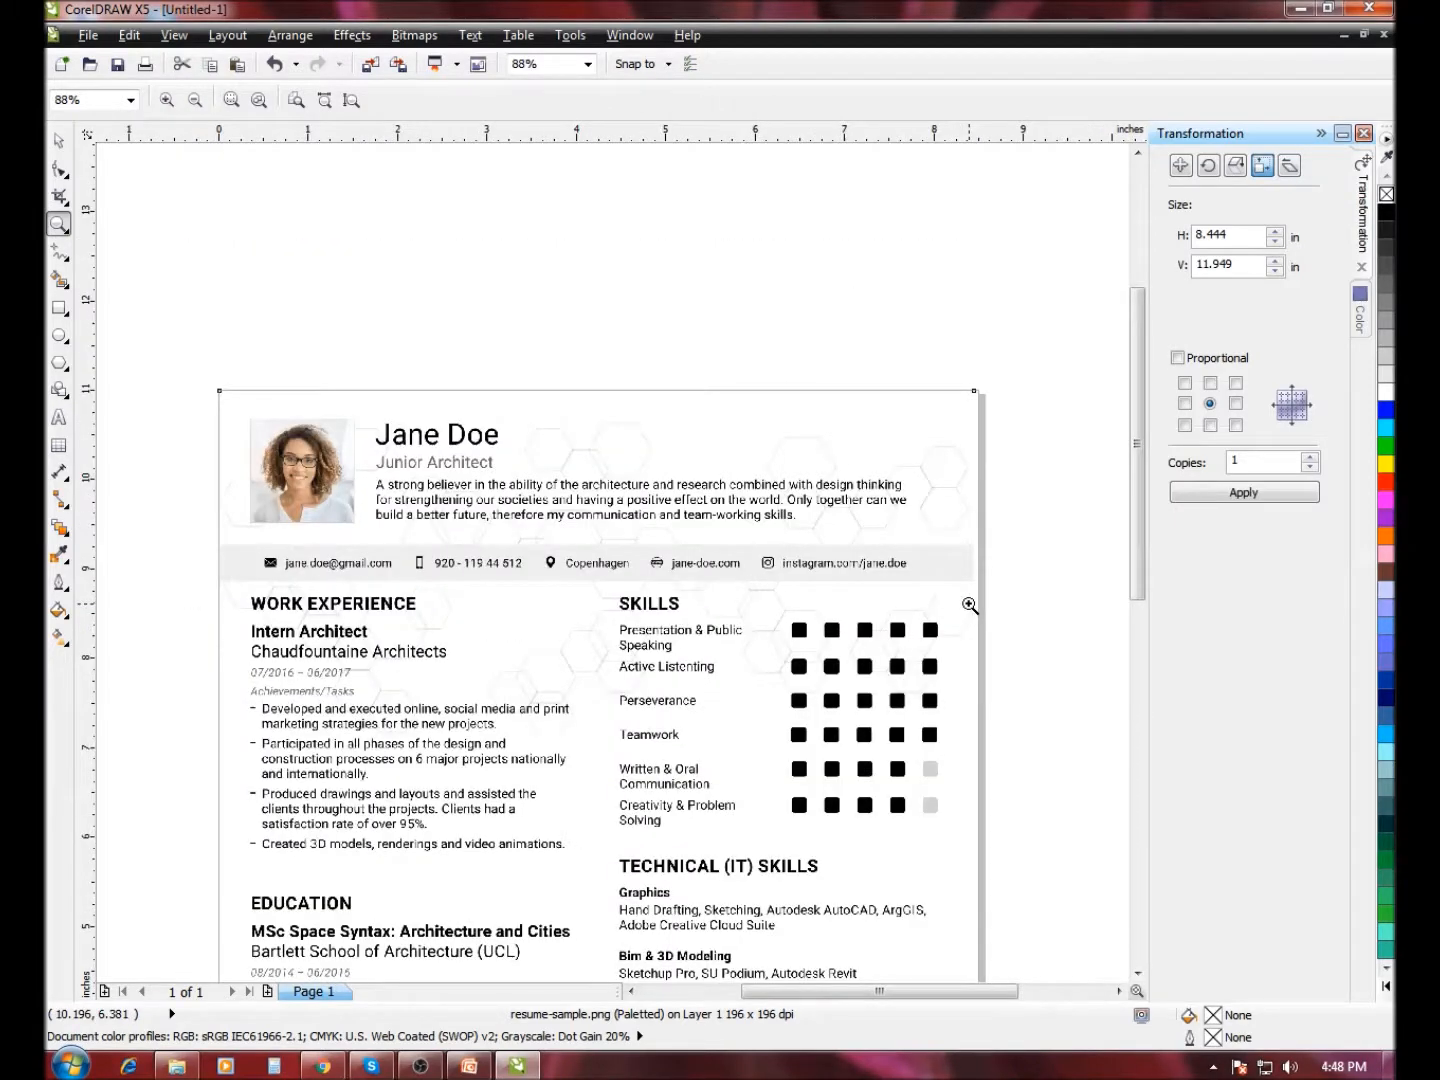
right_click(969, 605)
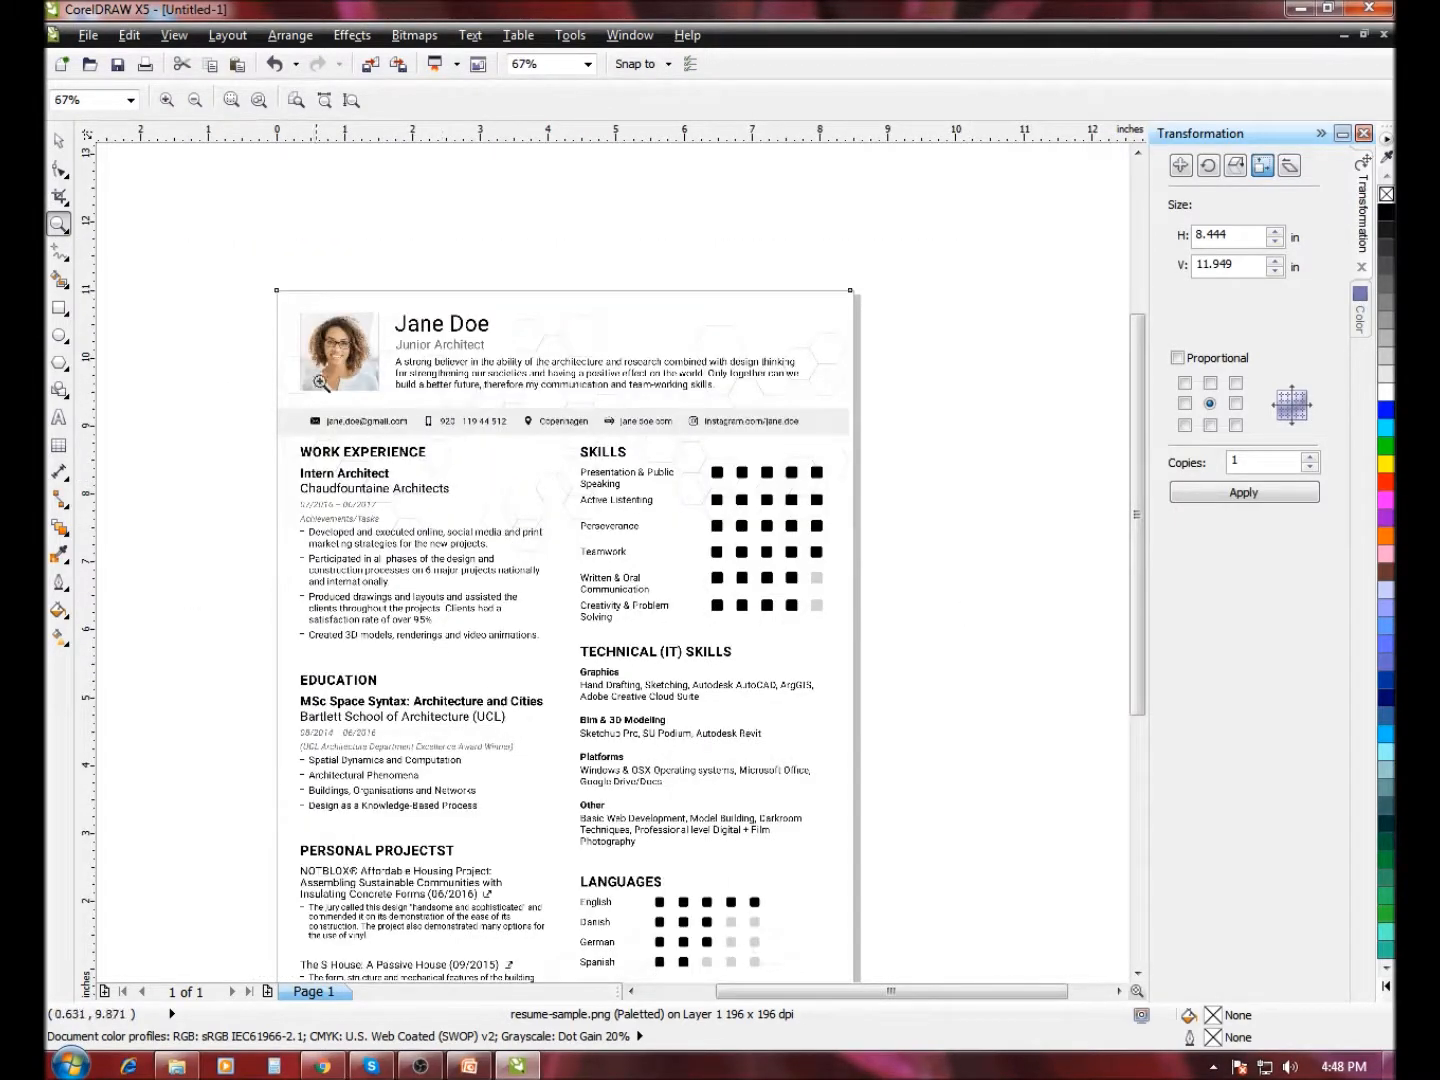
right_click(253, 284)
left_click_drag(318, 267, 778, 688)
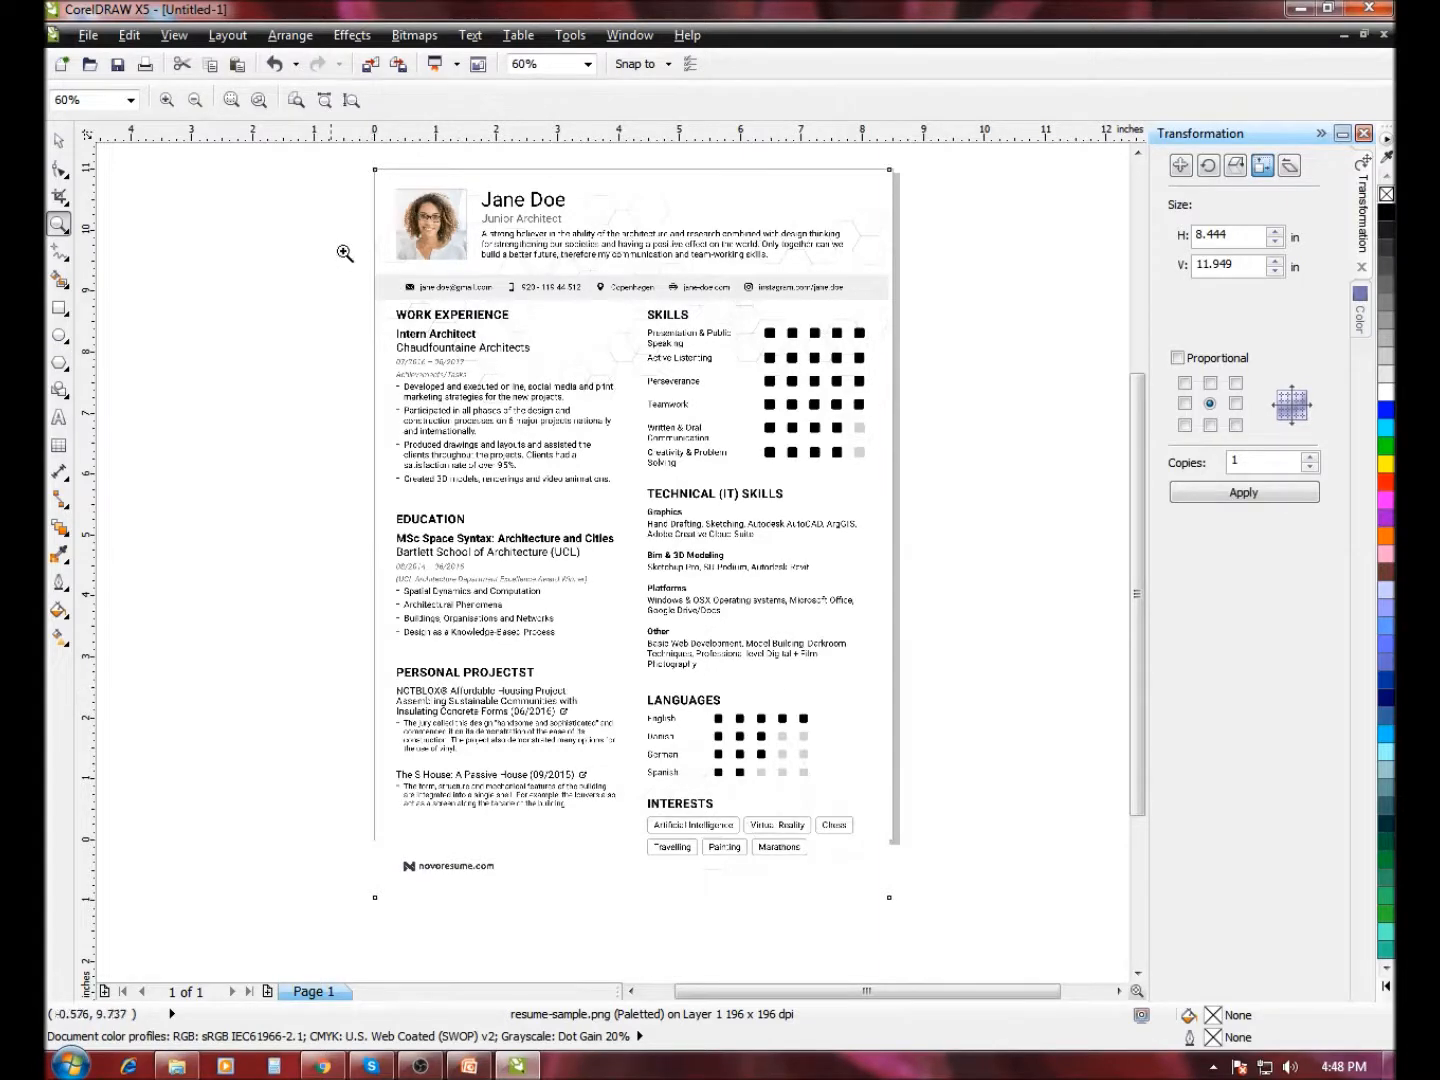
left_click_drag(372, 271, 771, 546)
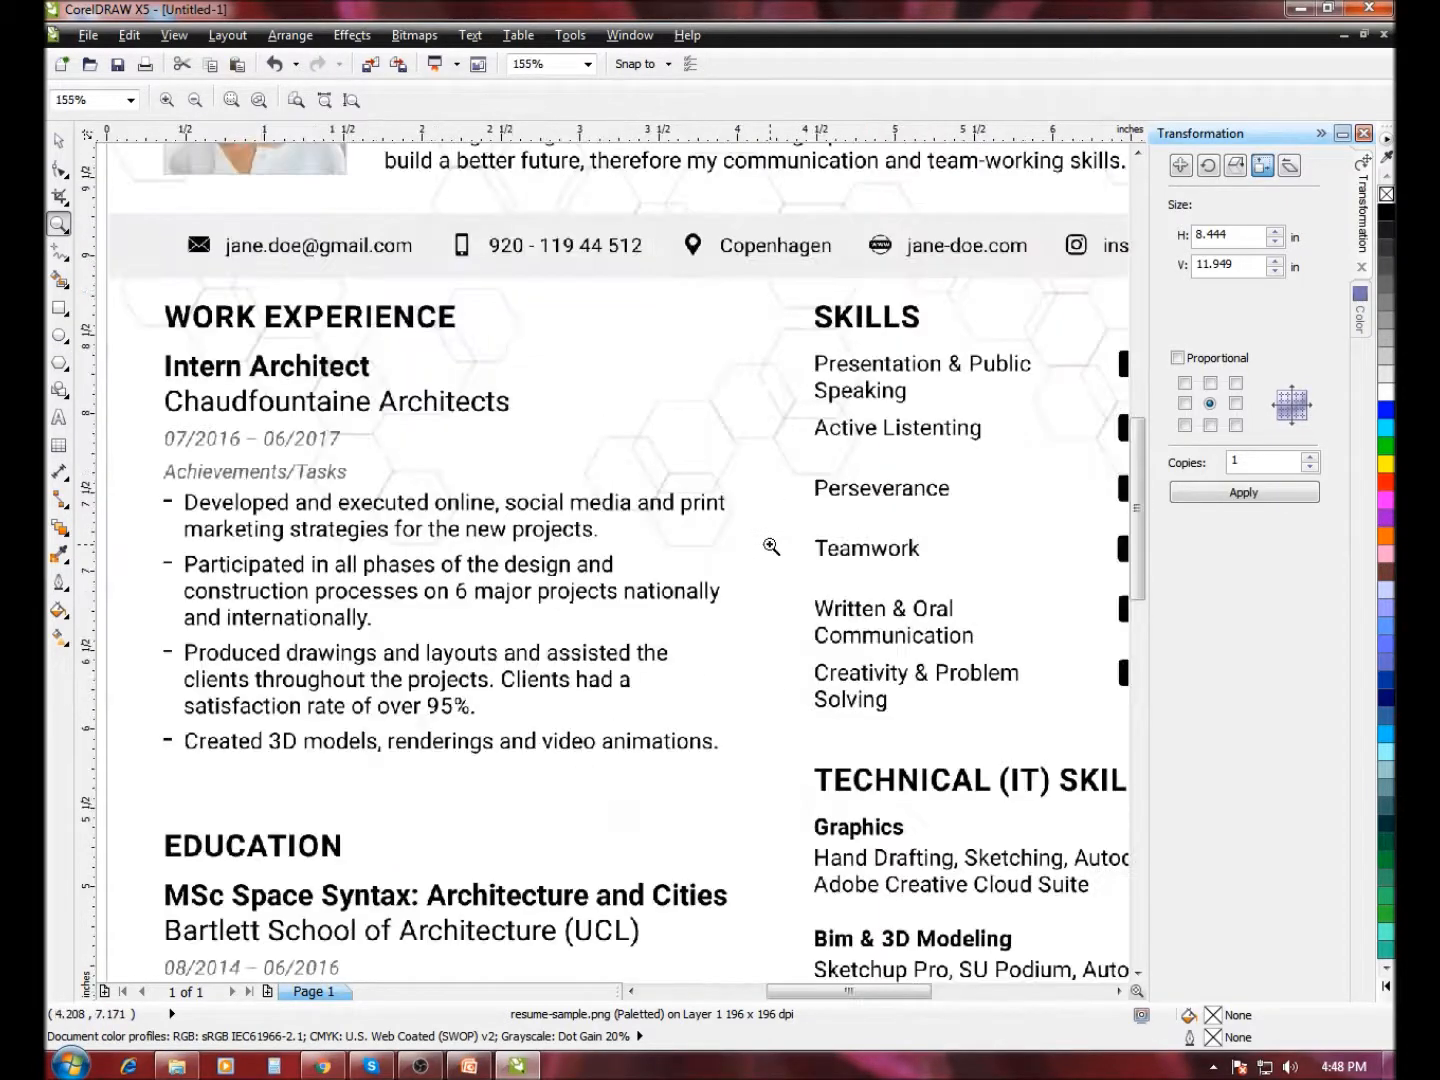
right_click(771, 546)
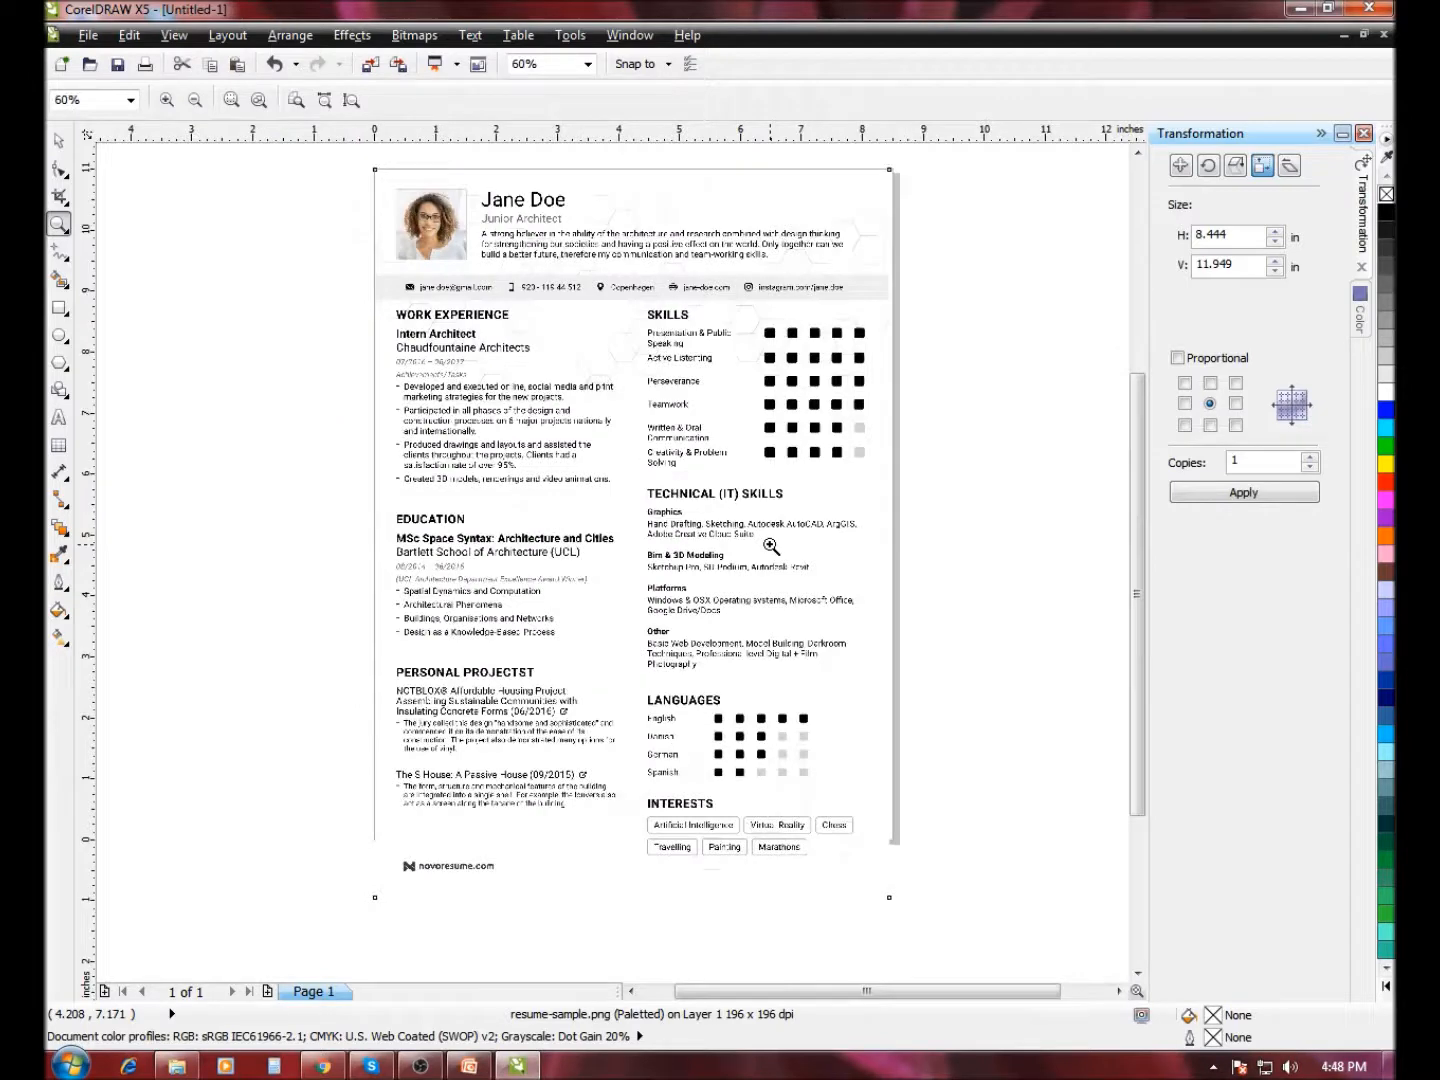
left_click_drag(321, 177, 858, 404)
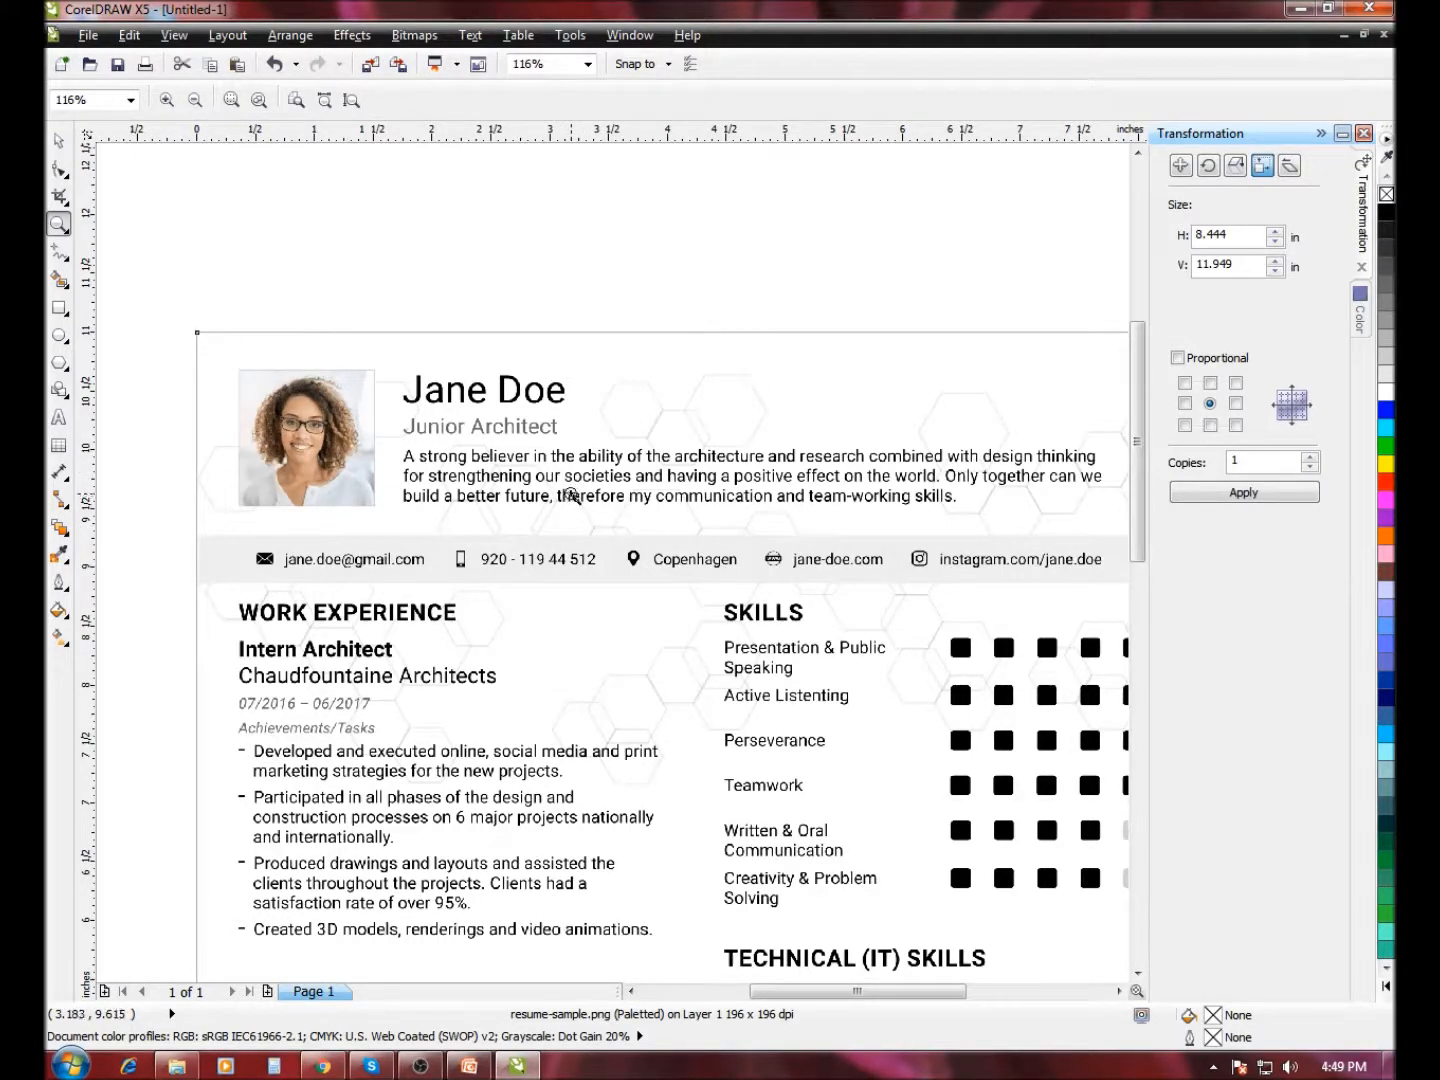
left_click_drag(166, 366, 1024, 575)
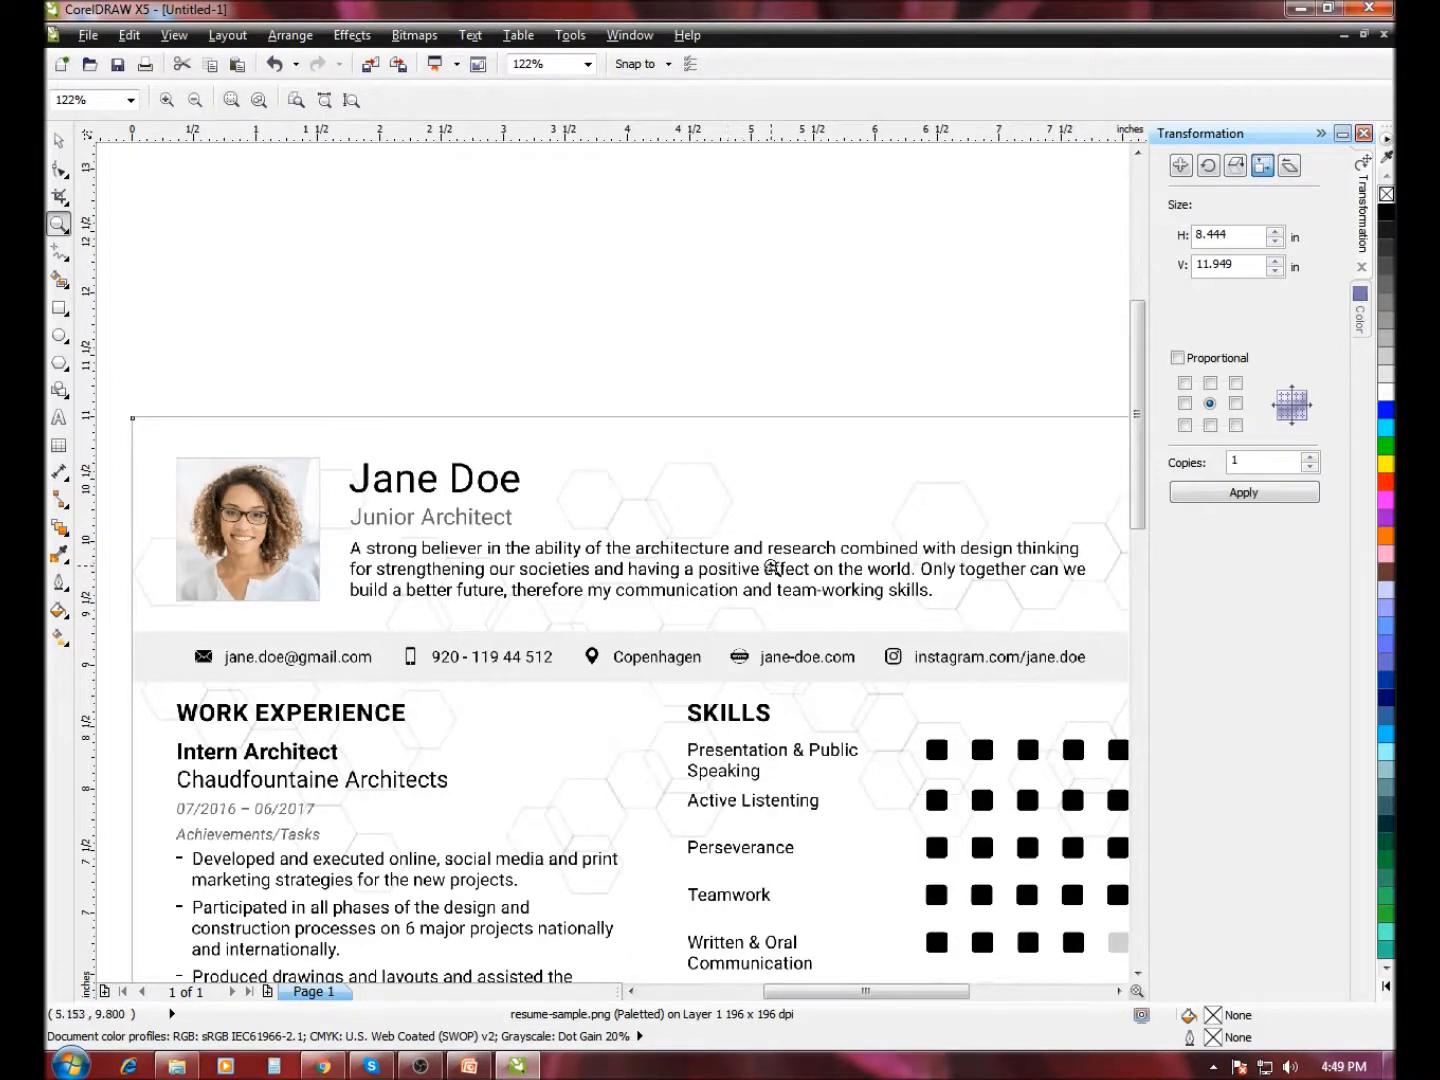
- Draw a rectangle about 1.67 by 0.42 in over the applicant's name in the resume header
left_click(59, 141)
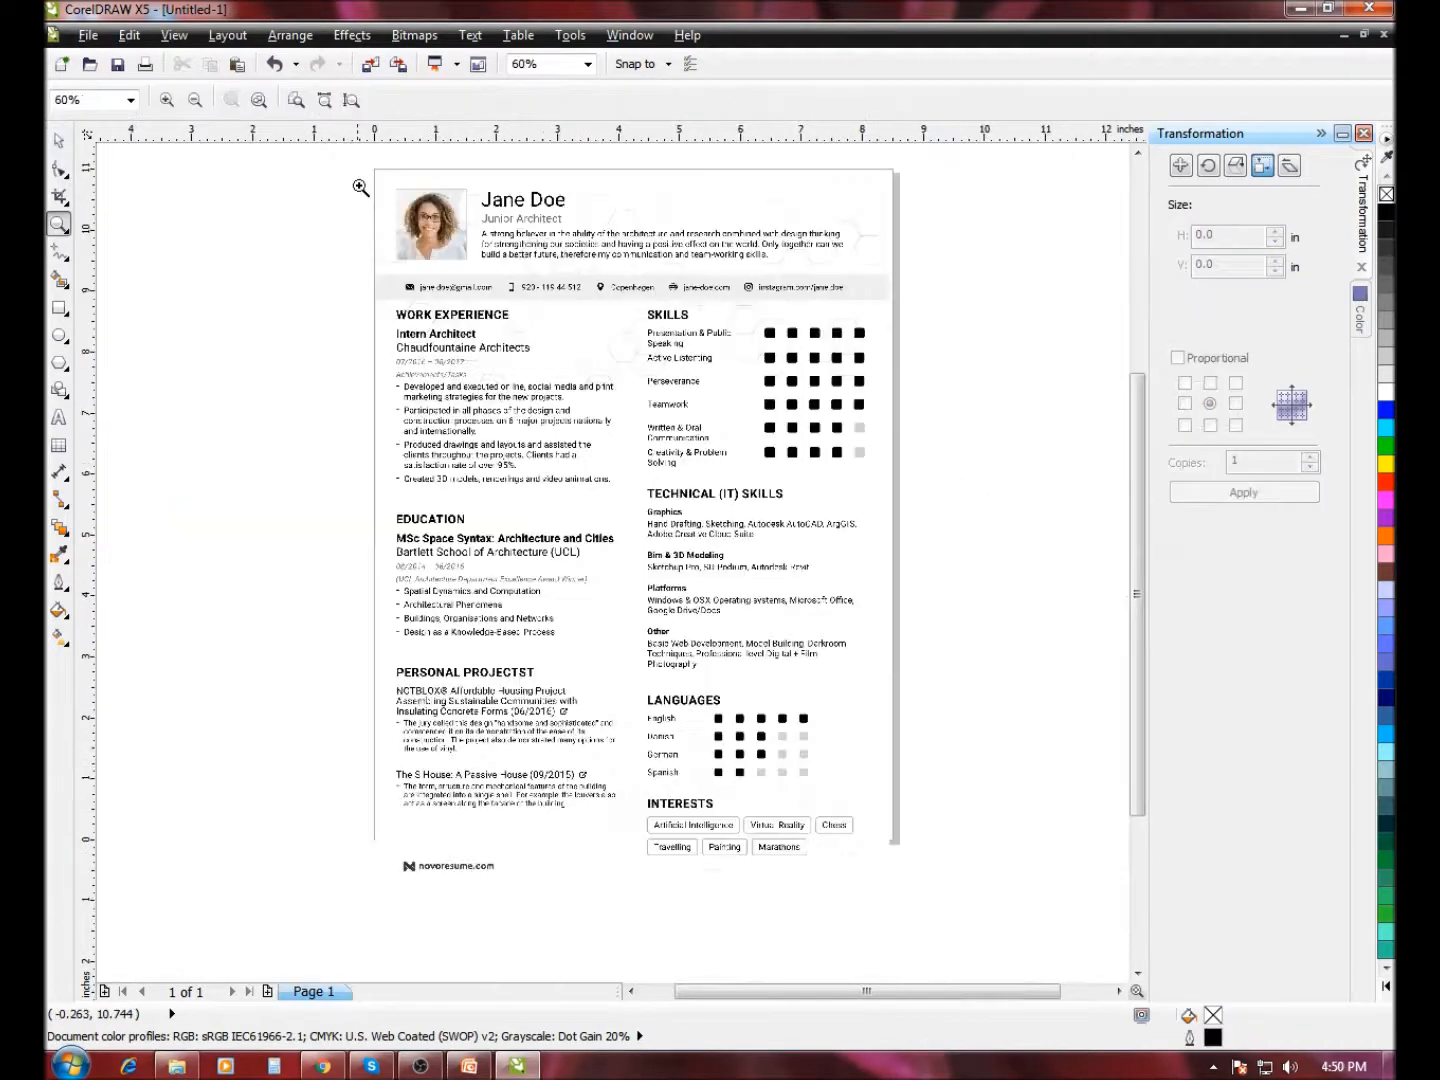
left_click_drag(355, 179, 866, 301)
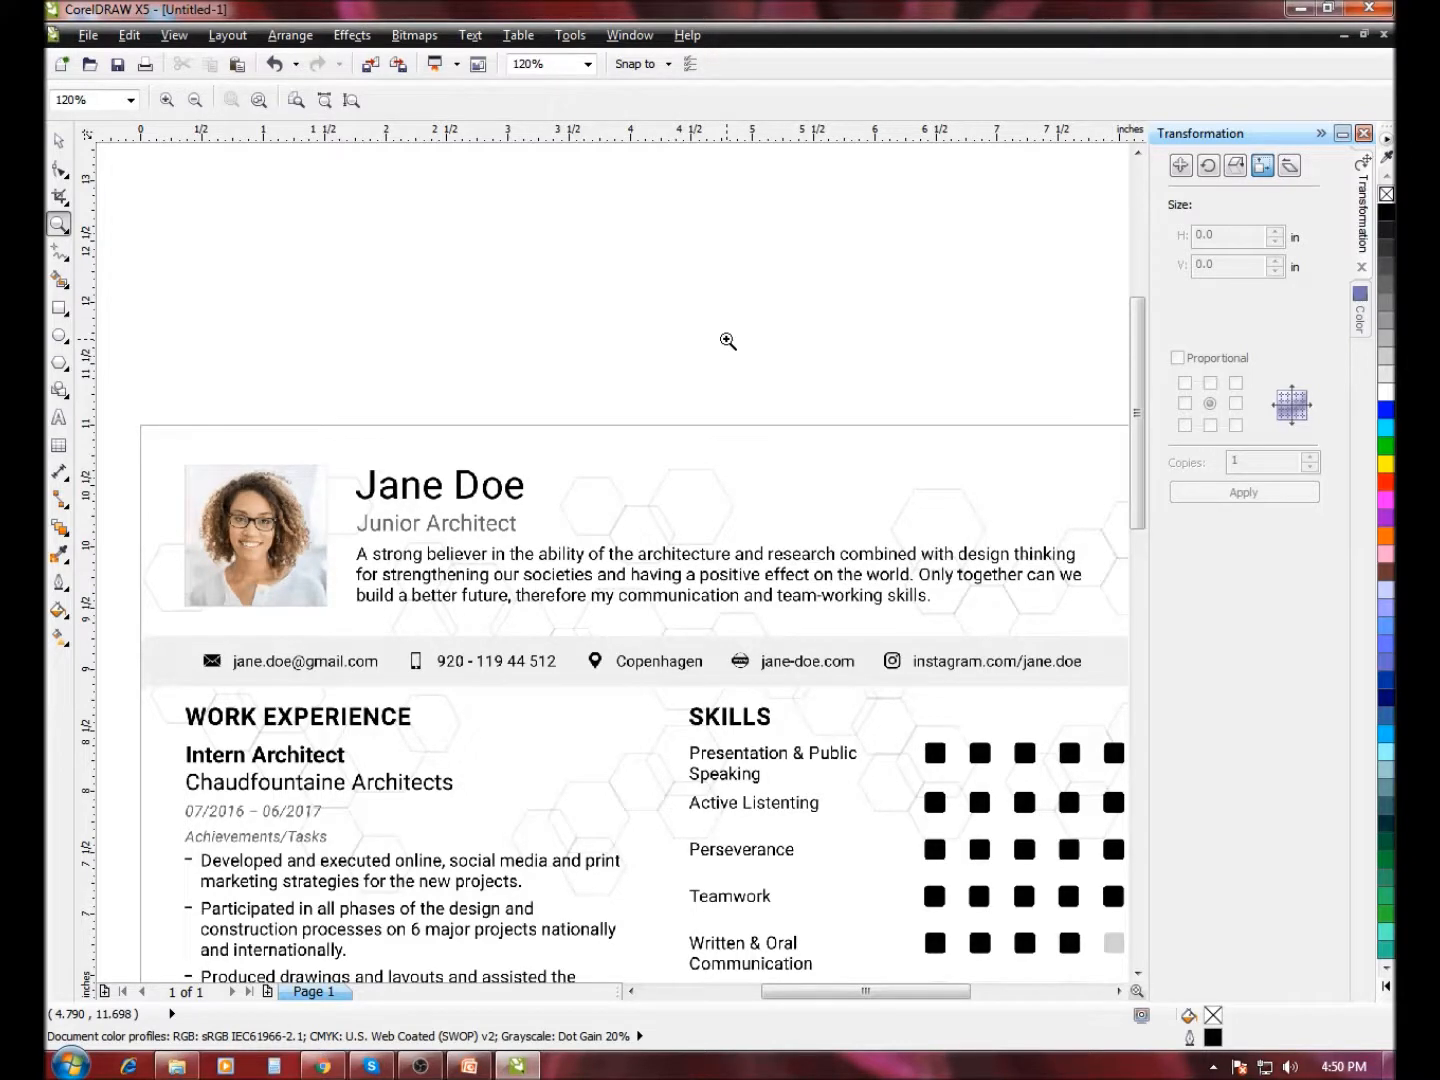
left_click(59, 141)
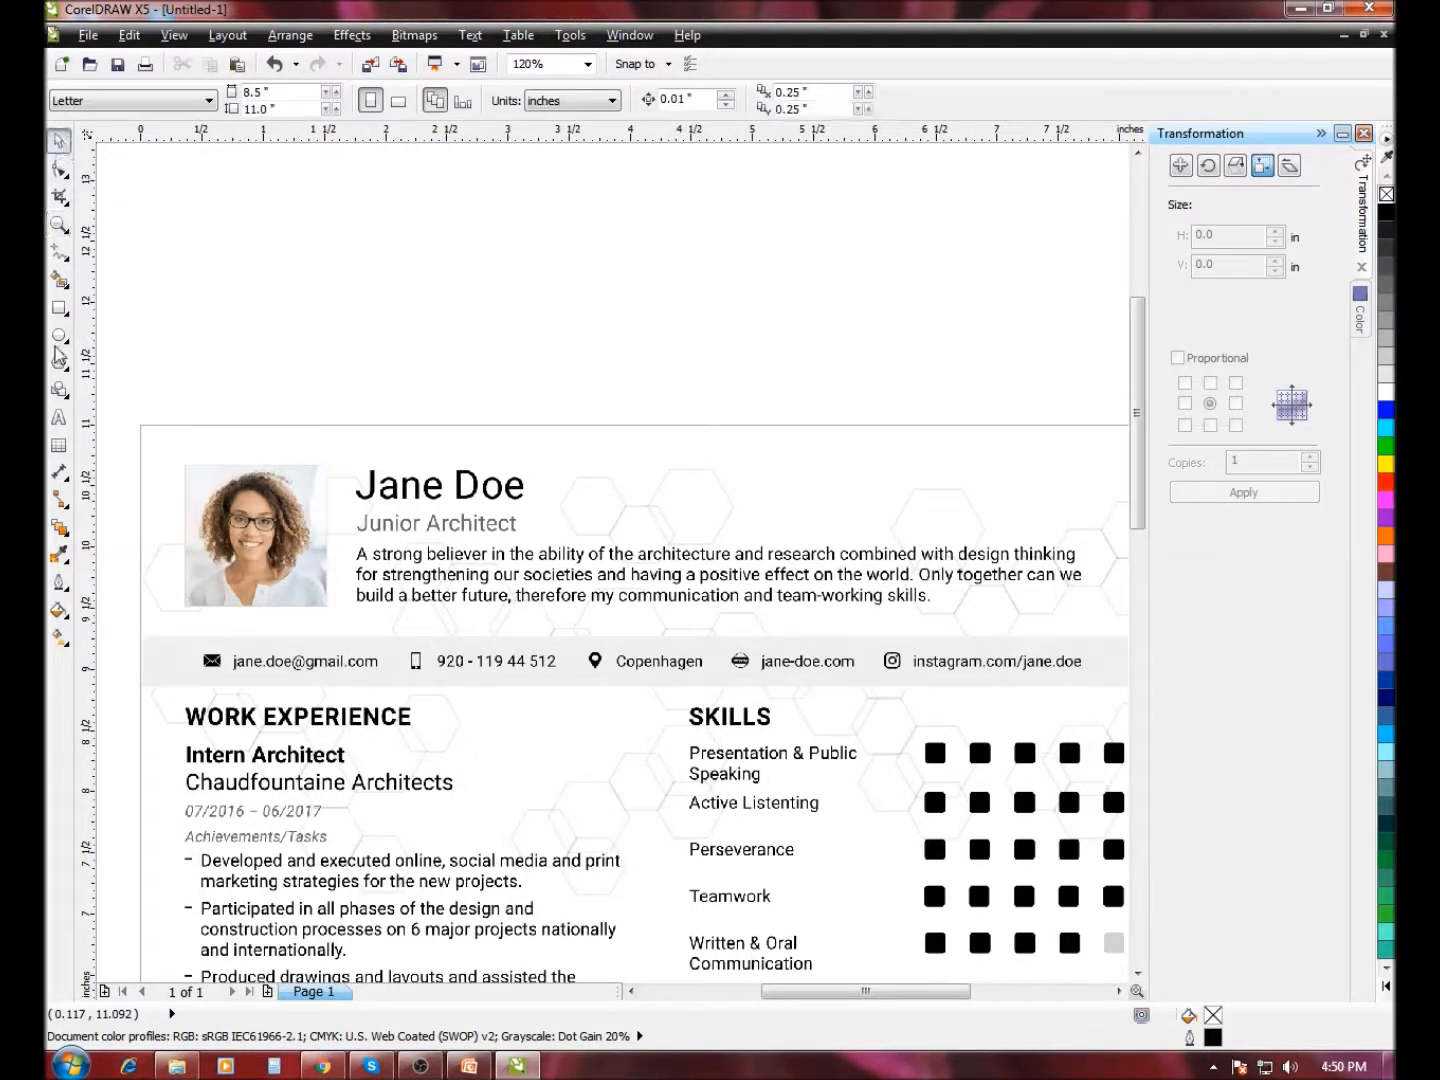
left_click(59, 310)
left_click_drag(337, 458, 542, 511)
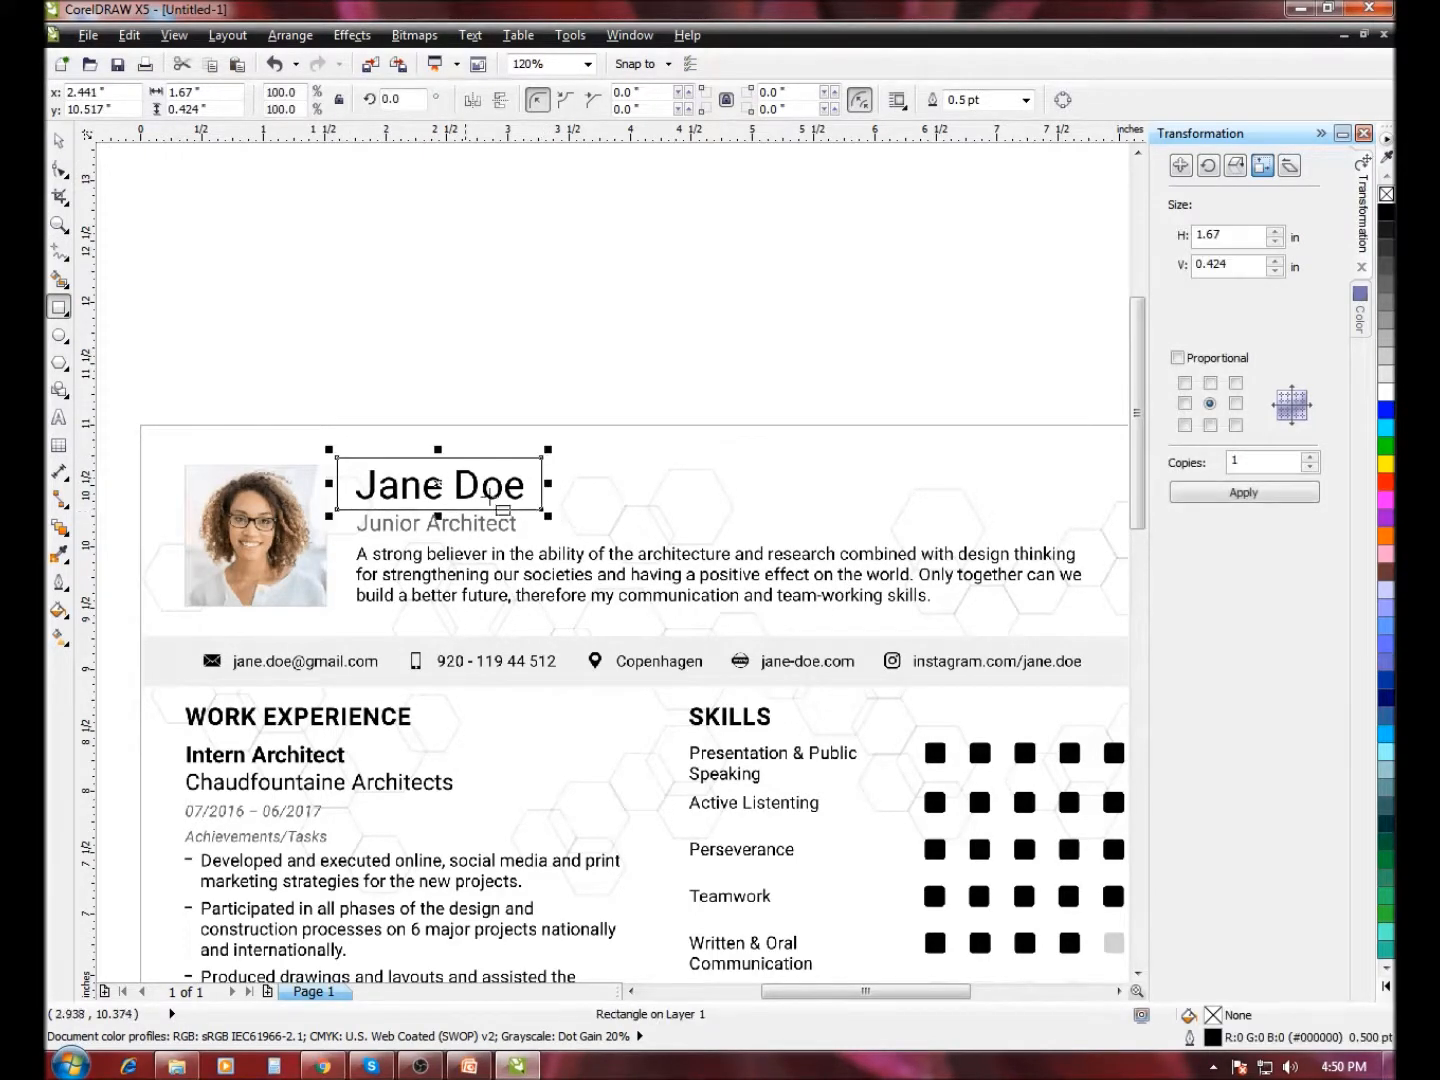
- Fill the rectangle over the name with white and set its outline width to None
left_click(59, 141)
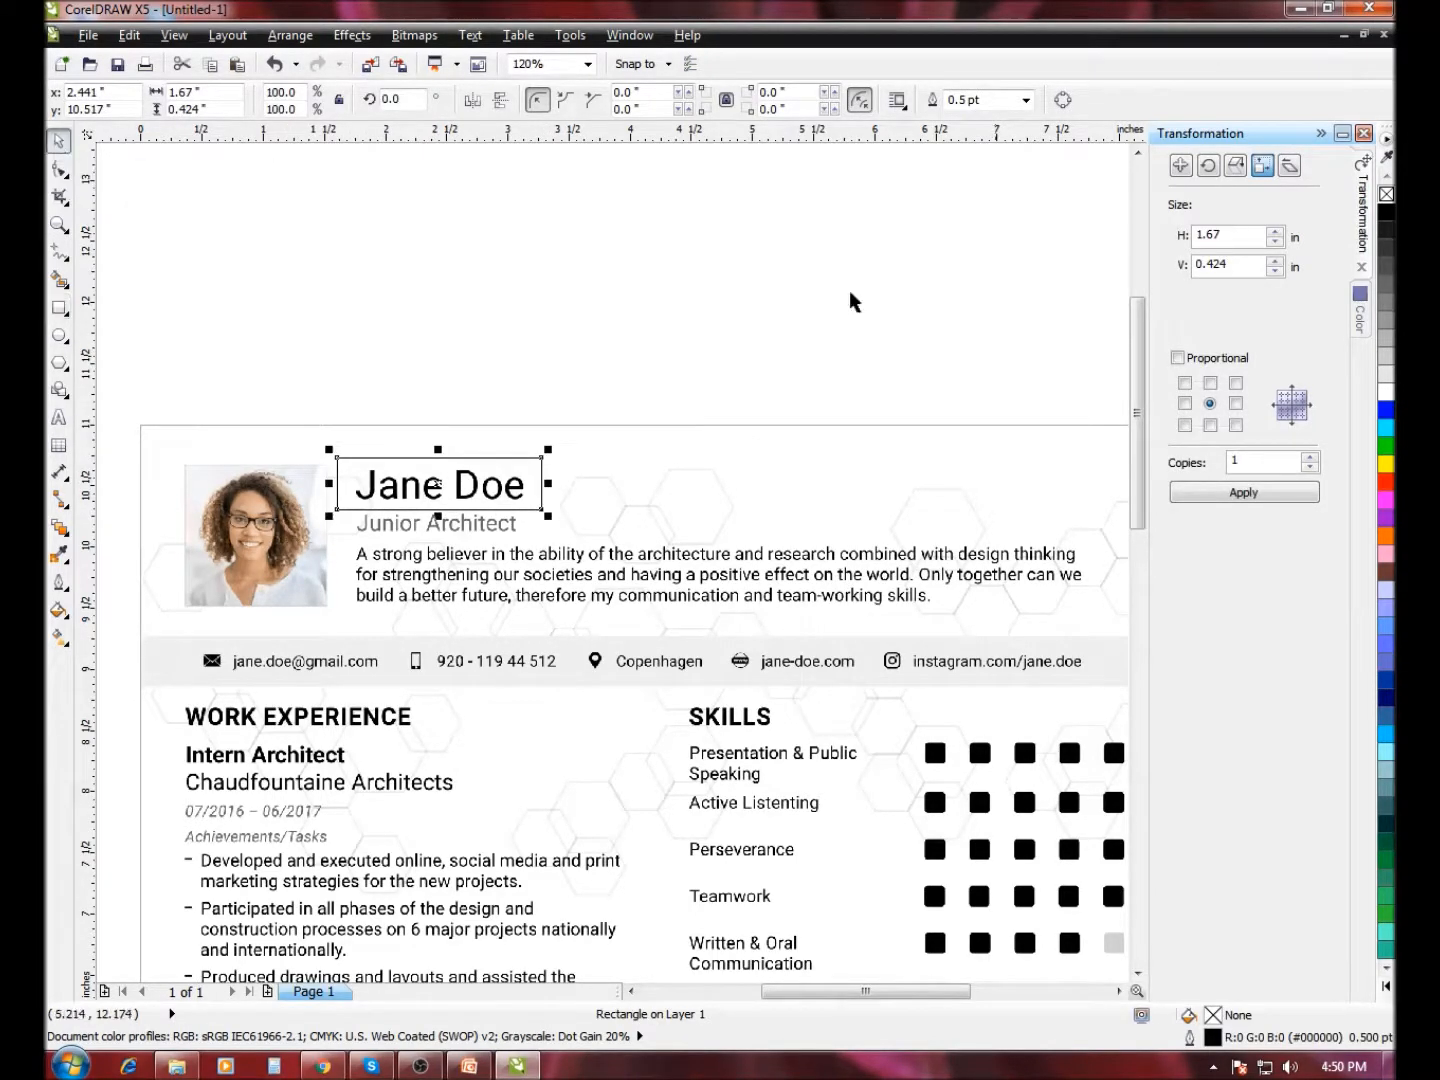
left_click(1386, 392)
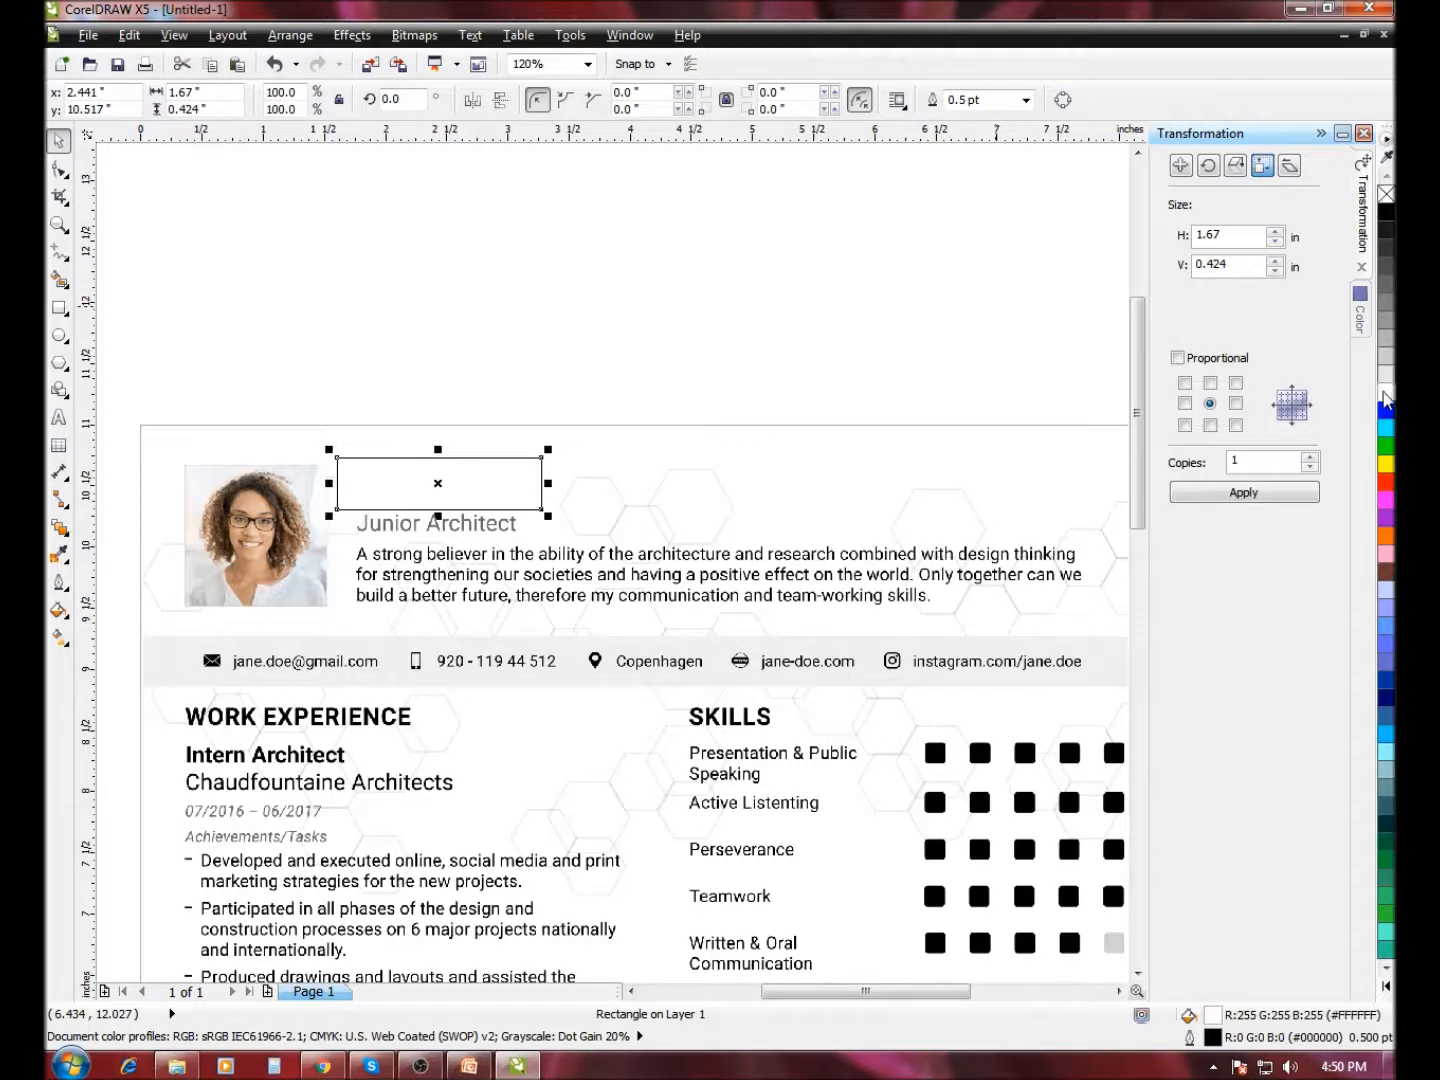
left_click(1027, 101)
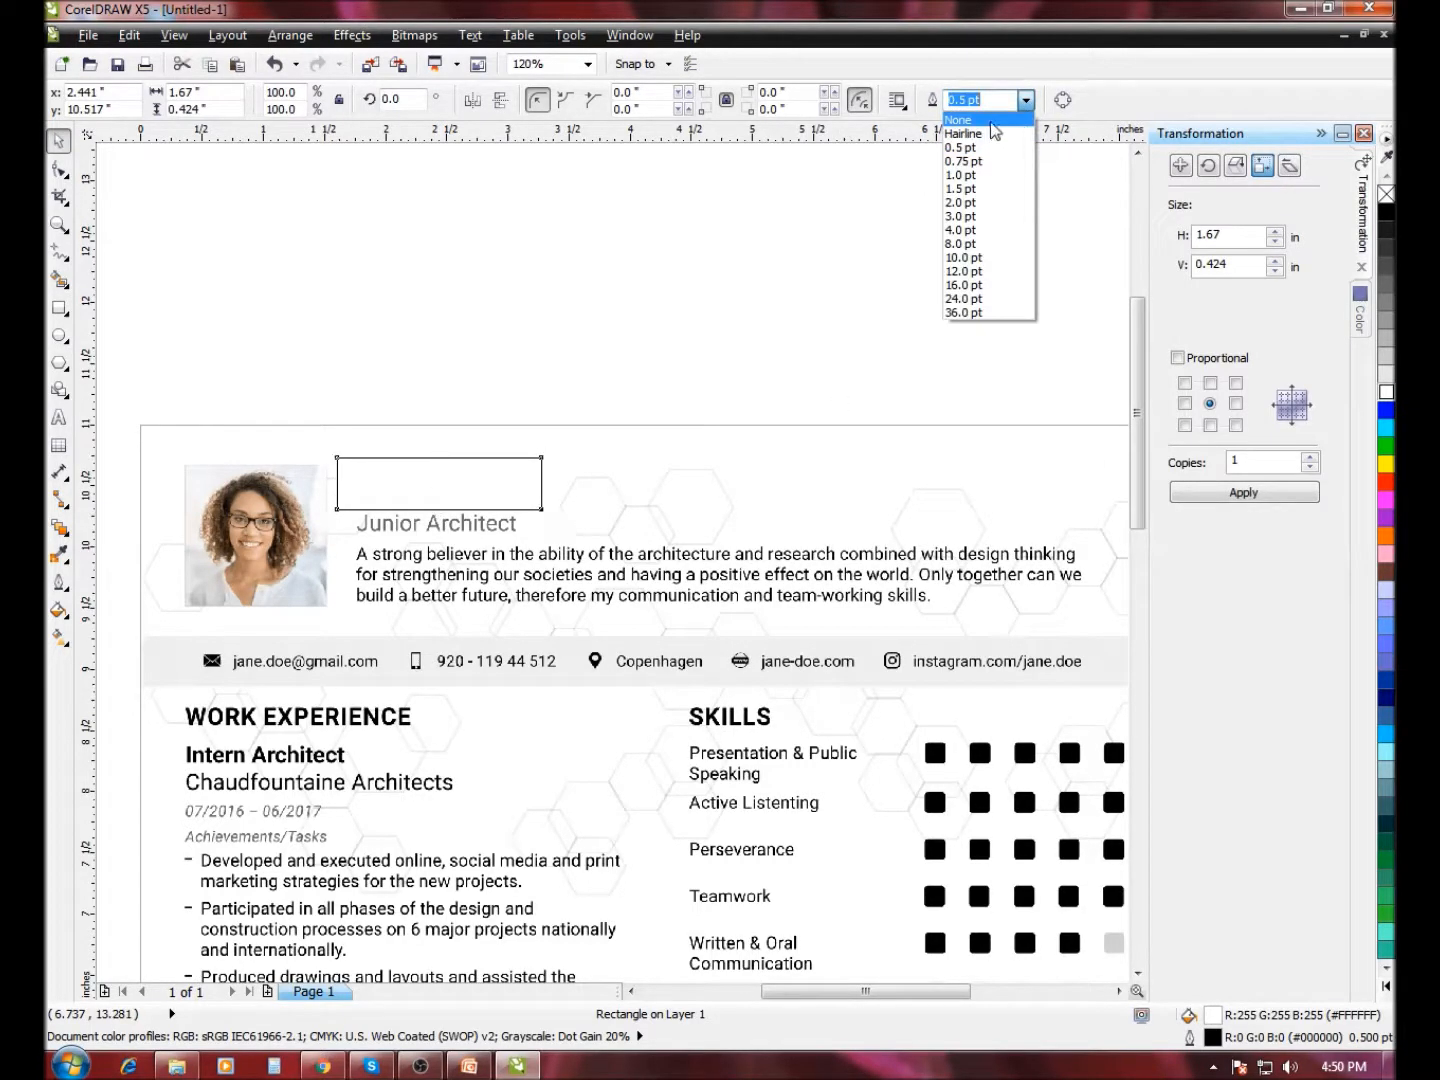
left_click(975, 120)
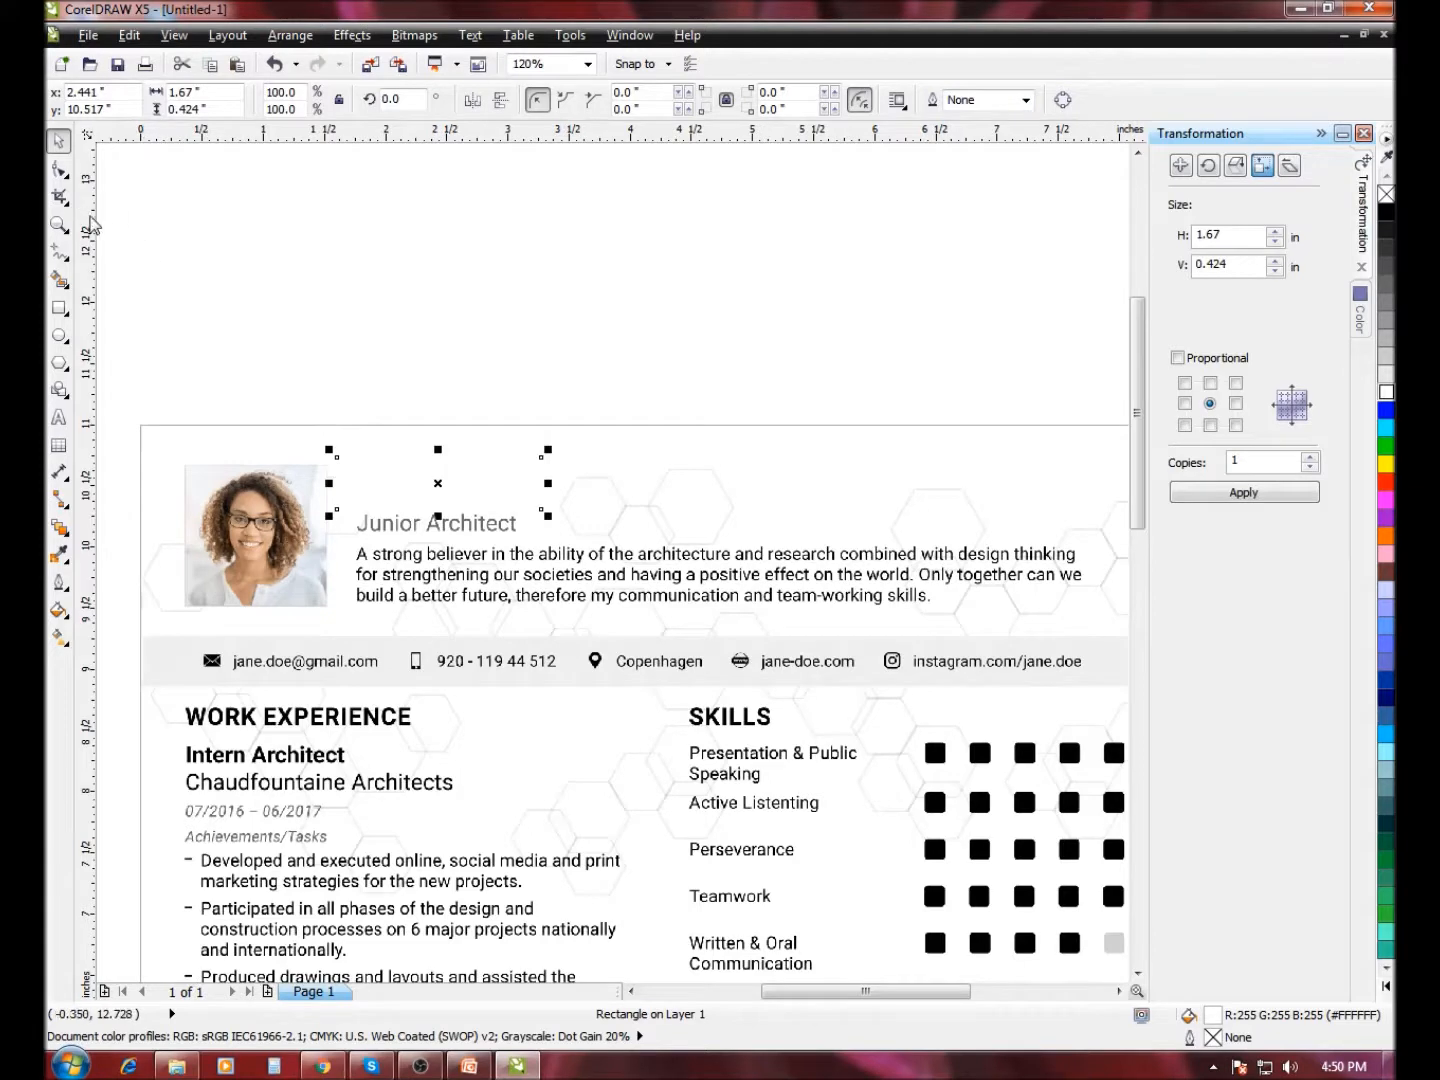
- Add the new applicant's full name as artistic text in the empty area above the page
left_click(59, 225)
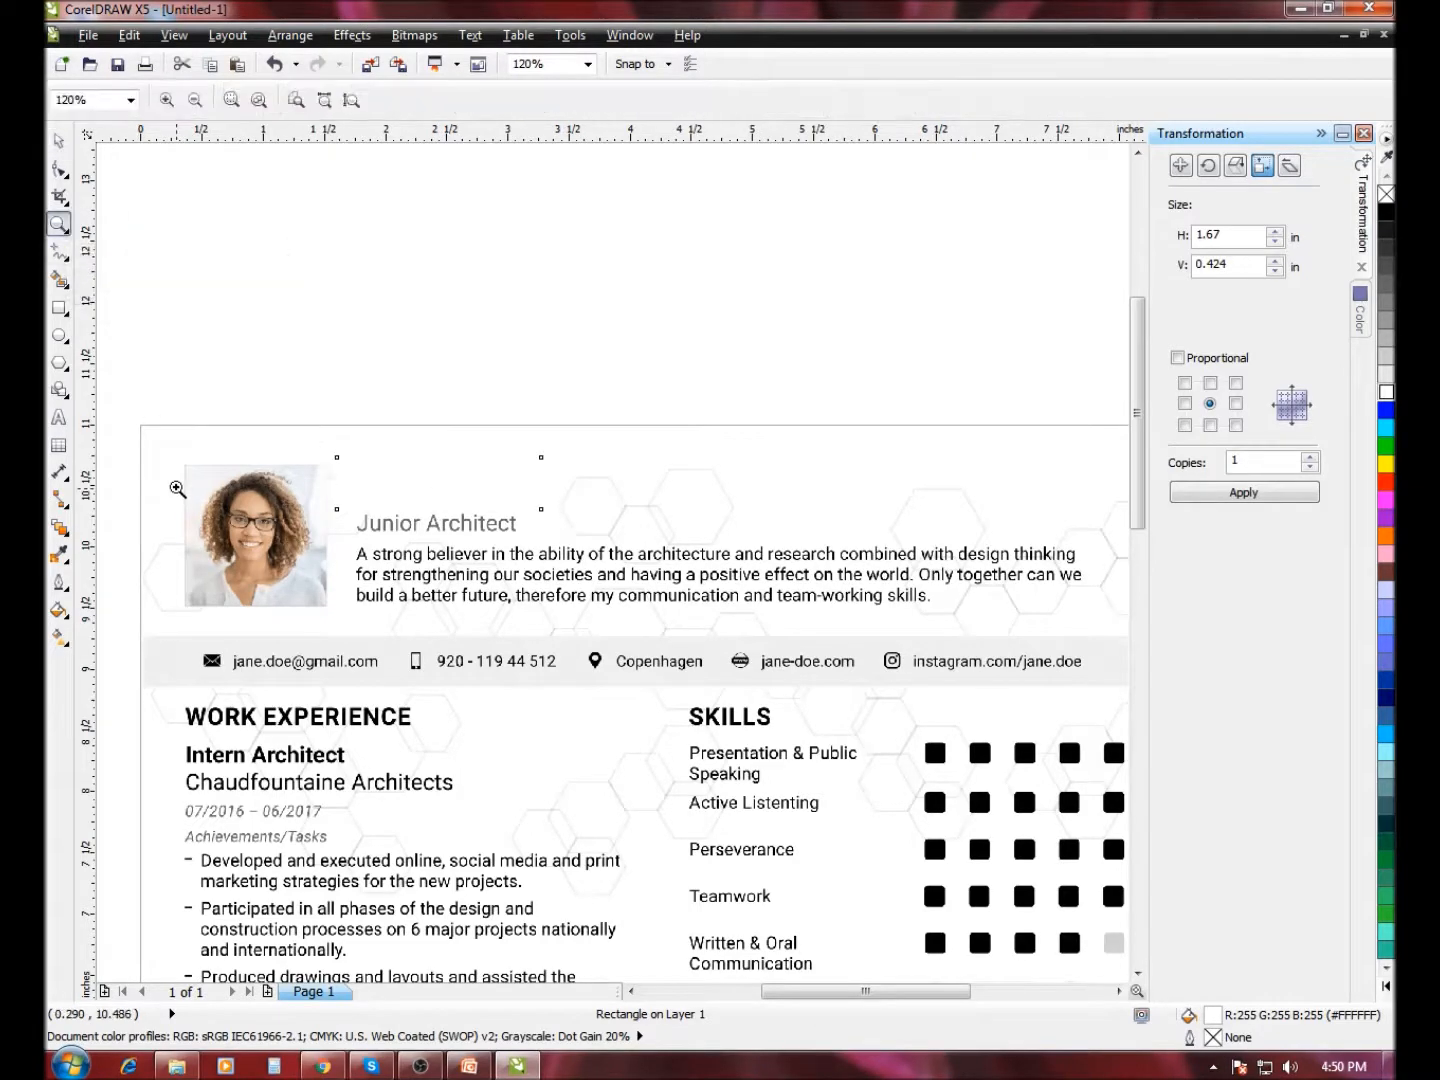
key("F8")
left_click(329, 364)
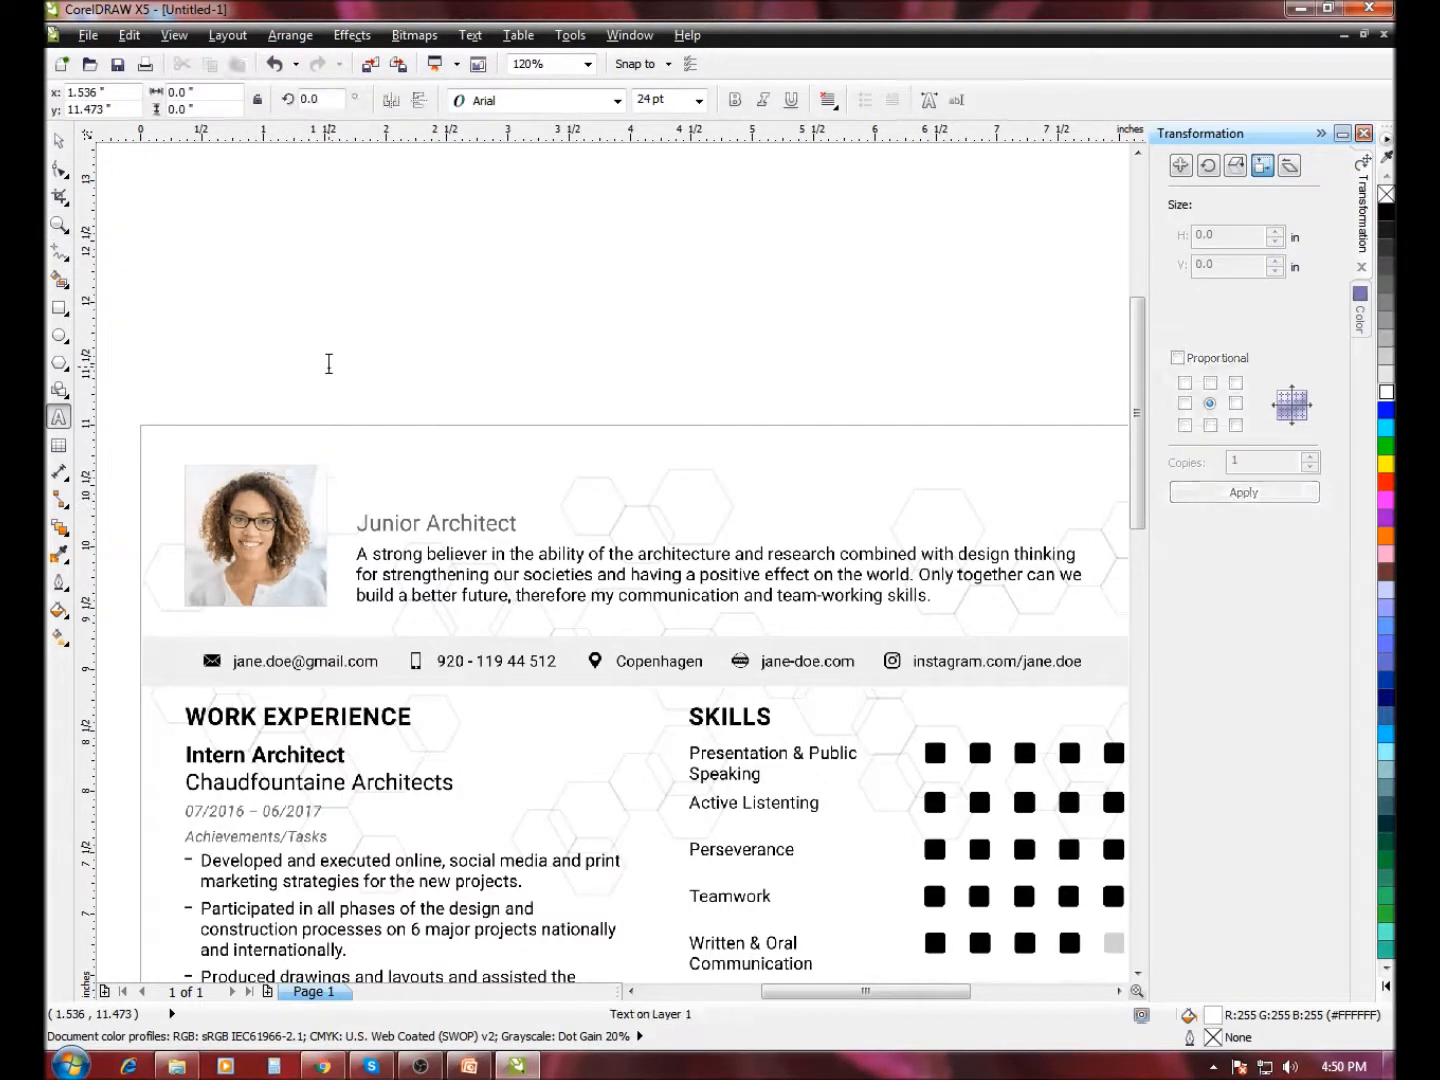
type("R")
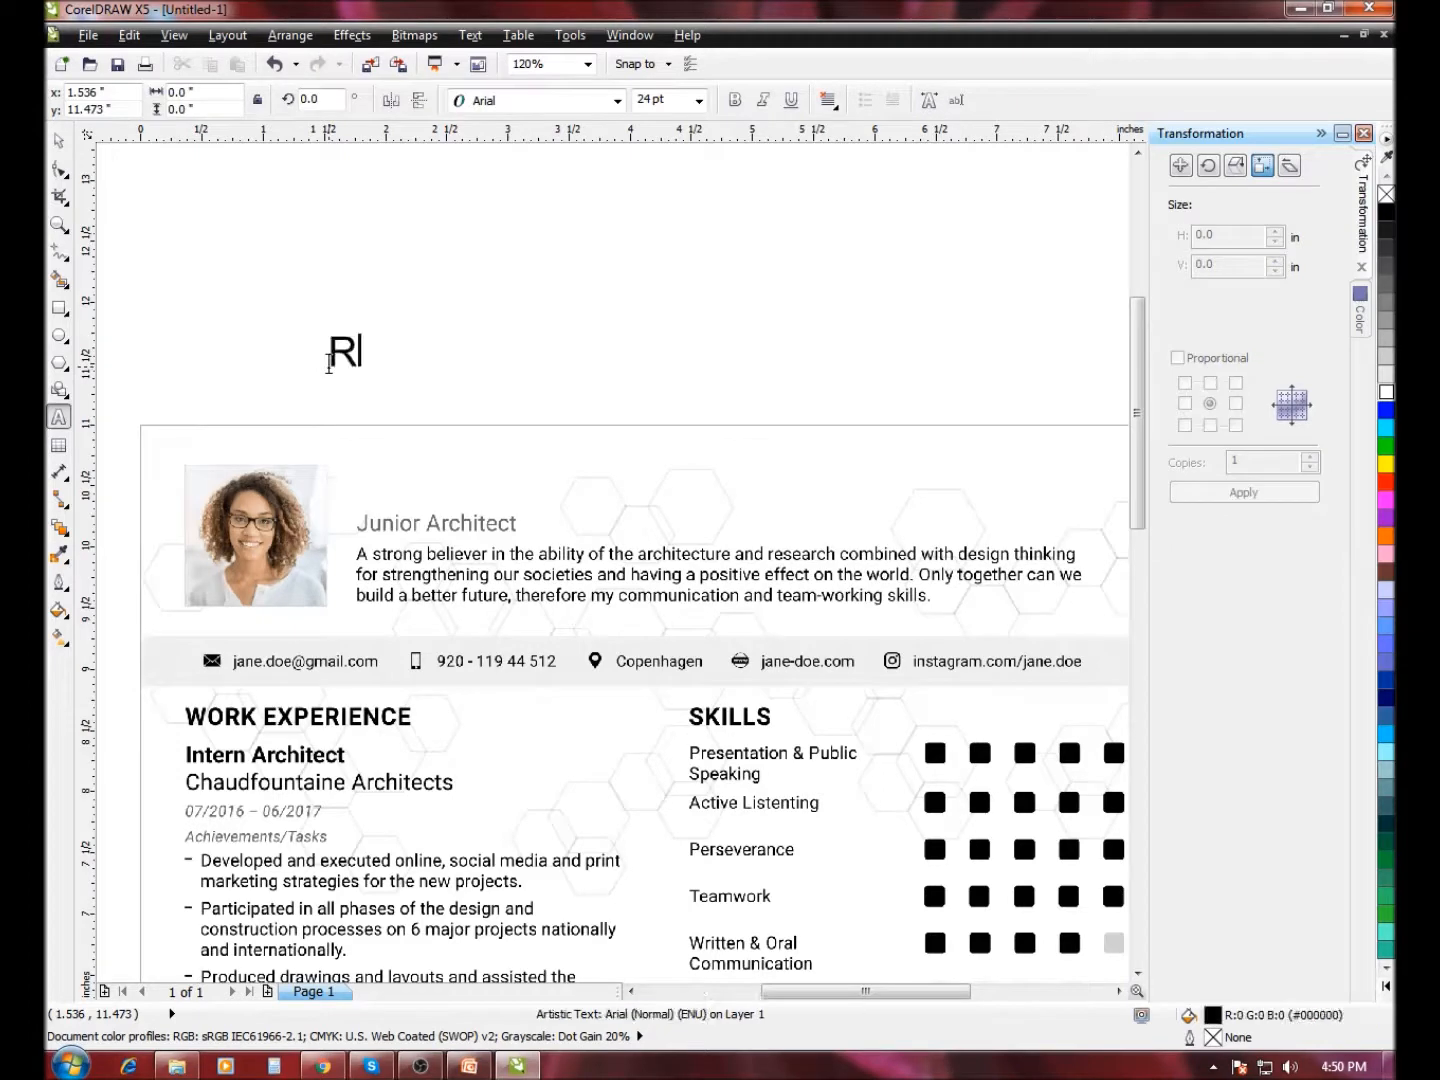
type("odrigo E.")
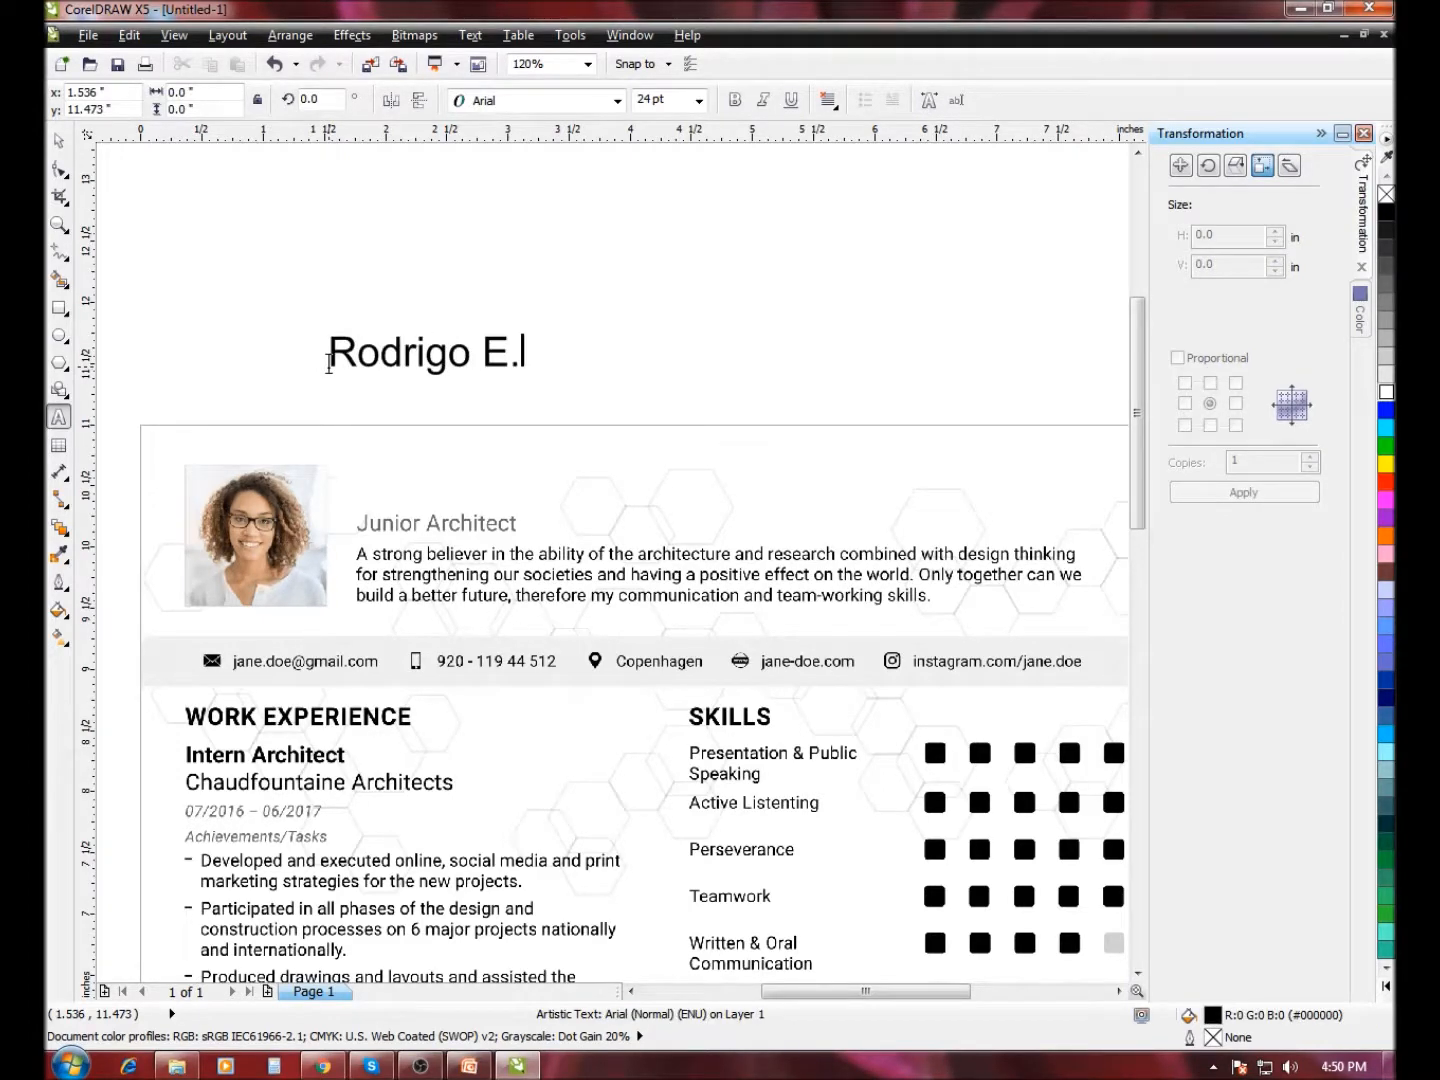
type(" Quilay")
left_click(58, 140)
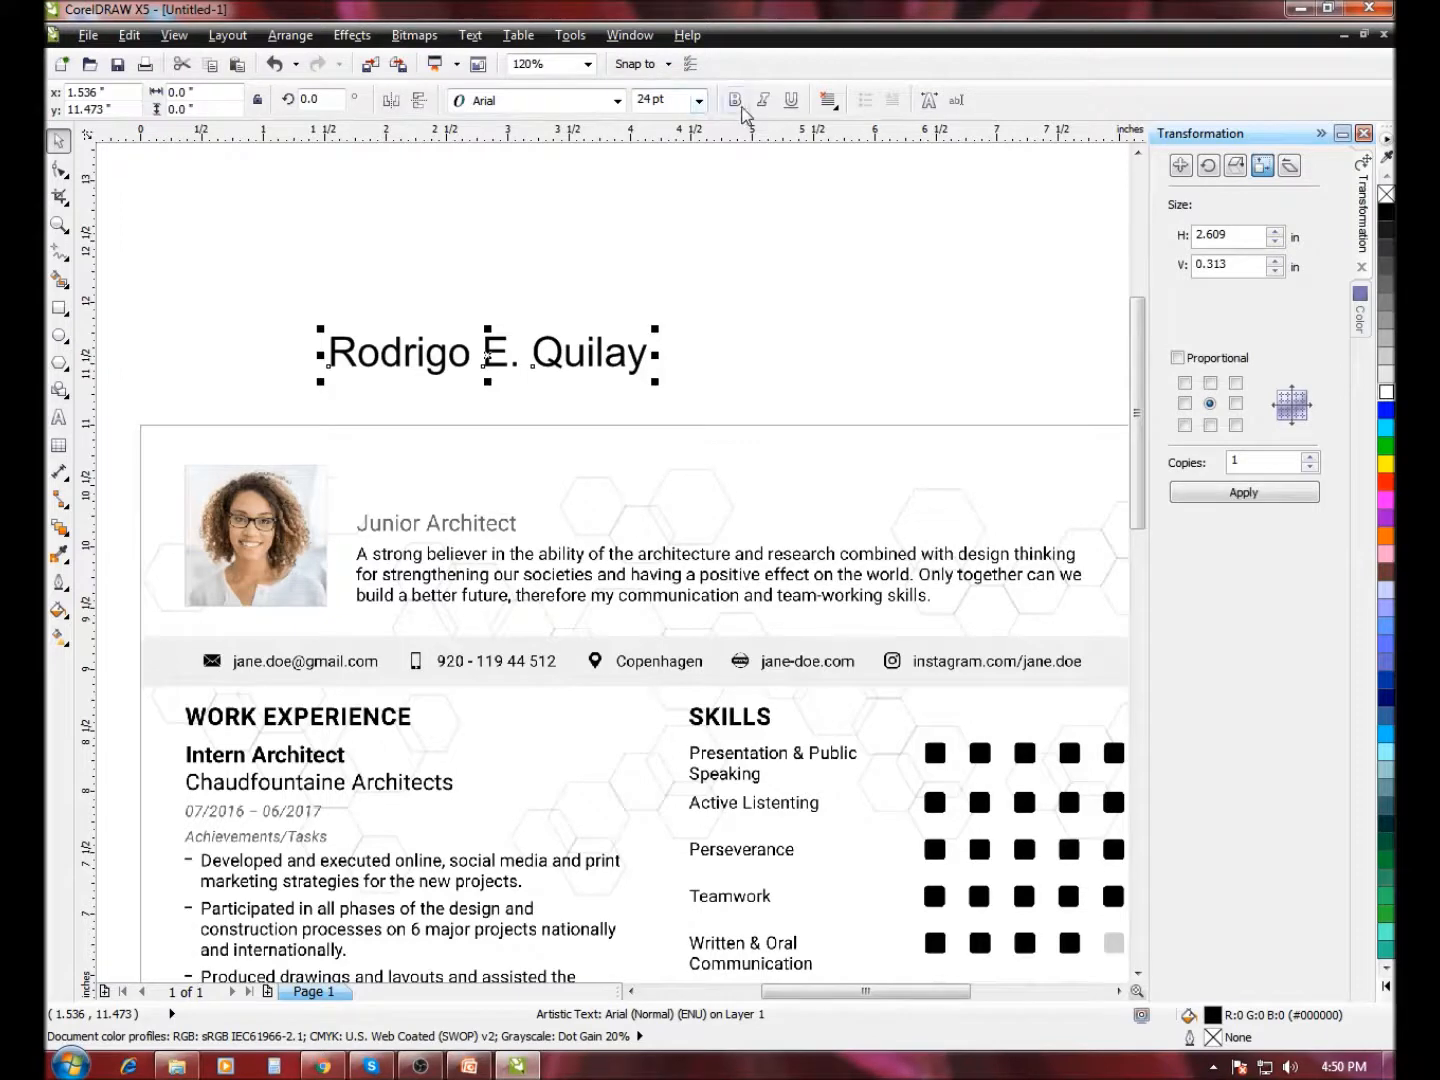
- Format the new name text as 18 pt bold
left_click(698, 100)
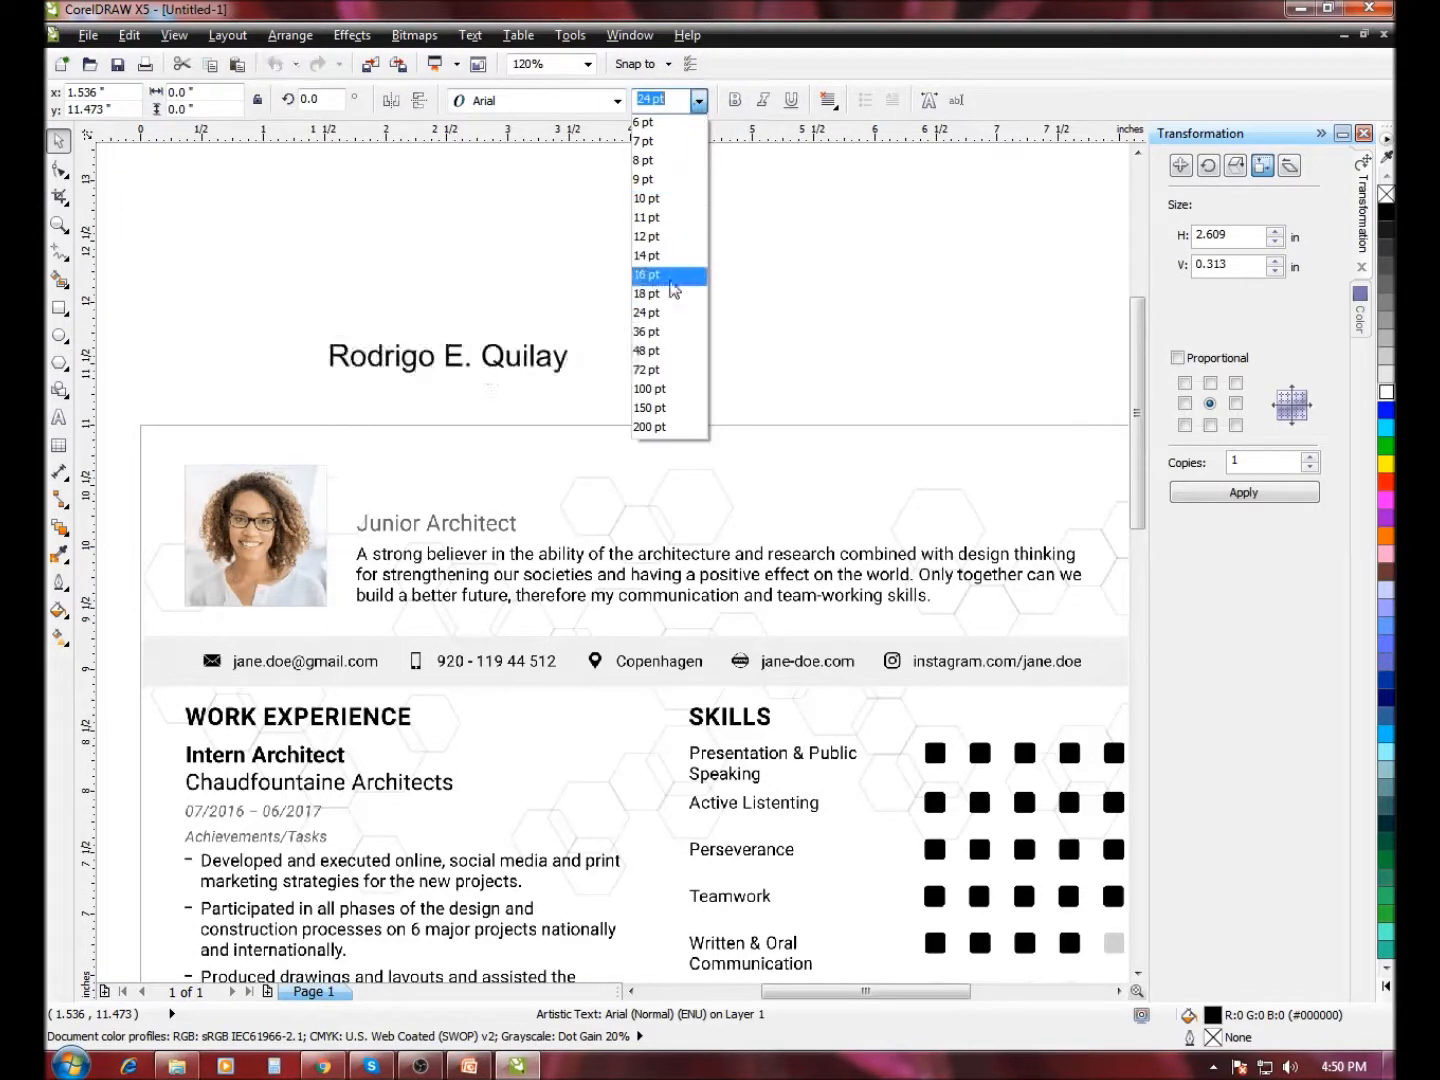
left_click(662, 293)
left_click(734, 100)
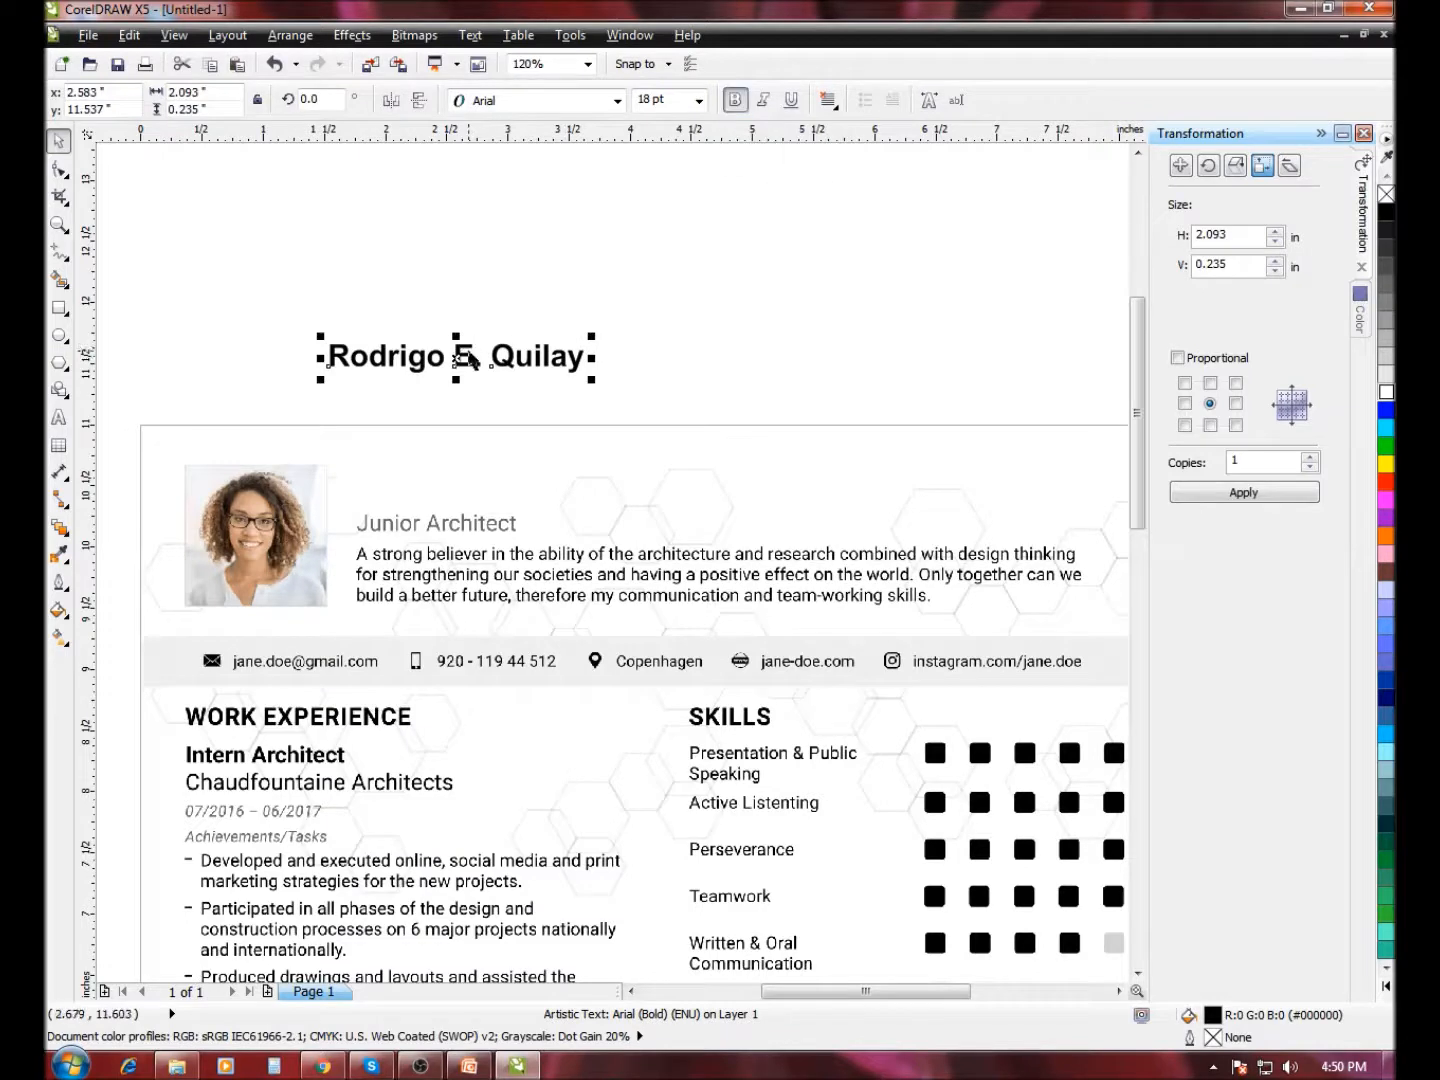
- Move the new name onto the white rectangle above the job title and set its size to 16 pt
left_click(467, 352)
left_click_drag(457, 352, 461, 485)
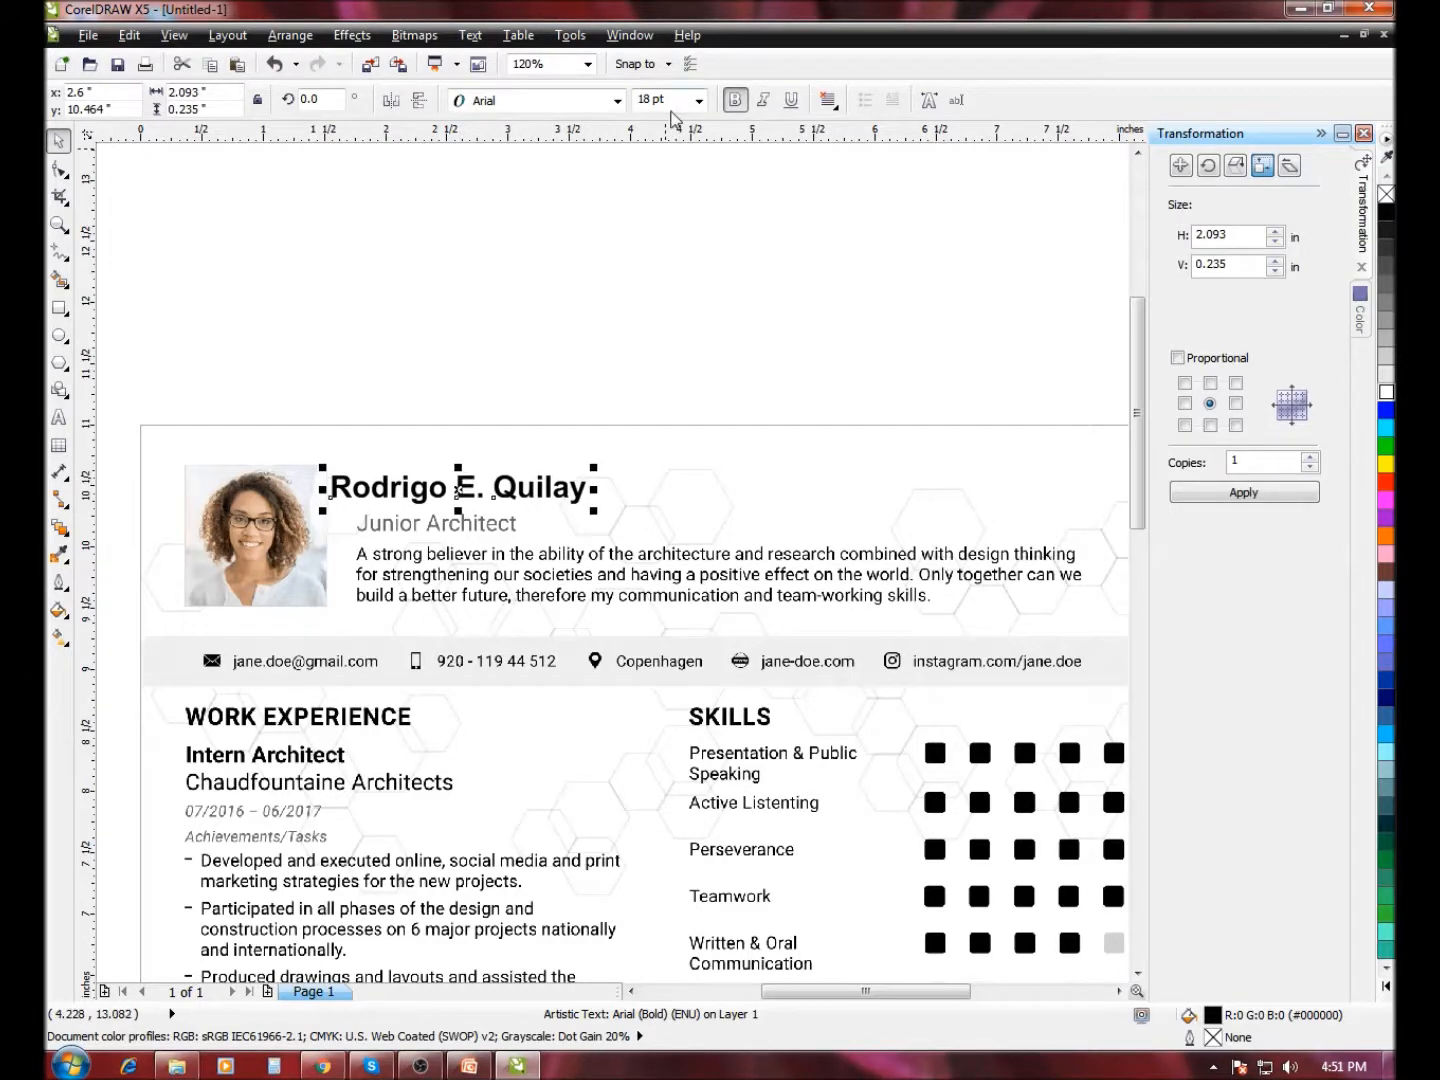
left_click(698, 100)
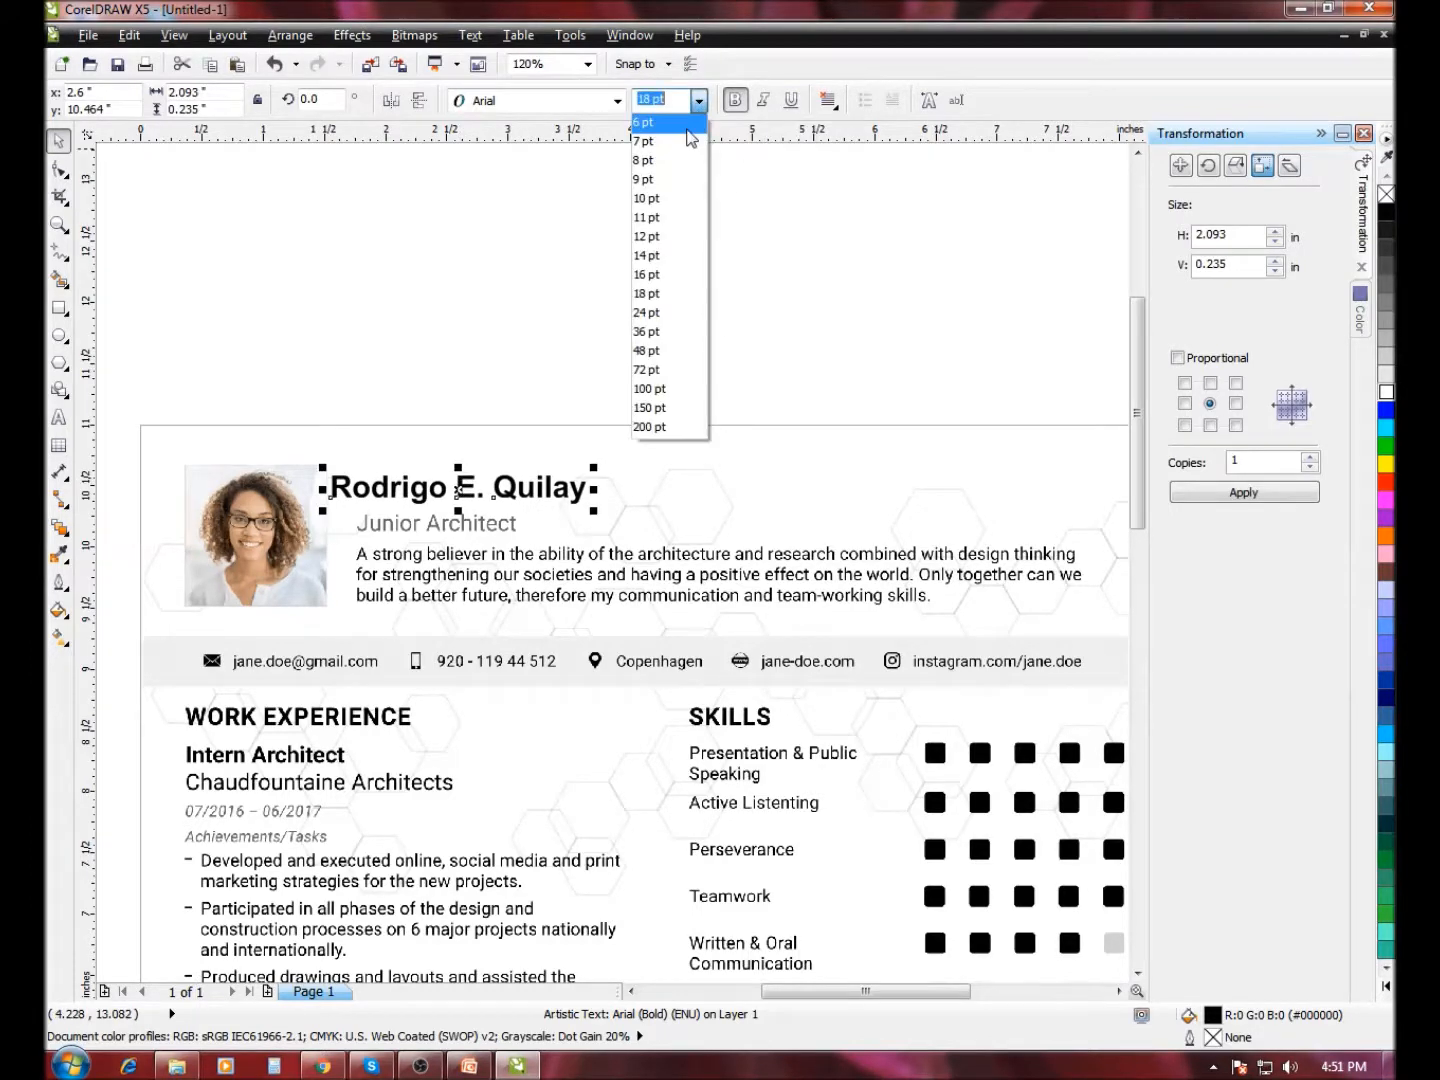
left_click(664, 284)
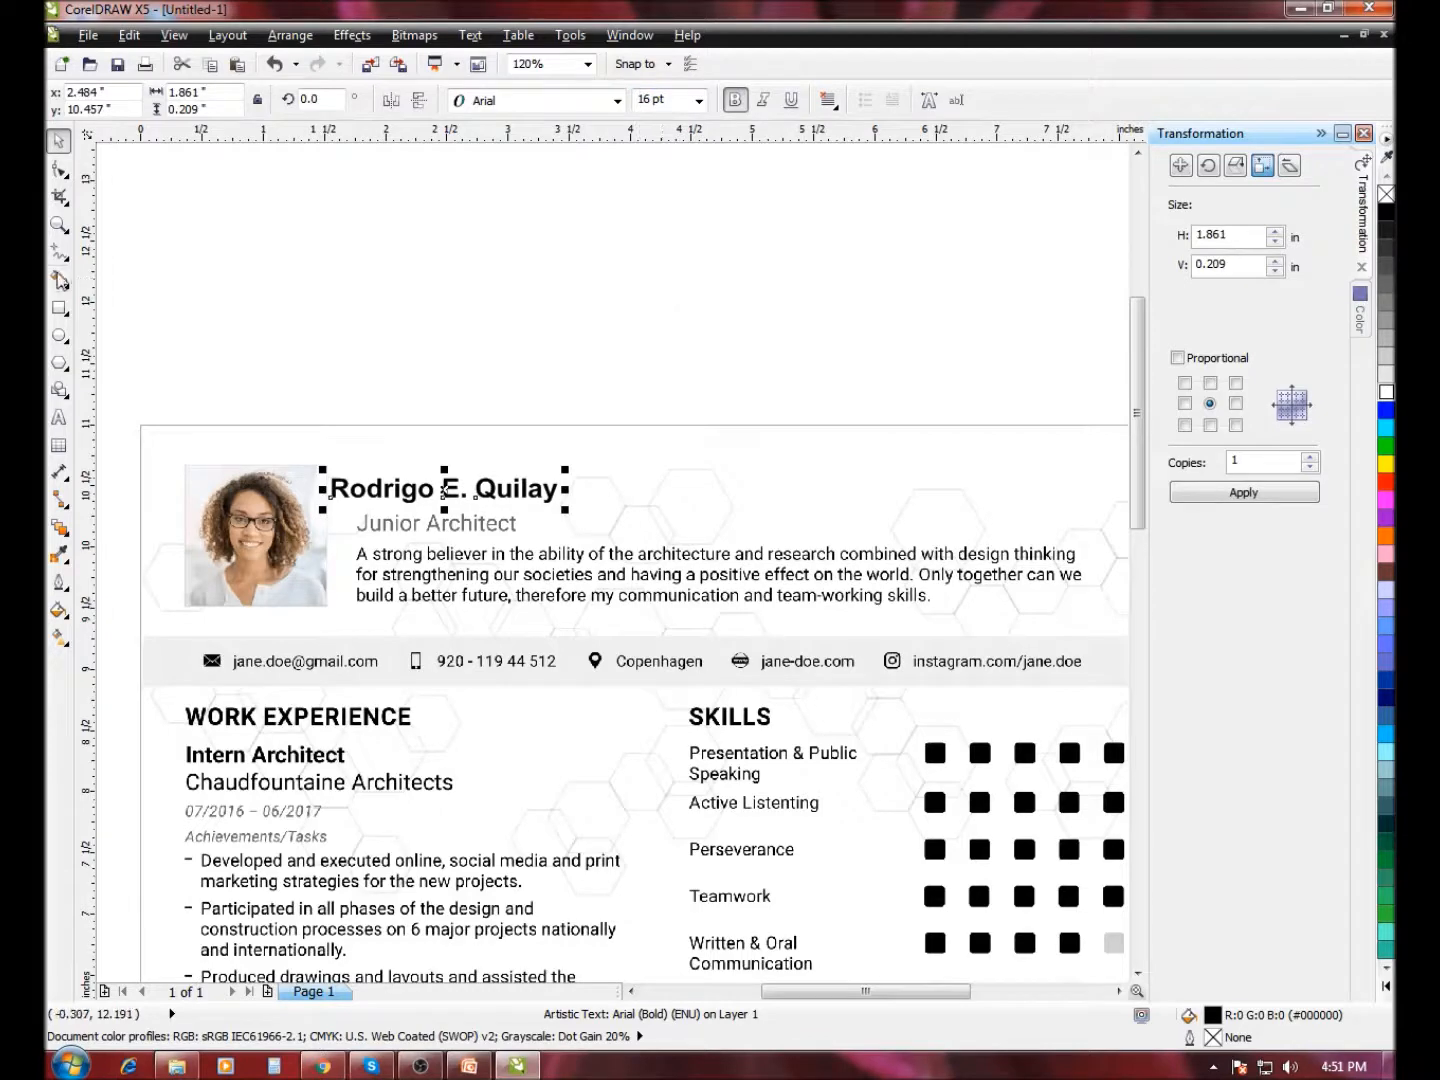
- Import ME PCI.jpg from the Downloads folder and place it over the header portrait at about 1.2 in square
left_click(58, 226)
right_click(245, 330)
left_click_drag(347, 187, 897, 418)
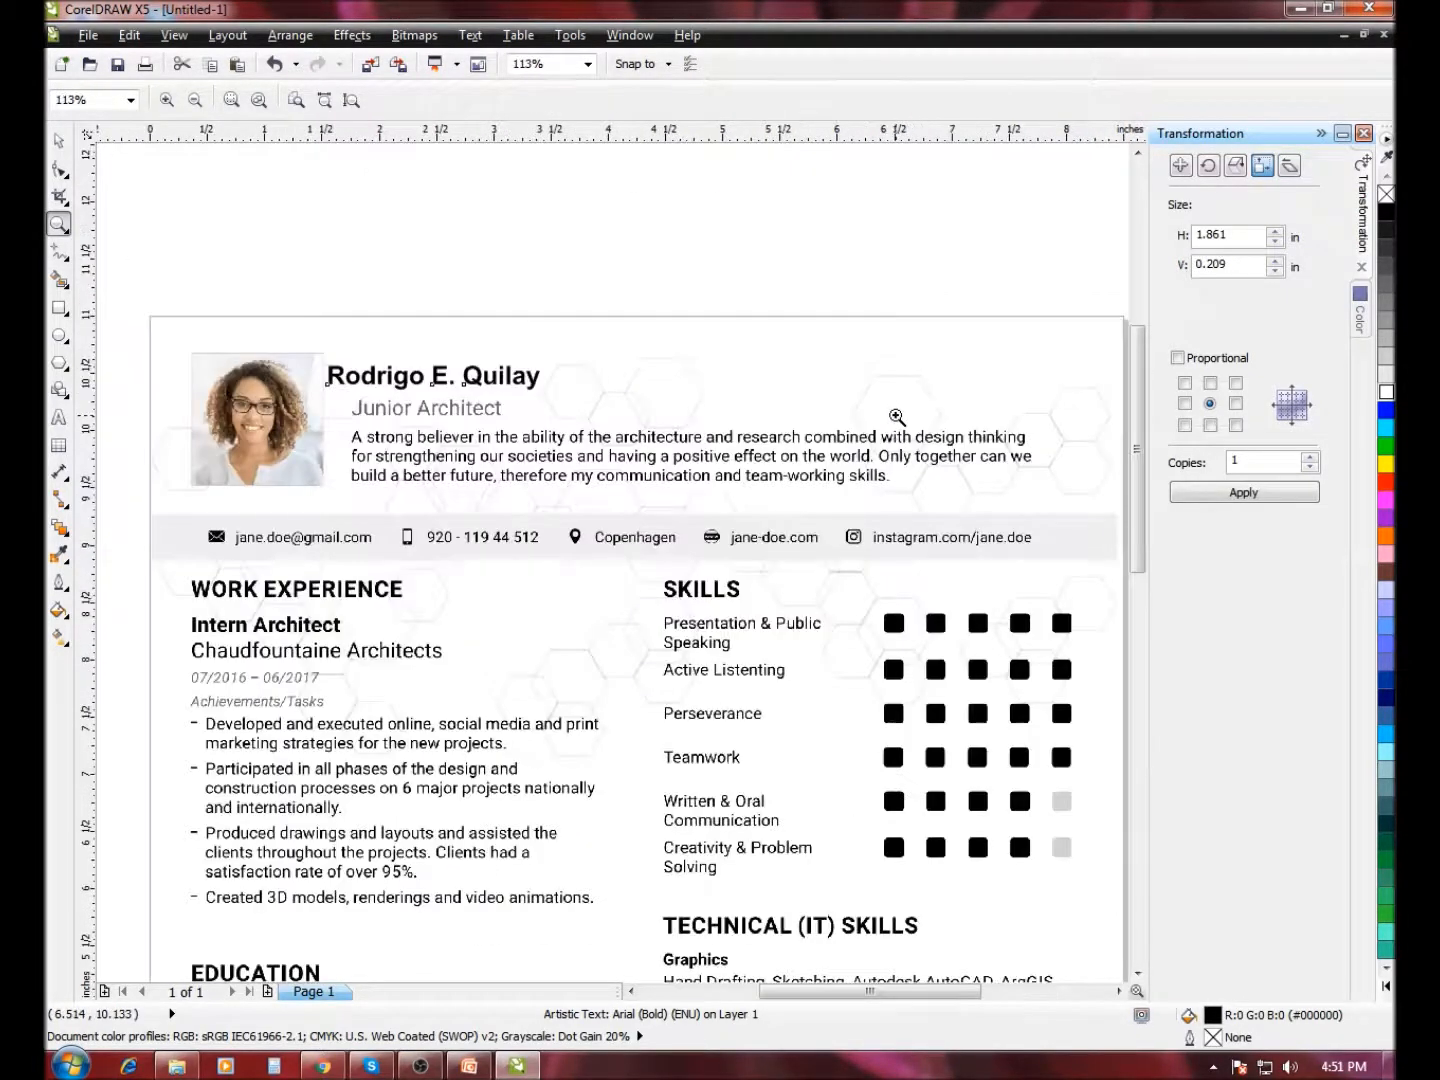
left_click_drag(158, 326, 440, 528)
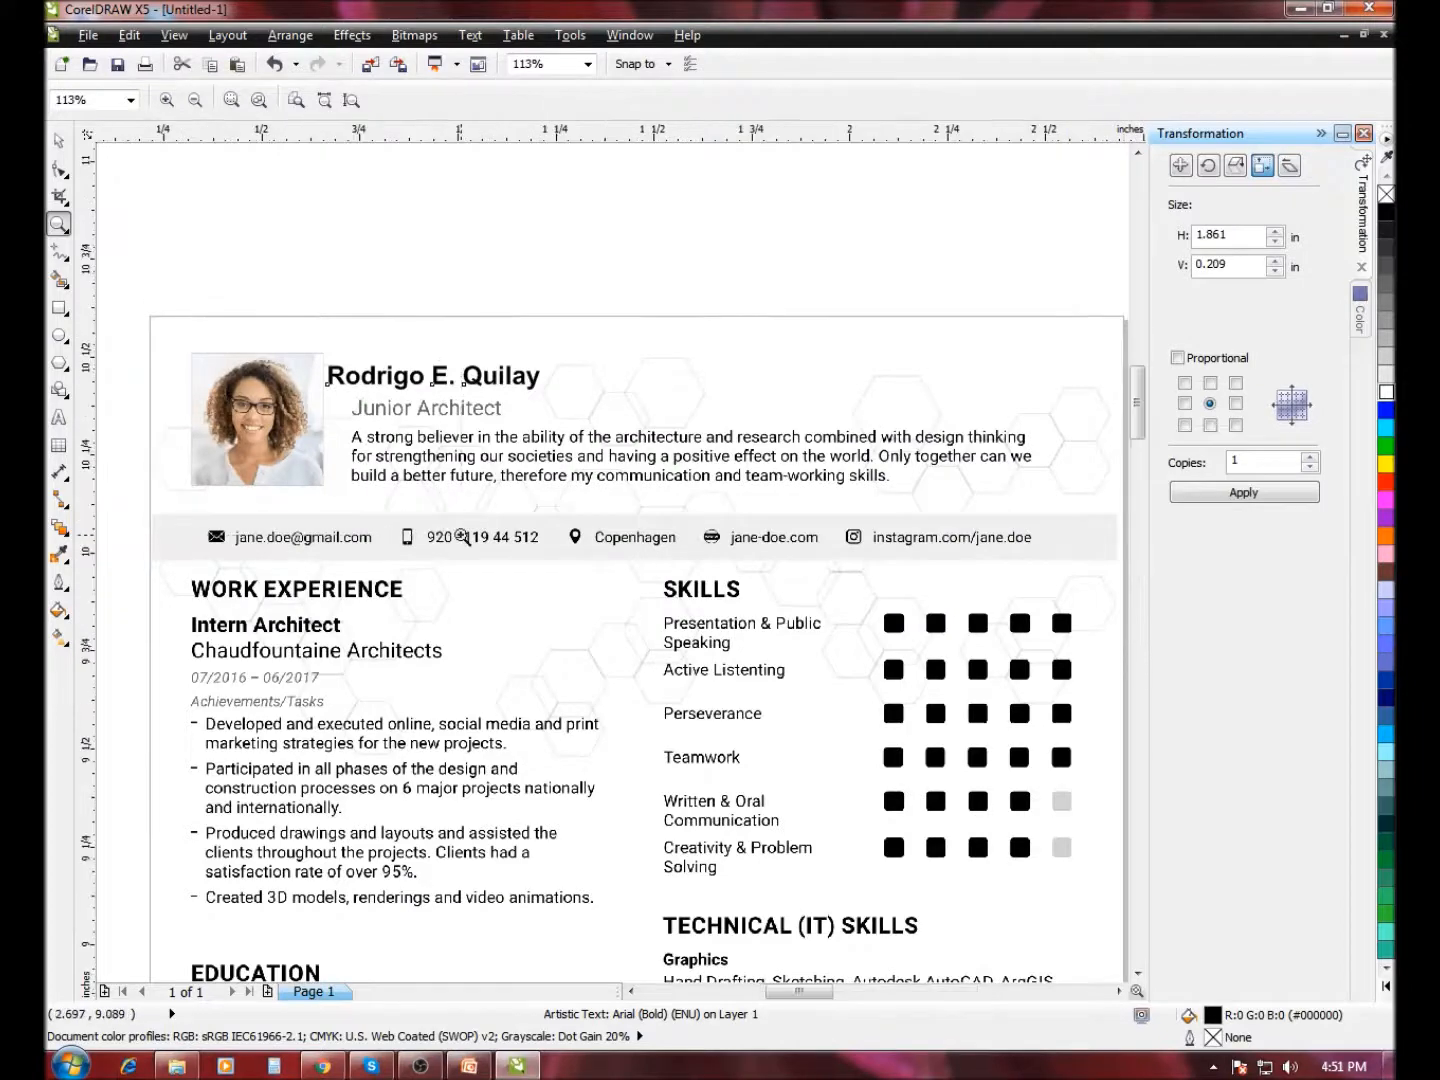
left_click(58, 141)
left_click(212, 246)
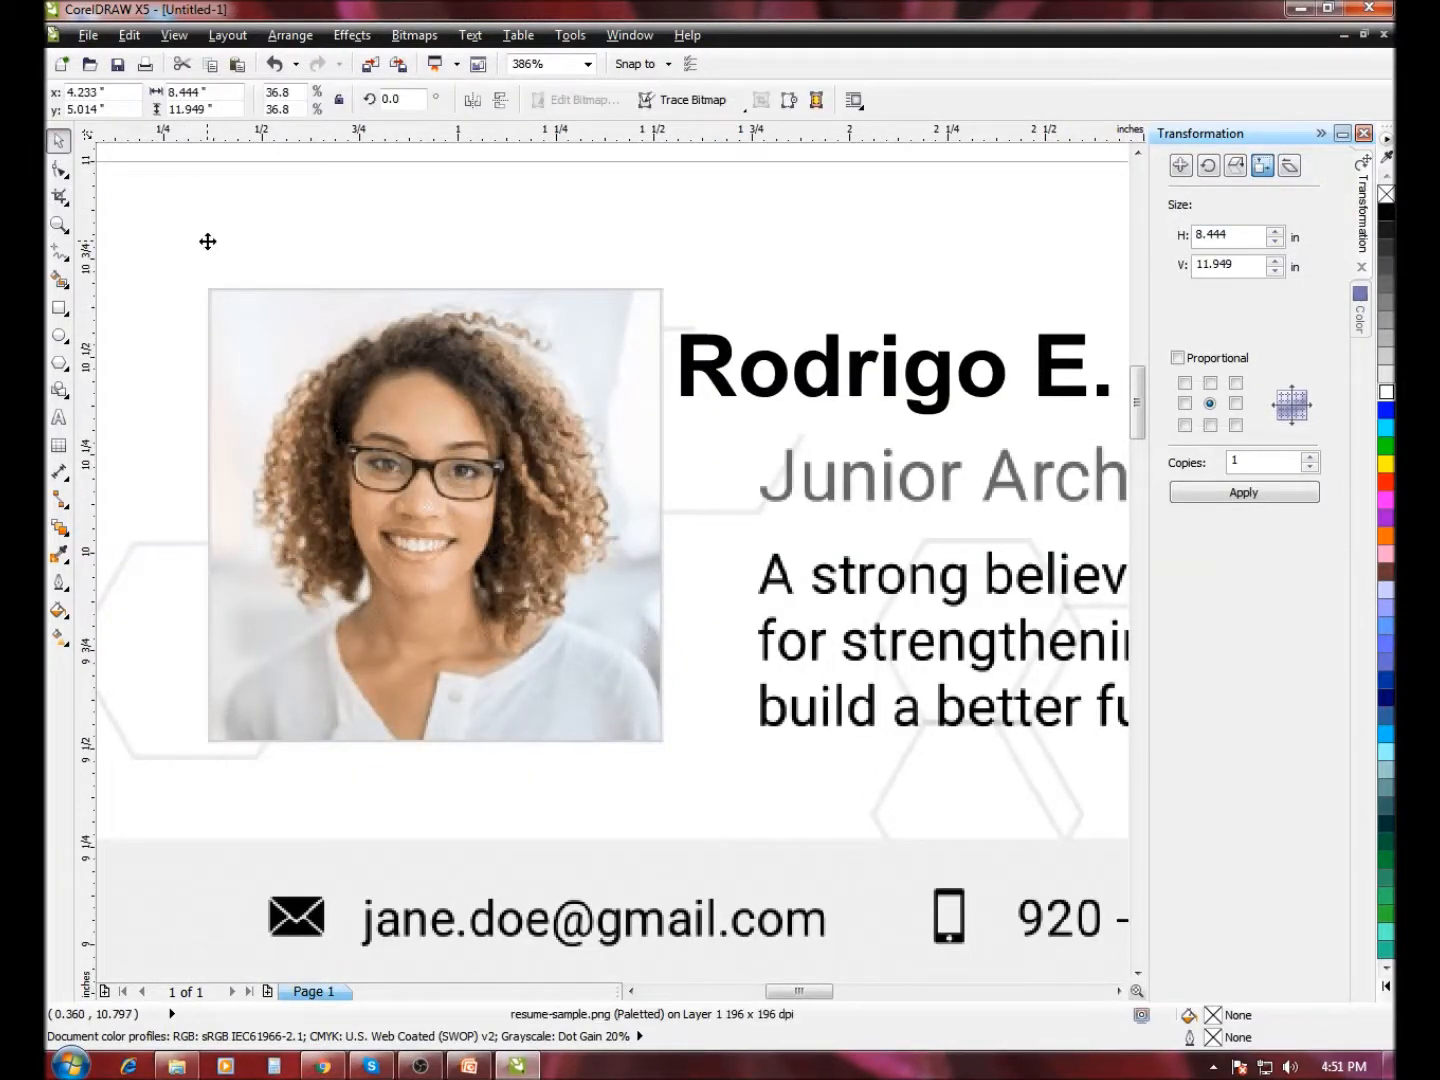
key("ctrl+i")
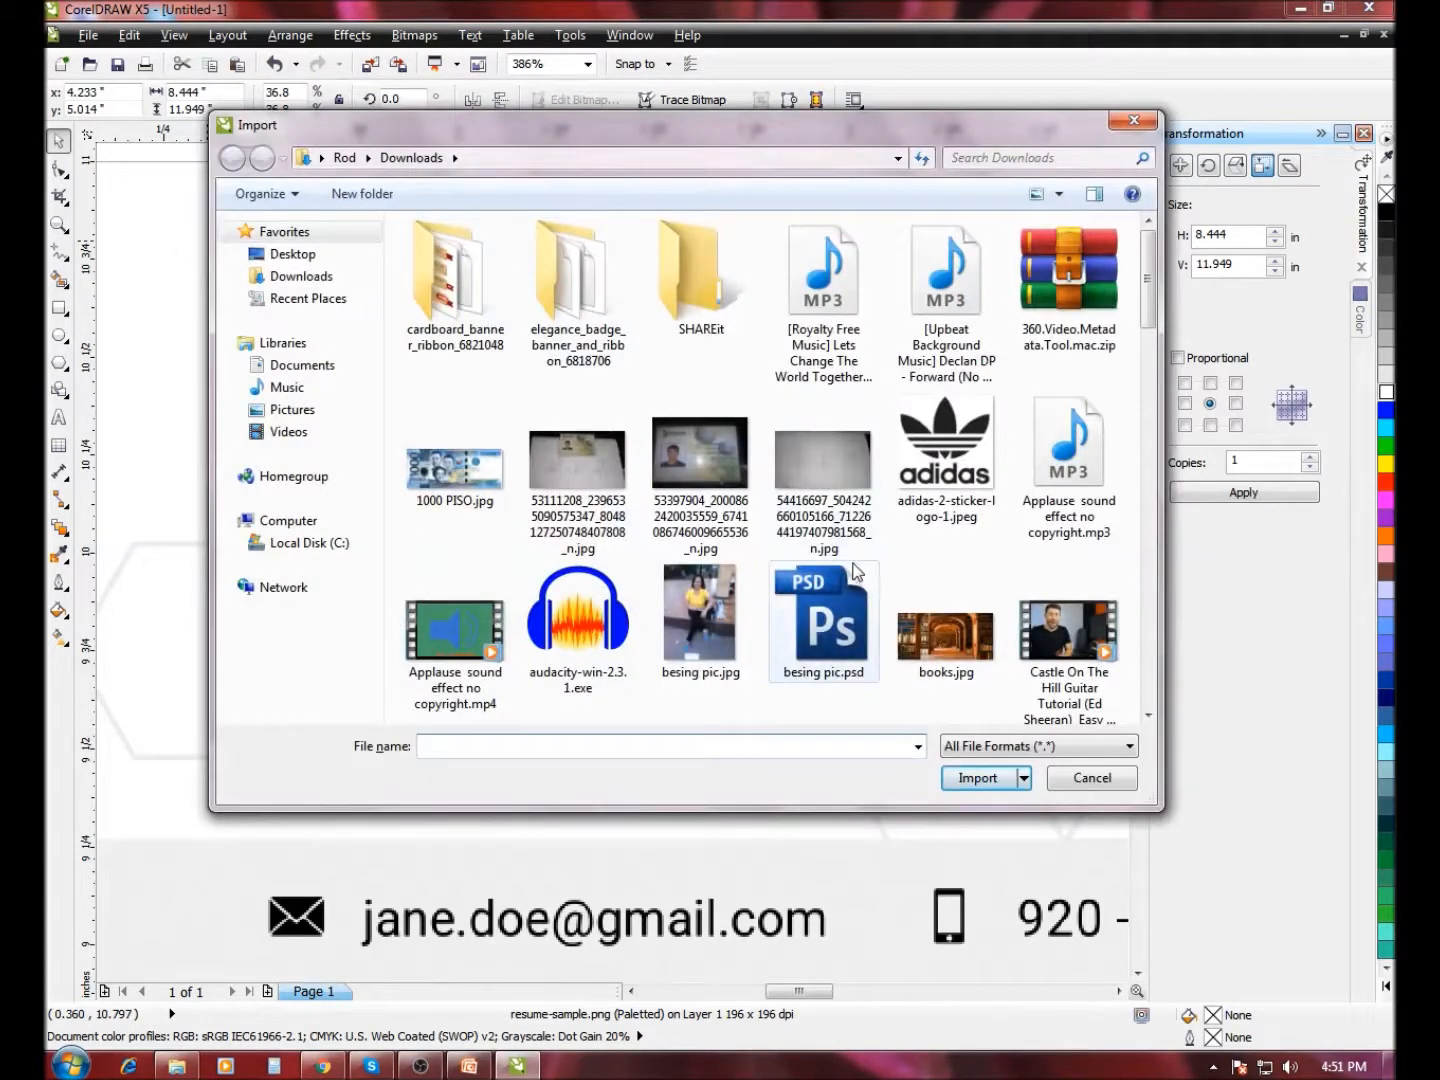
left_click_drag(1148, 318, 1126, 484)
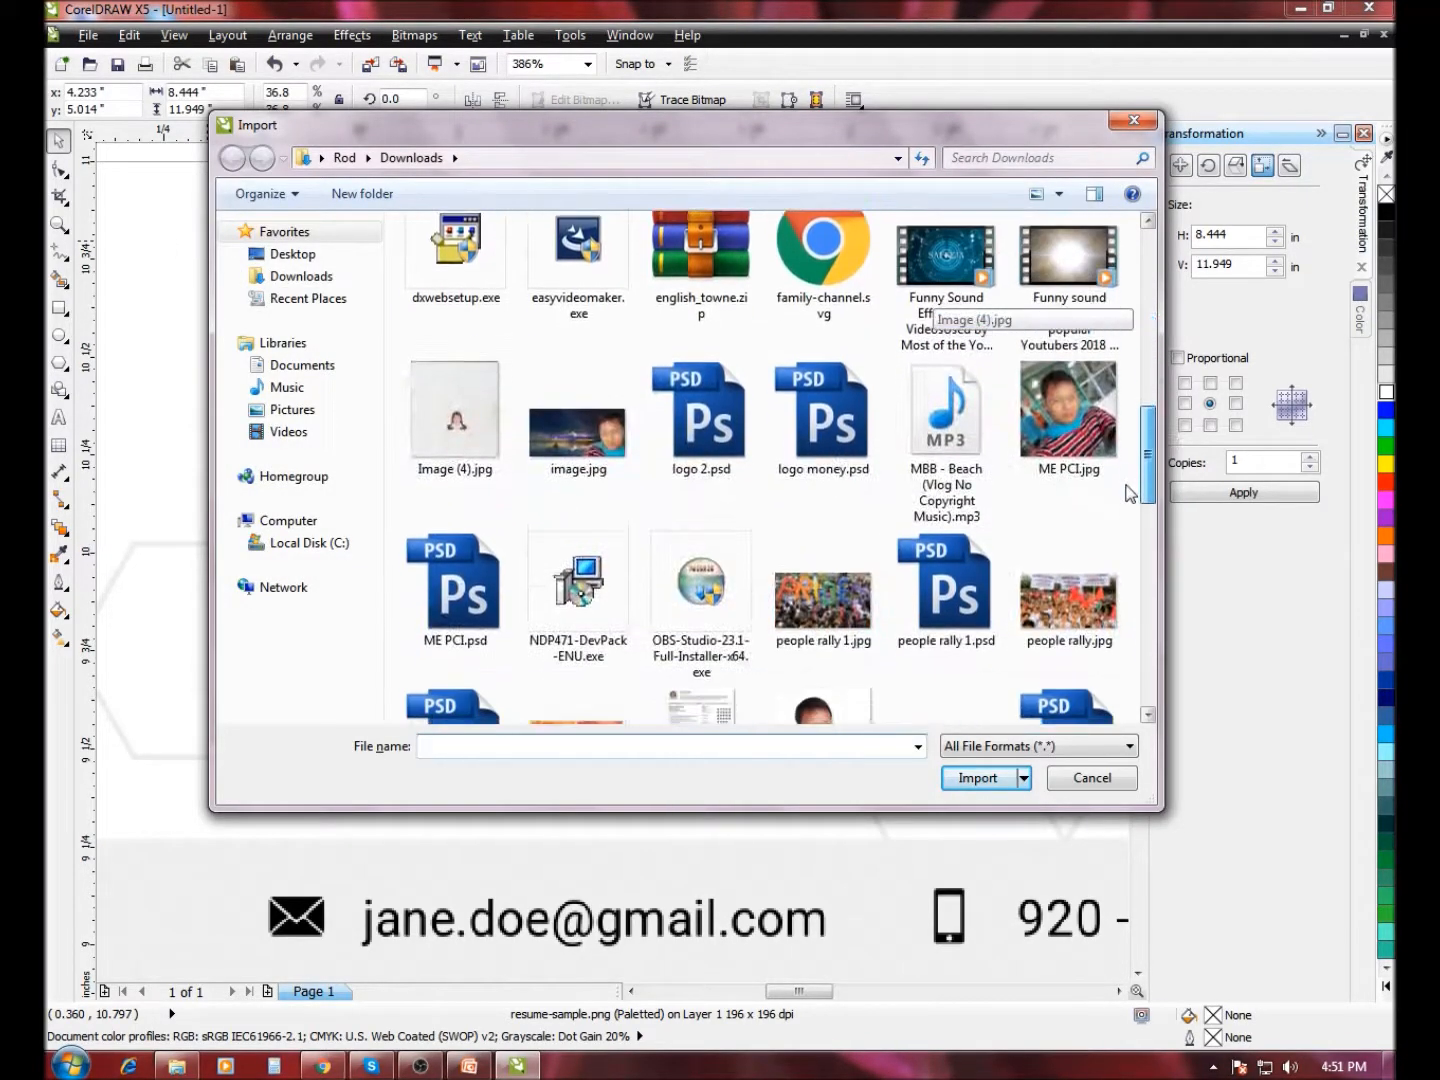
left_click(1056, 418)
left_click(968, 812)
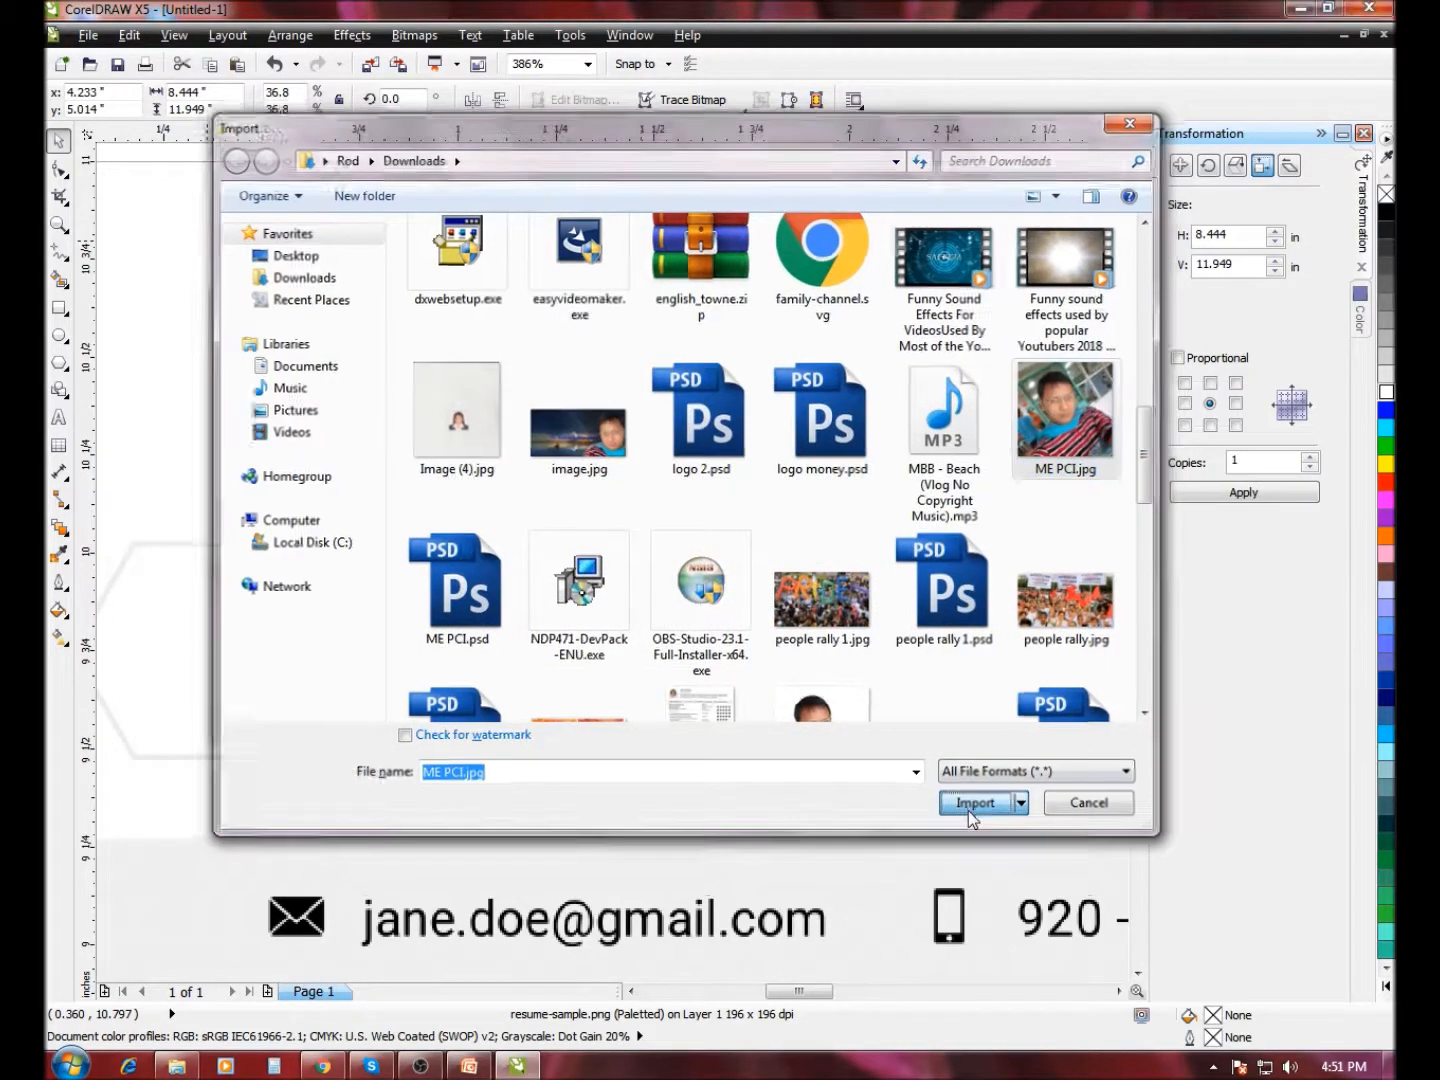
left_click_drag(194, 281, 663, 822)
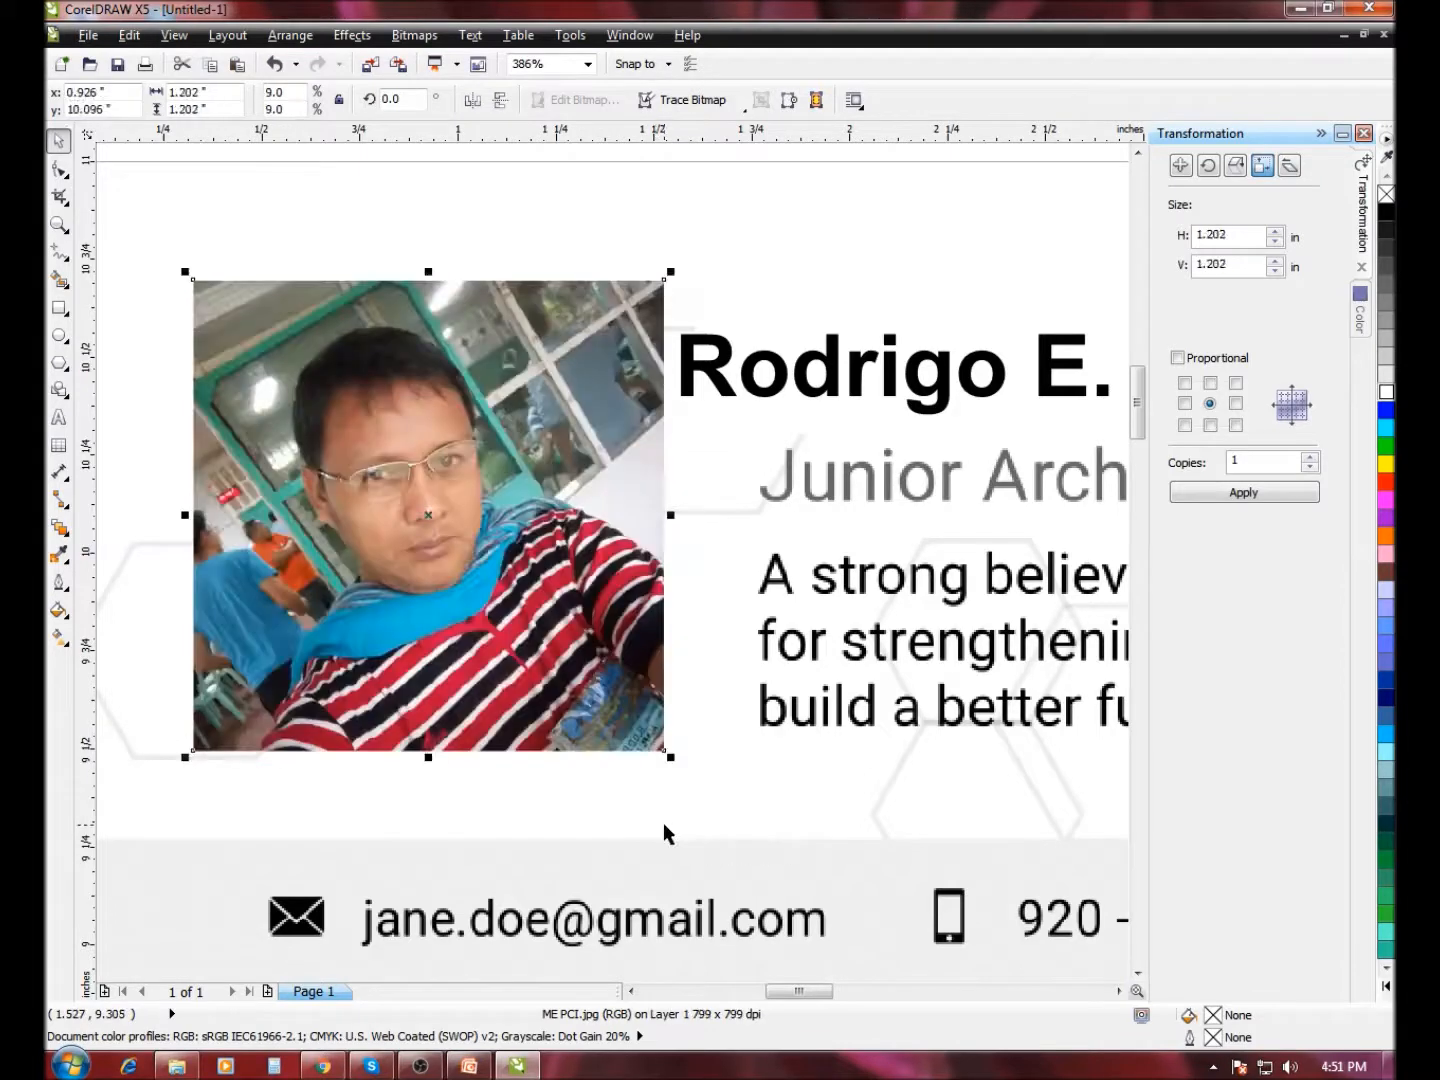
- Scale the new photo to about 1.11 in square and move it aside, clear of the original portrait
left_click(57, 225)
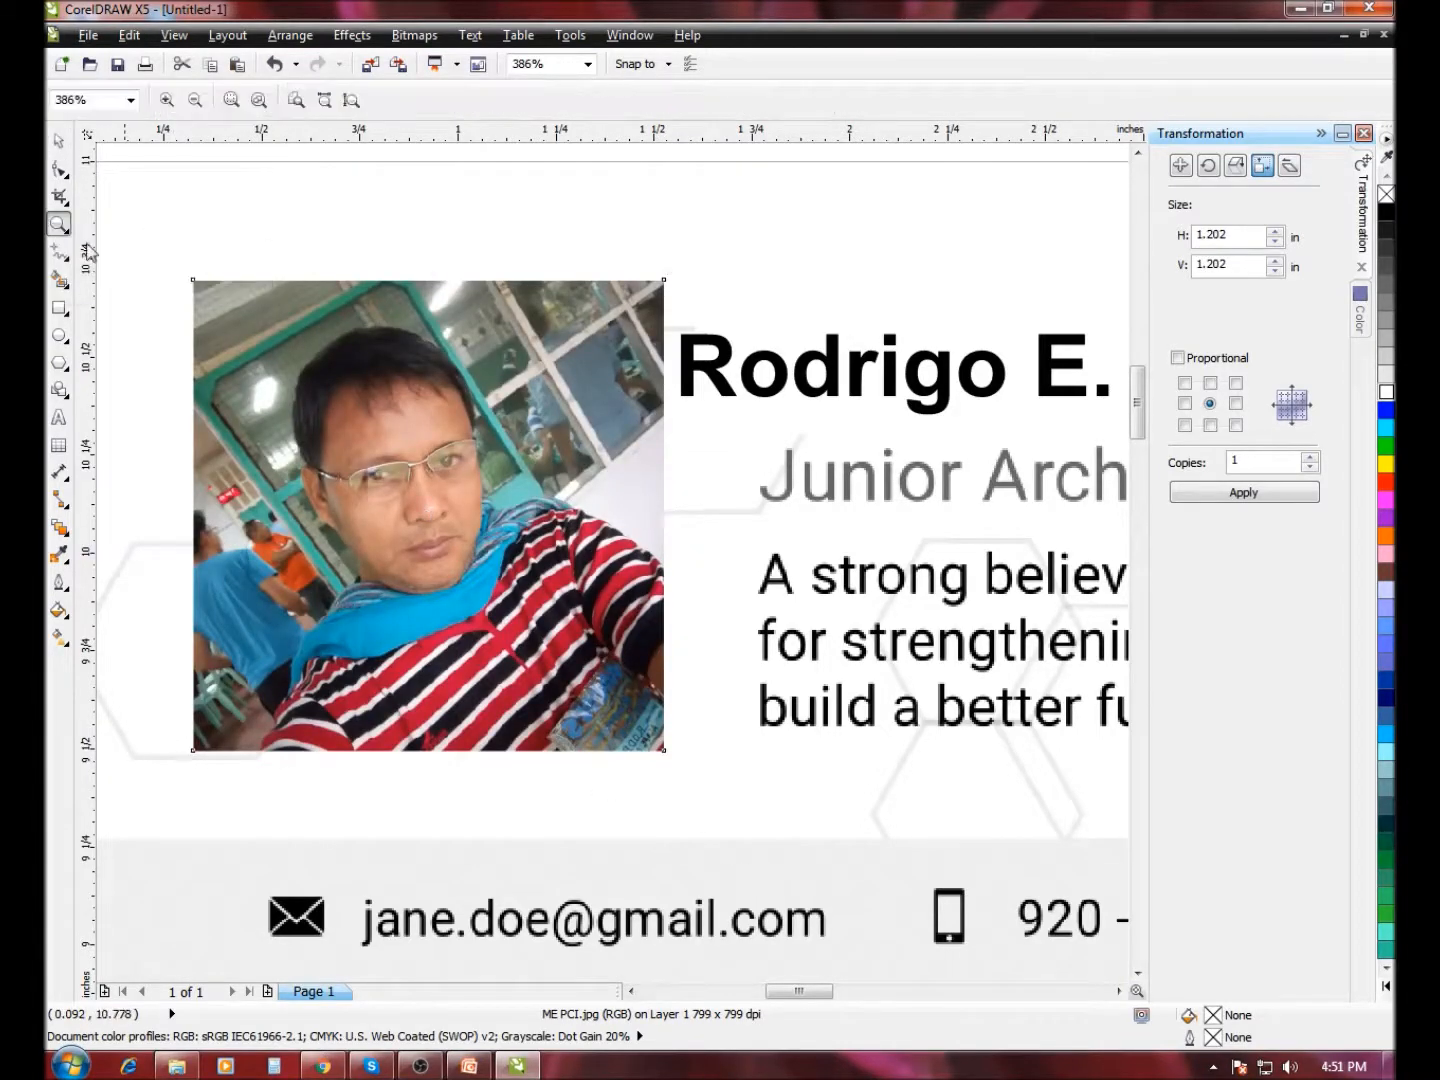
right_click(349, 288)
left_click_drag(131, 290, 445, 590)
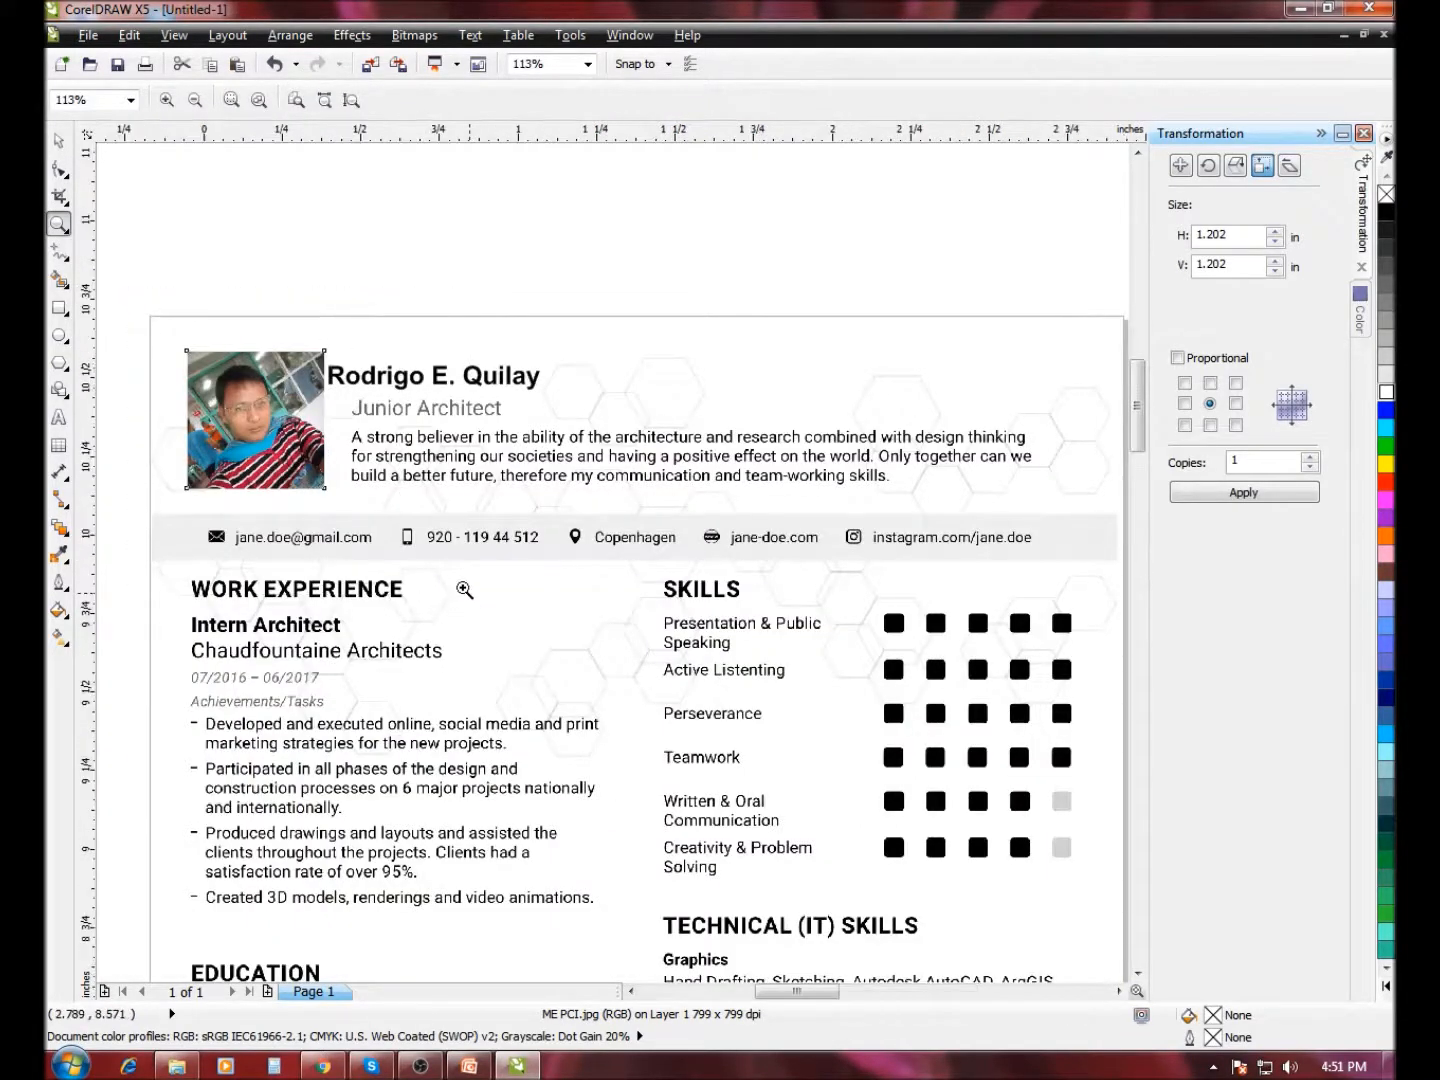
key("space")
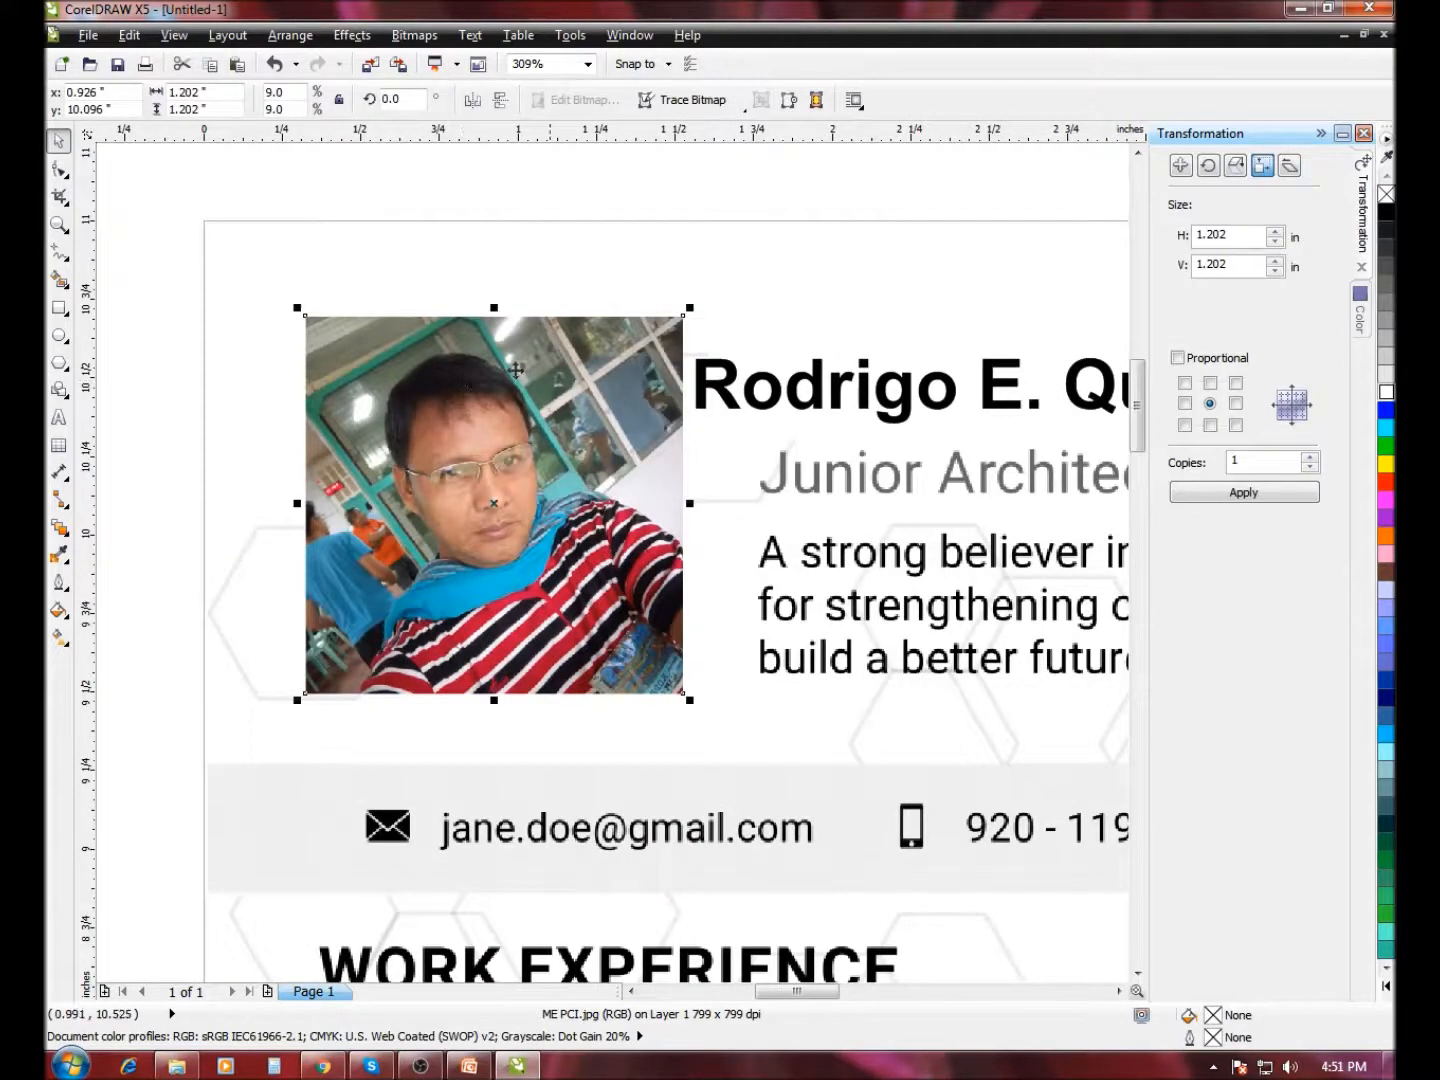
left_click_drag(689, 304, 659, 335)
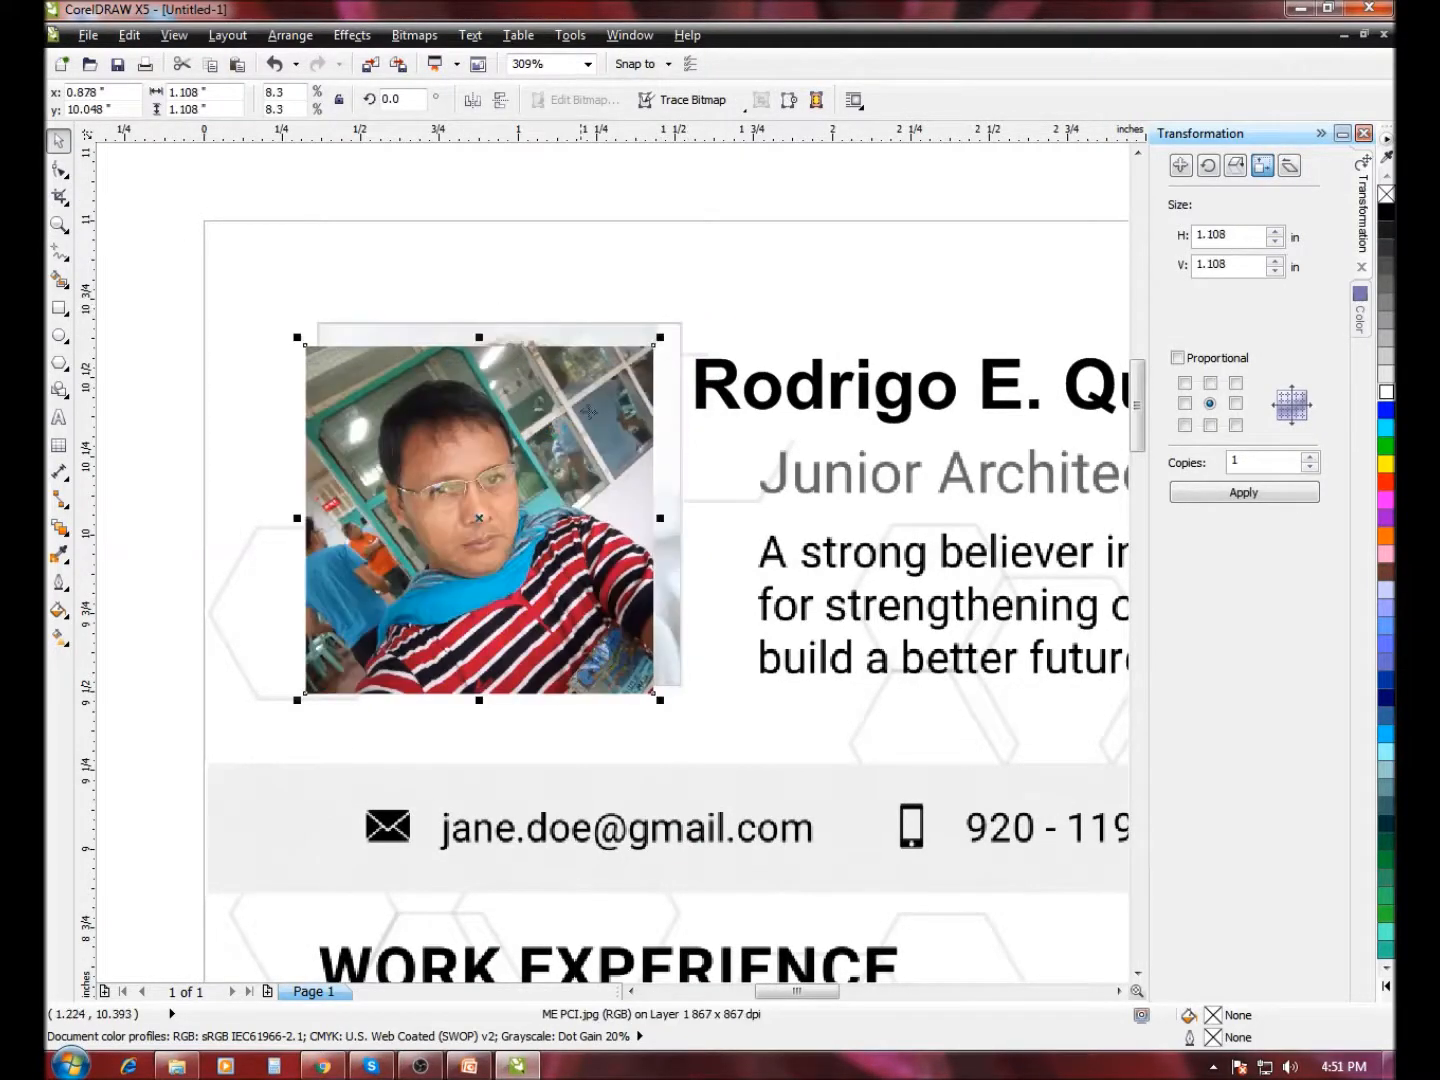
left_click_drag(551, 425, 997, 341)
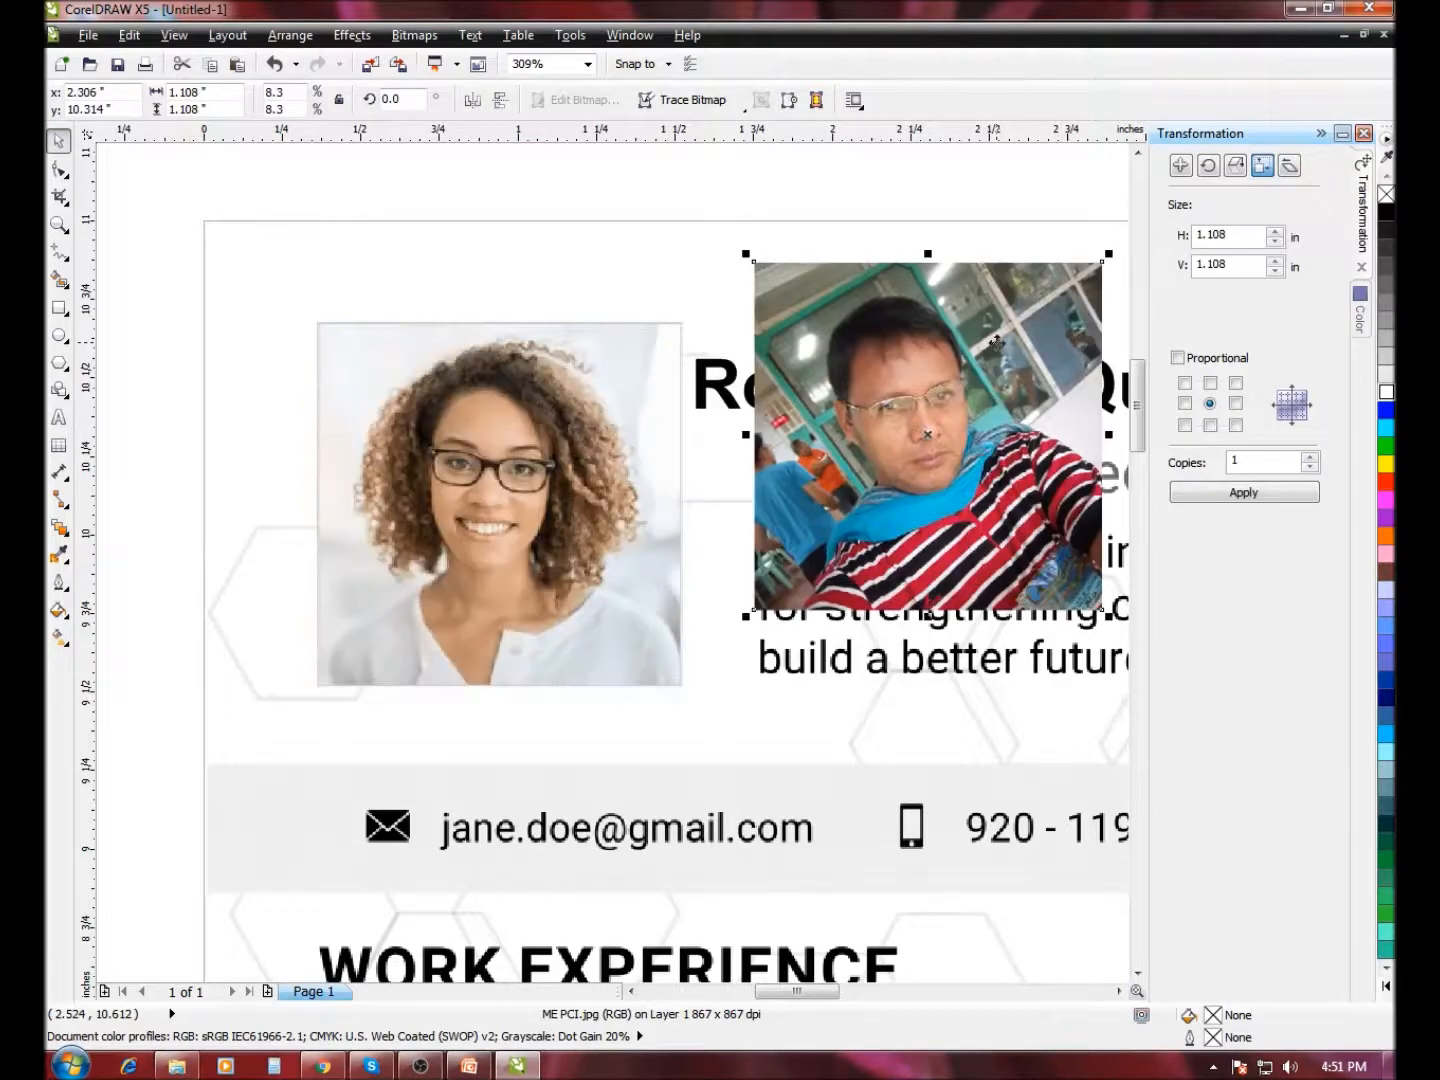
- Cover the original portrait with a white rectangle about 1.18 by 1.16 in that has no outline
left_click(61, 310)
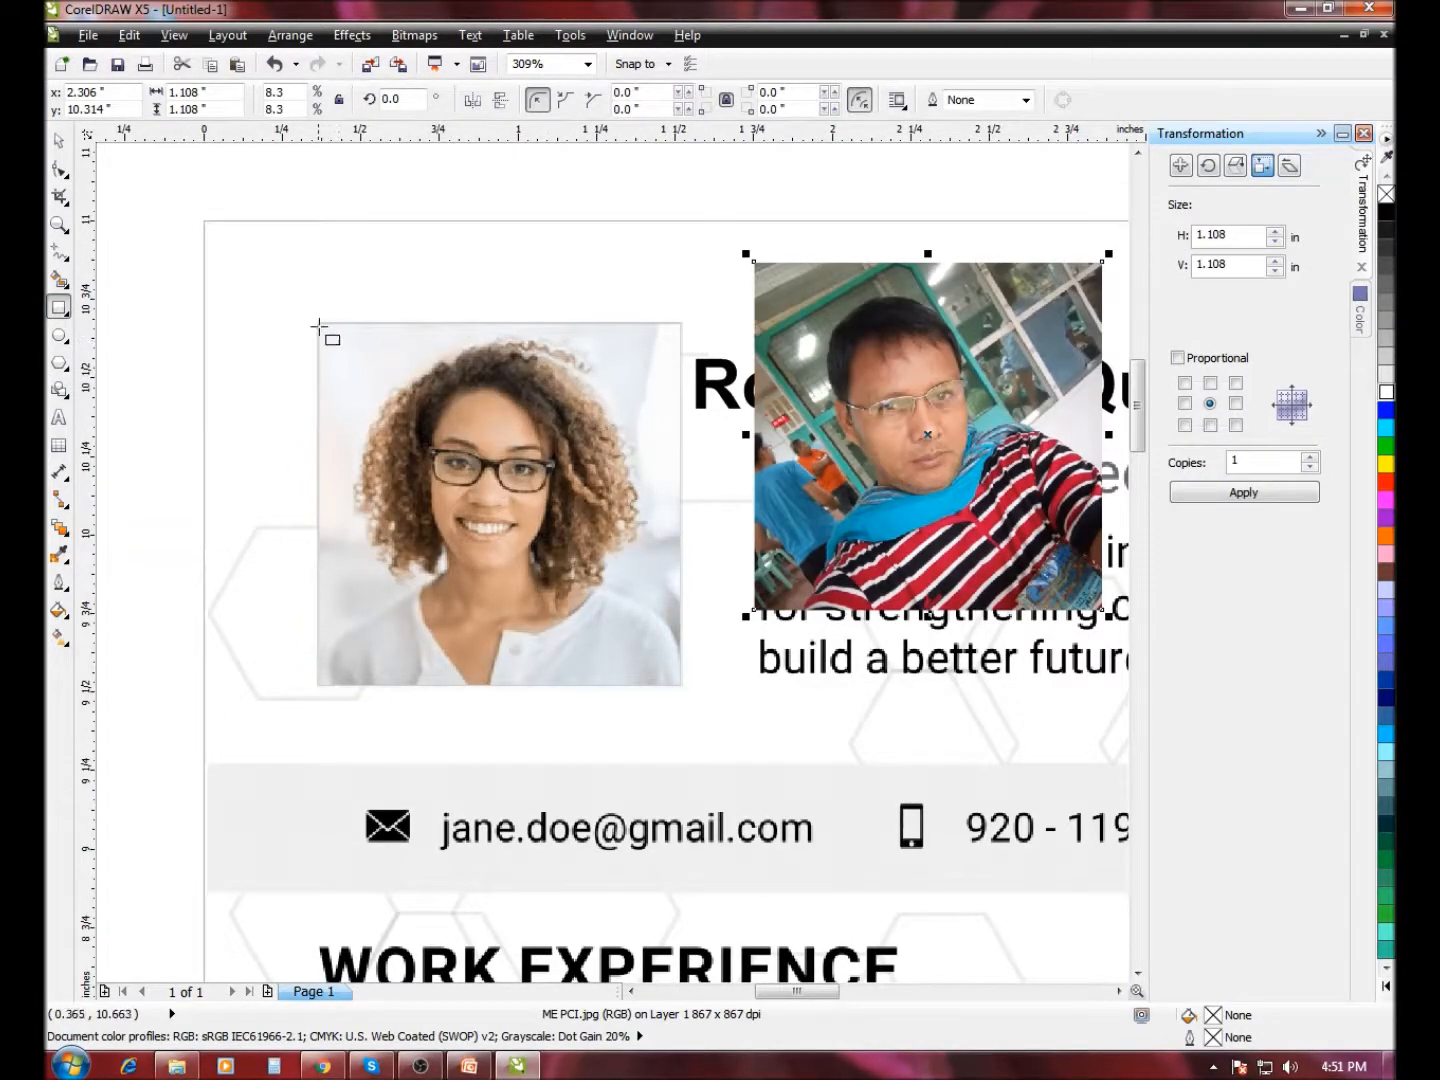
left_click_drag(316, 322, 687, 688)
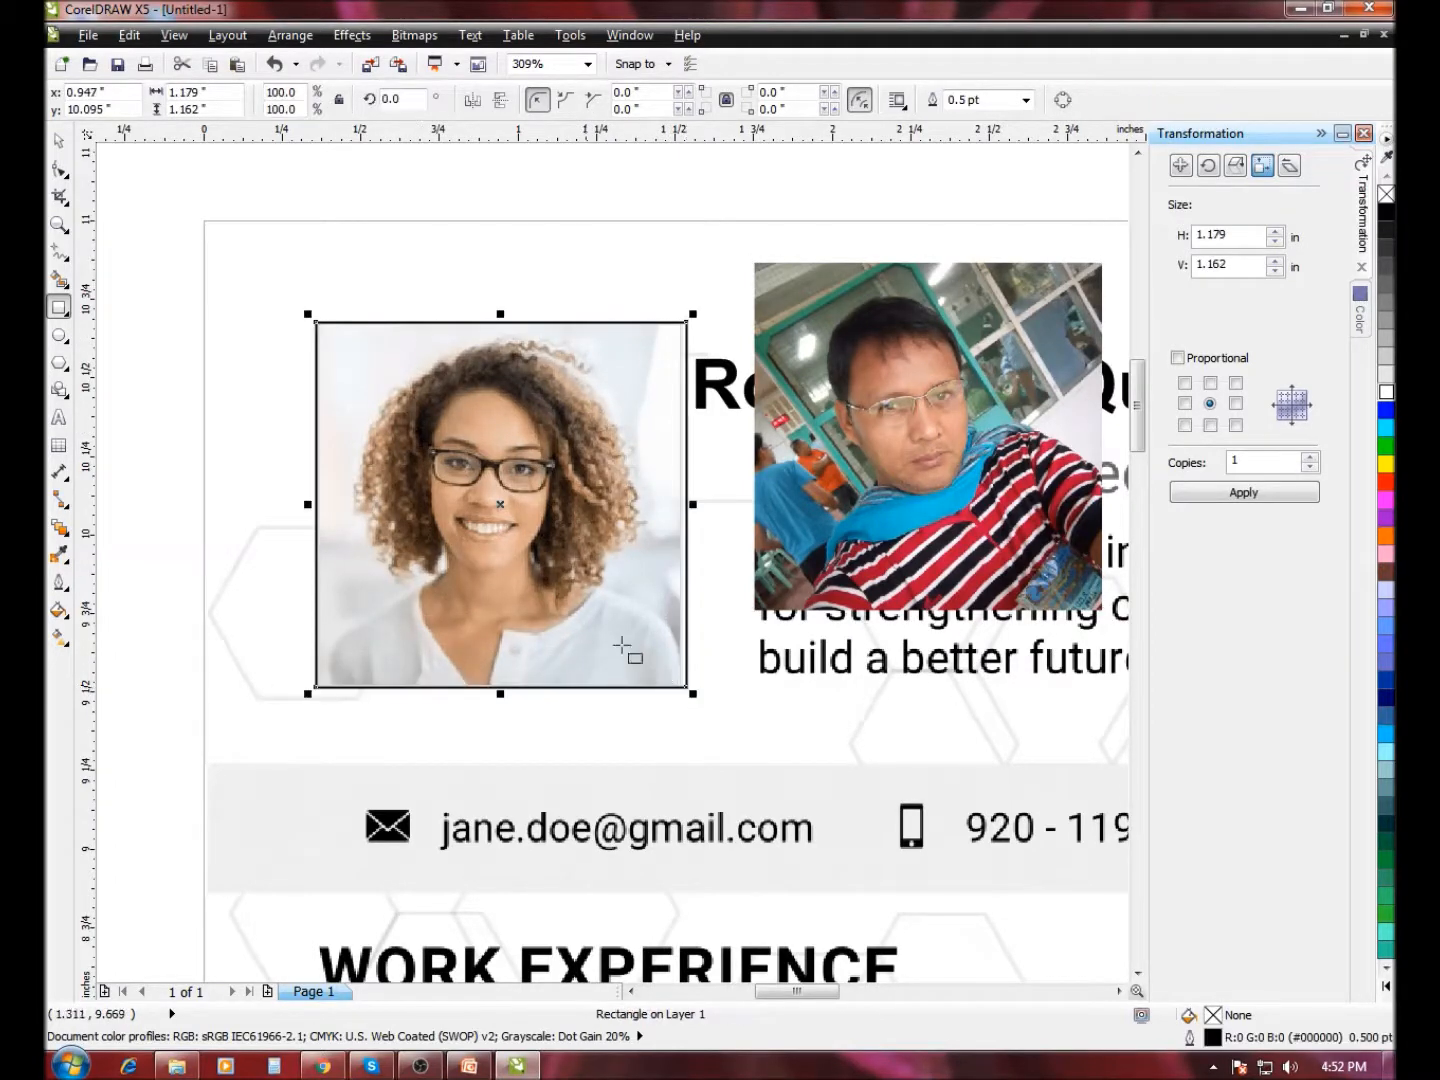
left_click(58, 140)
left_click(1386, 392)
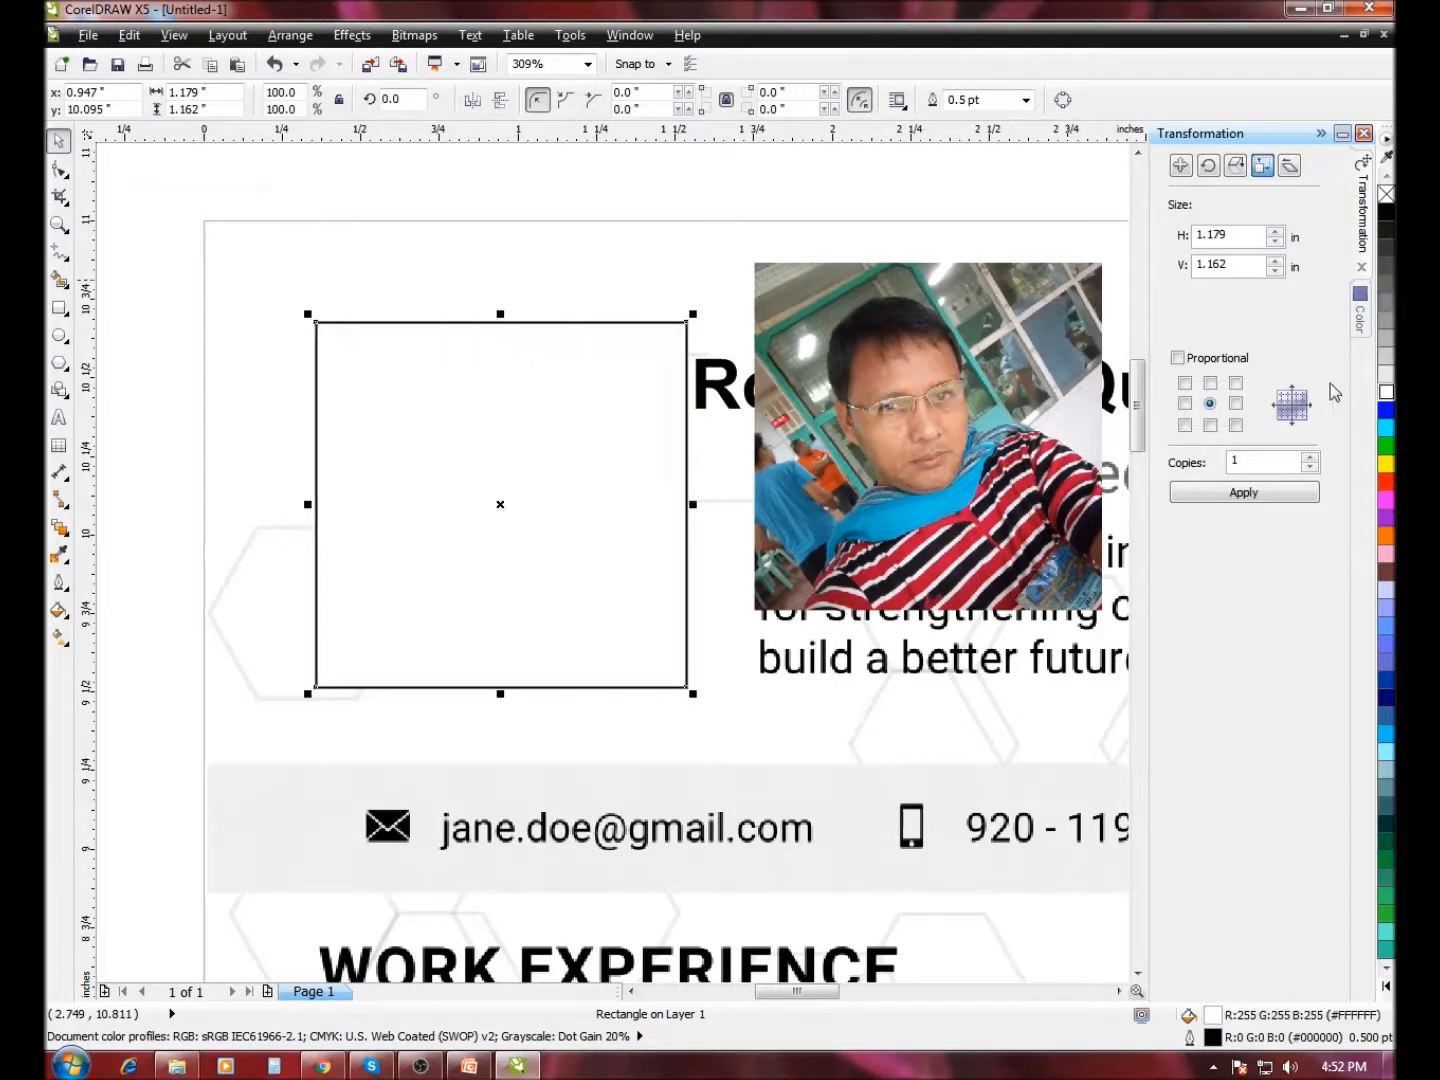
left_click(1025, 100)
left_click(997, 122)
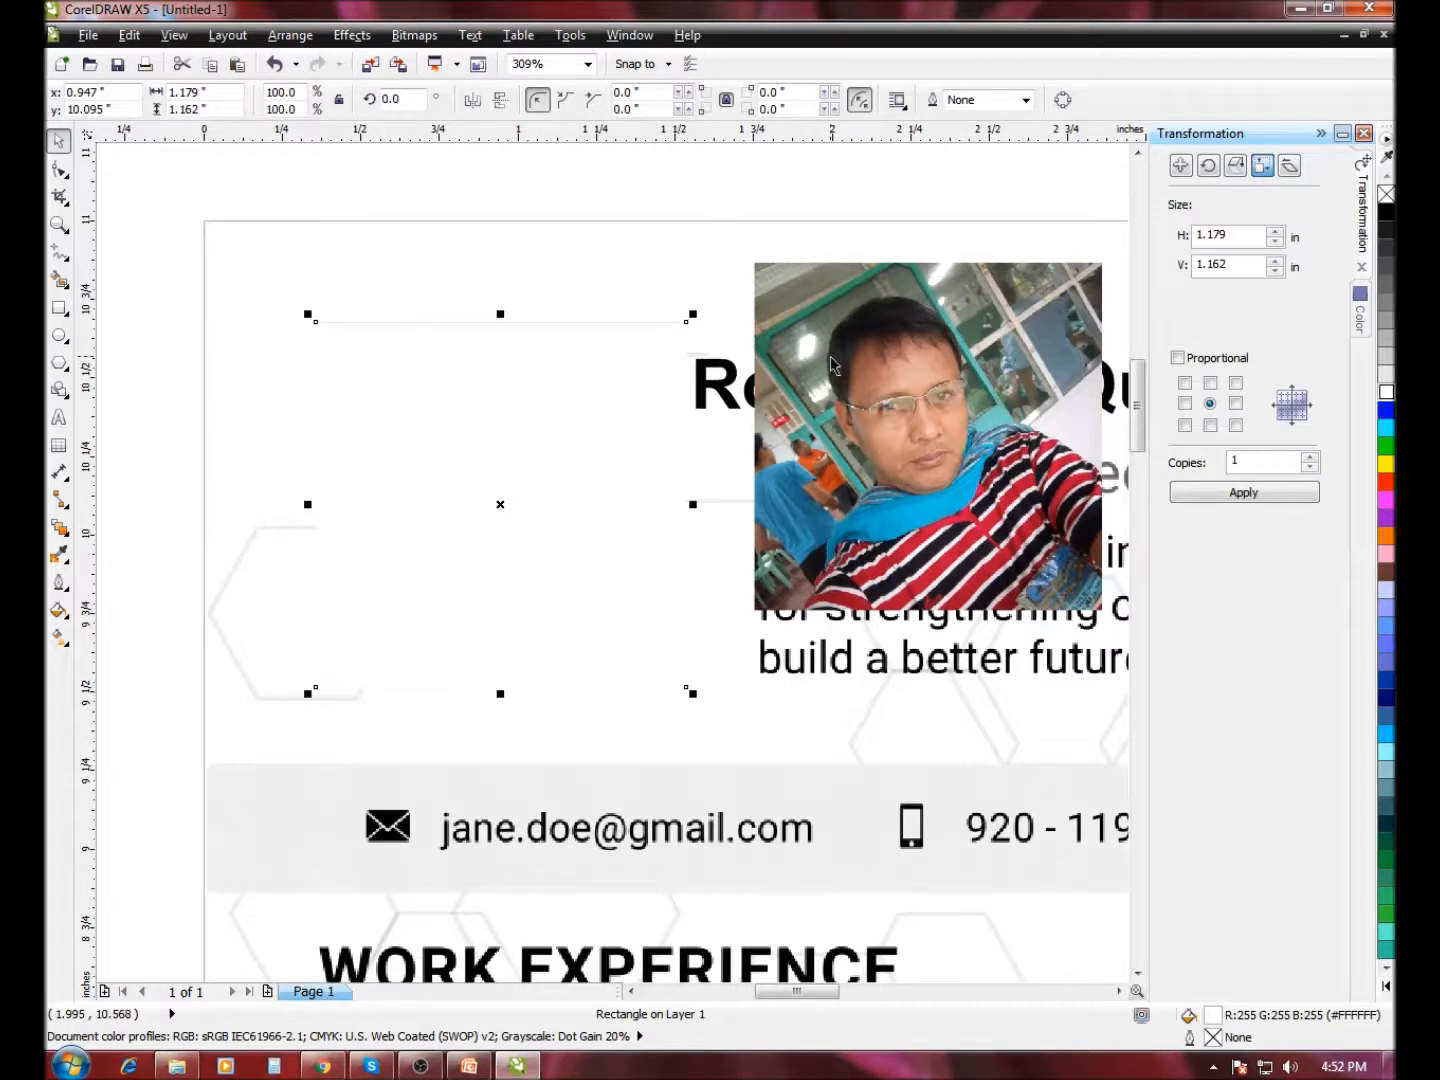
- Order the new photo to the front of the page and place it over the white rectangle in the header
left_click(855, 357)
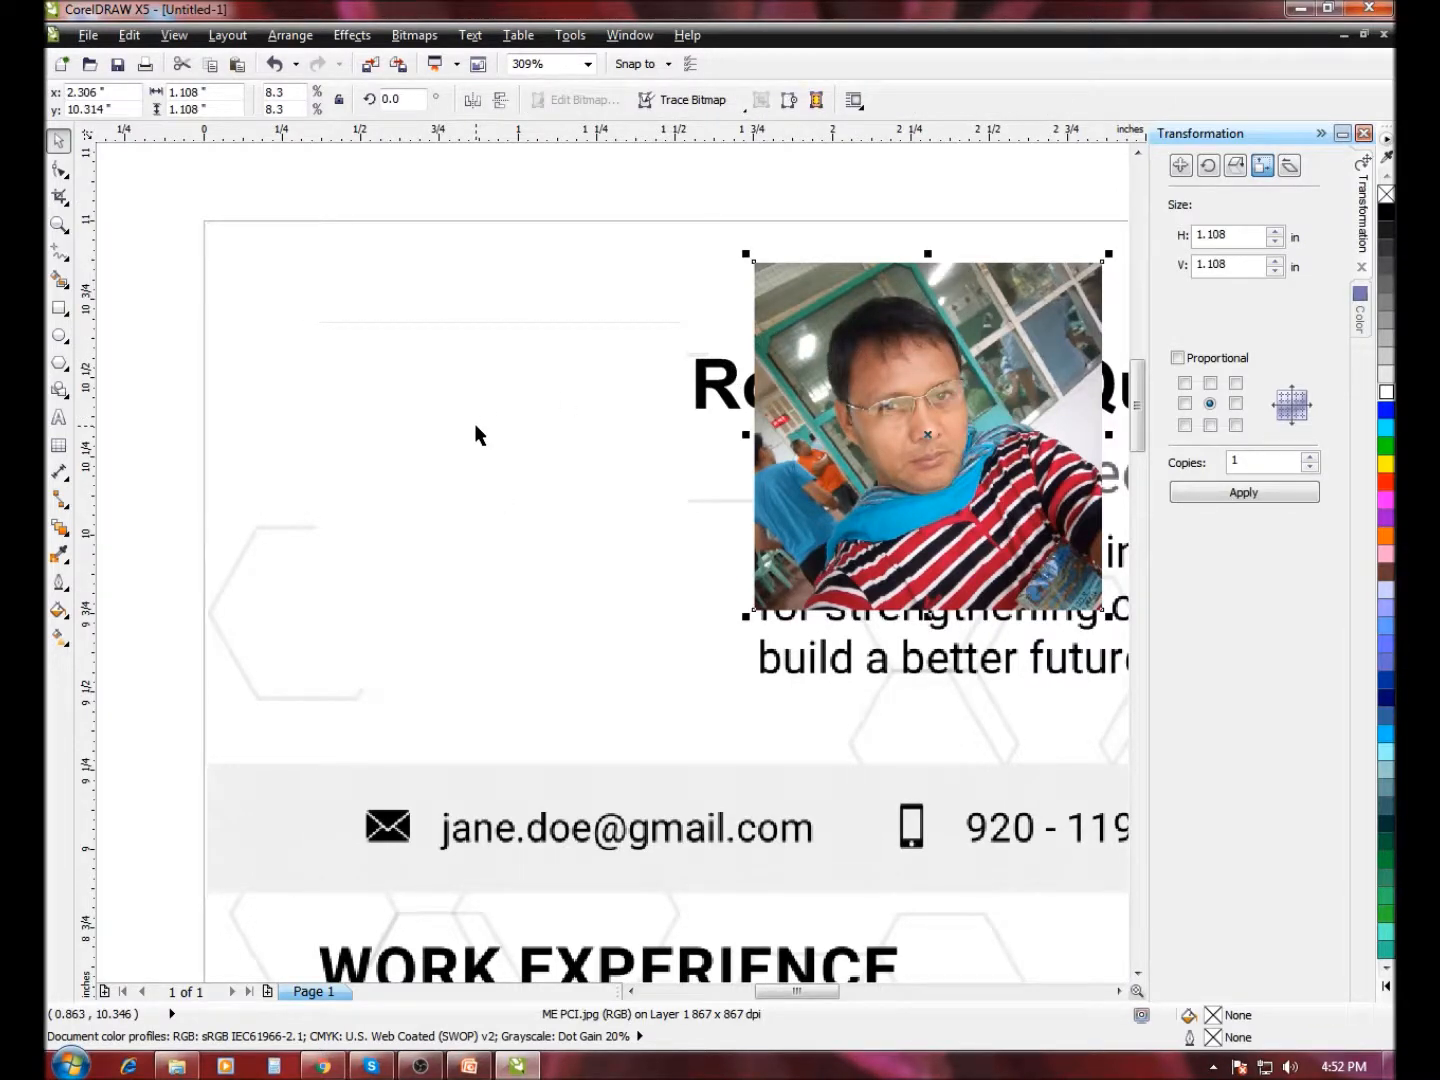
left_click_drag(801, 408, 390, 481)
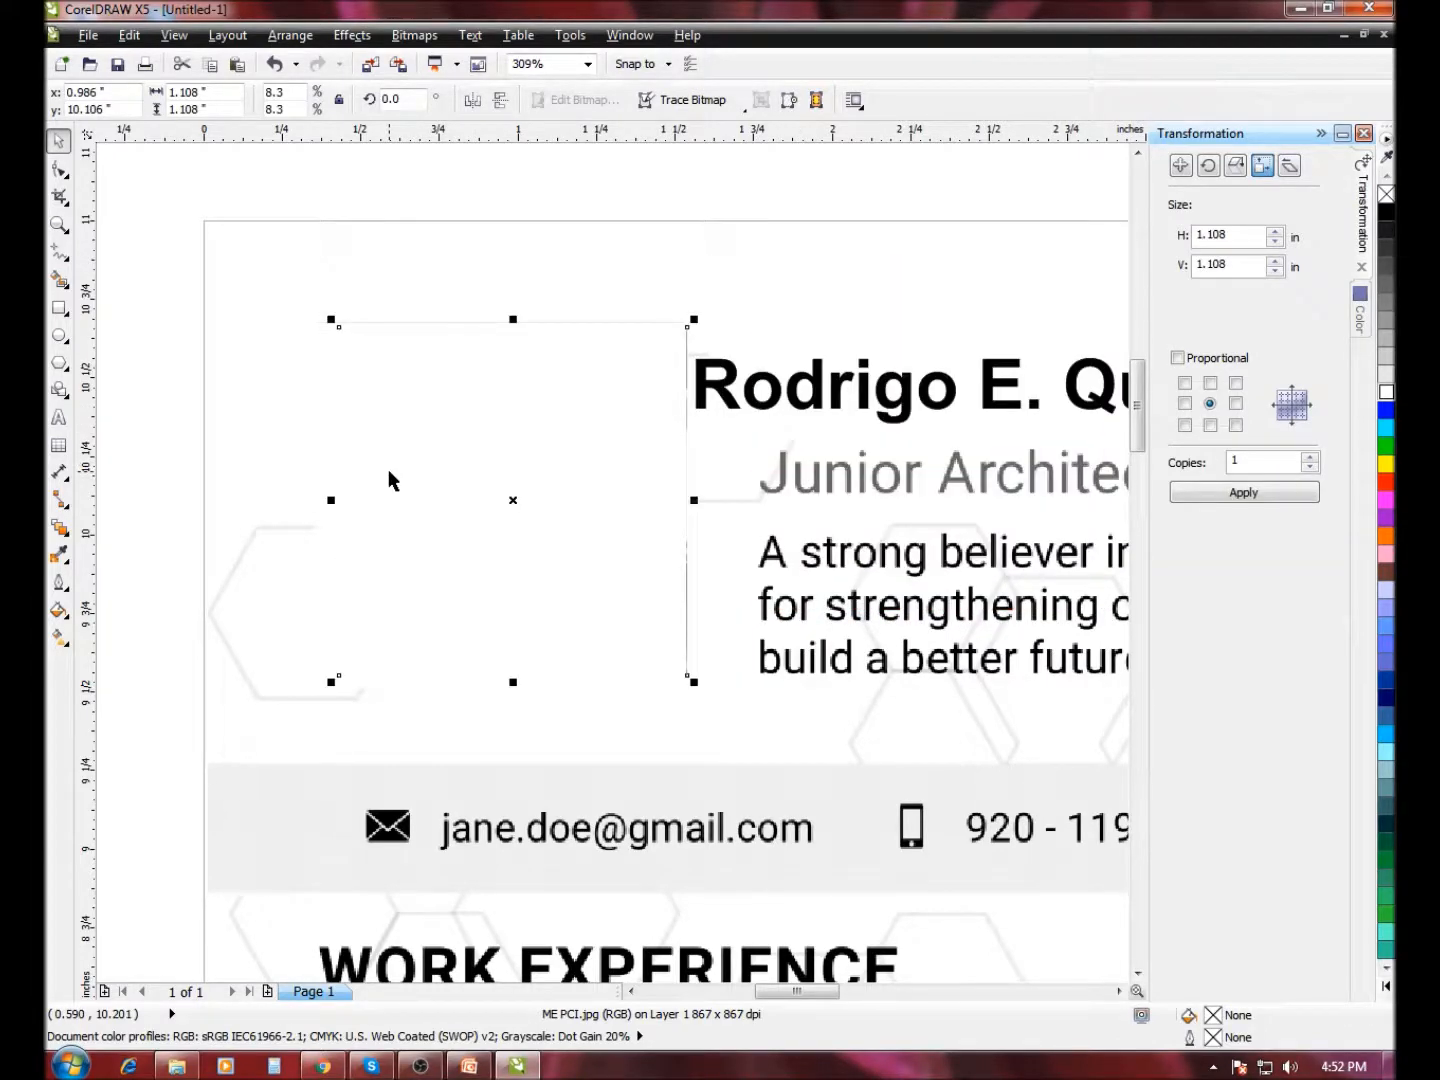
key("ctrl+z")
right_click(900, 362)
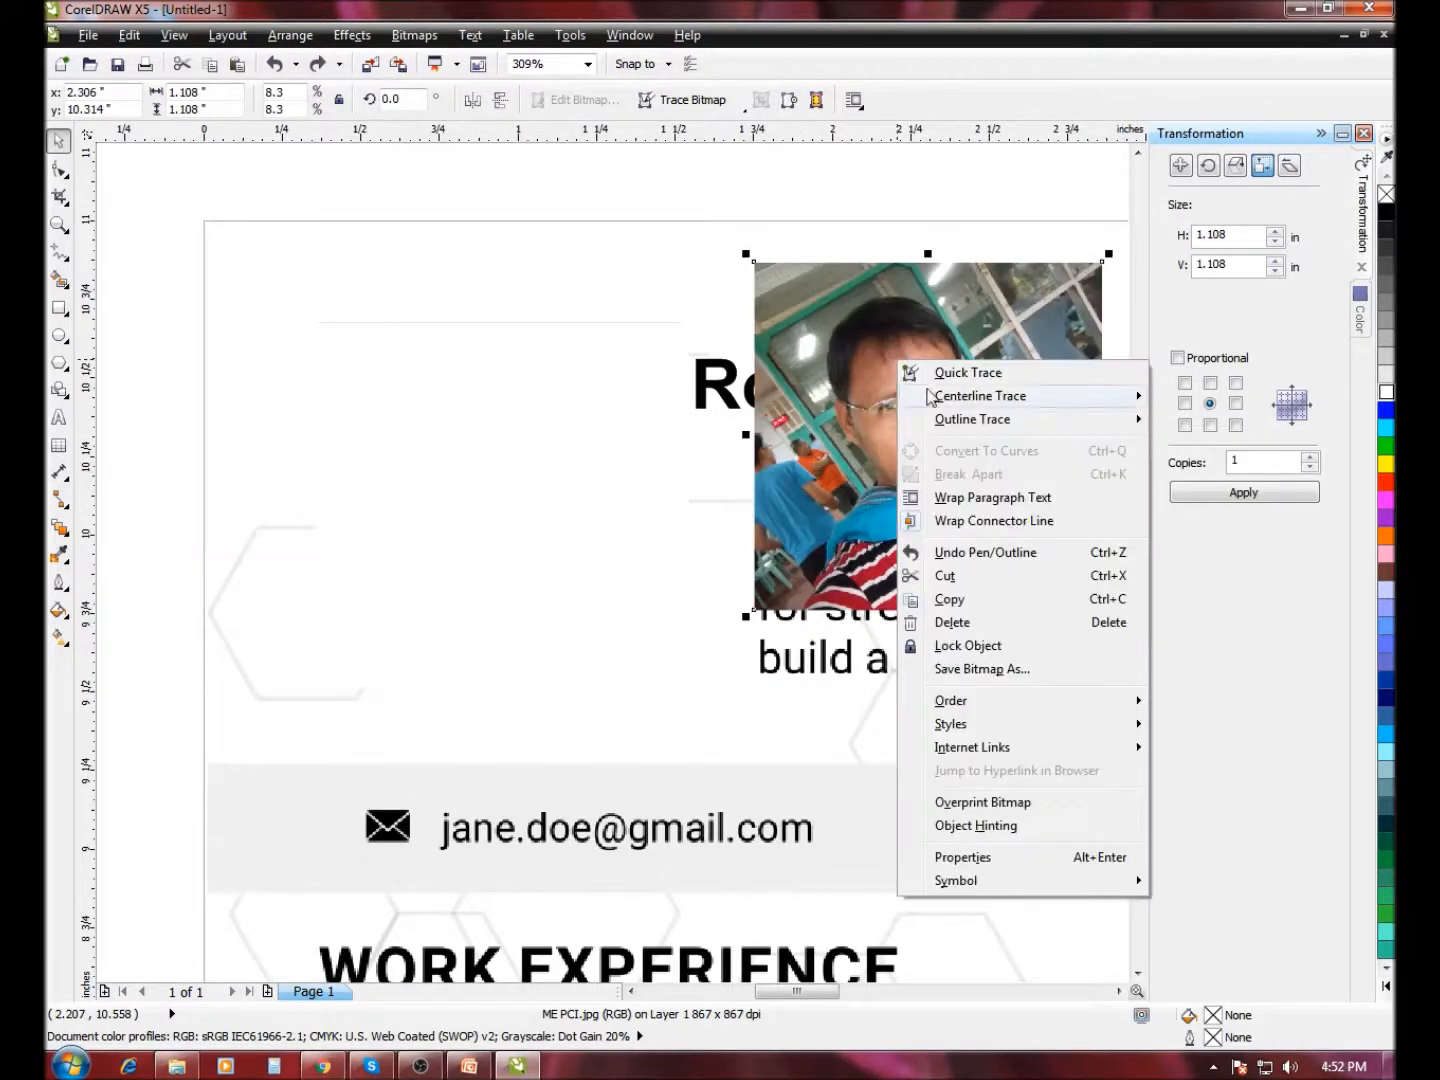
mouse_move(978, 704)
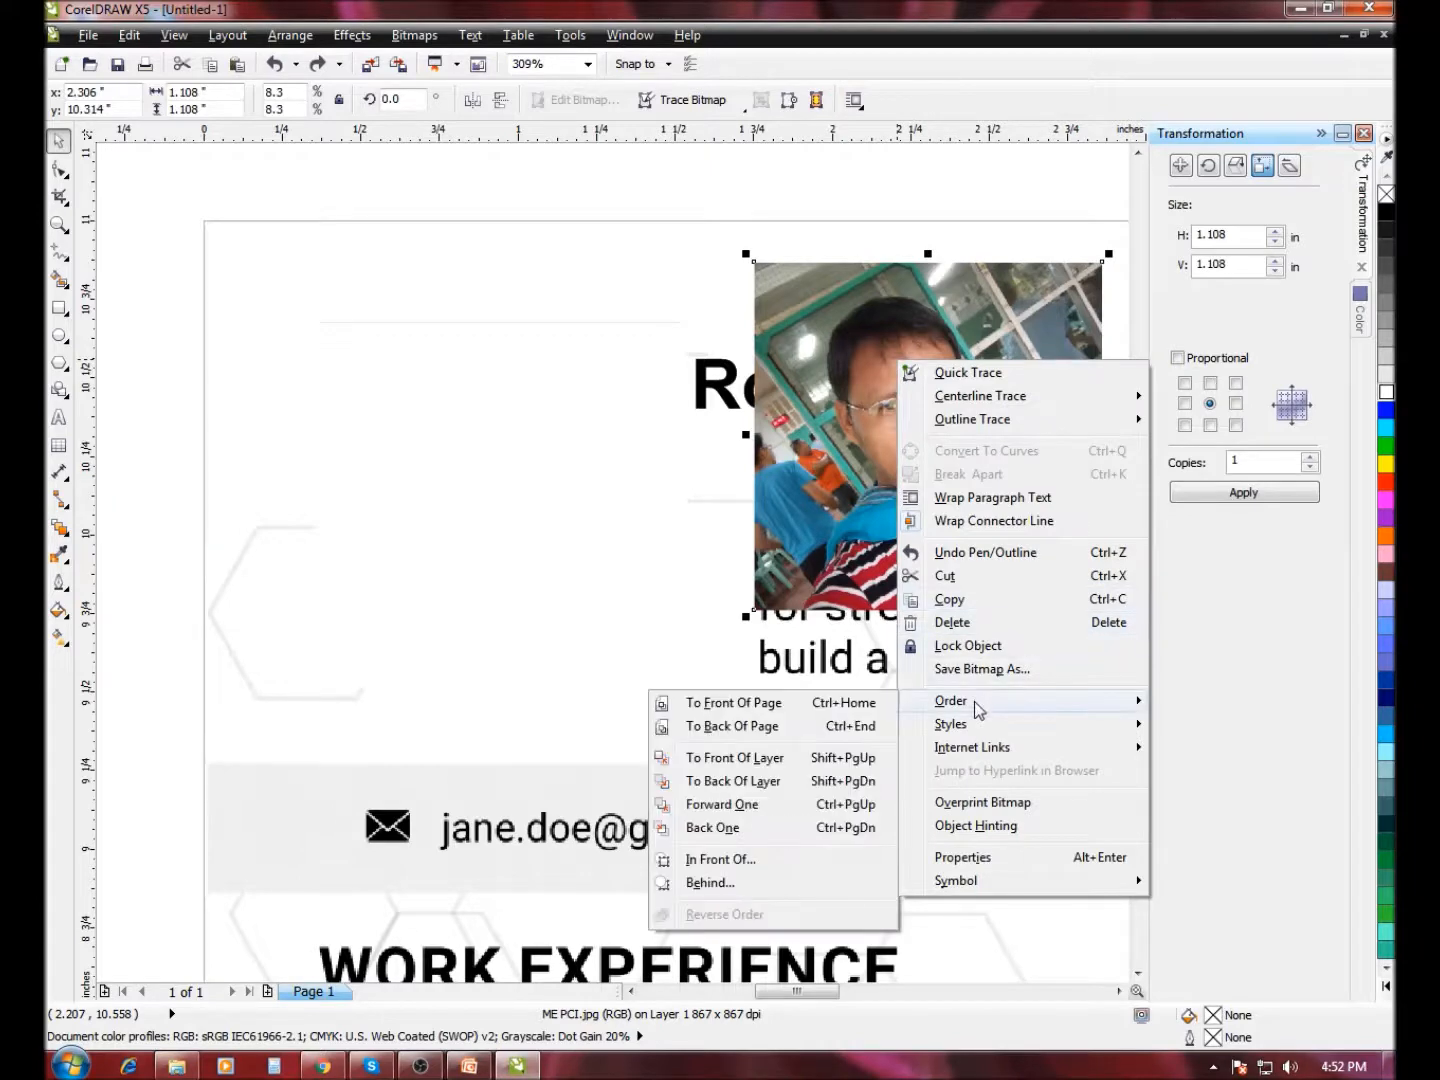
left_click(758, 704)
left_click_drag(865, 427, 416, 489)
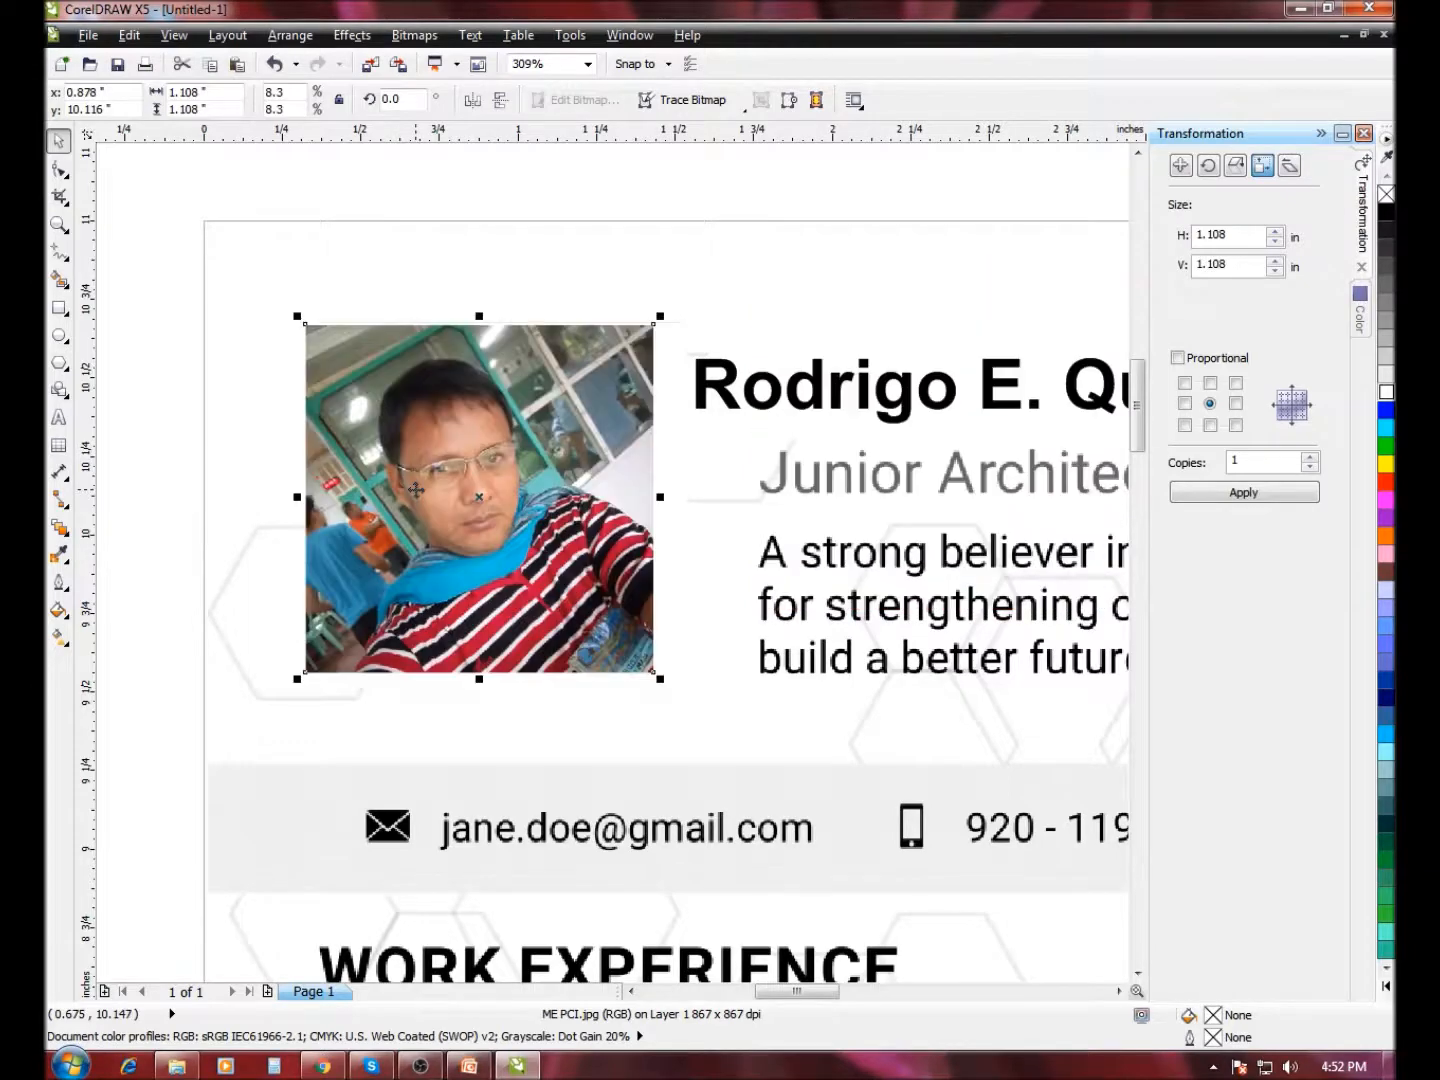
- Cover the original "Junior Architect" line with a white rectangle about 1.43 by 0.23 in without an outline
left_click(59, 224)
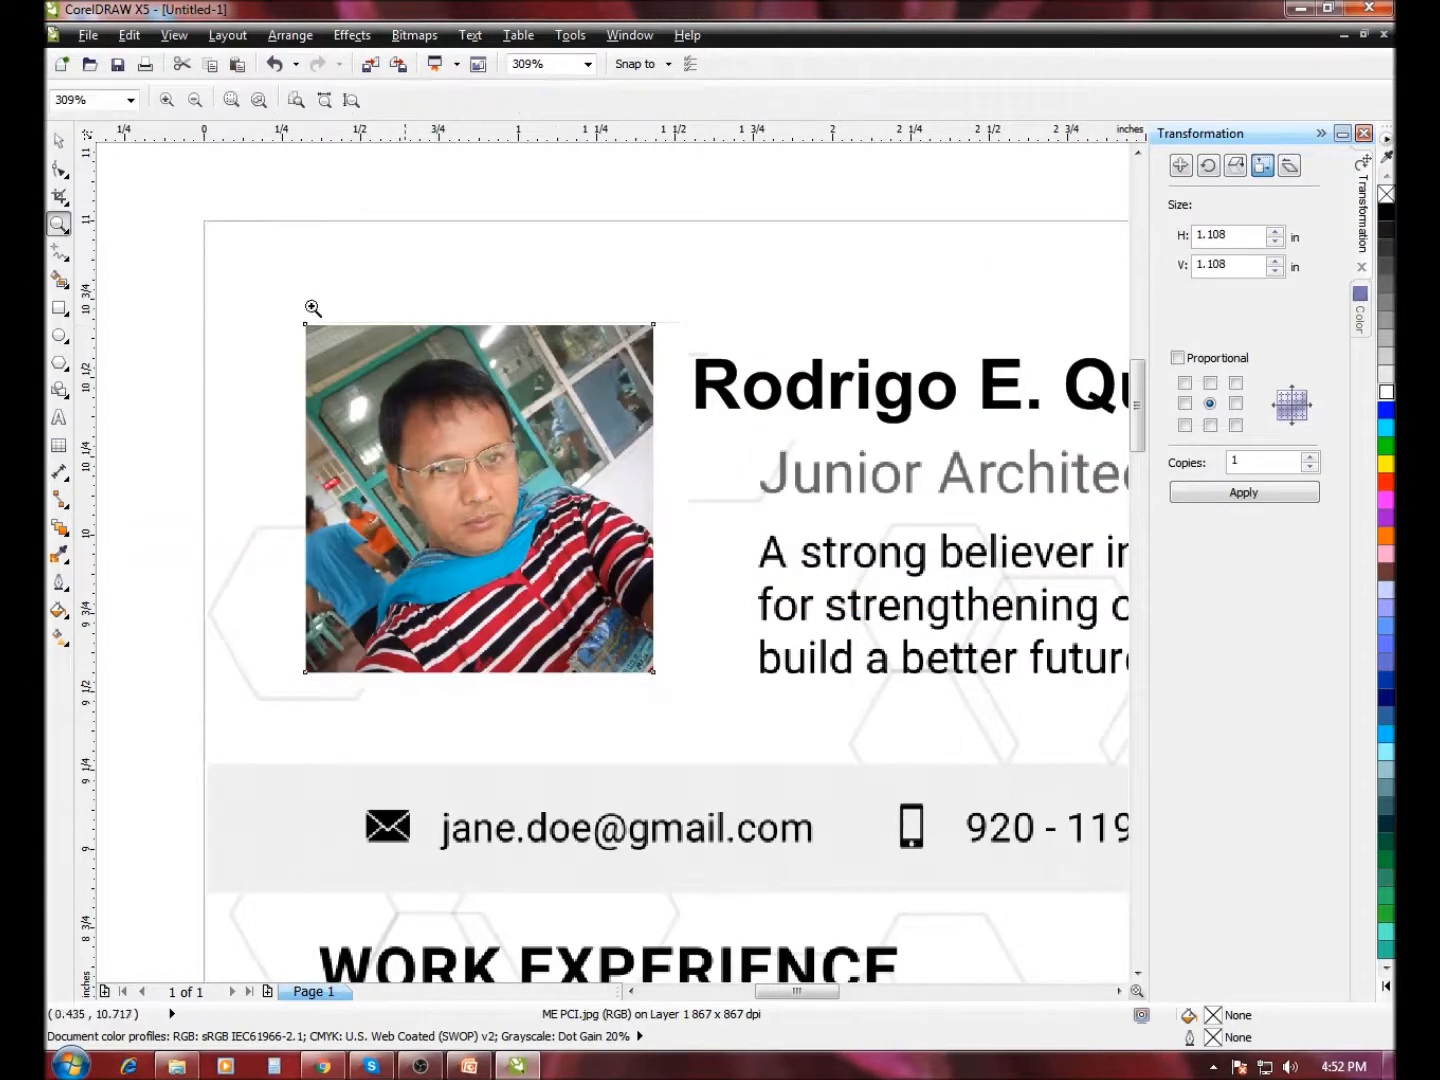
scroll(145, 273, "down", 3)
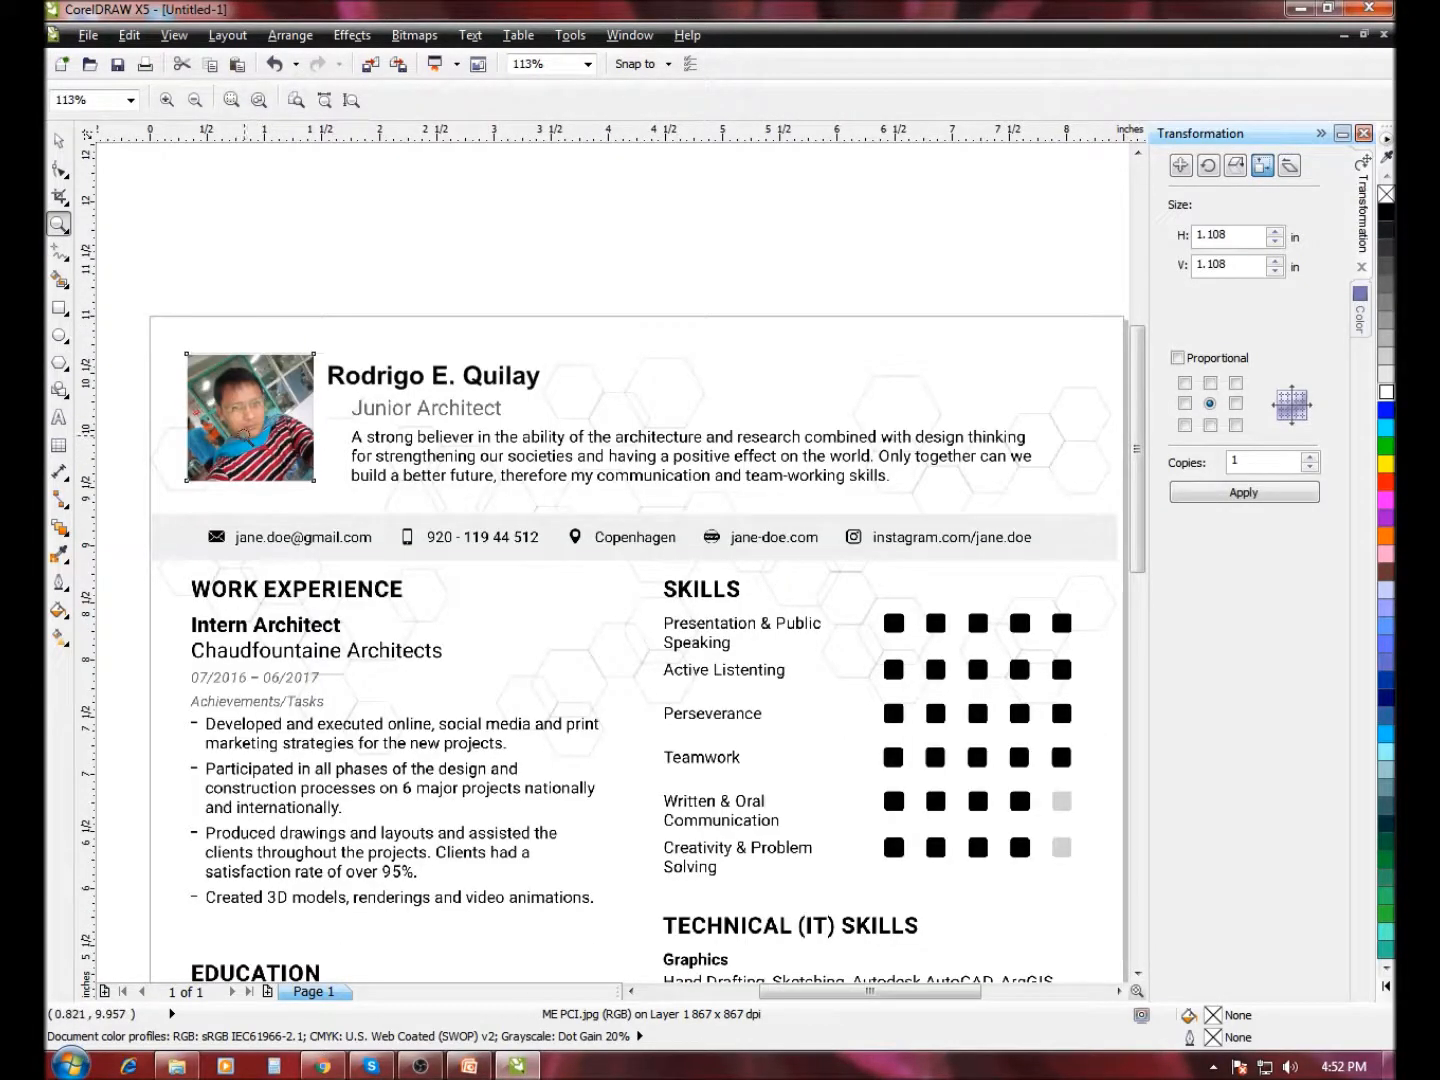
scroll(1054, 521, "up", 1)
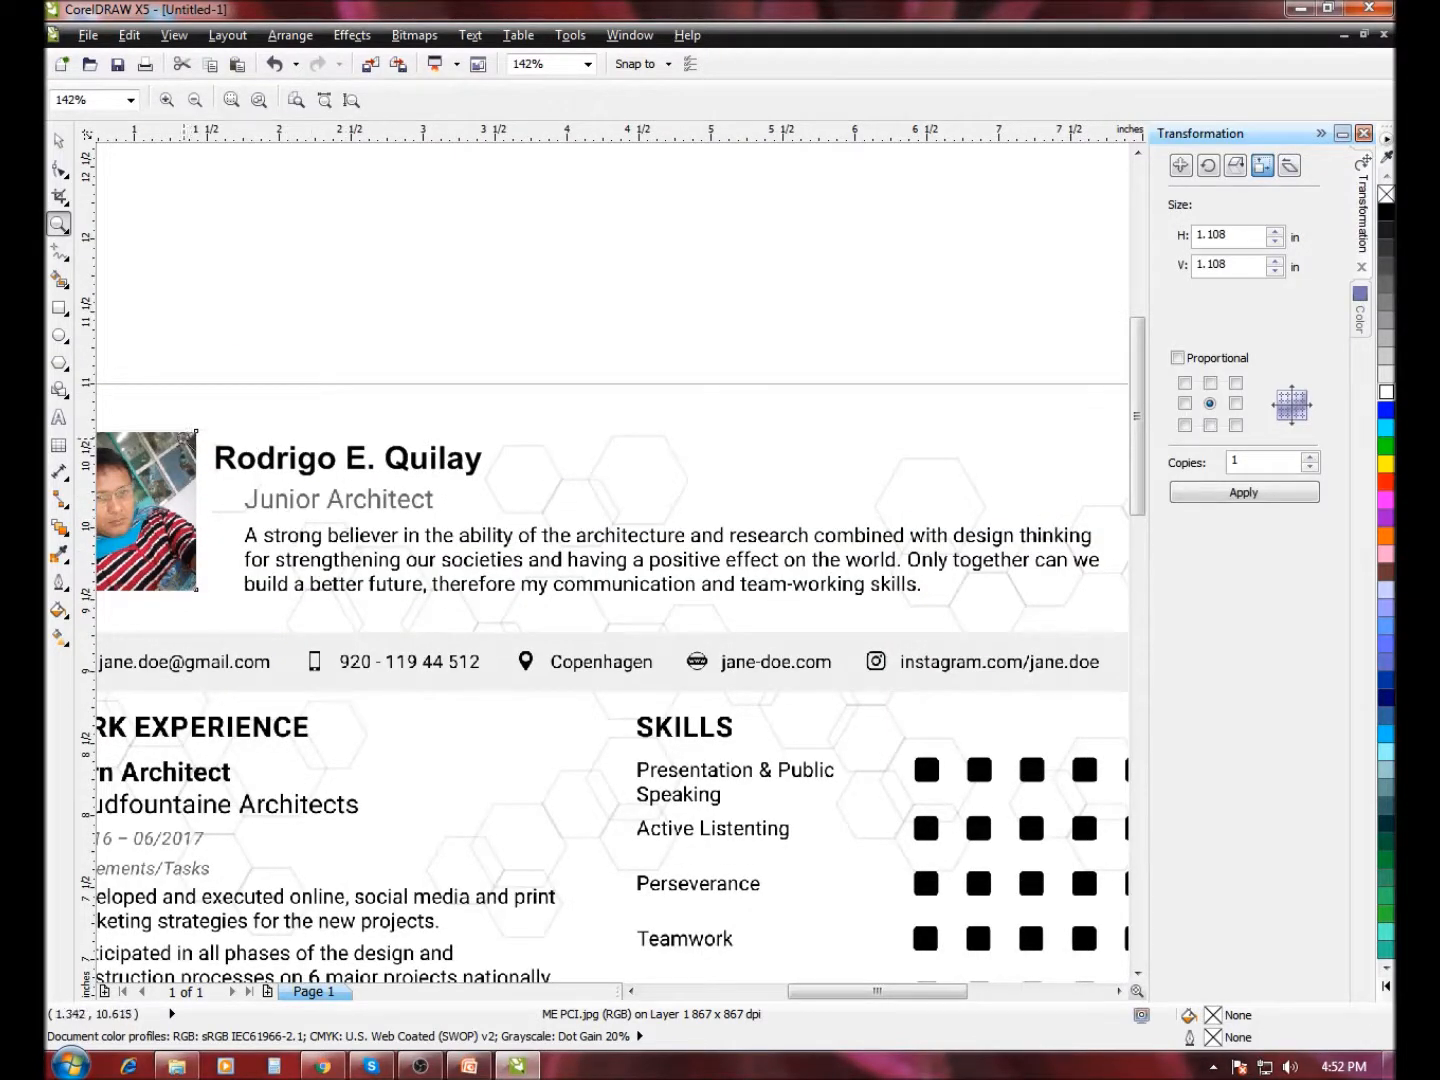
left_click_drag(205, 492, 1112, 618)
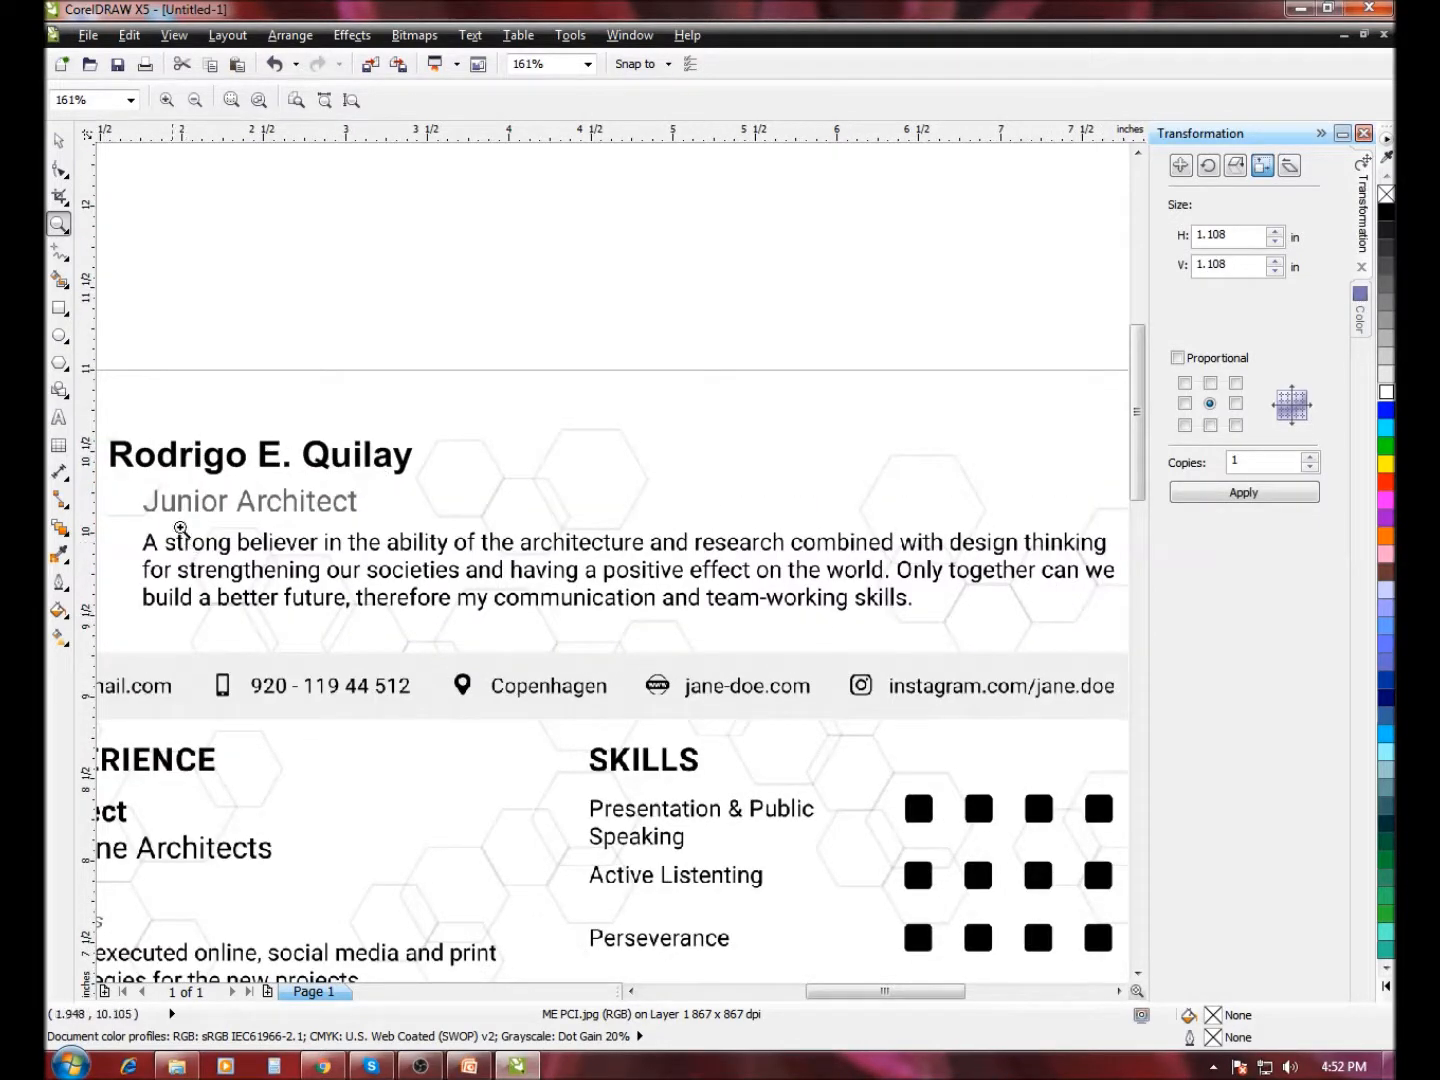
left_click_drag(130, 480, 456, 605)
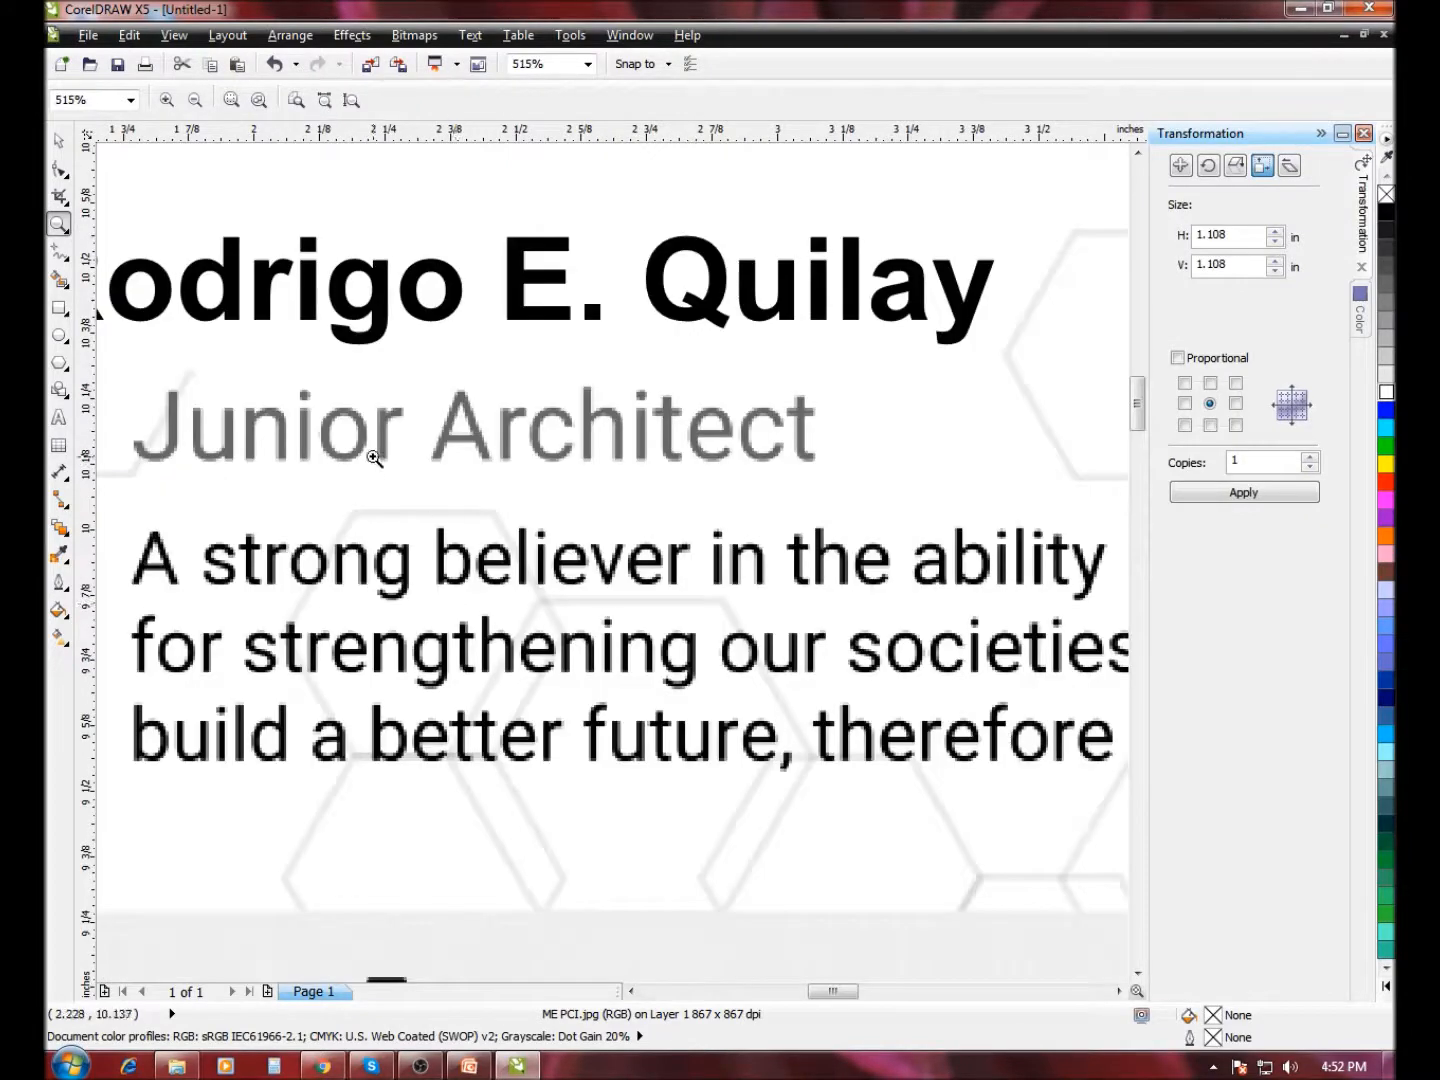
left_click(58, 310)
mouse_move(118, 380)
left_mouse_down()
mouse_move(472, 472)
mouse_move(868, 498)
left_mouse_up()
key("space")
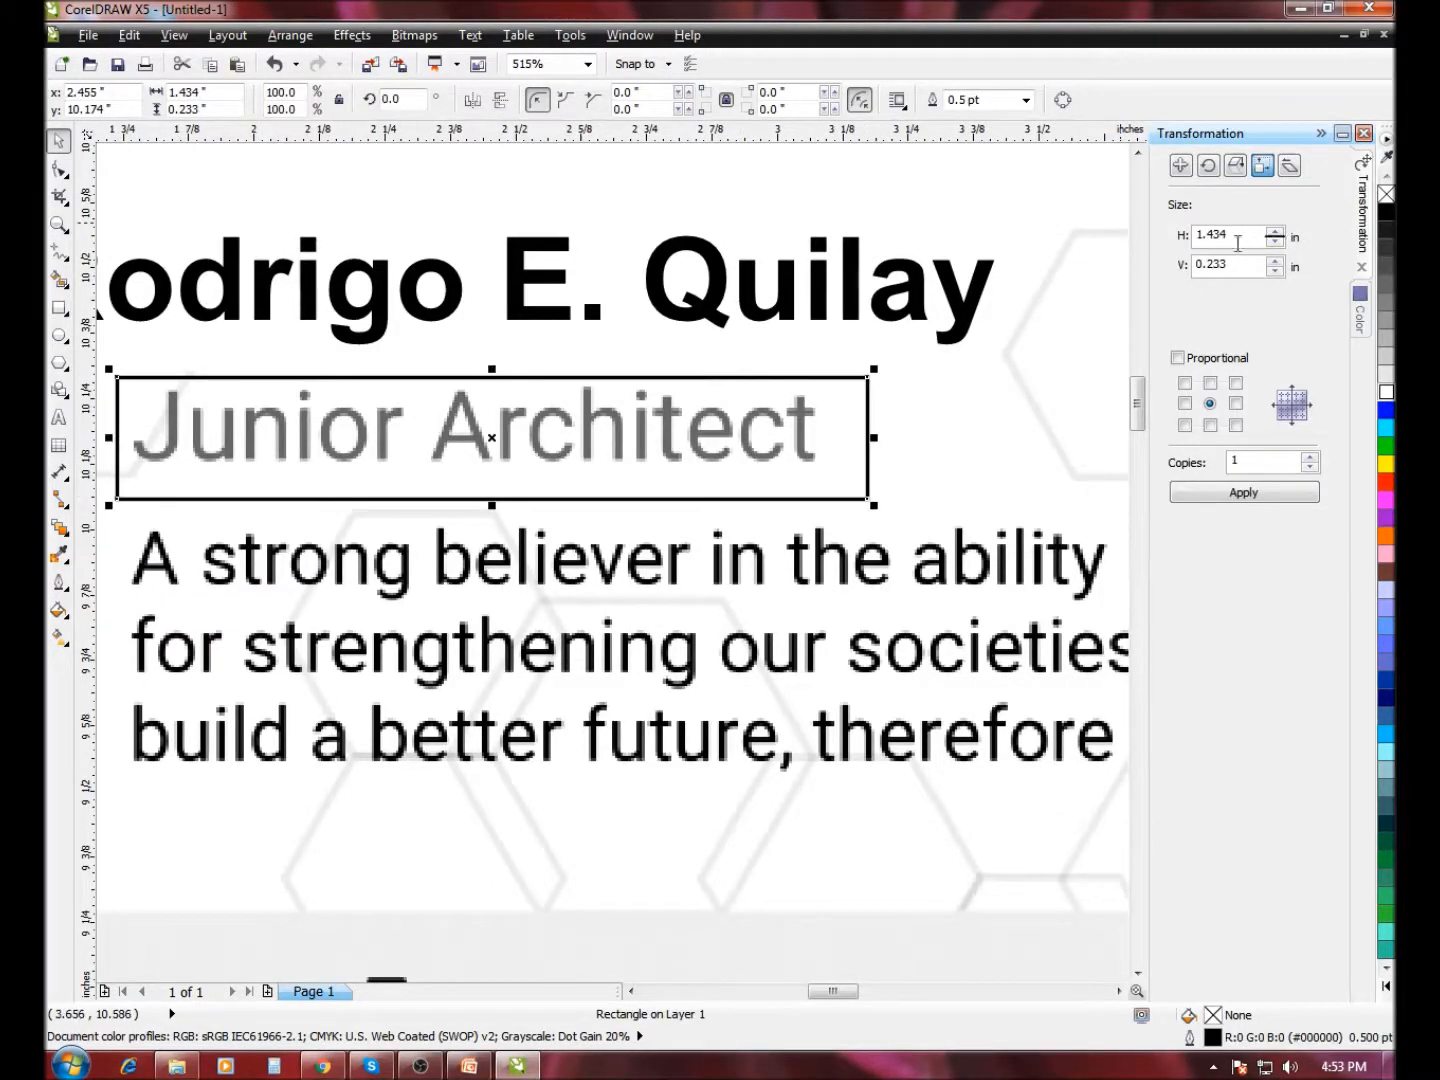
left_click(1386, 392)
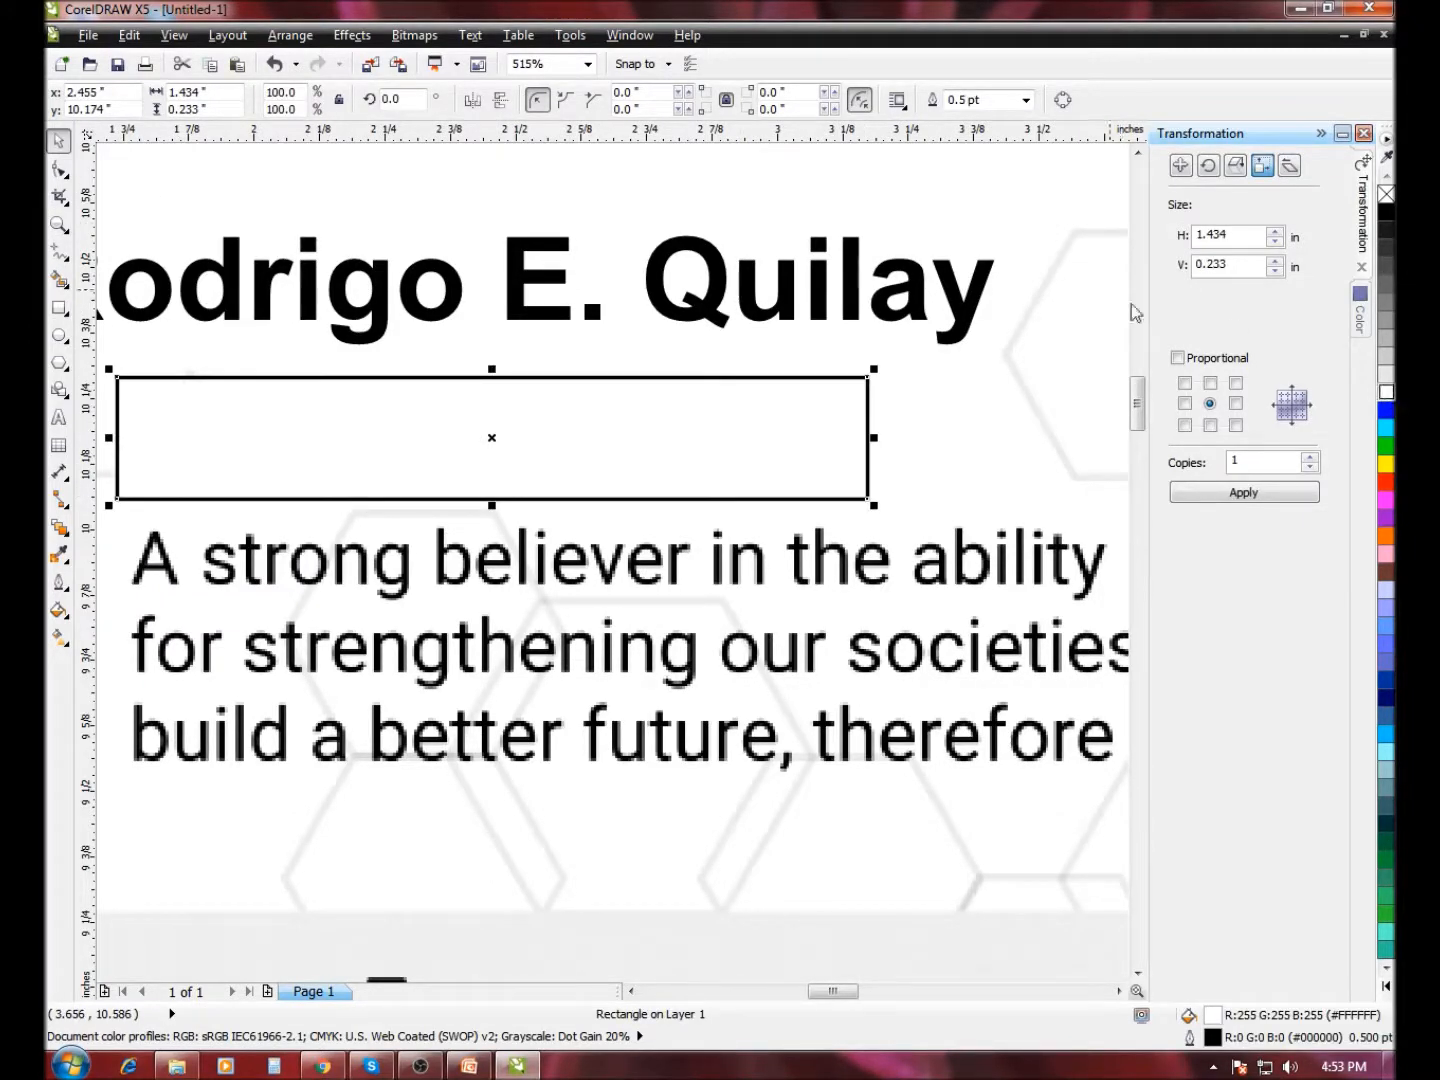
left_click(1026, 99)
left_click(978, 117)
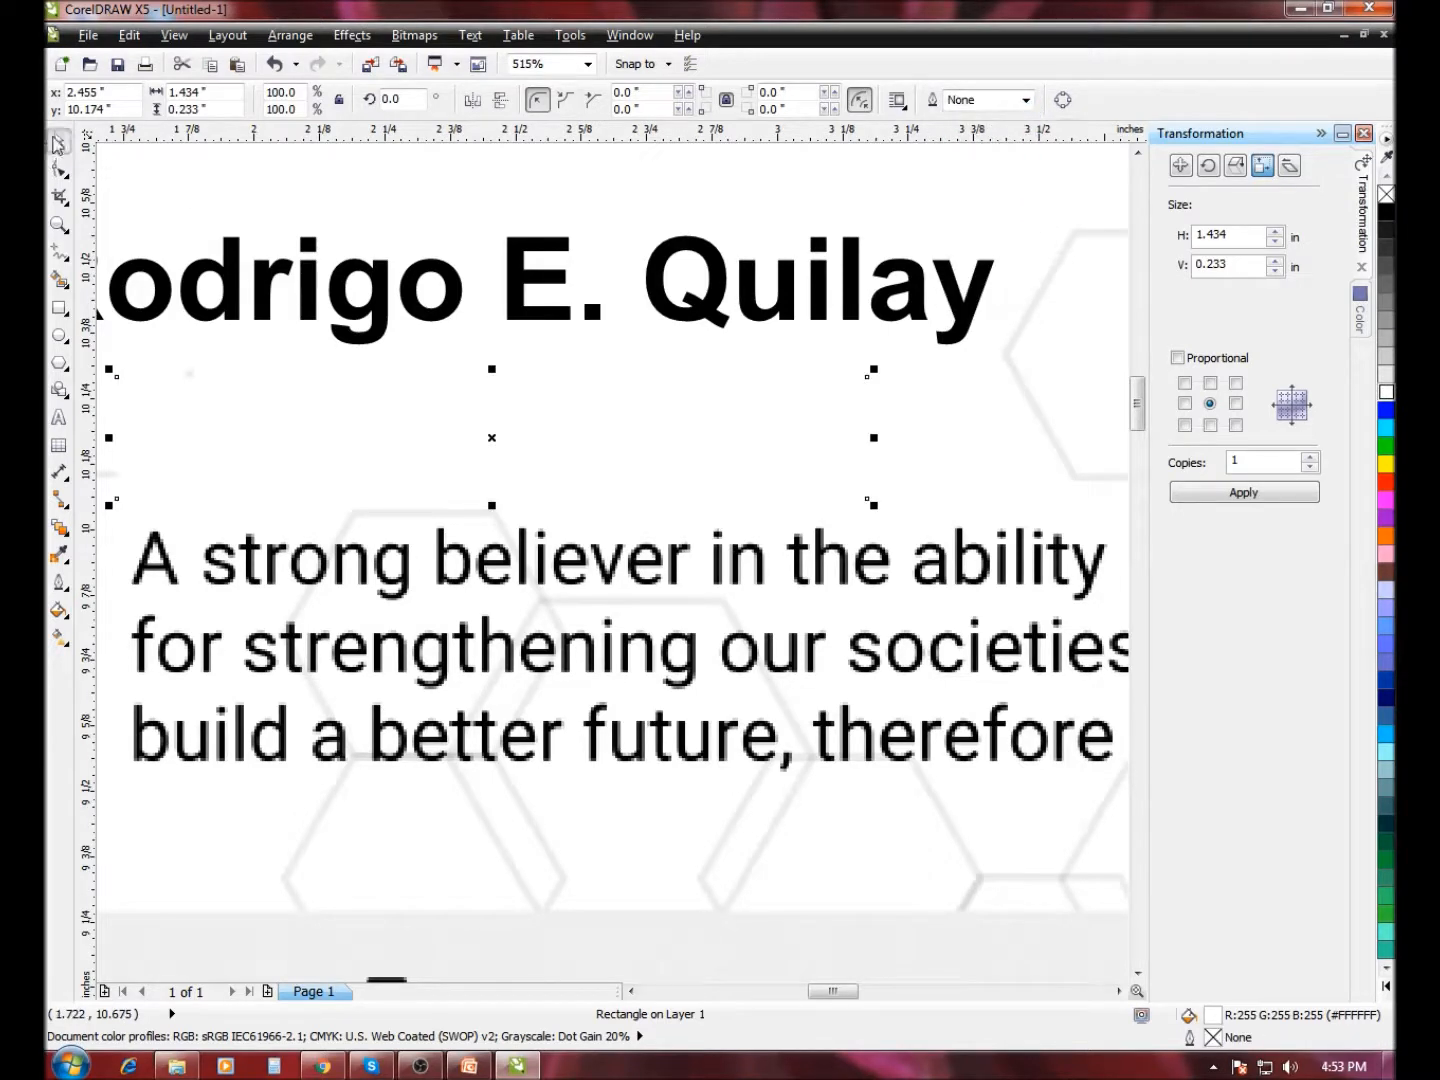
- Add the artistic text "Junior Architect" on the blank area below the applicant's name
key("F8")
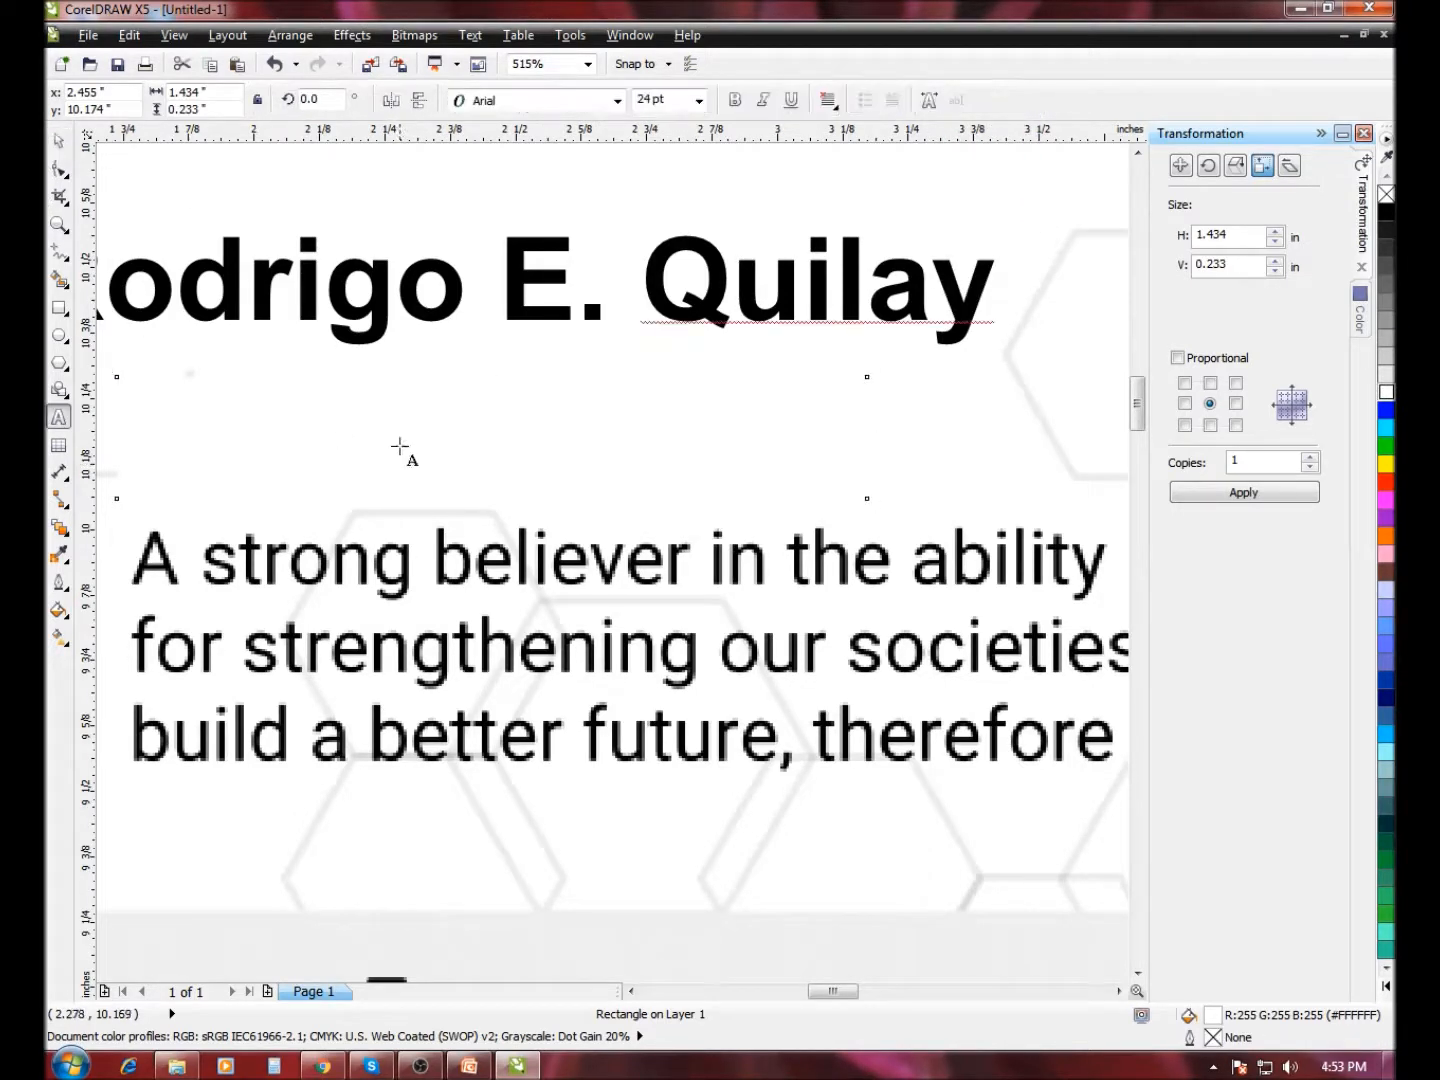
left_click(361, 422)
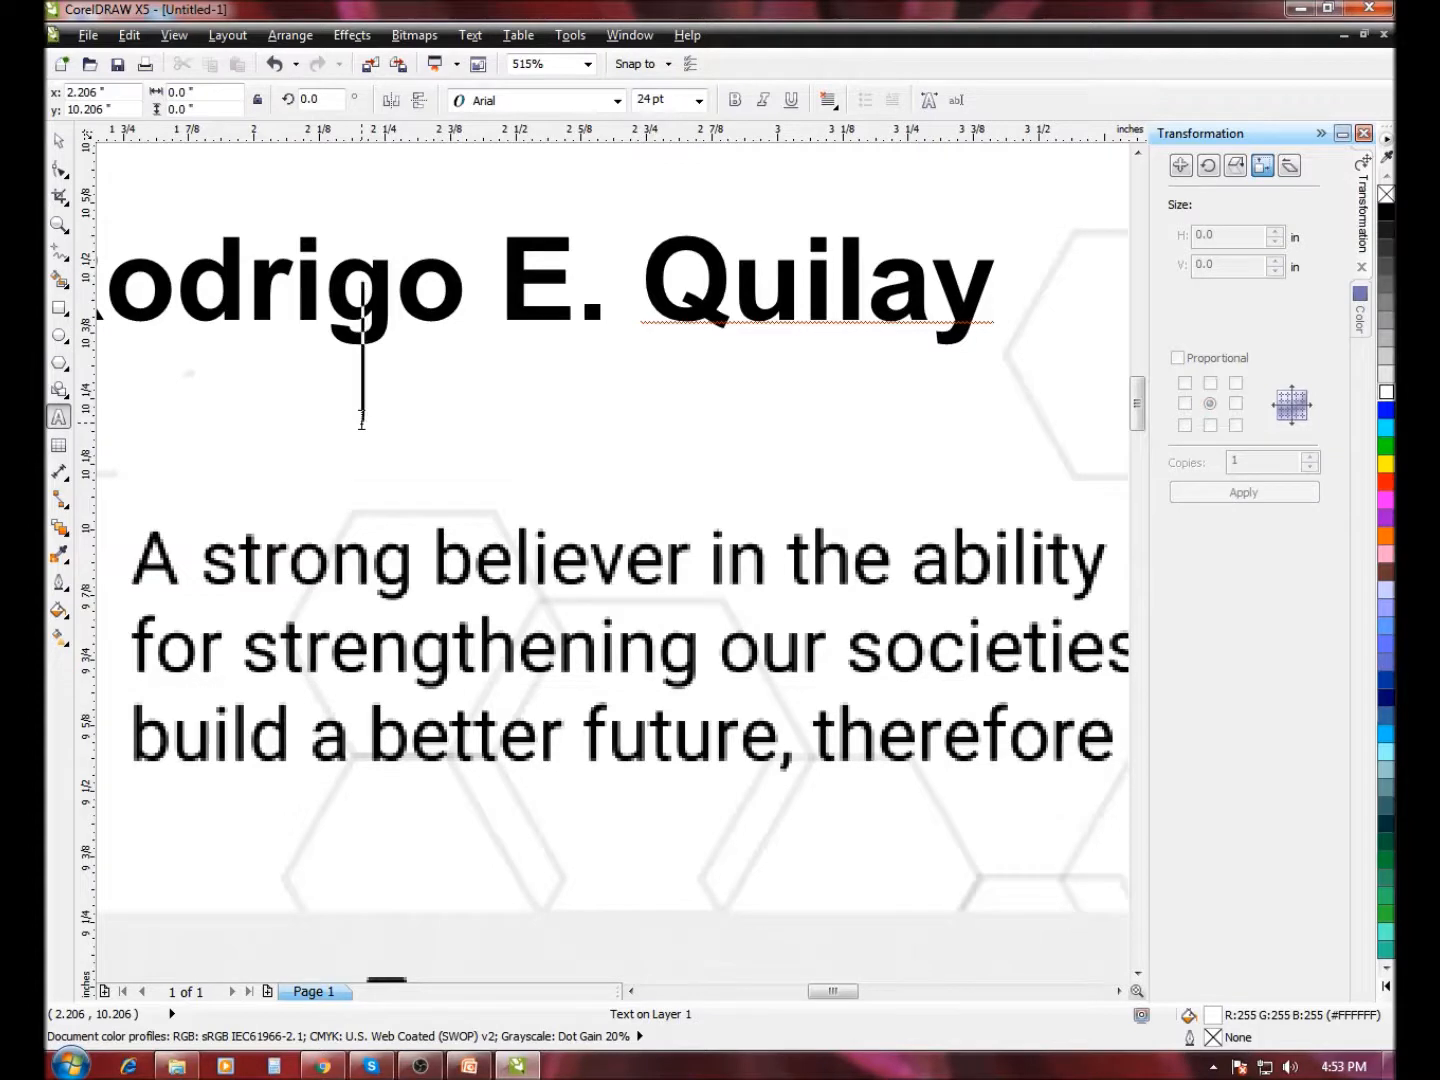
type("Junior")
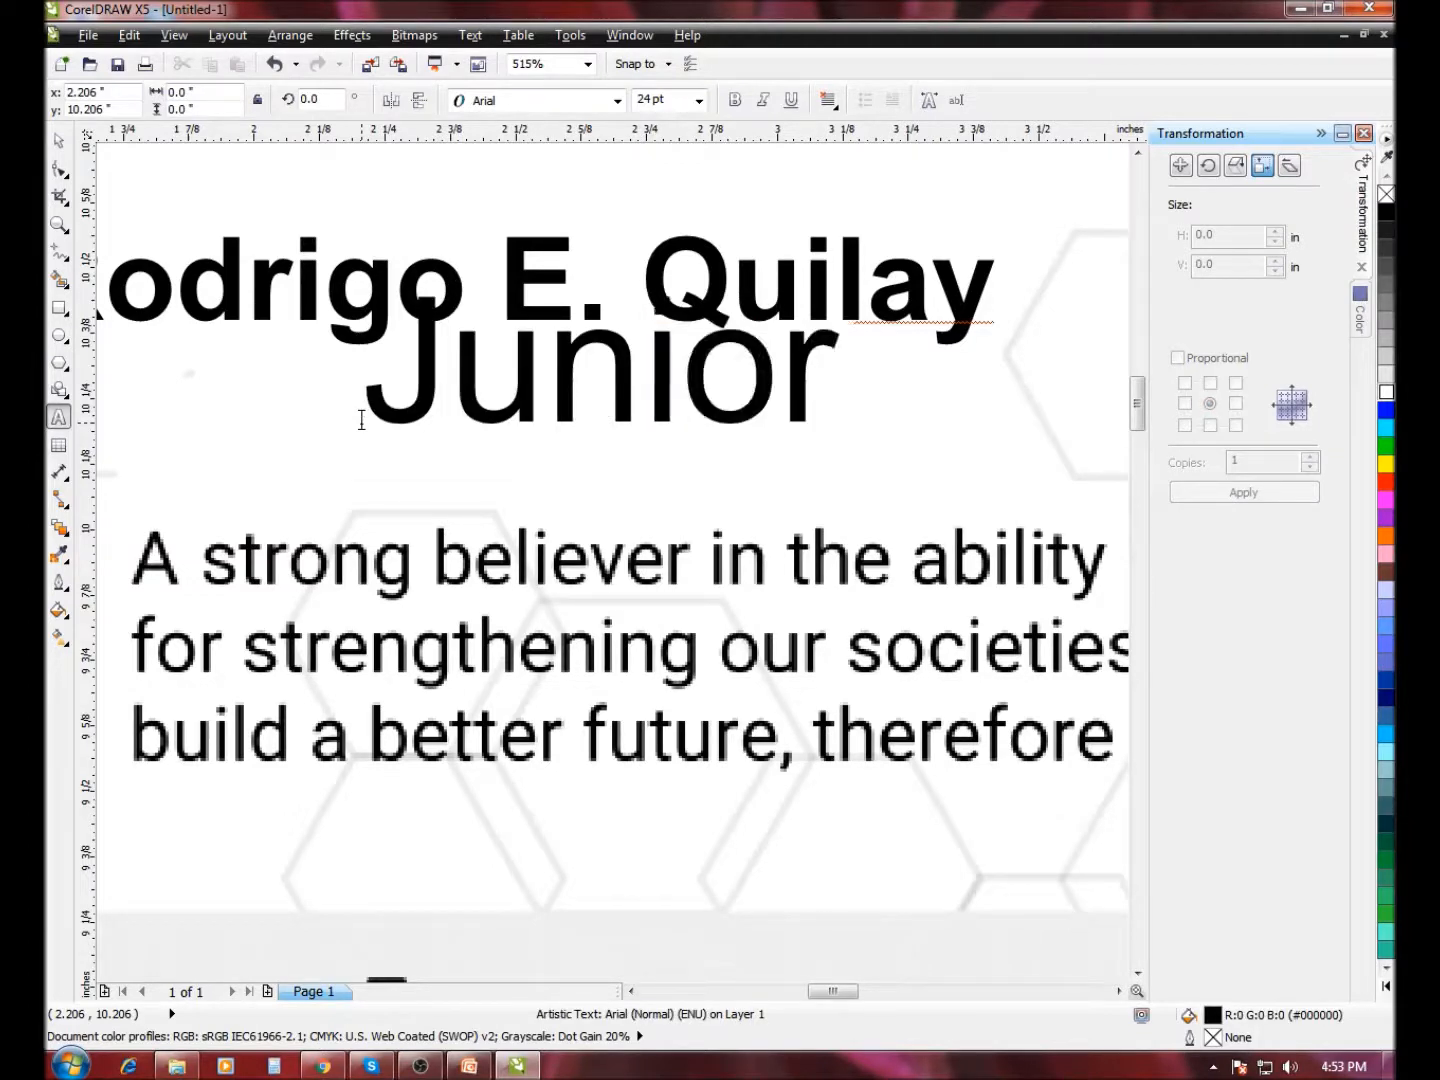
type(" Arc")
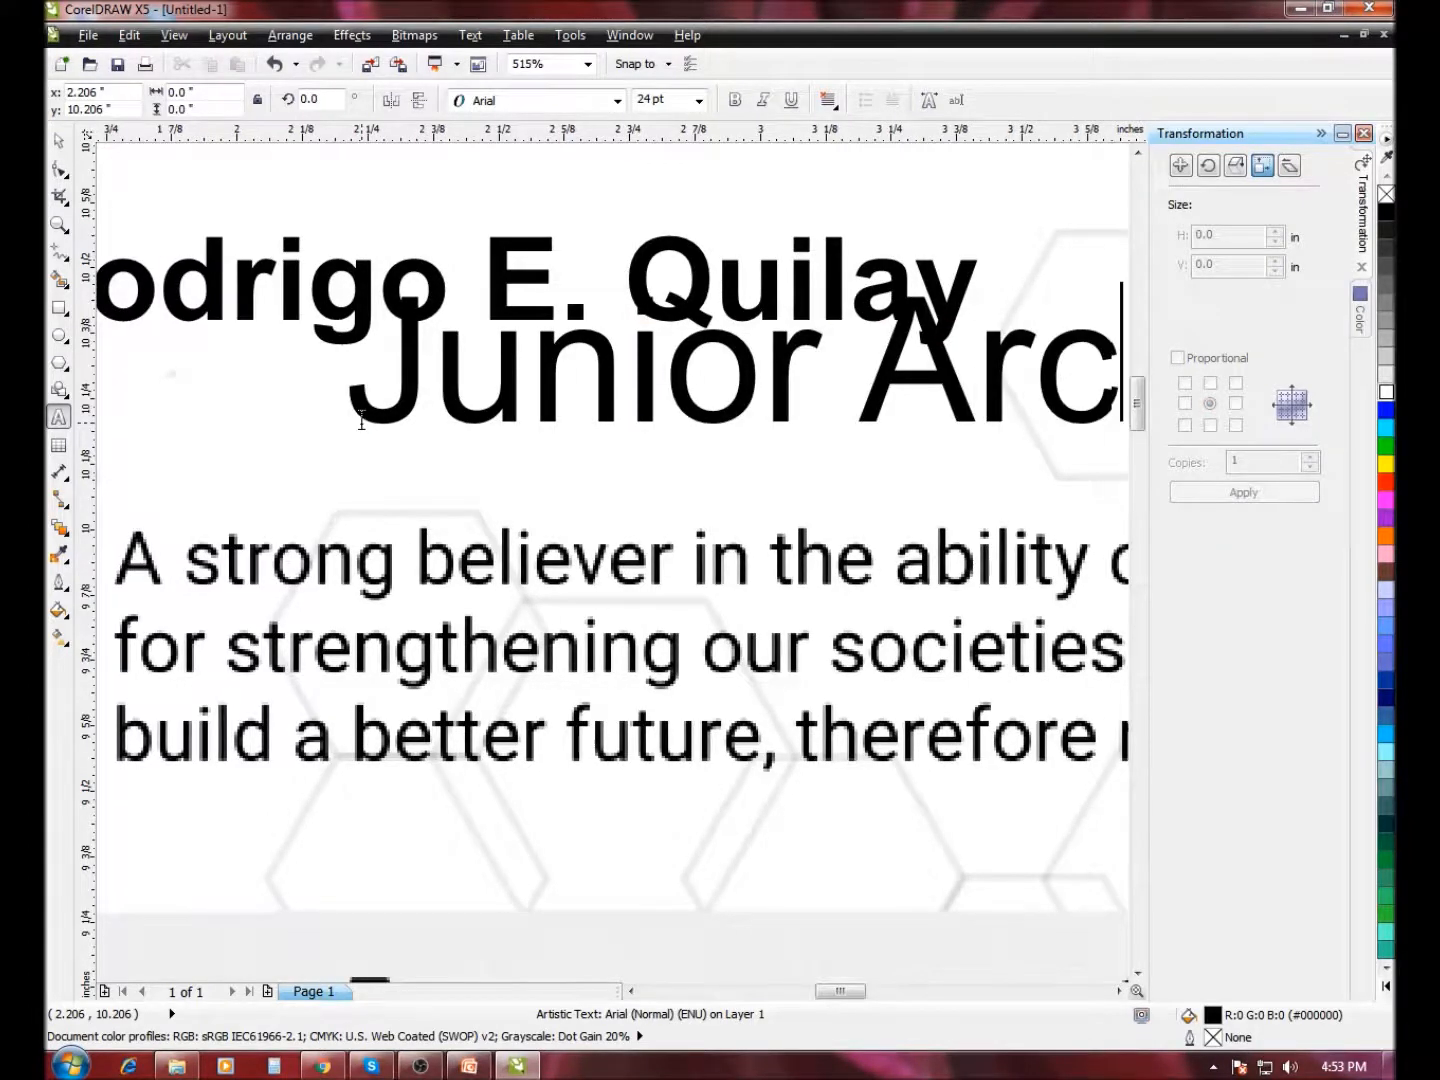
type("hitect")
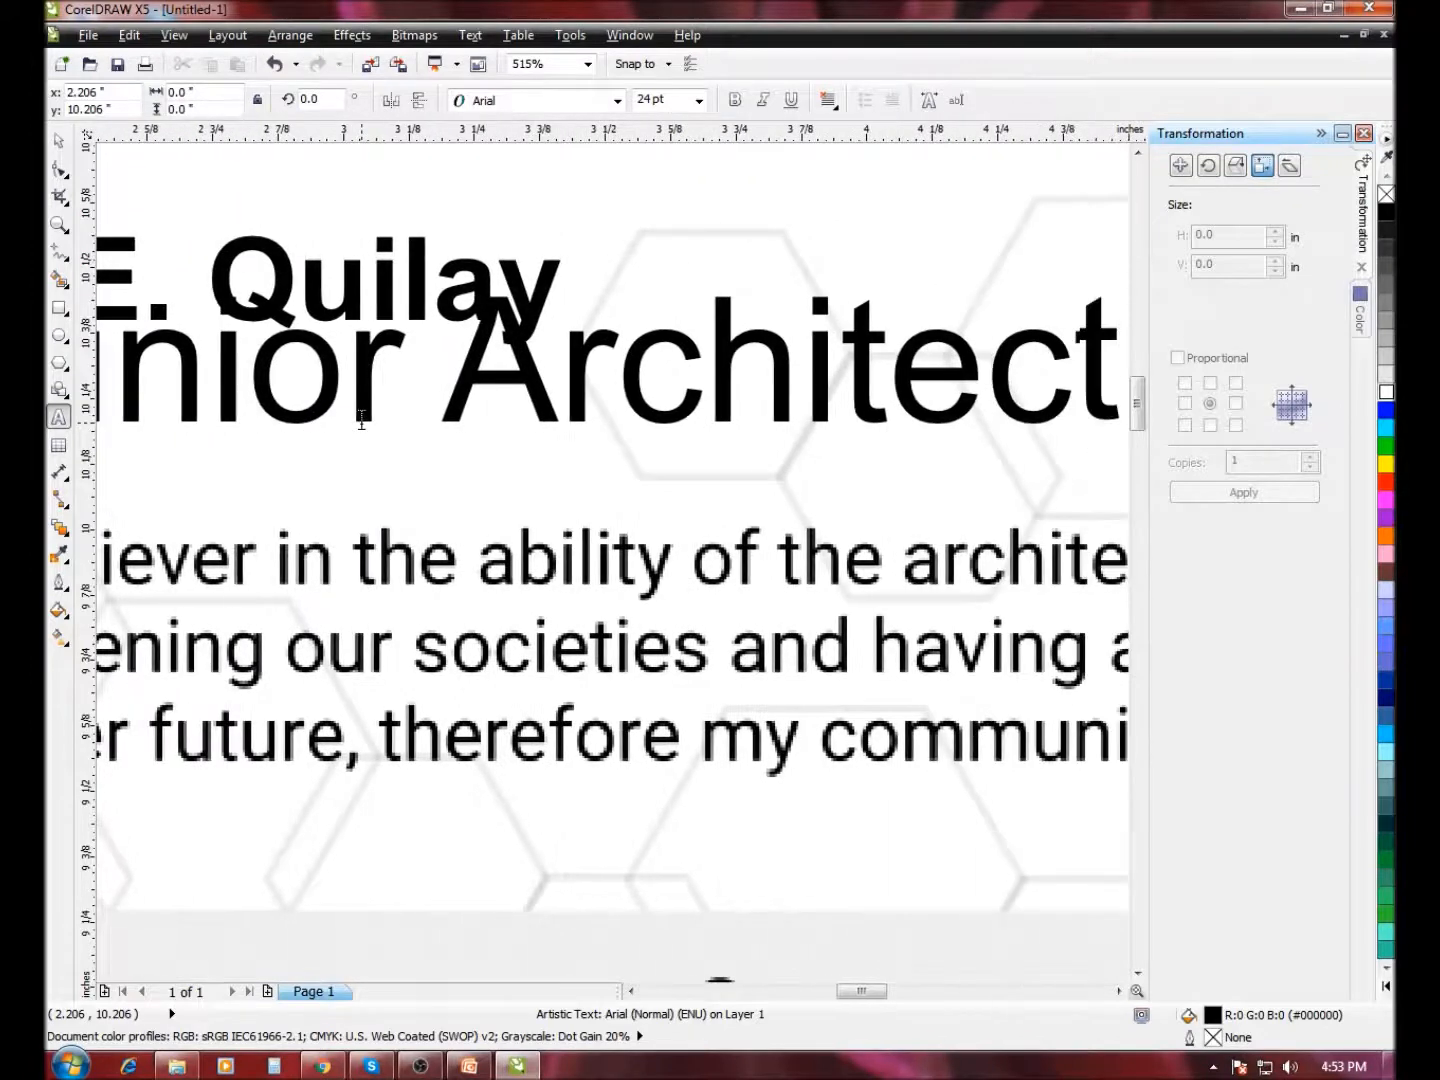
- Set the whole new job title text to 10 pt
key("ctrl+a")
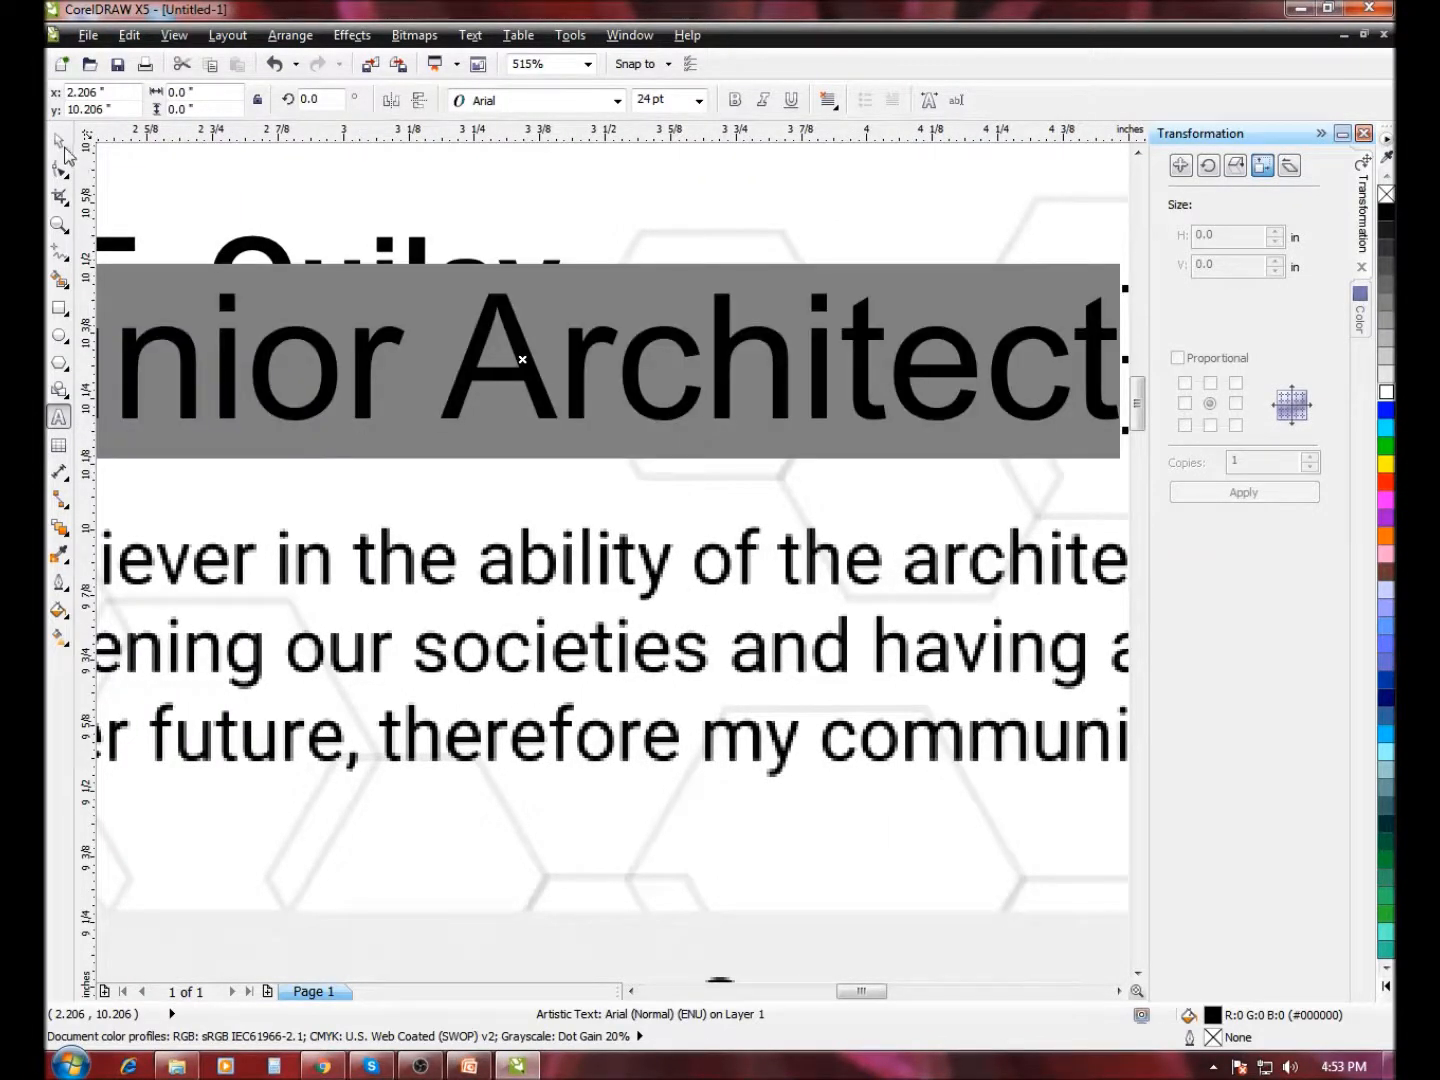
left_click(60, 146)
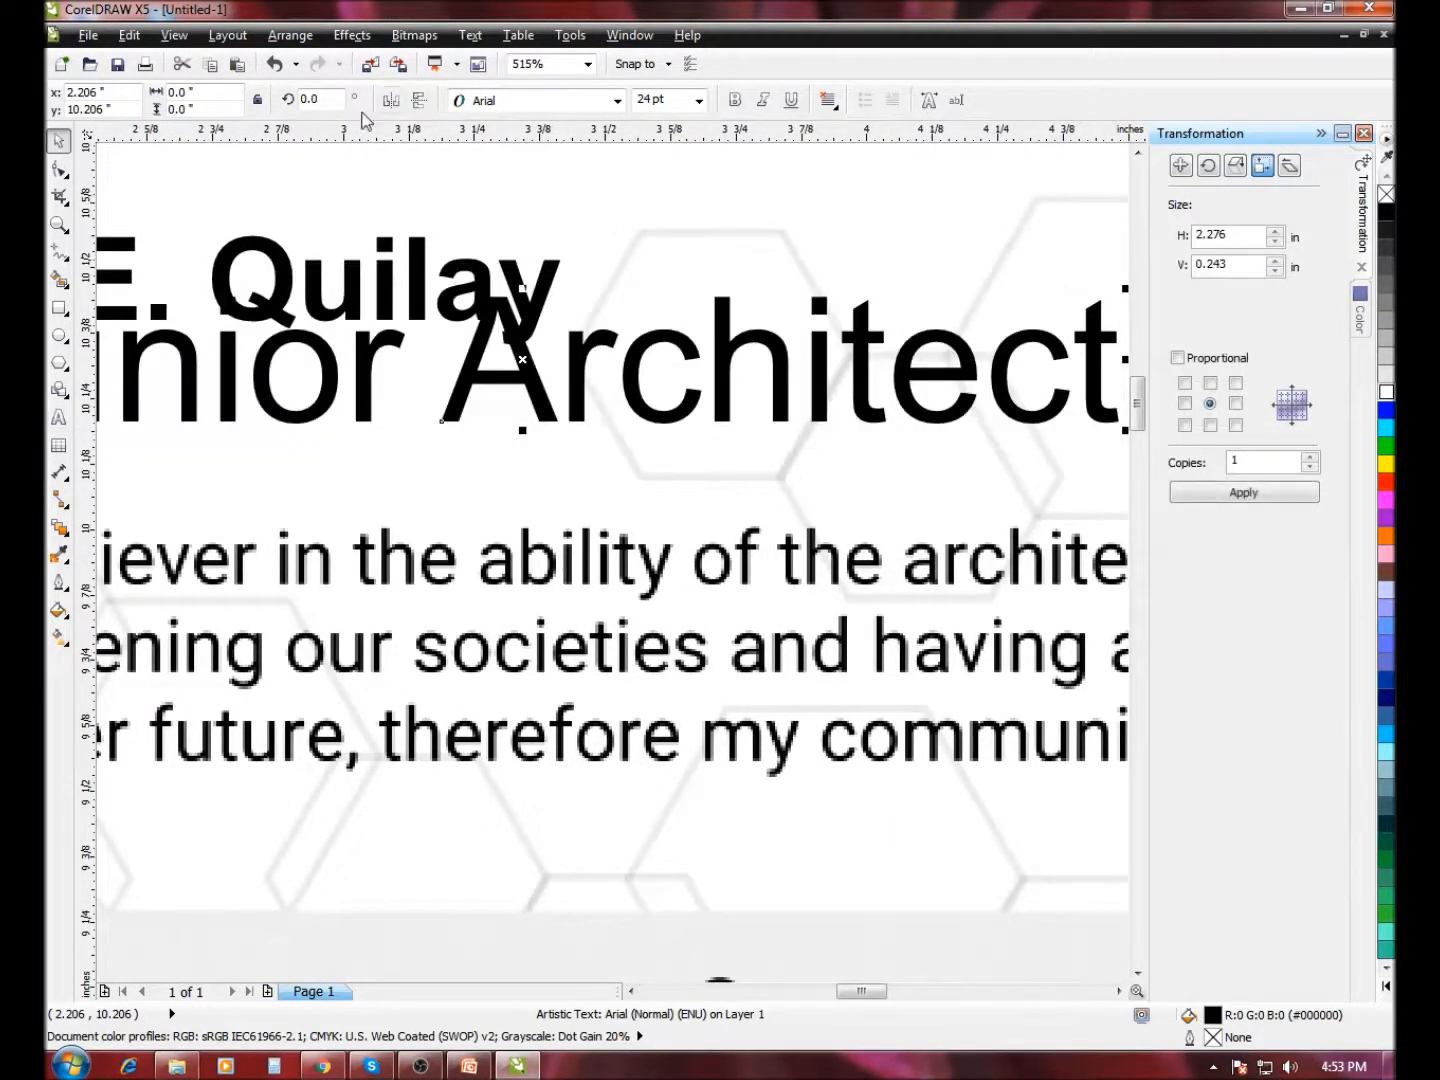
left_click(698, 100)
left_click(668, 208)
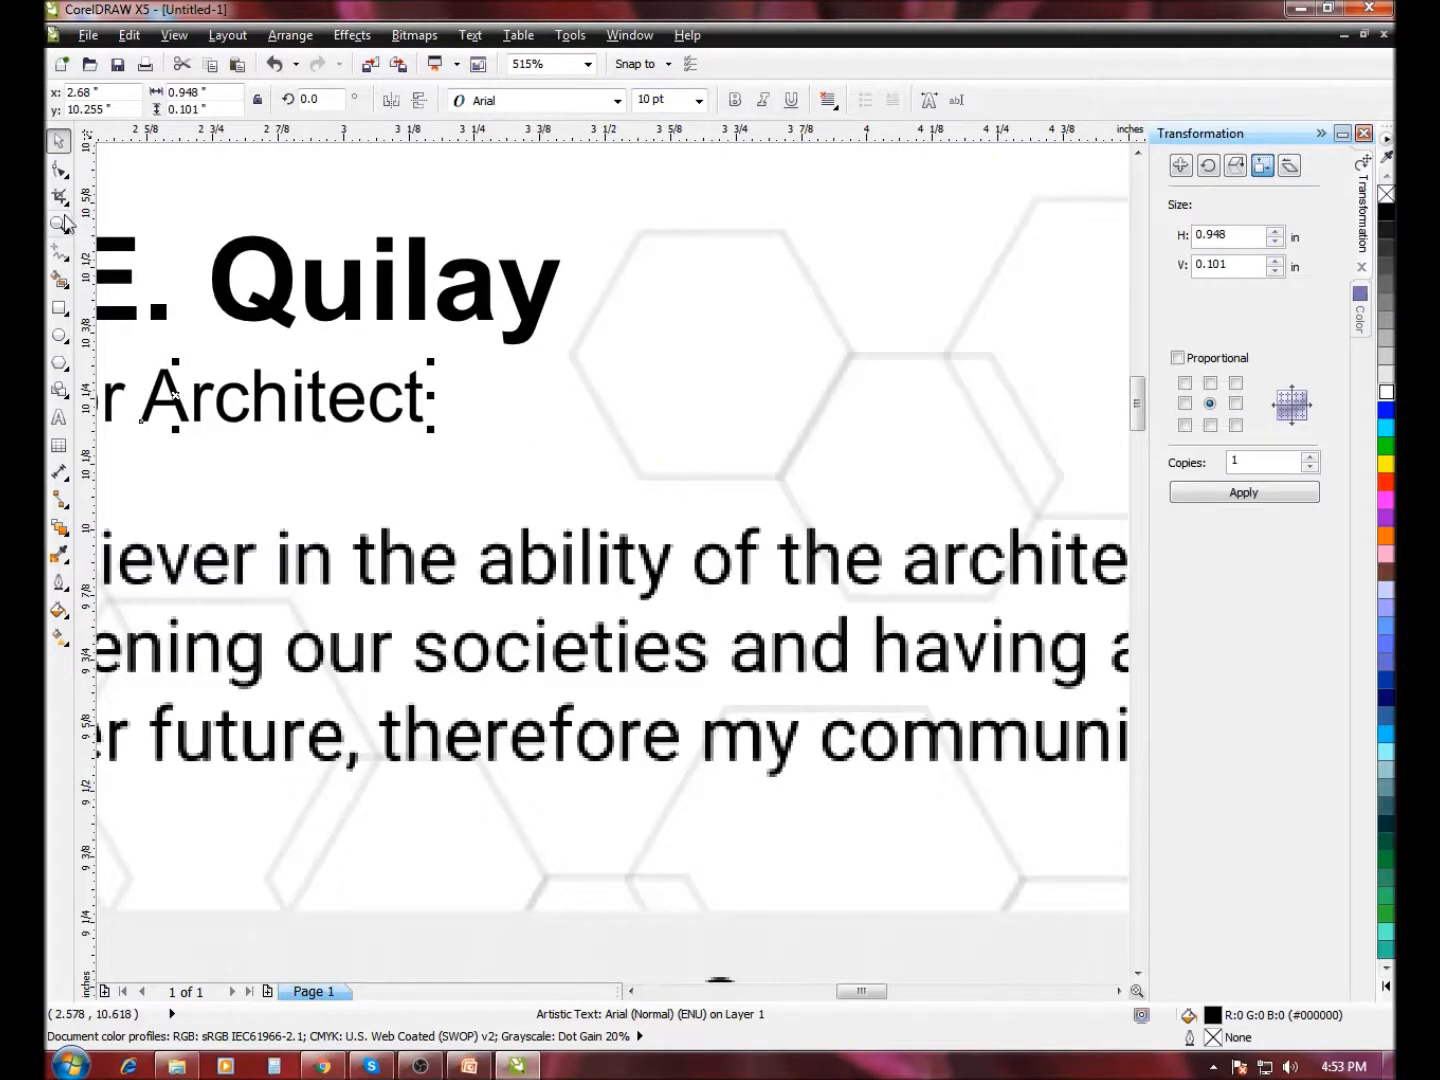
- Move the new job title slightly so that it sits under the middle of the applicant's name
left_click(60, 224)
scroll(289, 299, "down", 3)
scroll(211, 404, "down", 1)
left_click_drag(168, 392, 553, 606)
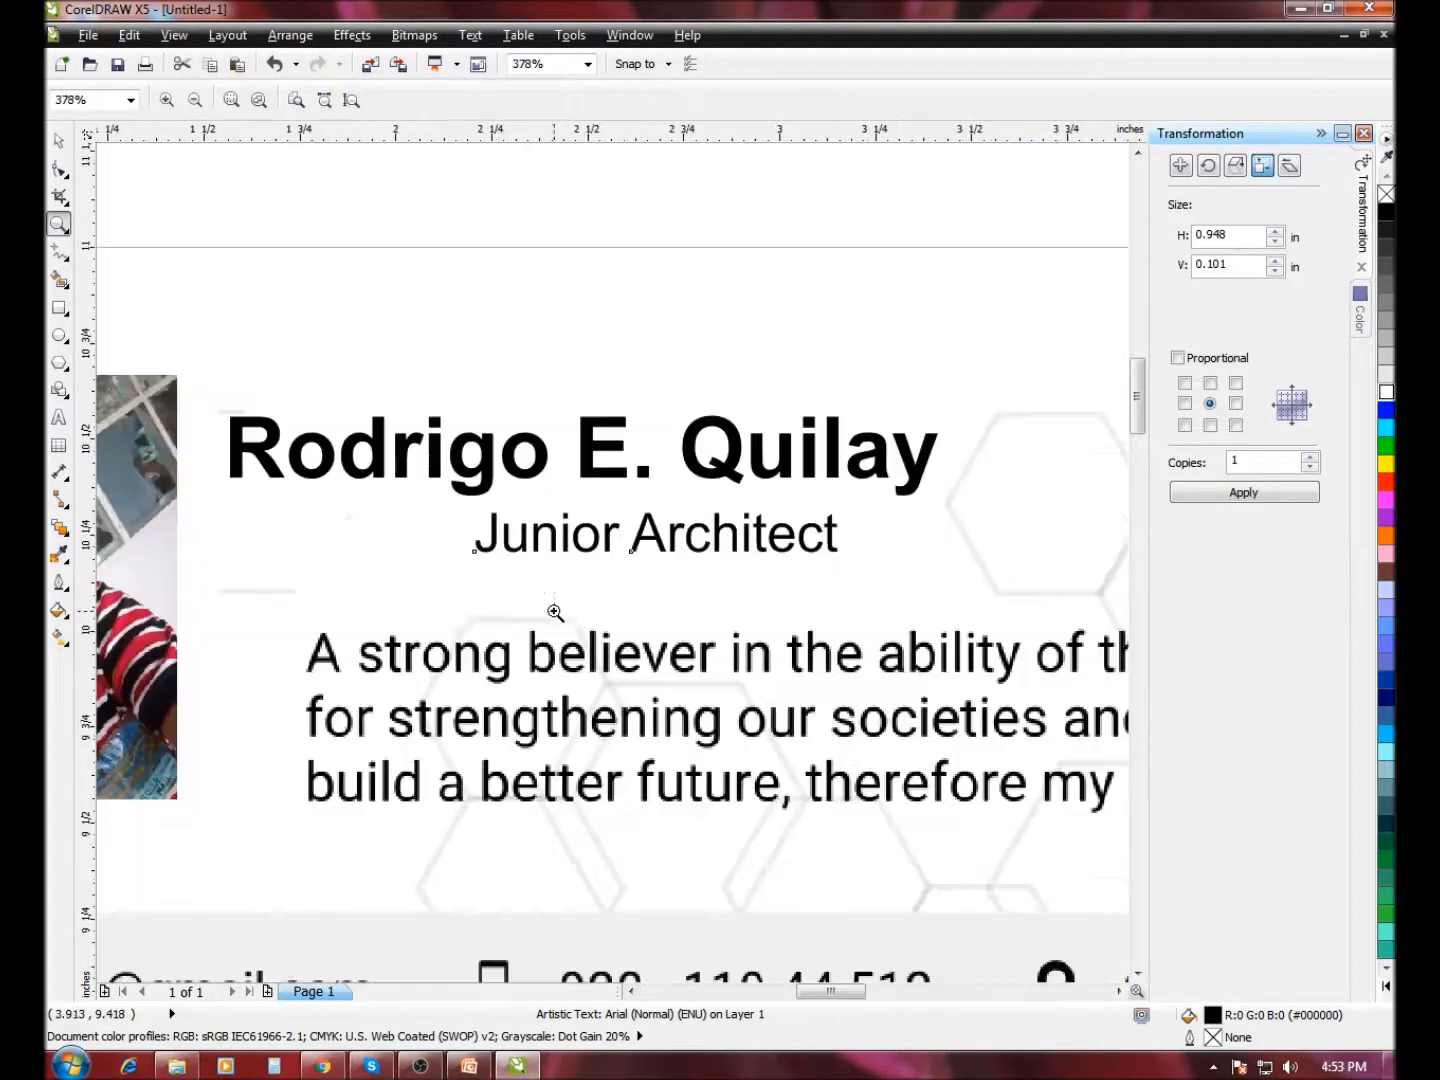
left_click(57, 140)
left_click_drag(608, 540, 550, 544)
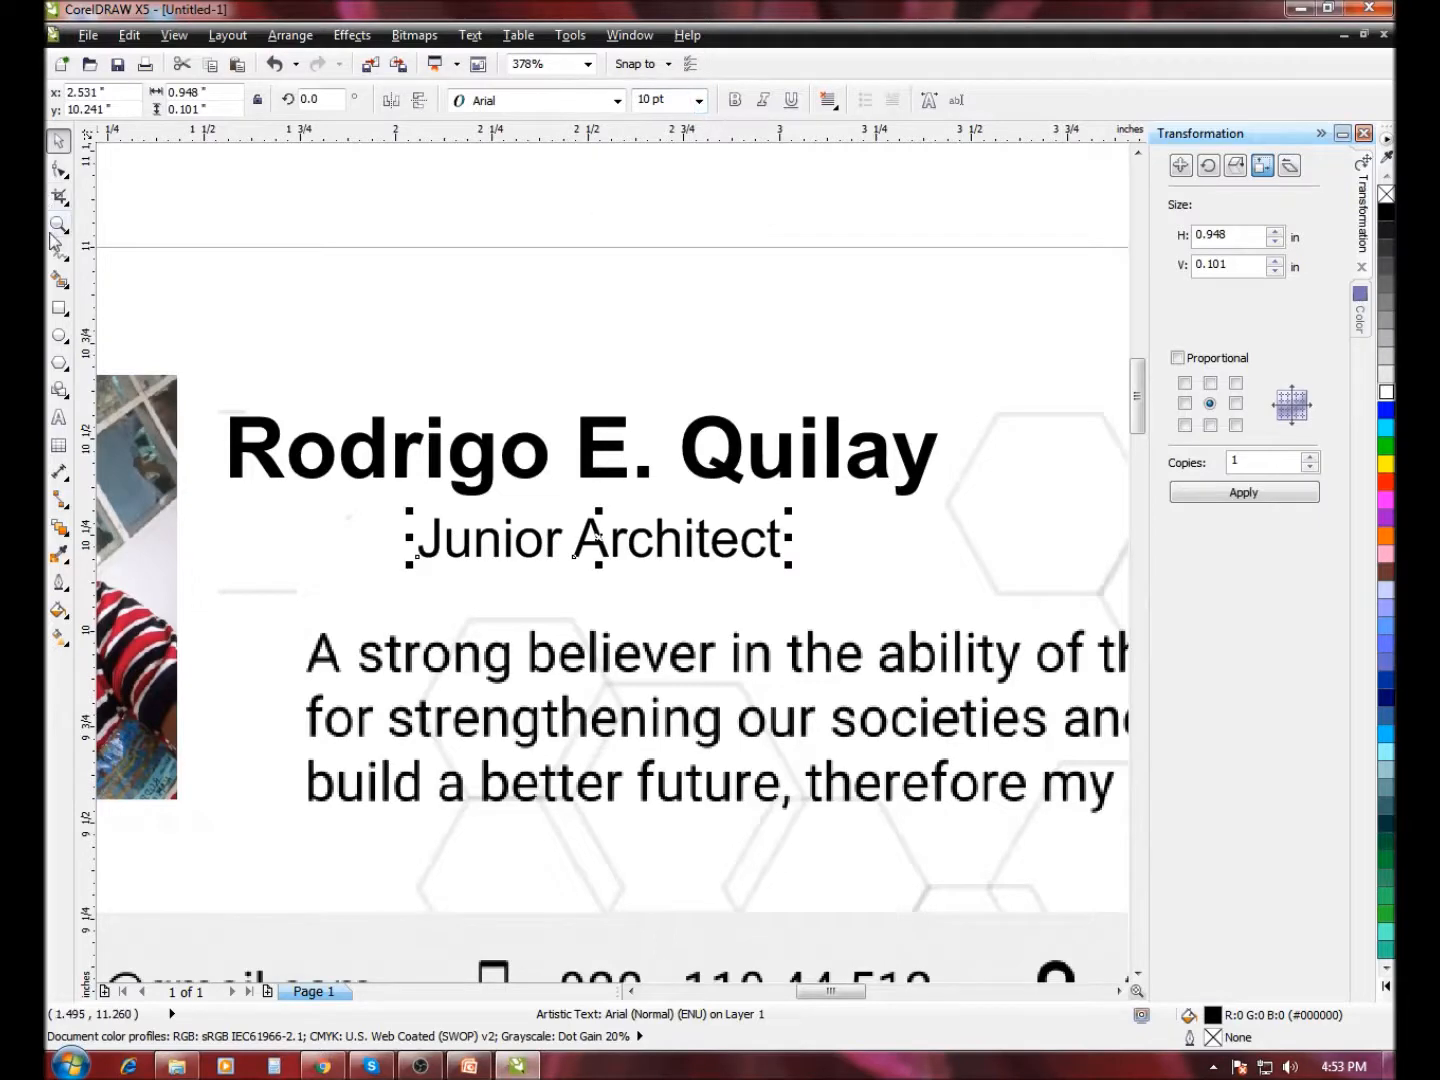
- Inspect the resume's contact details row, work experience entry and profile summary up close
left_click(59, 224)
scroll(501, 351, "down", 3)
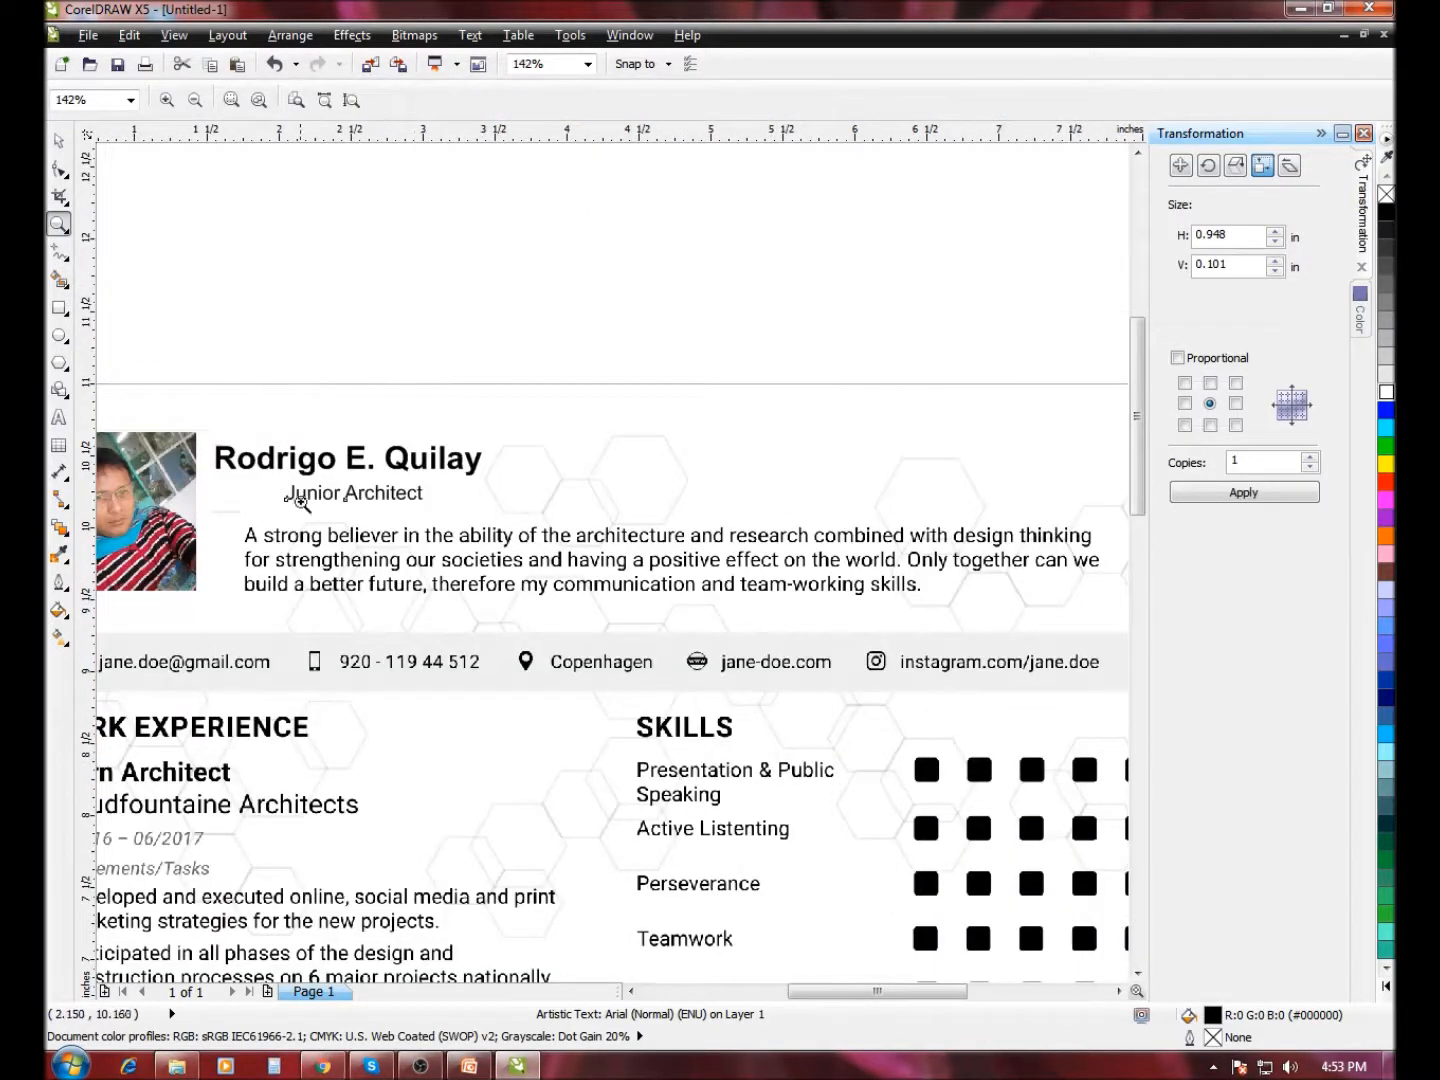
scroll(434, 519, "down", 1)
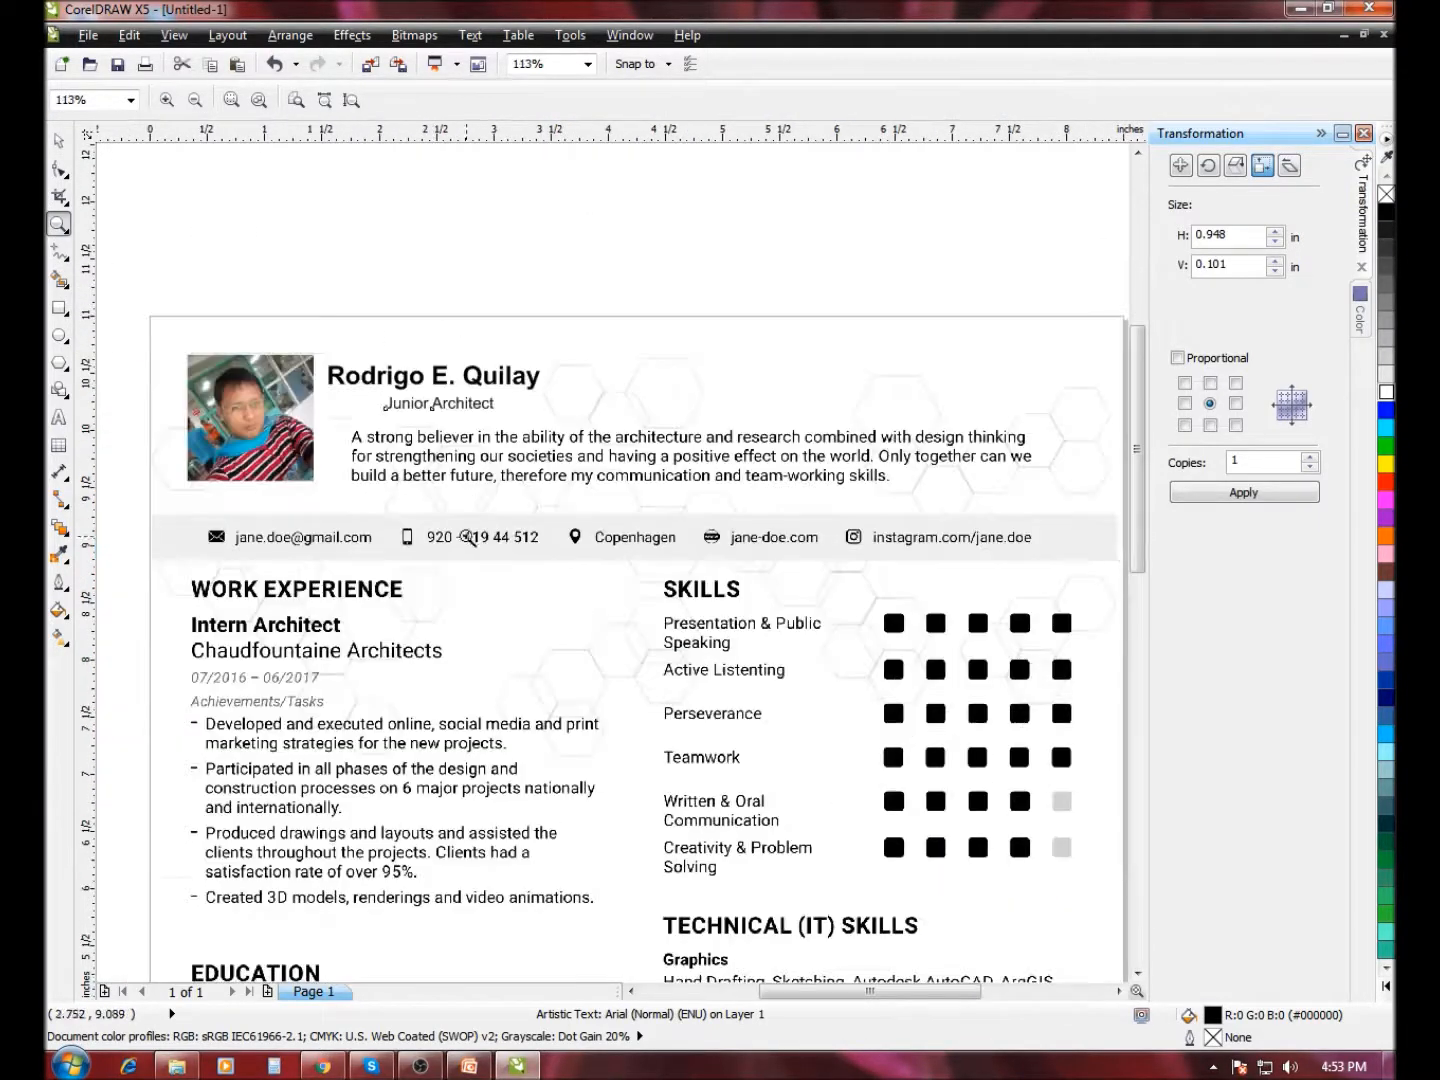
left_click_drag(151, 514, 574, 749)
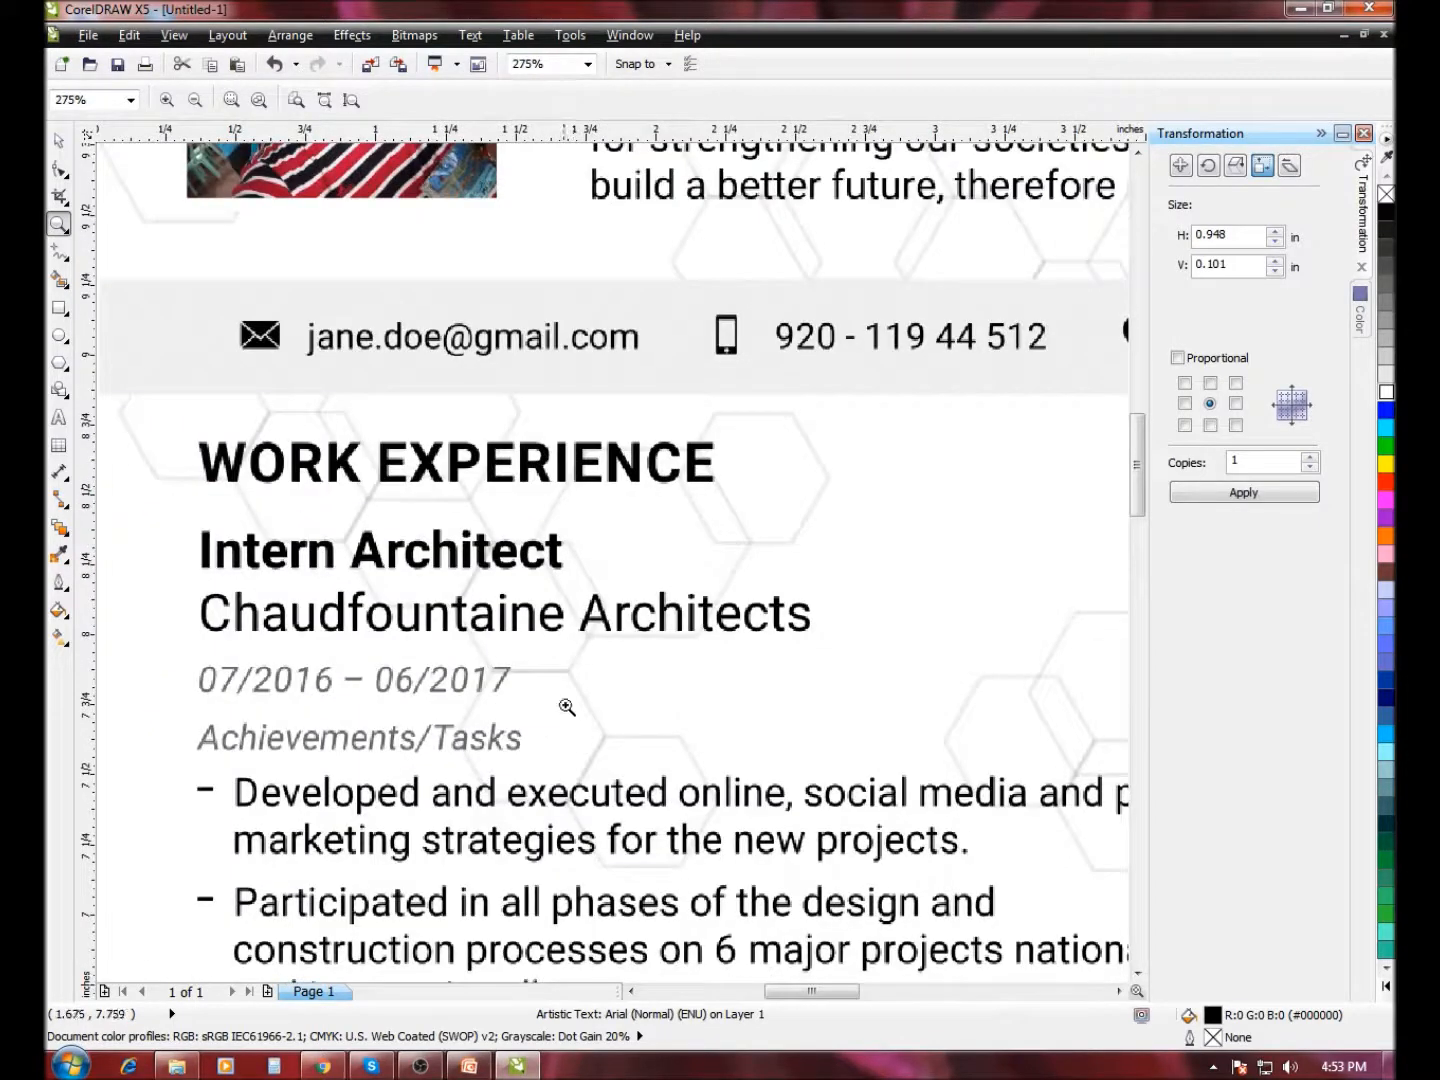
right_click(572, 633)
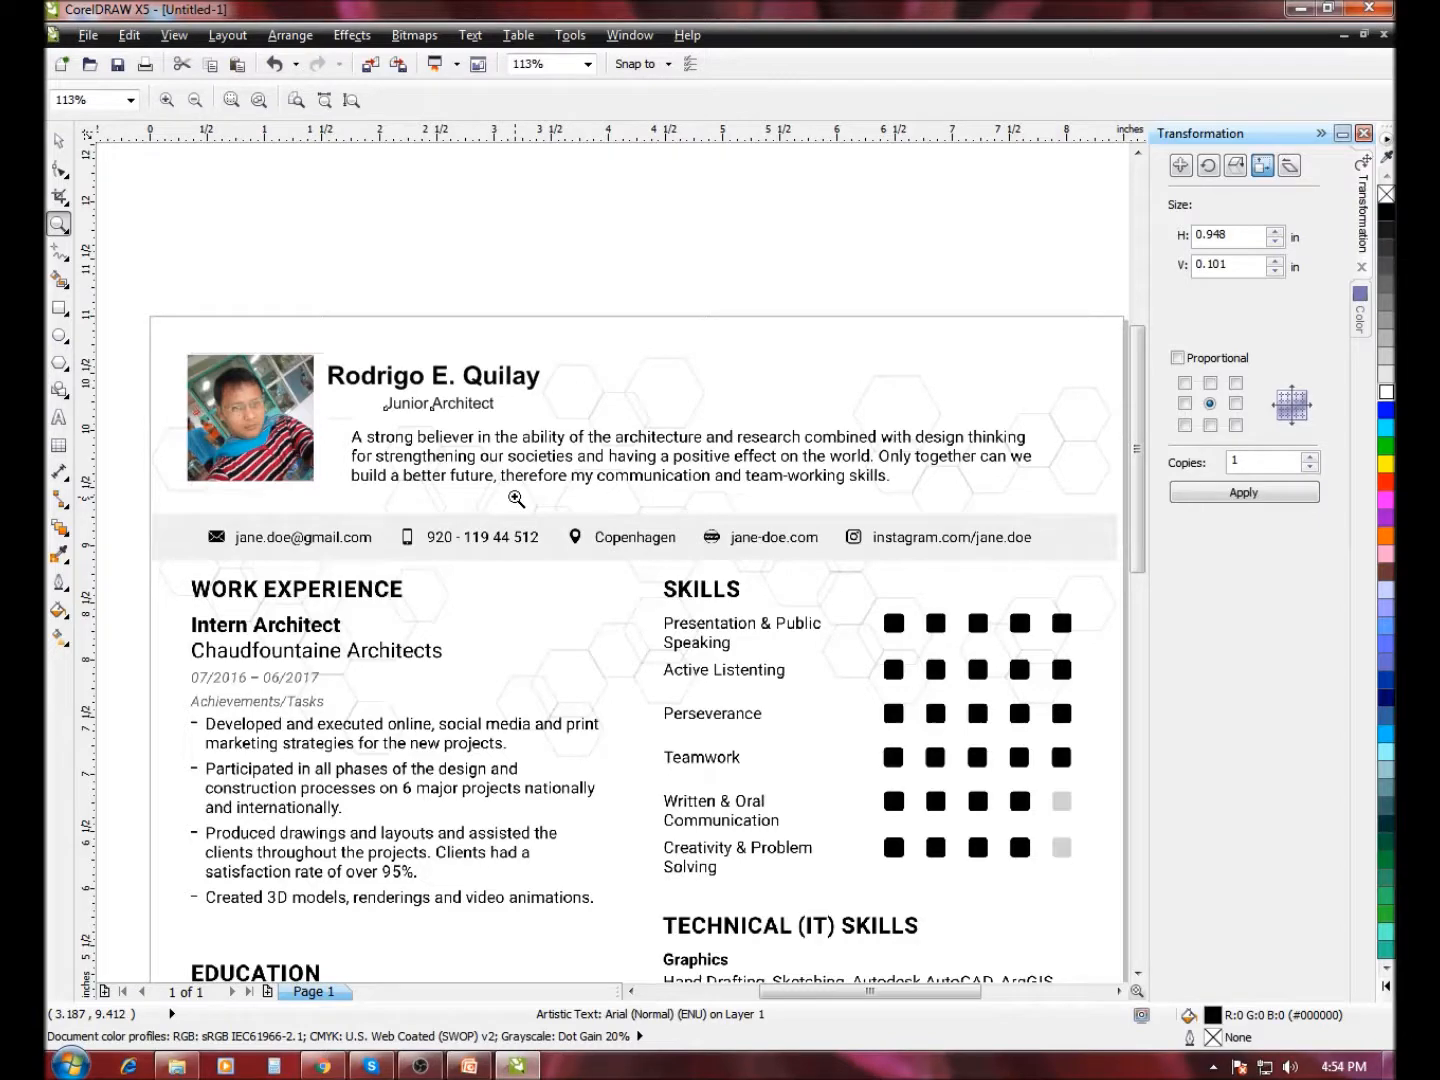
left_click_drag(322, 428, 1057, 507)
left_click_drag(134, 506, 1114, 632)
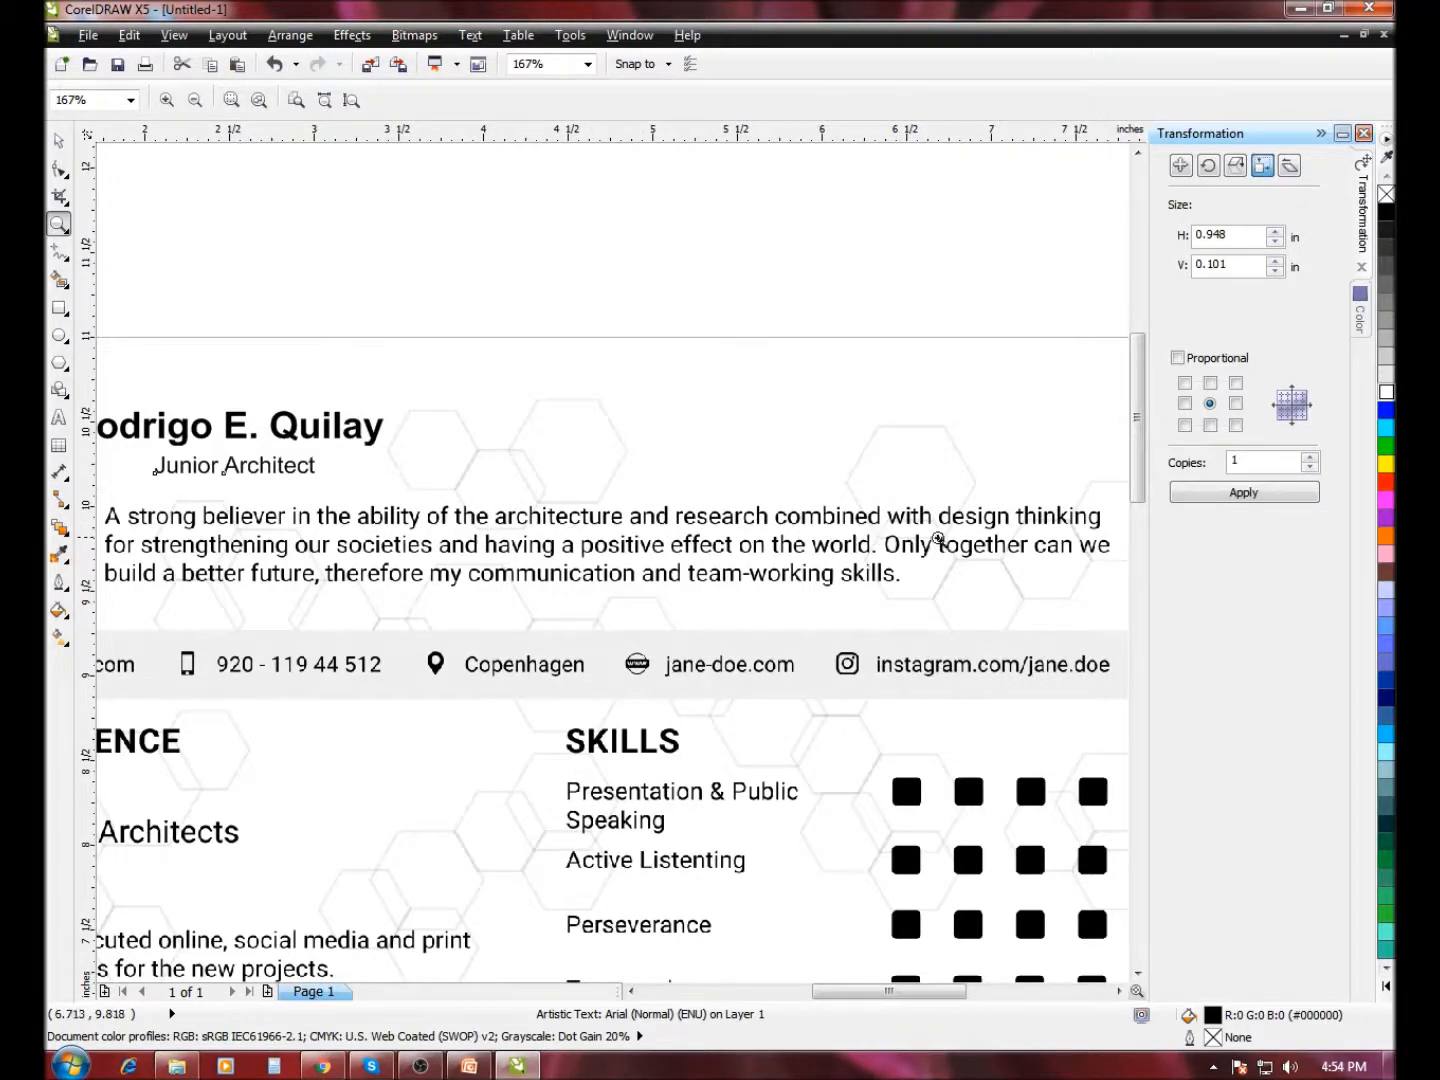
right_click(687, 570)
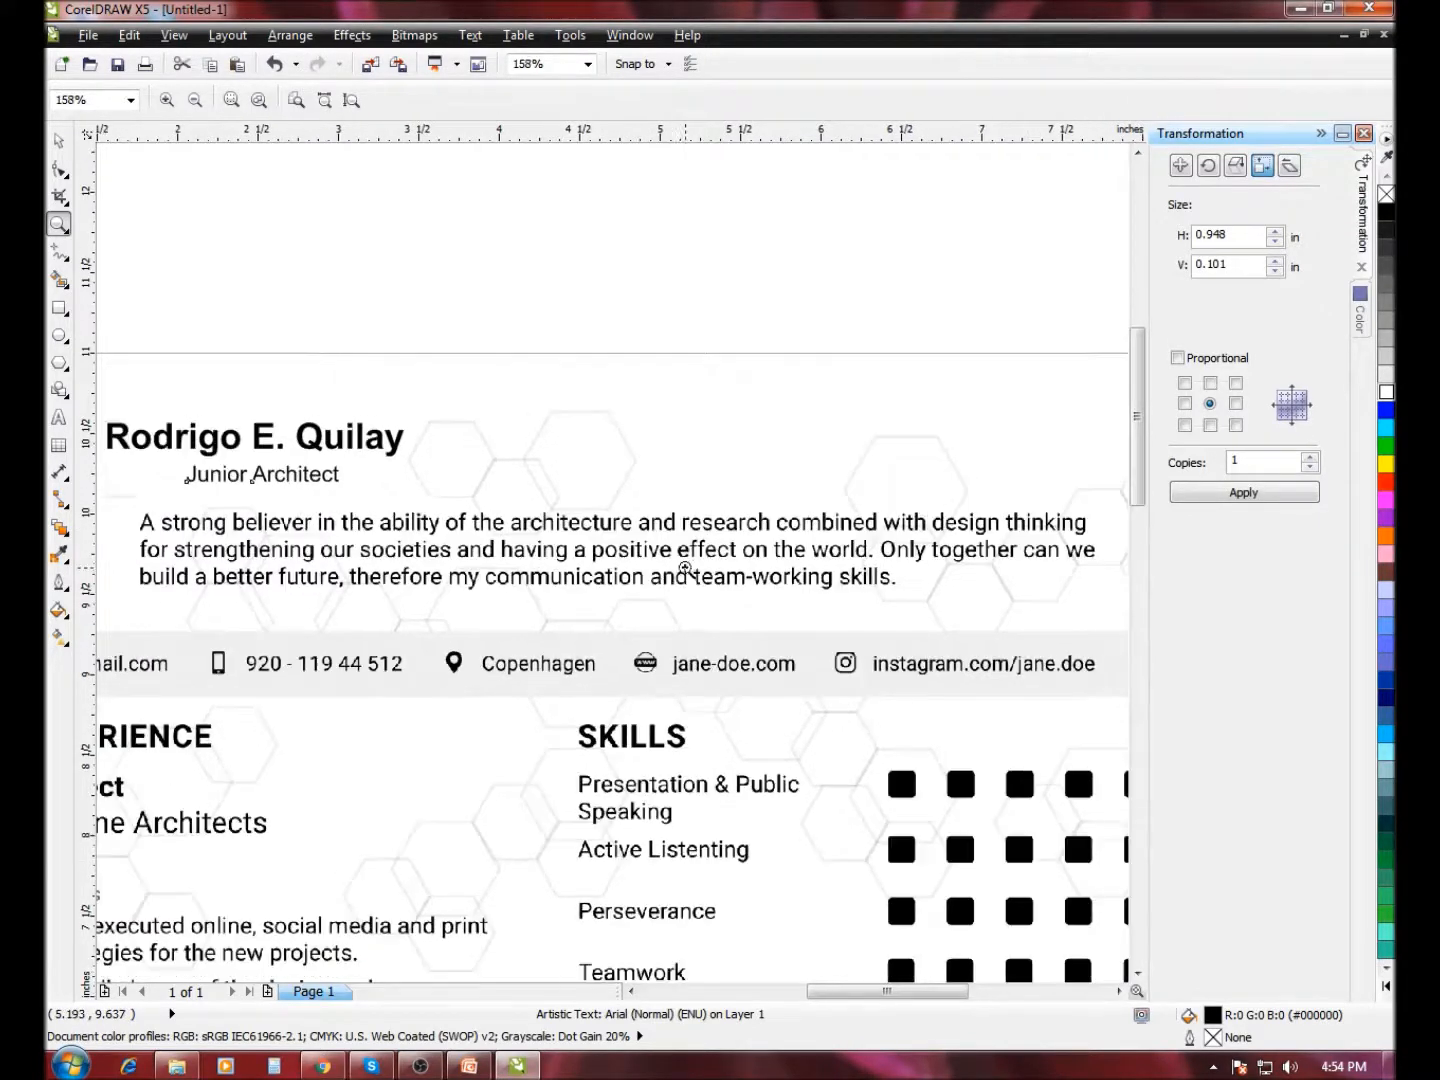
right_click(367, 582)
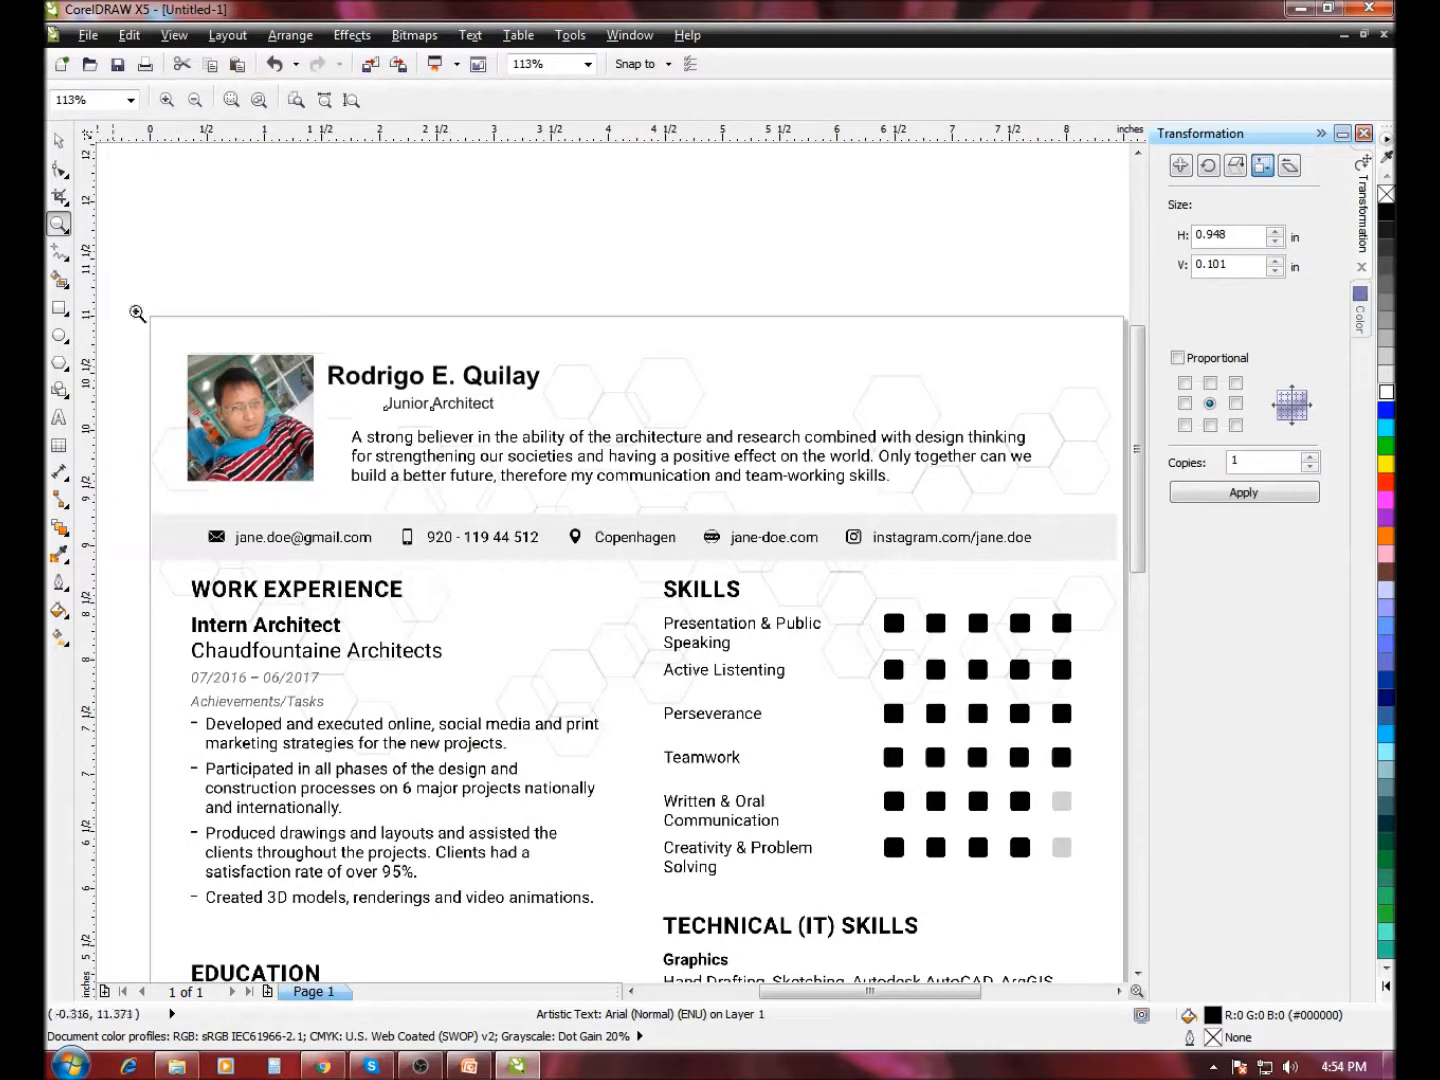
- Copy the white rectangle behind the job title over the profile summary and enlarge it to about 6.21 by 0.66 in
left_click(60, 143)
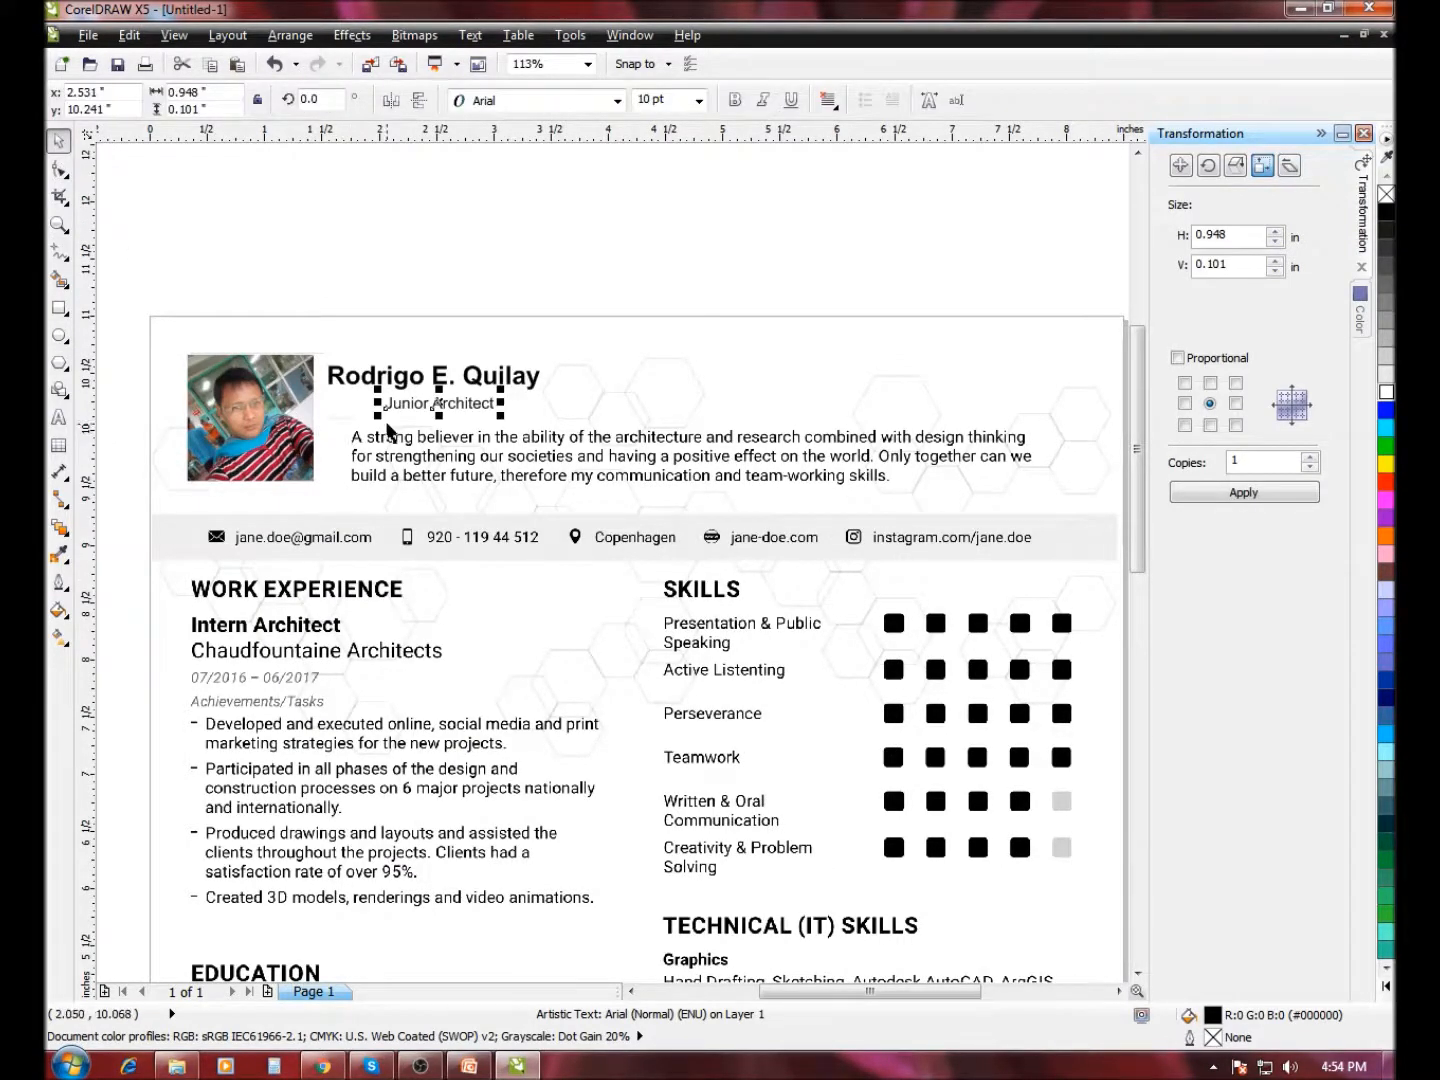
left_click(399, 422)
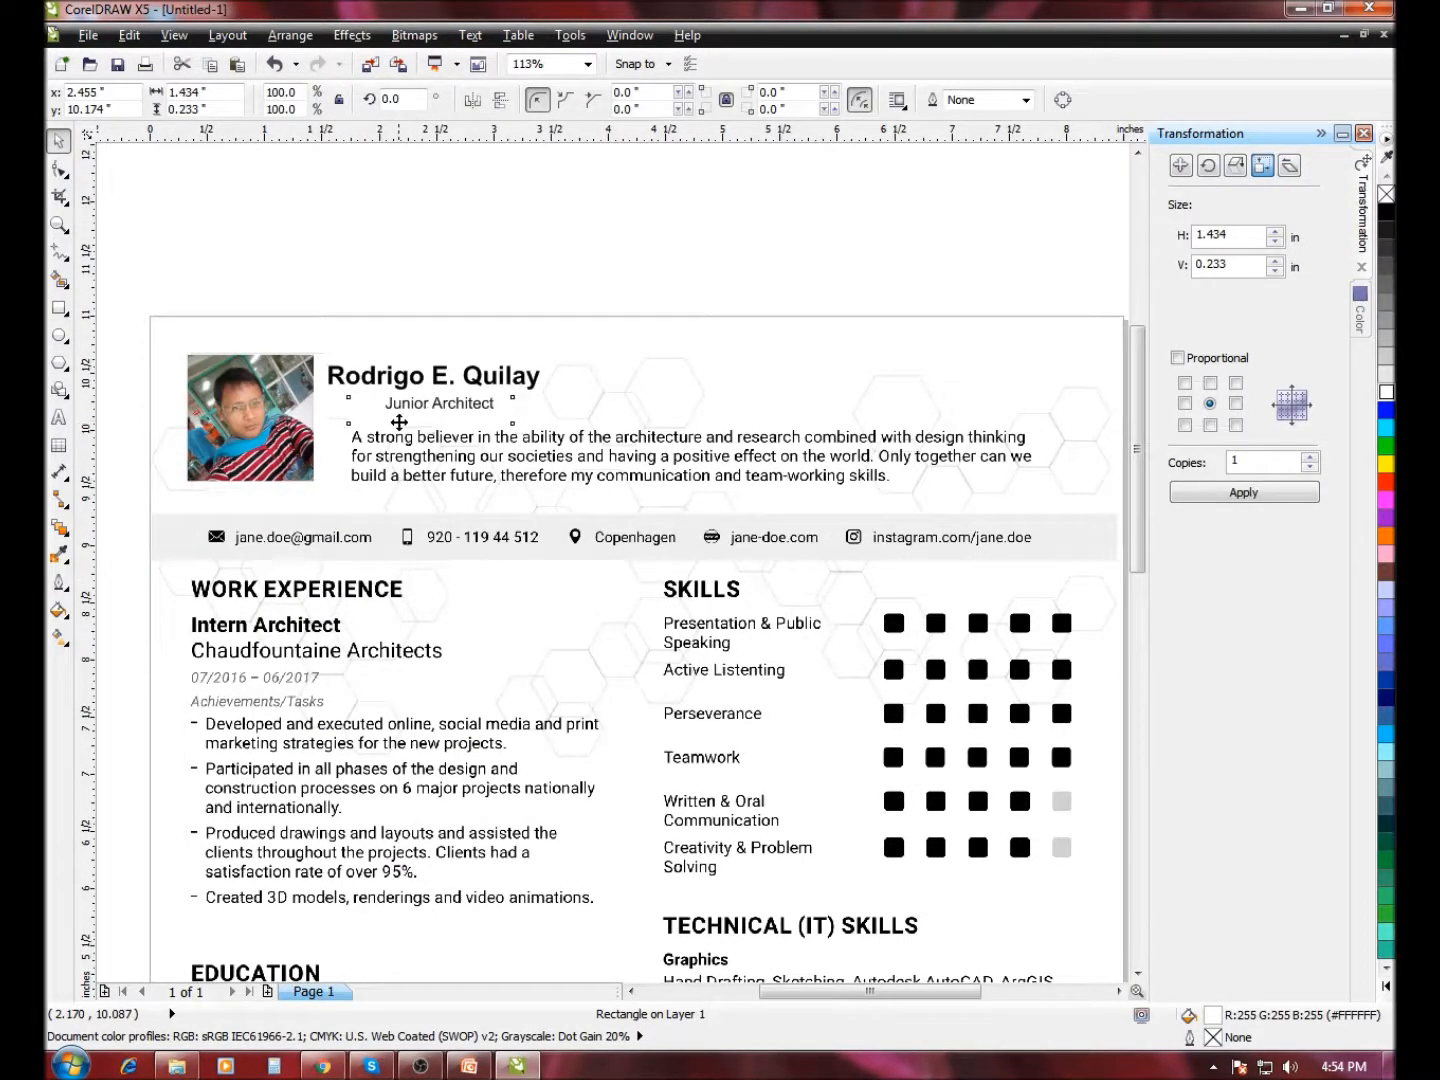
mouse_move(399, 422)
left_mouse_down()
mouse_move(380, 468)
mouse_move(405, 458)
left_mouse_up()
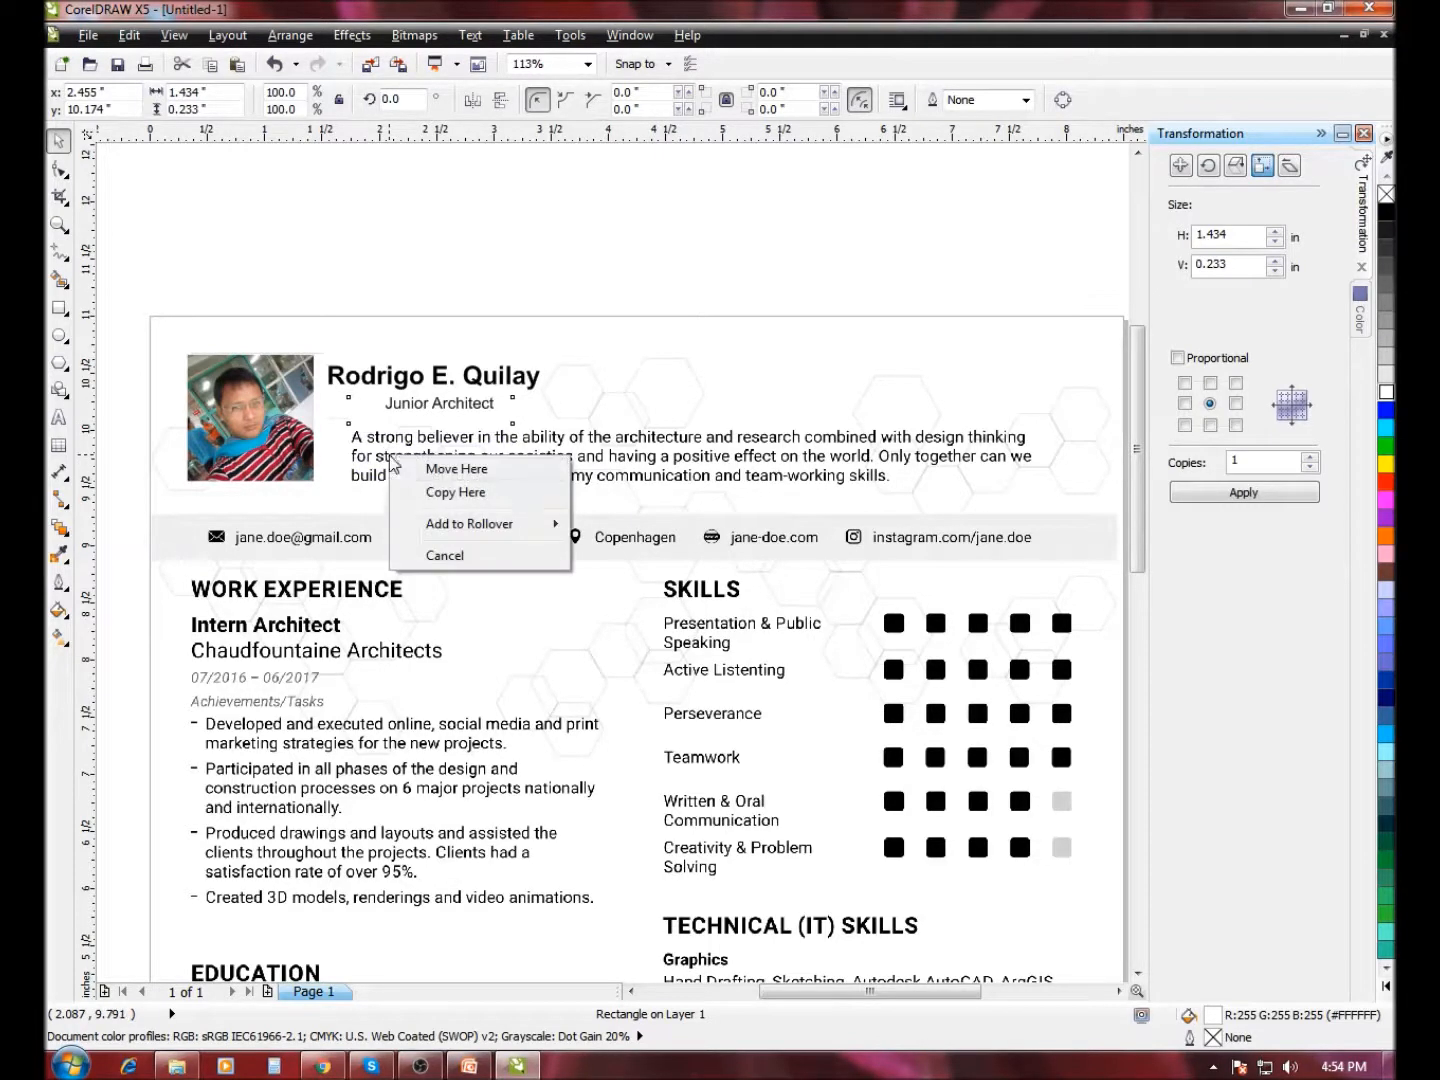
left_click(435, 495)
left_click_drag(509, 463, 1049, 462)
left_click_drag(693, 422, 689, 412)
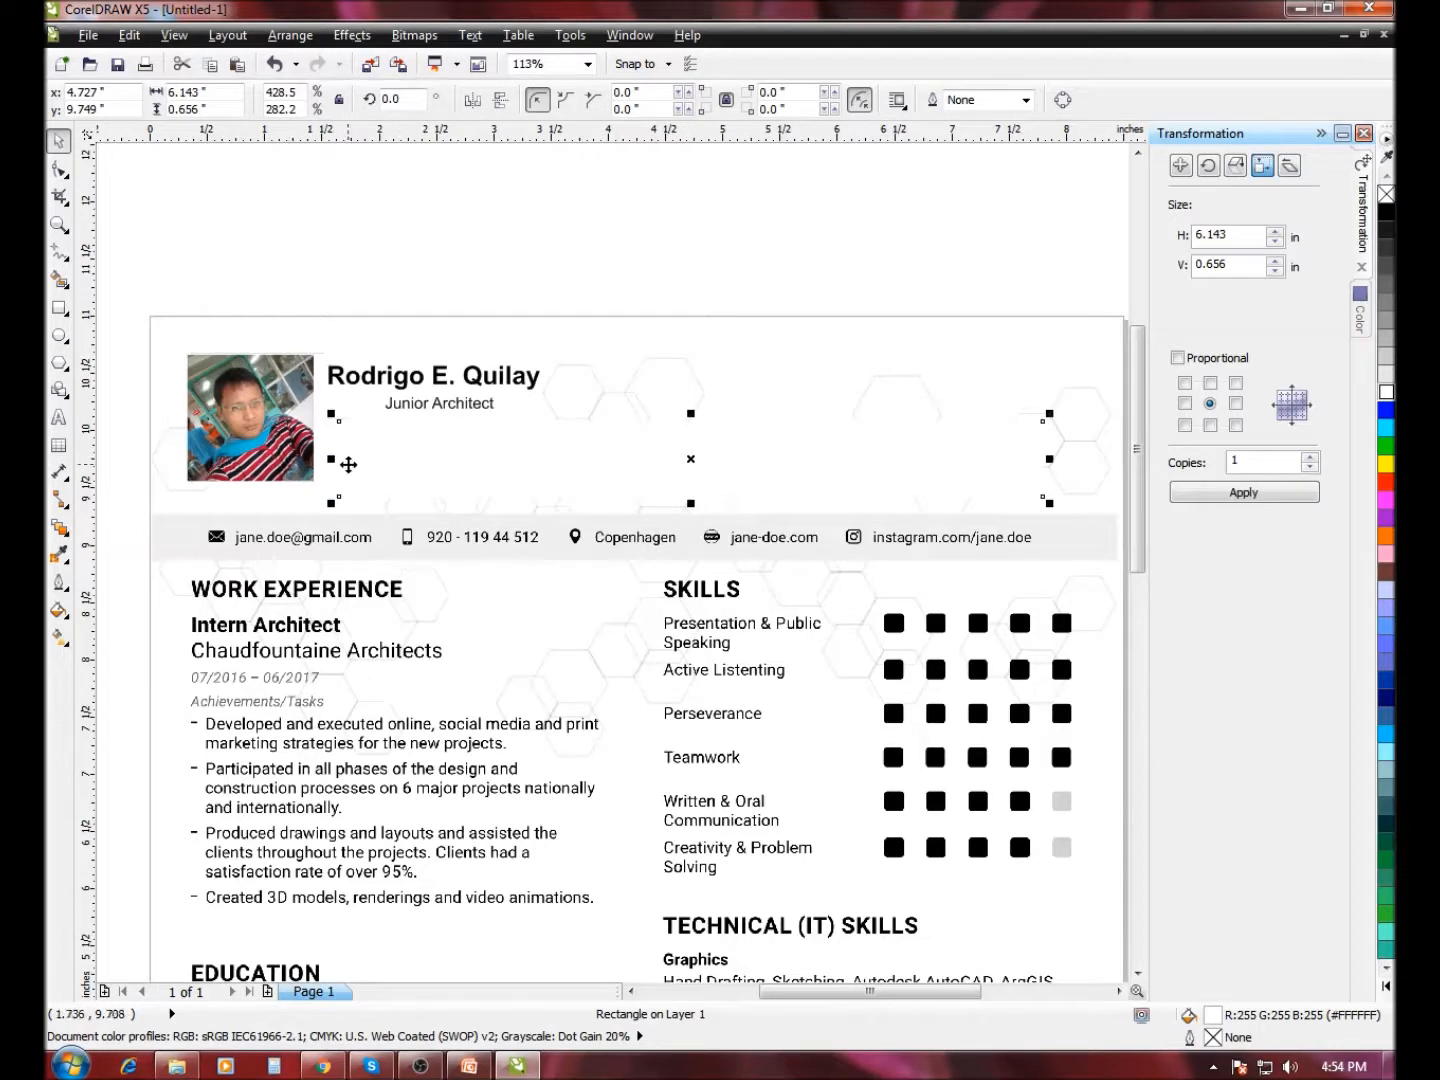
left_click_drag(329, 460, 322, 459)
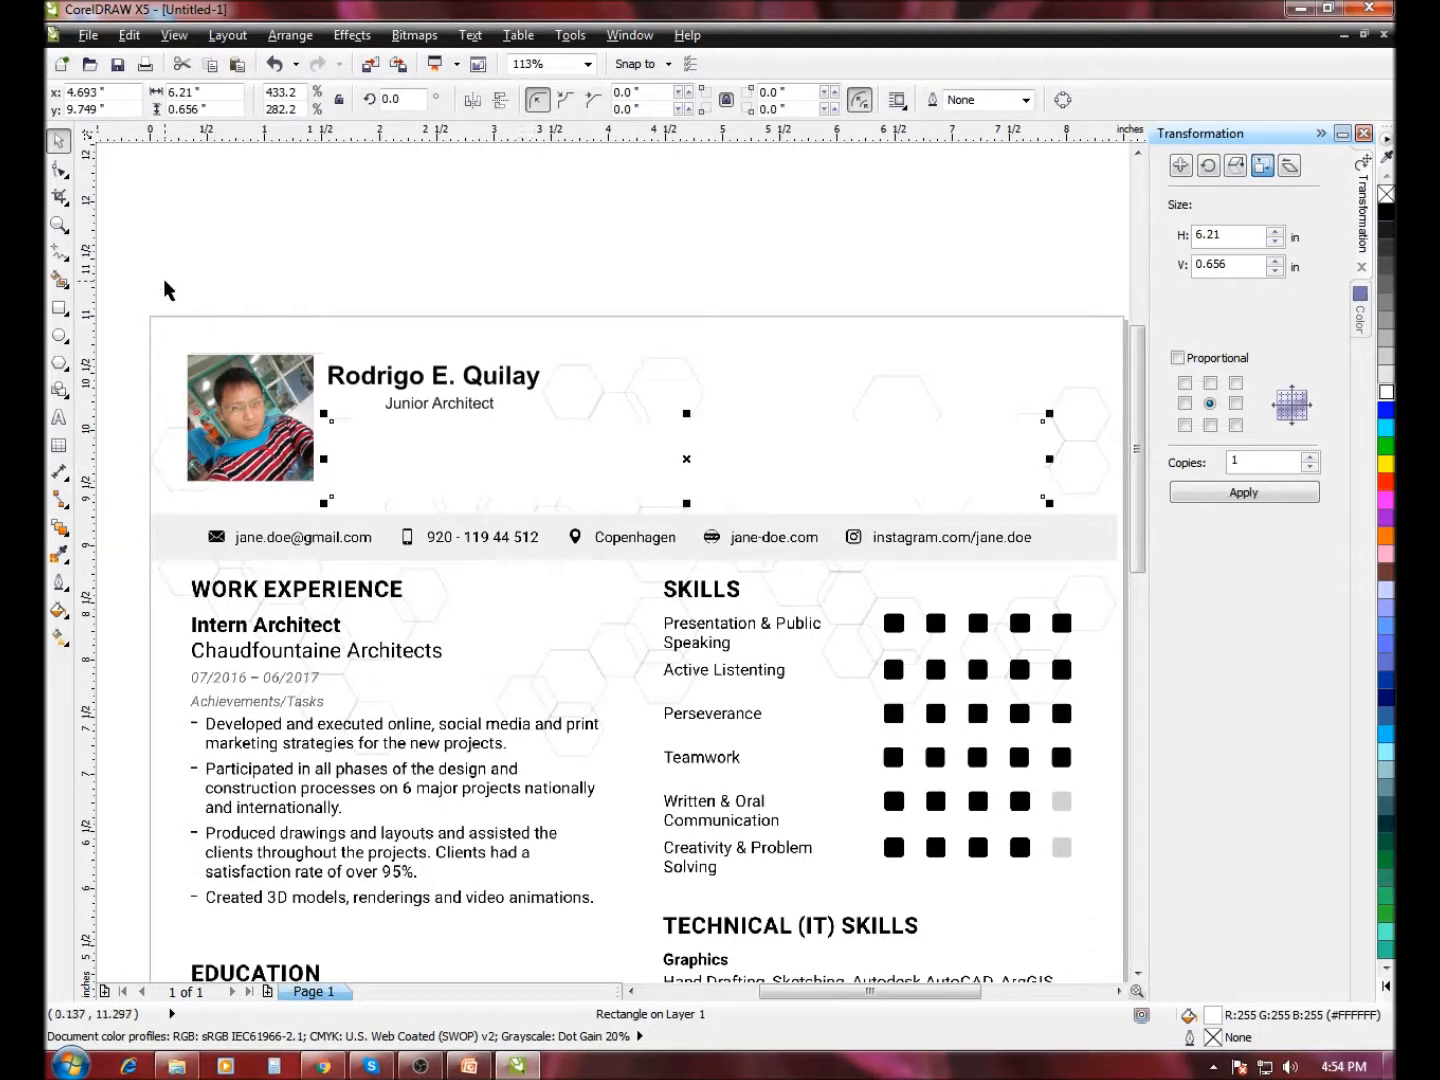
- Cover the contact details row with a copy of the summary's white rectangle, resized to about 7.49 by 0.37 in
left_click(58, 226)
right_click(235, 443)
left_click_drag(327, 231, 797, 463)
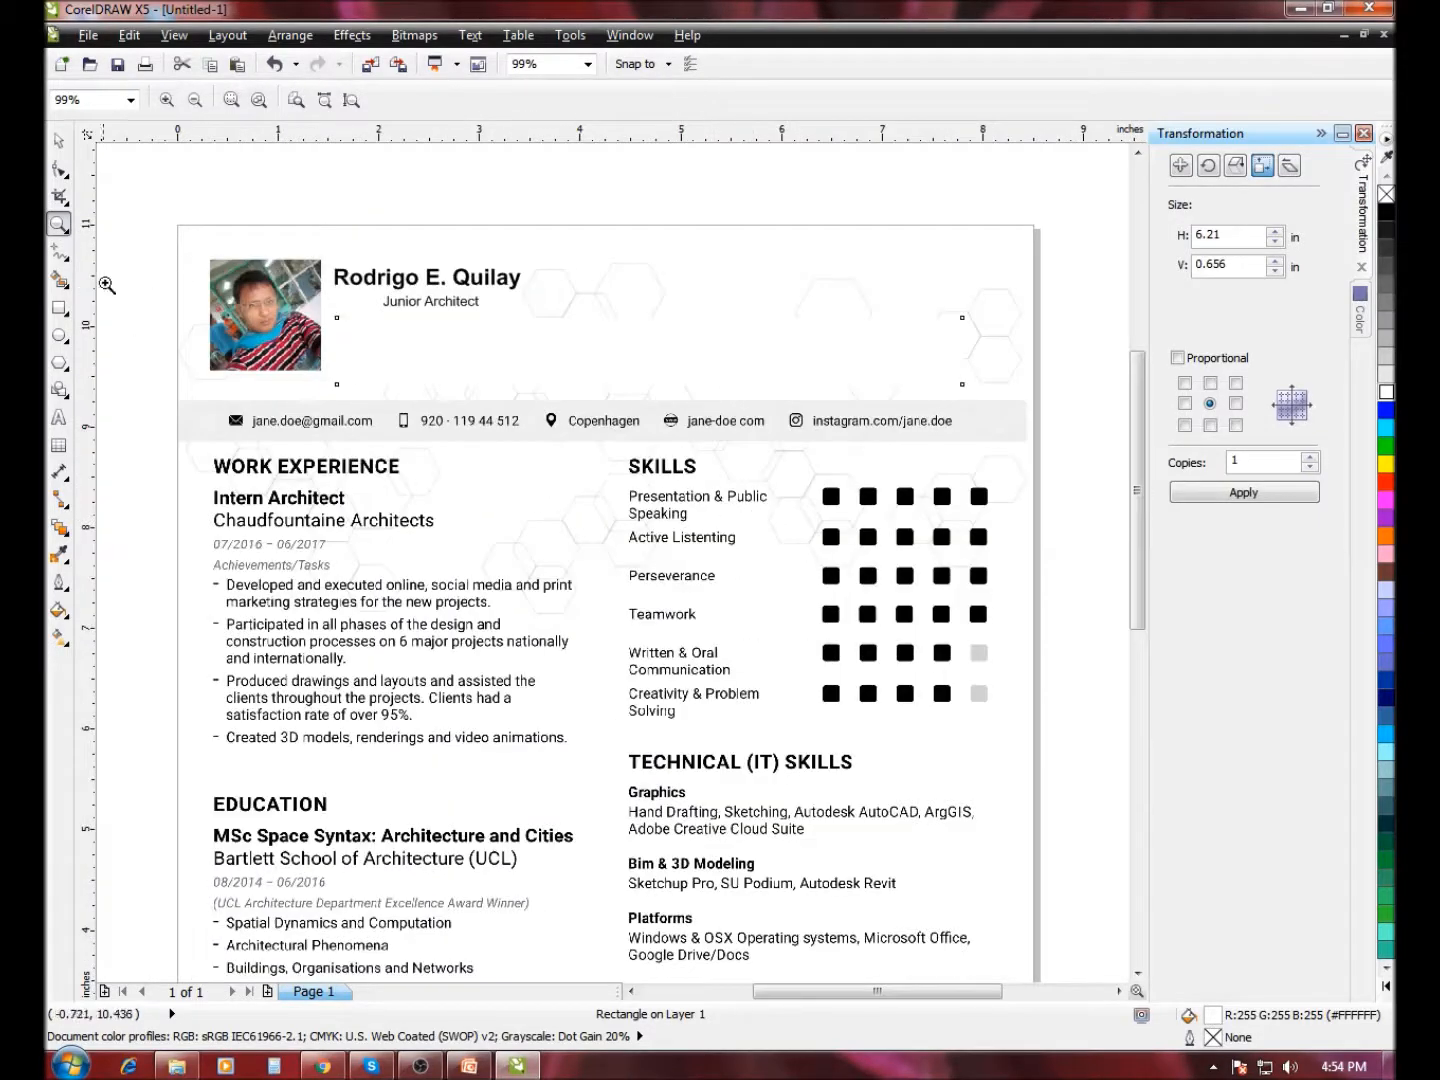
left_click(55, 138)
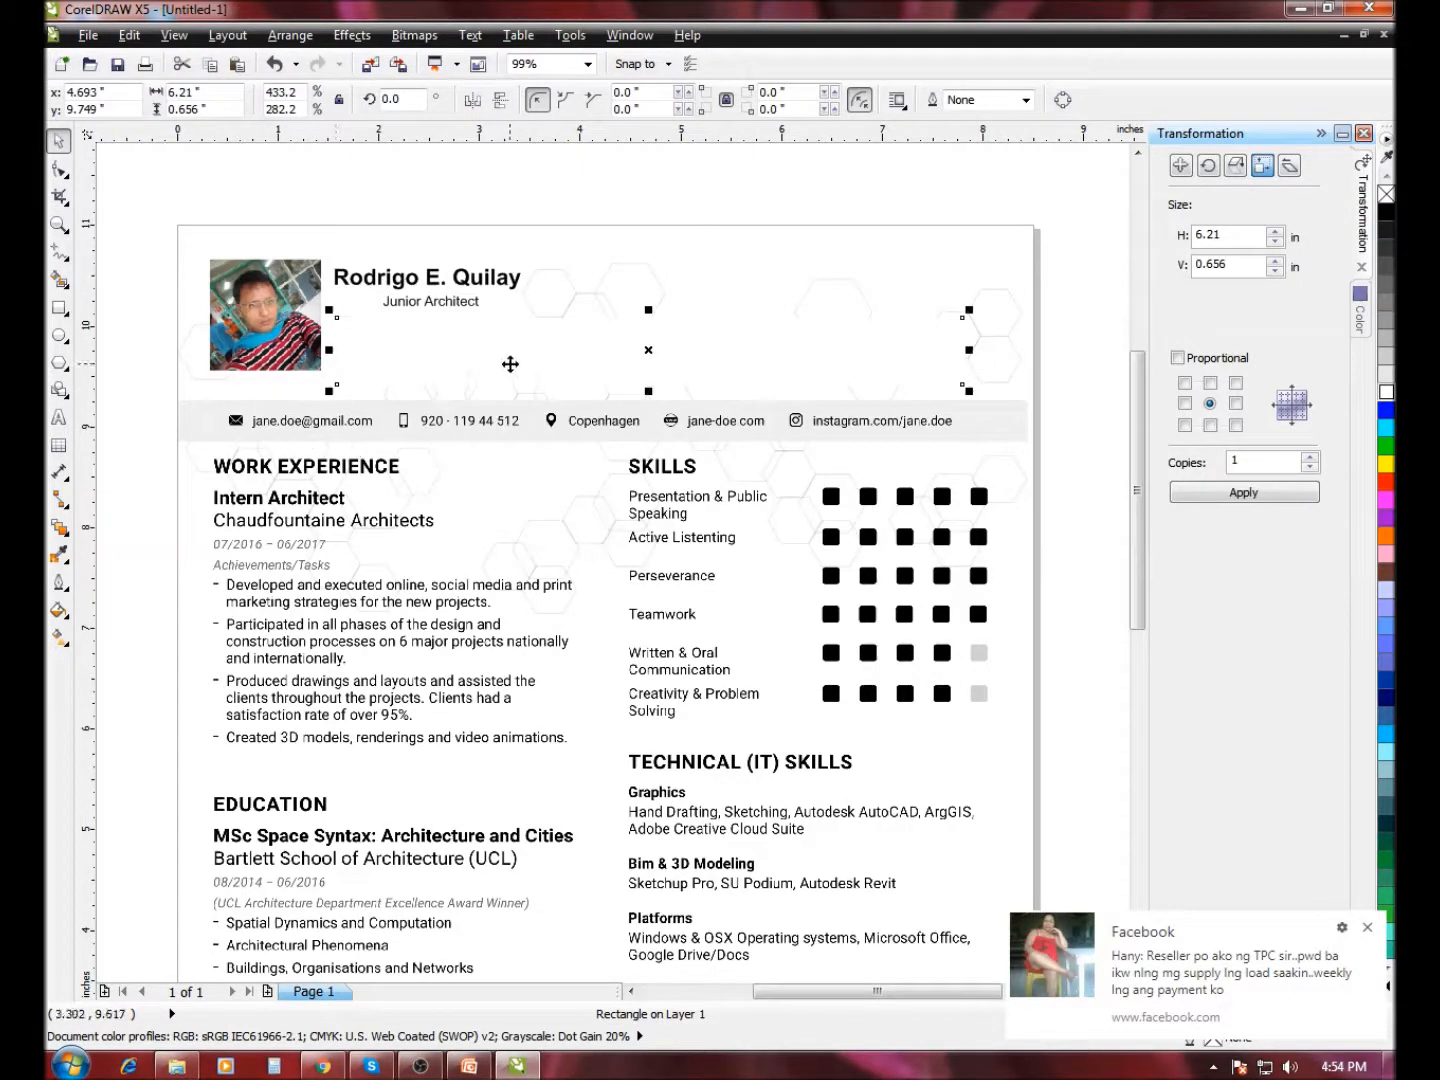
left_click_drag(510, 364, 384, 429)
left_click(491, 466)
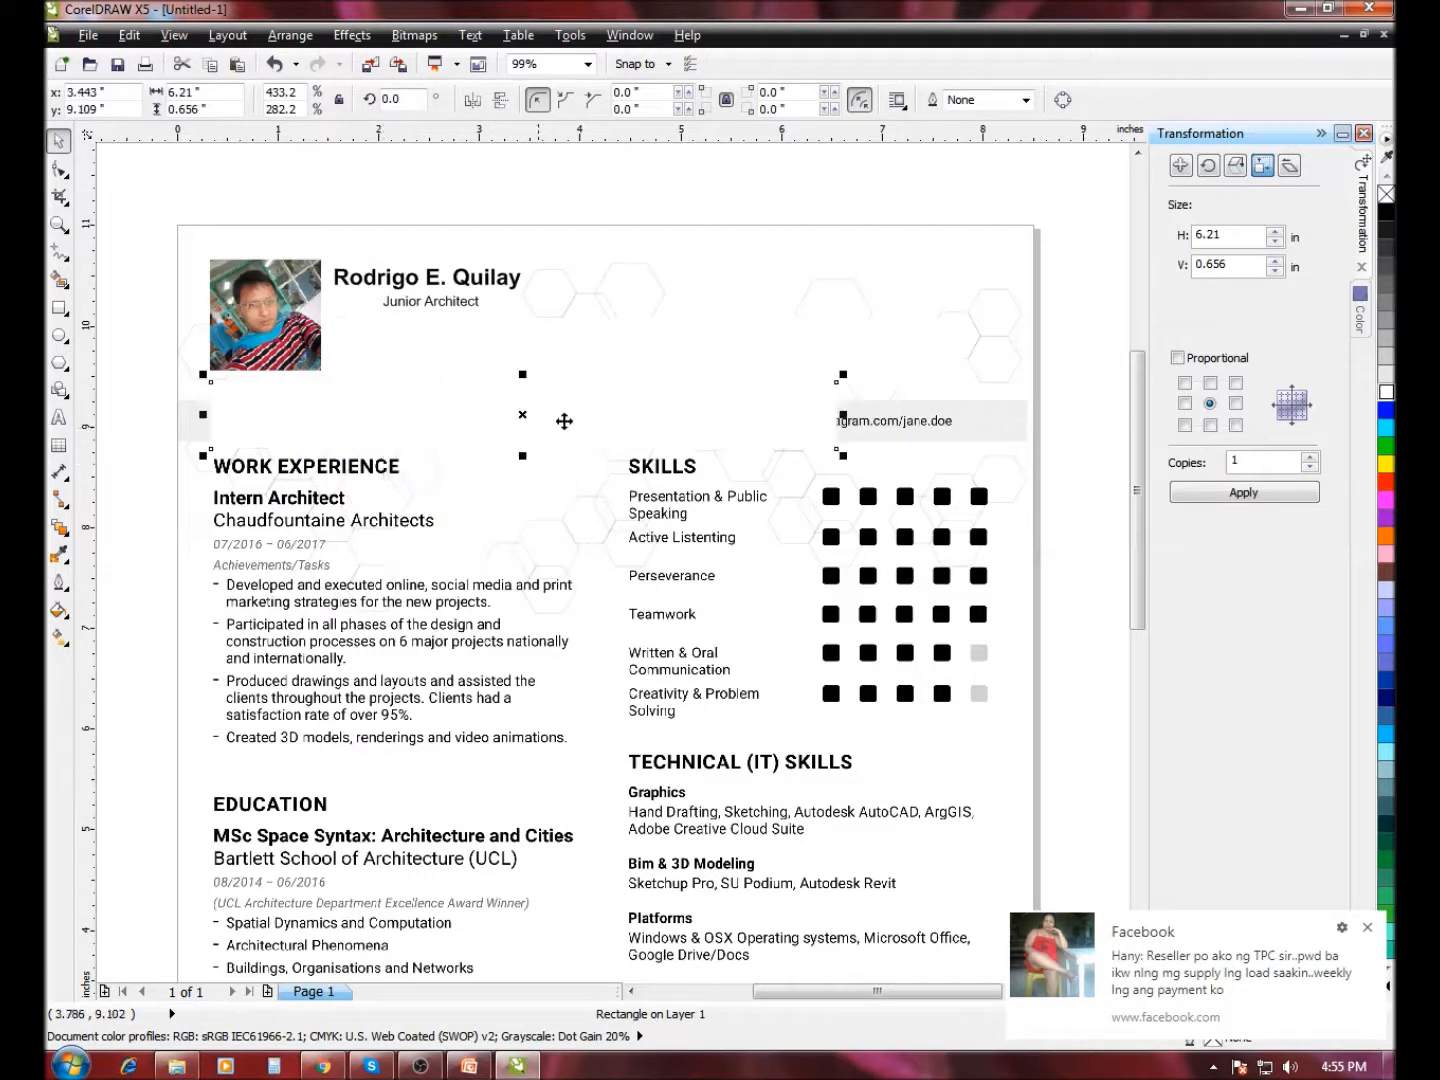
left_click_drag(522, 373, 523, 447)
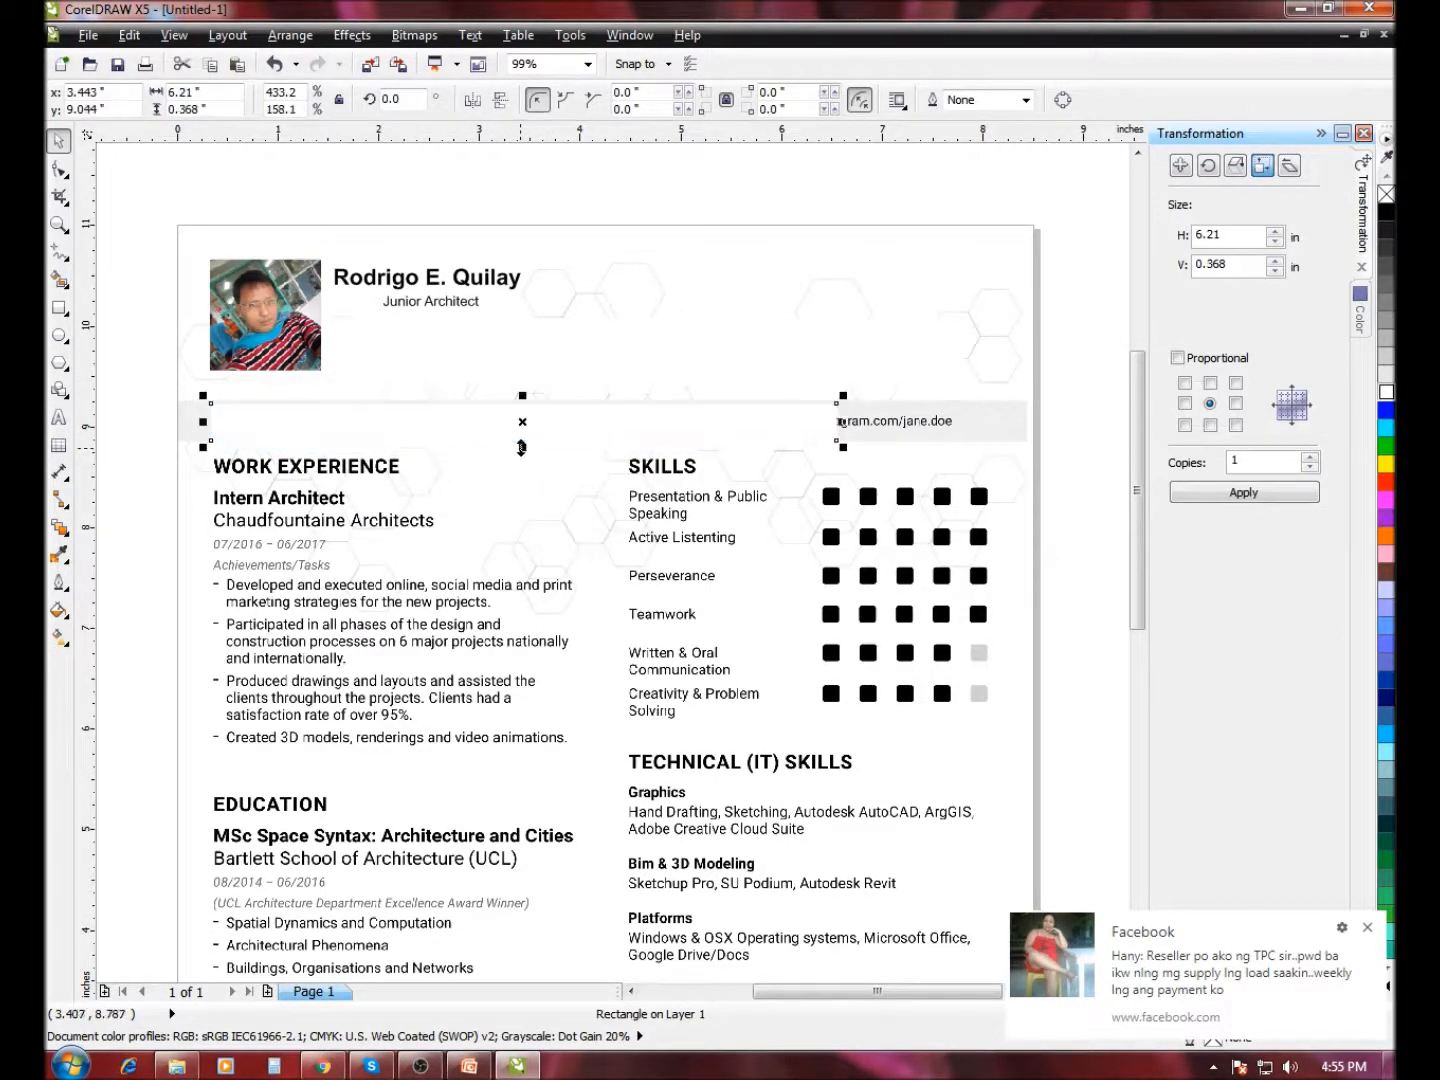
left_click_drag(840, 421, 969, 421)
left_click_drag(717, 421, 721, 570)
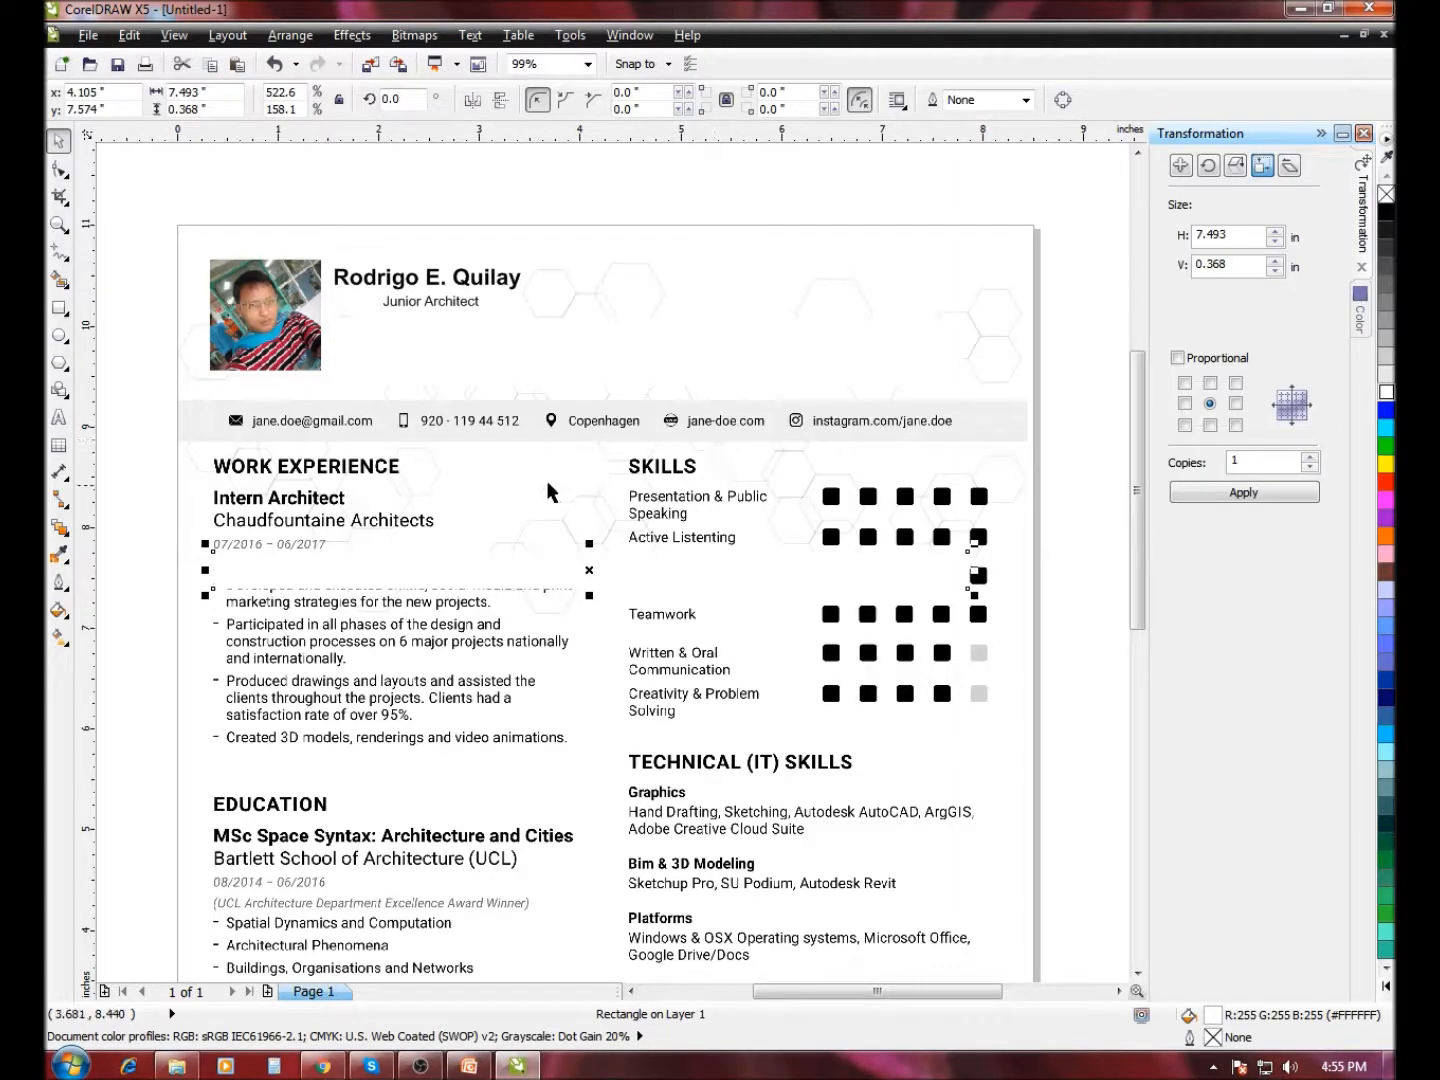
left_click_drag(448, 563, 456, 411)
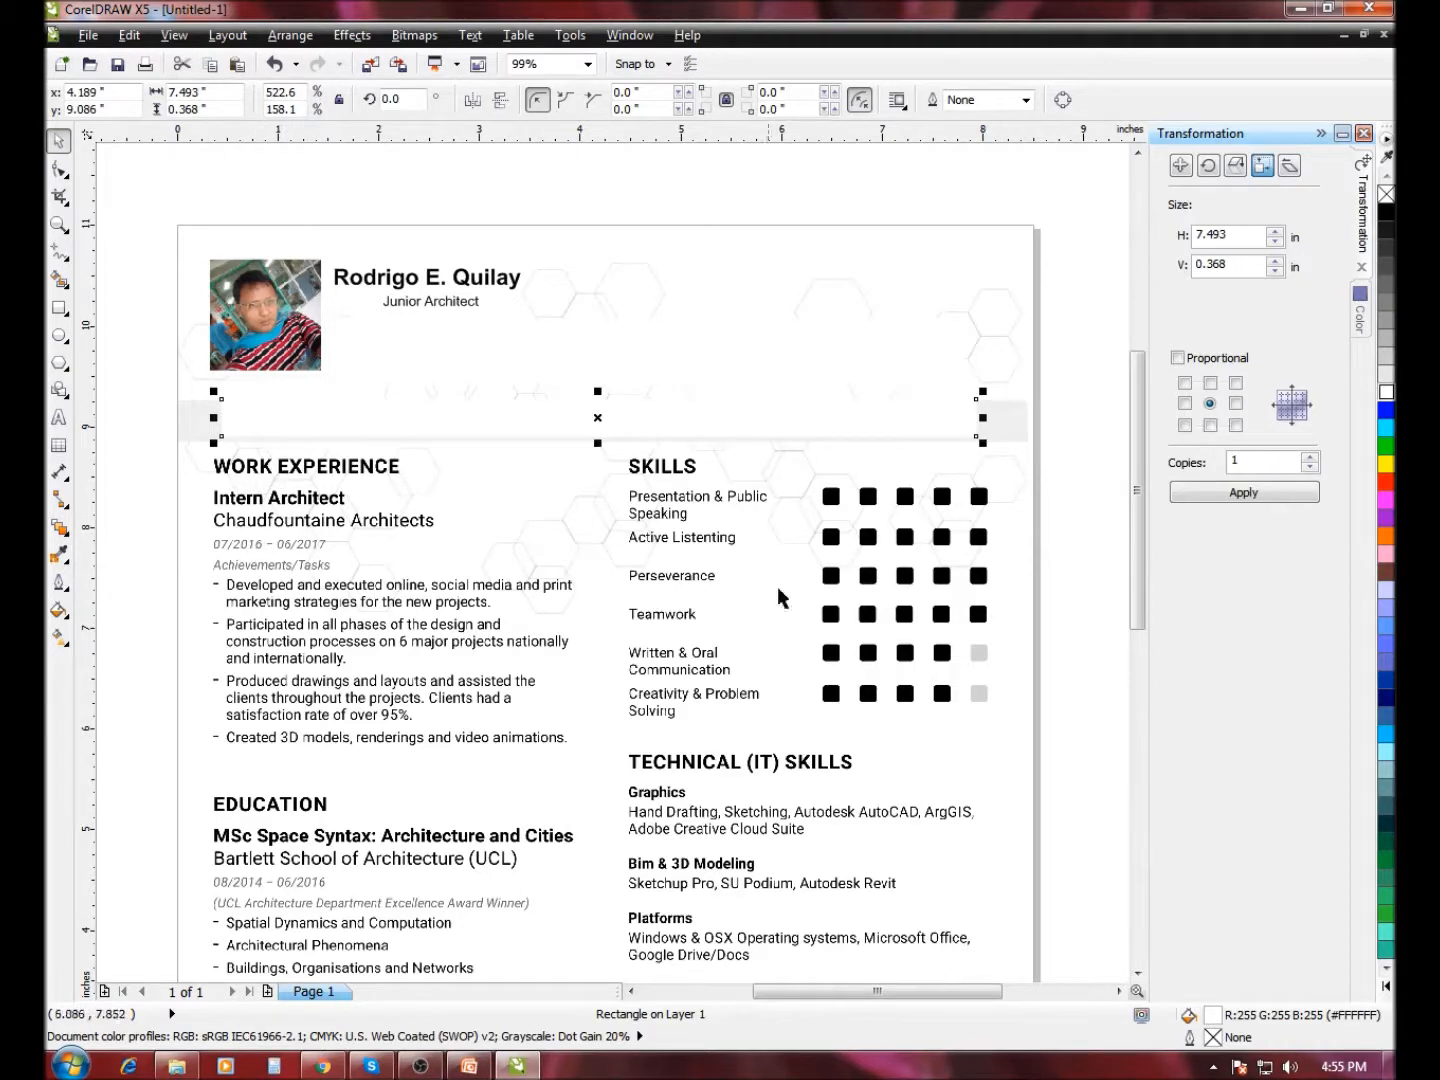
- Cover the whole Work Experience section with a copy of the contact row's white rectangle, resized to about 3.71 by 3.17 in
left_click(58, 225)
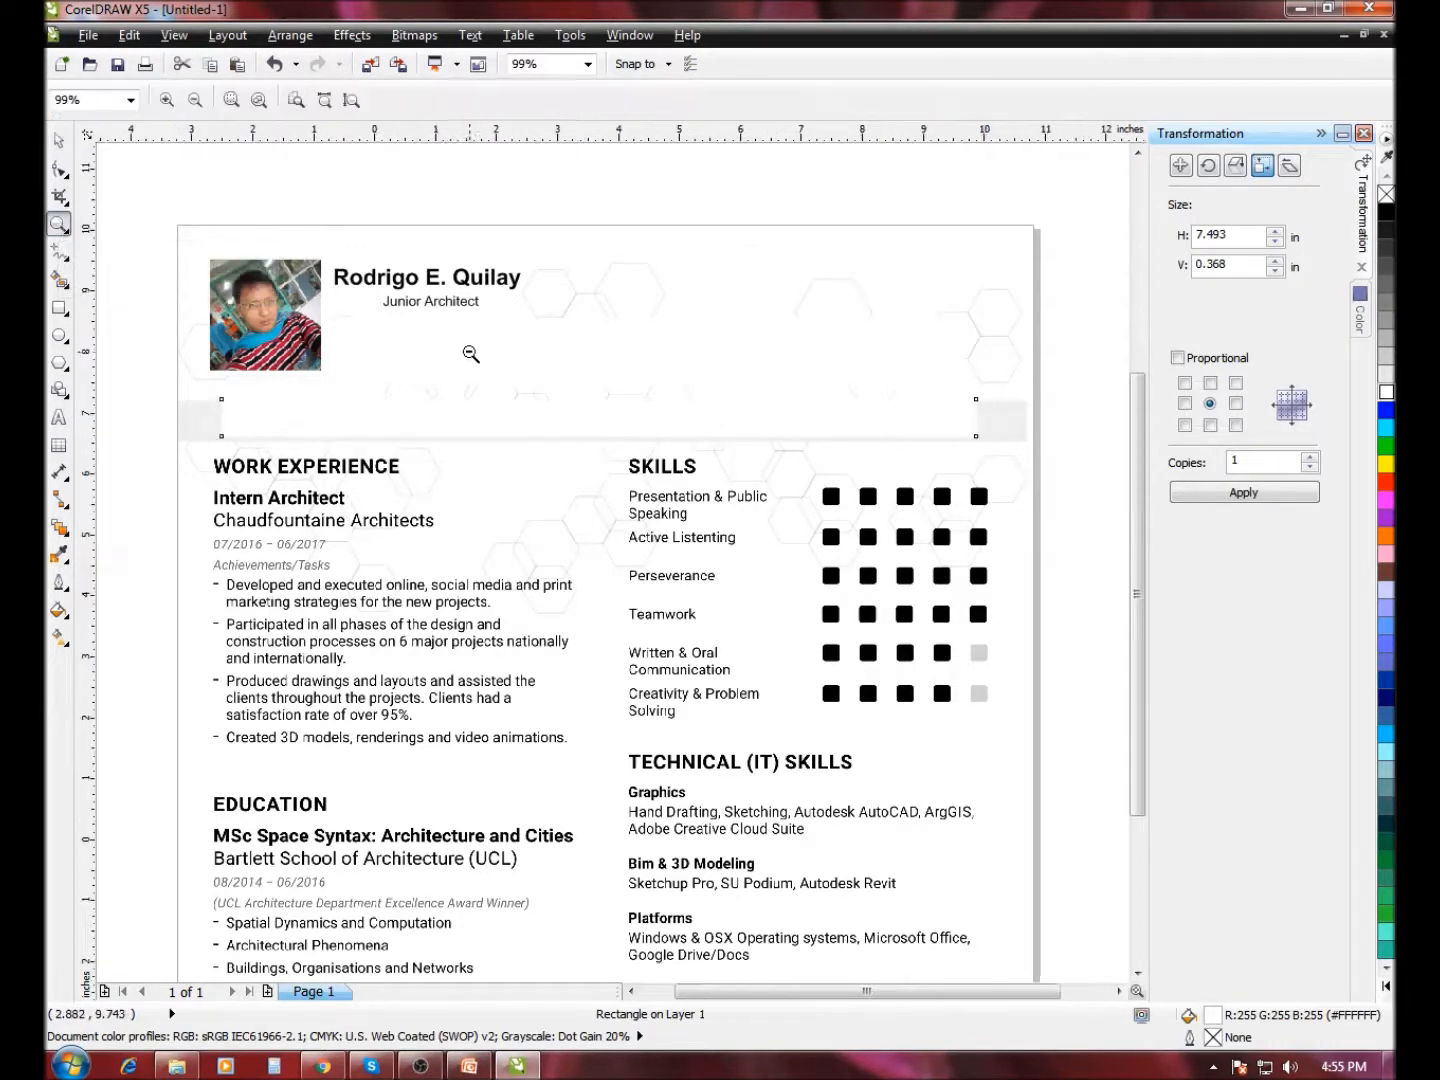
right_click(548, 538)
left_click_drag(324, 285, 932, 688)
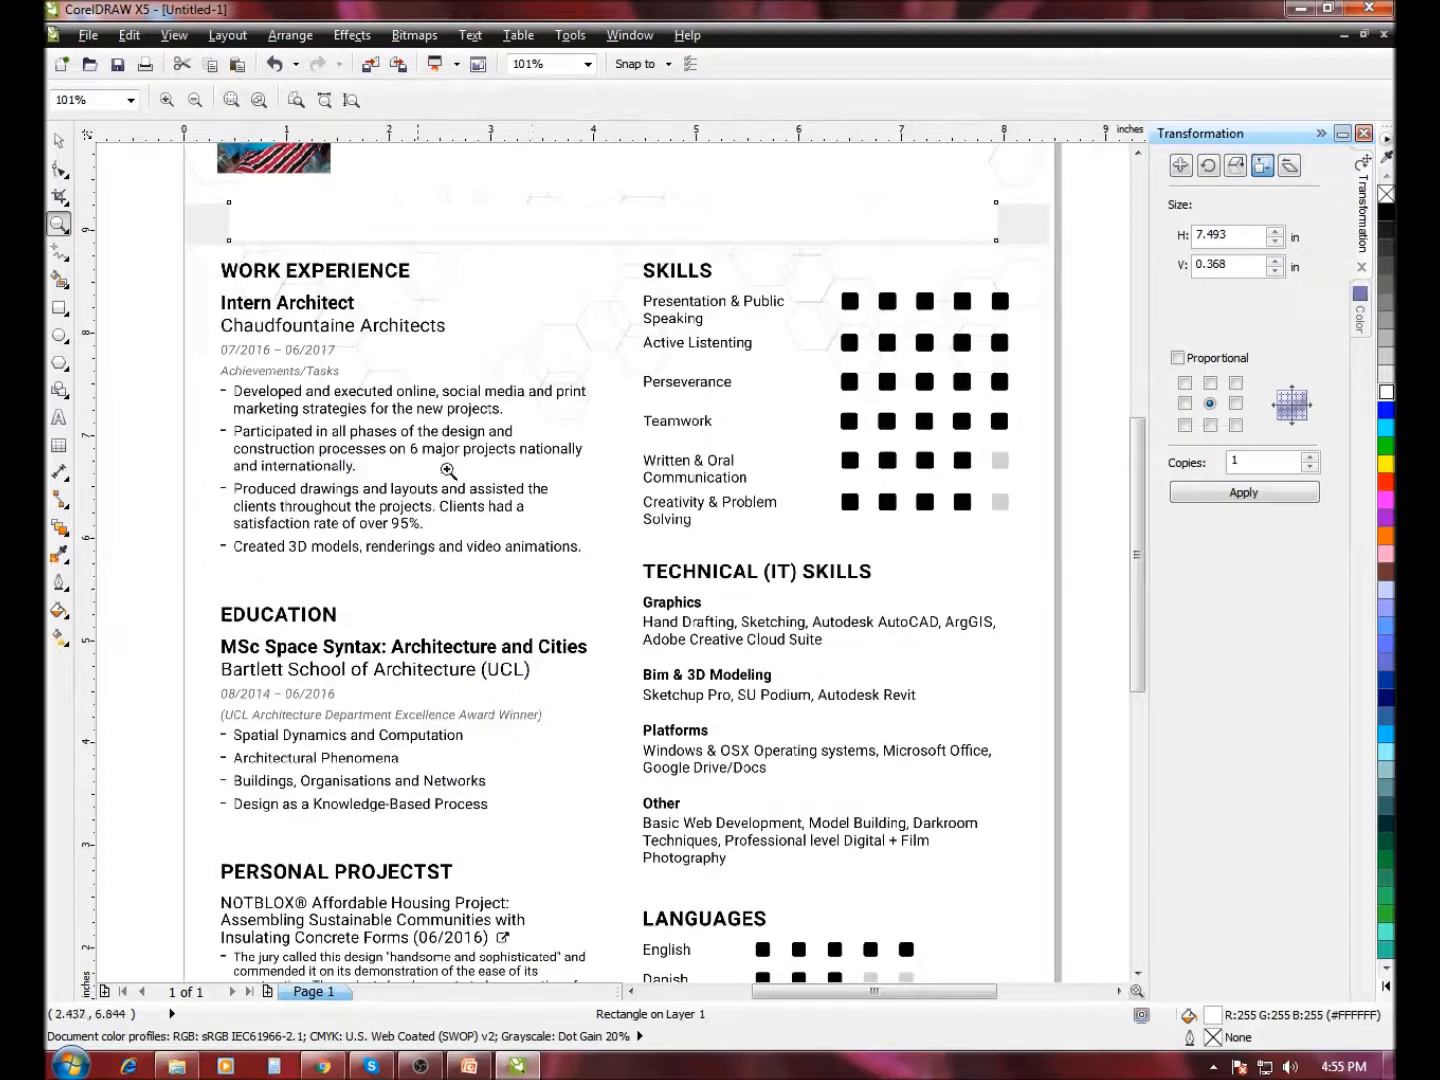
left_click_drag(179, 283, 722, 597)
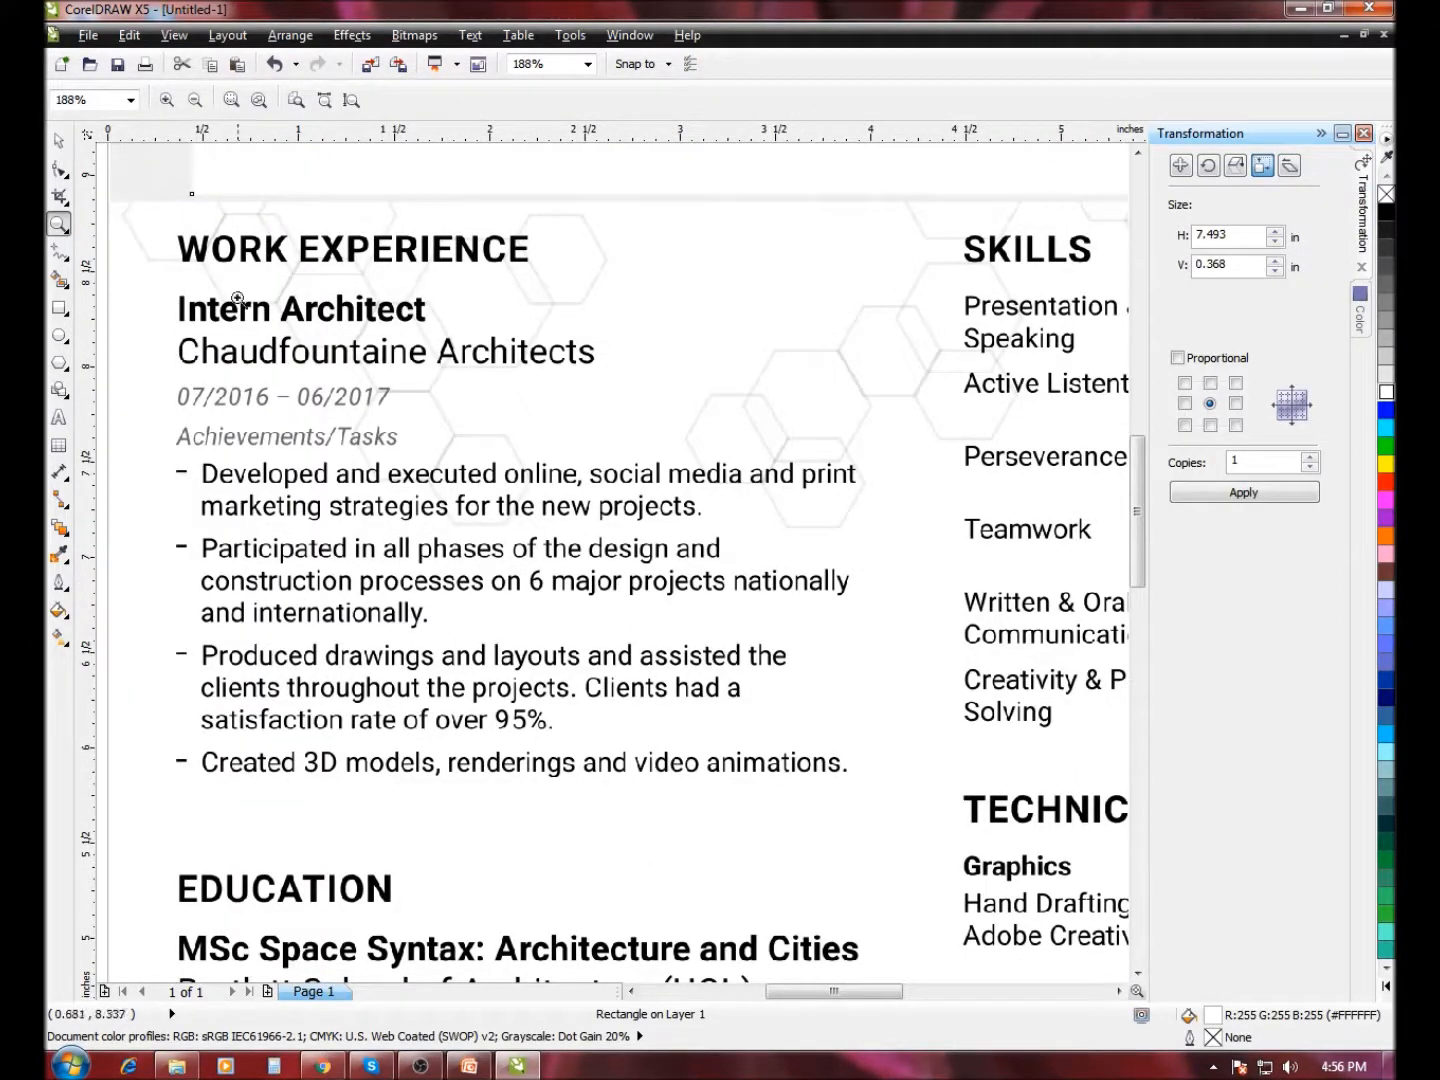
right_click(346, 354)
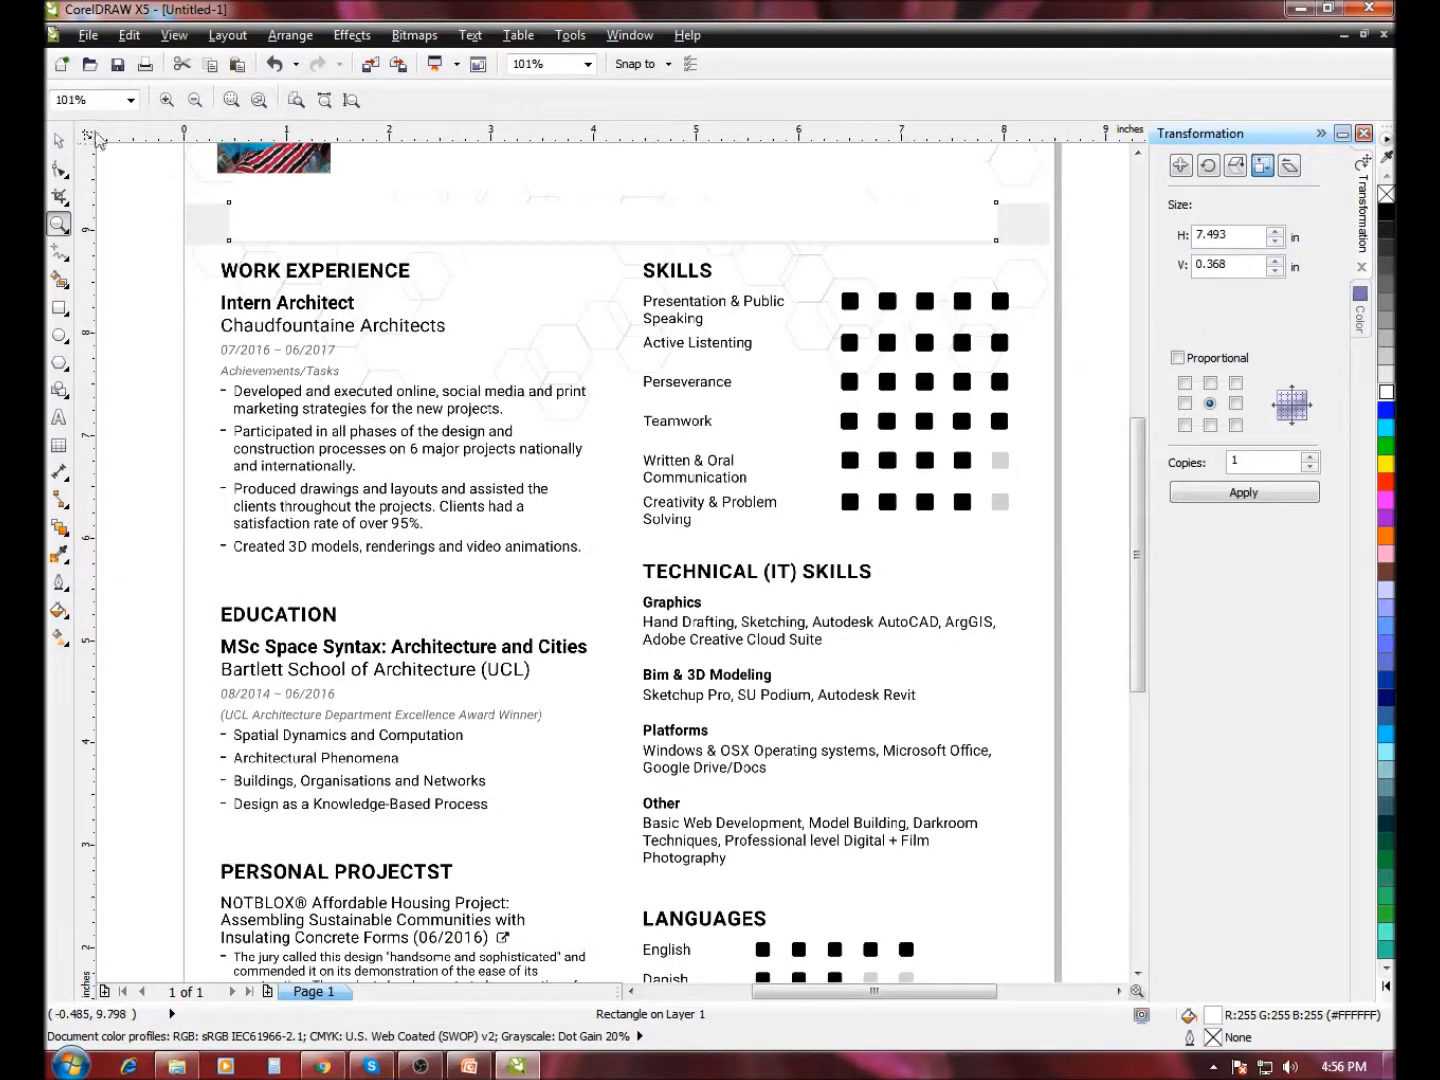
left_click(58, 140)
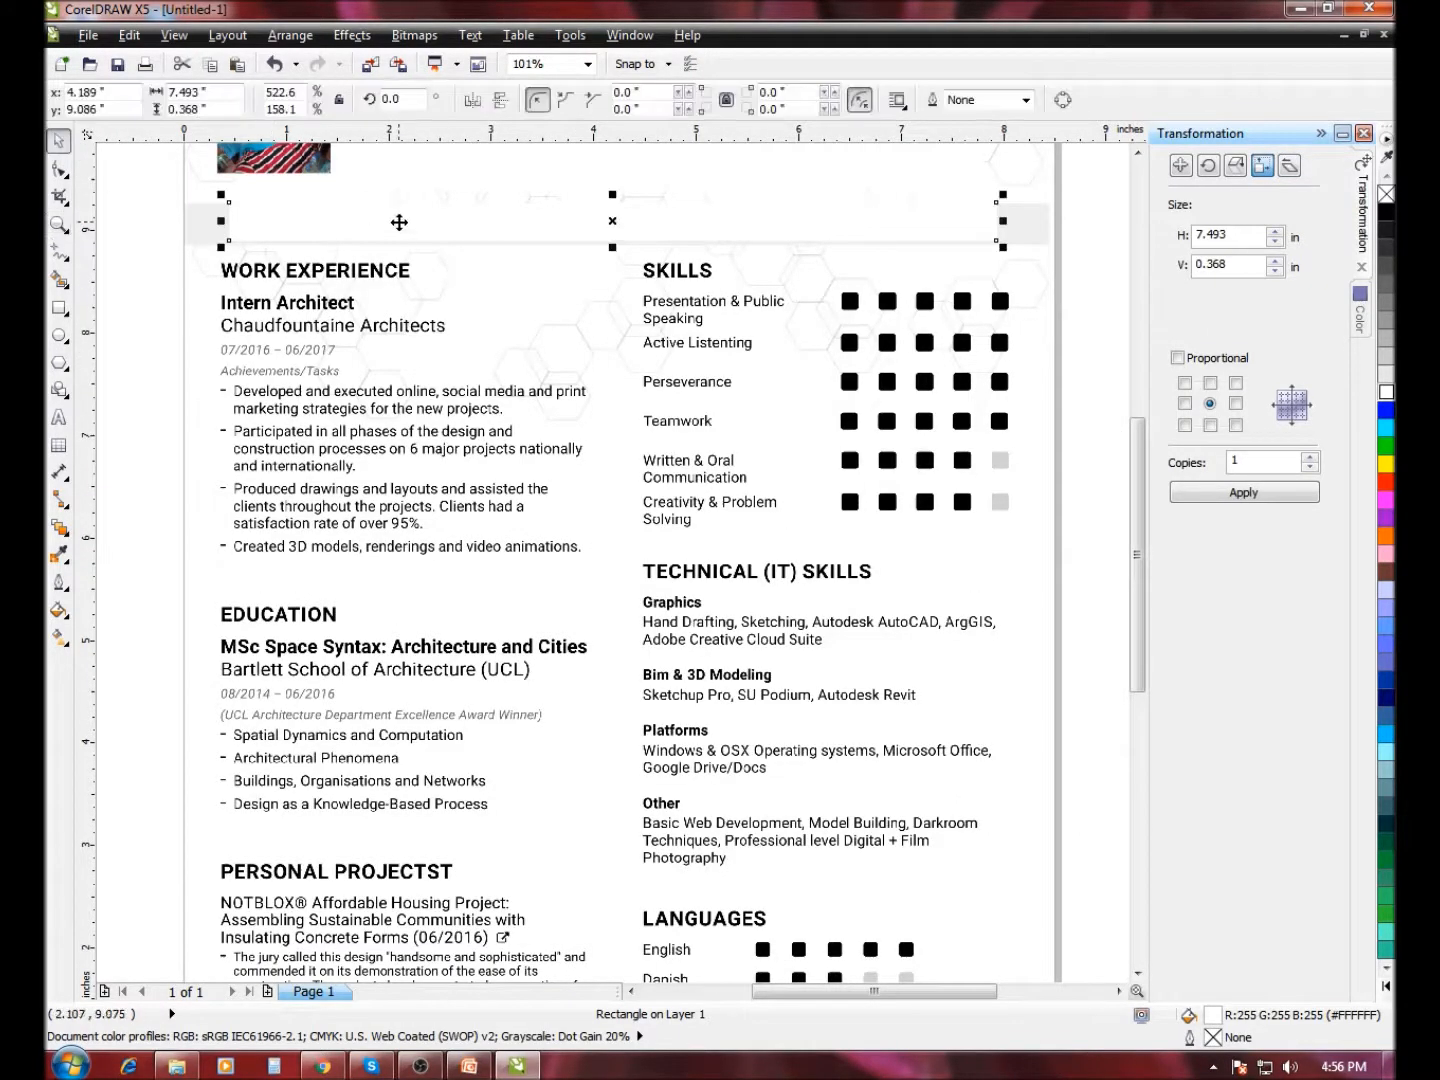
left_click_drag(399, 222, 388, 280)
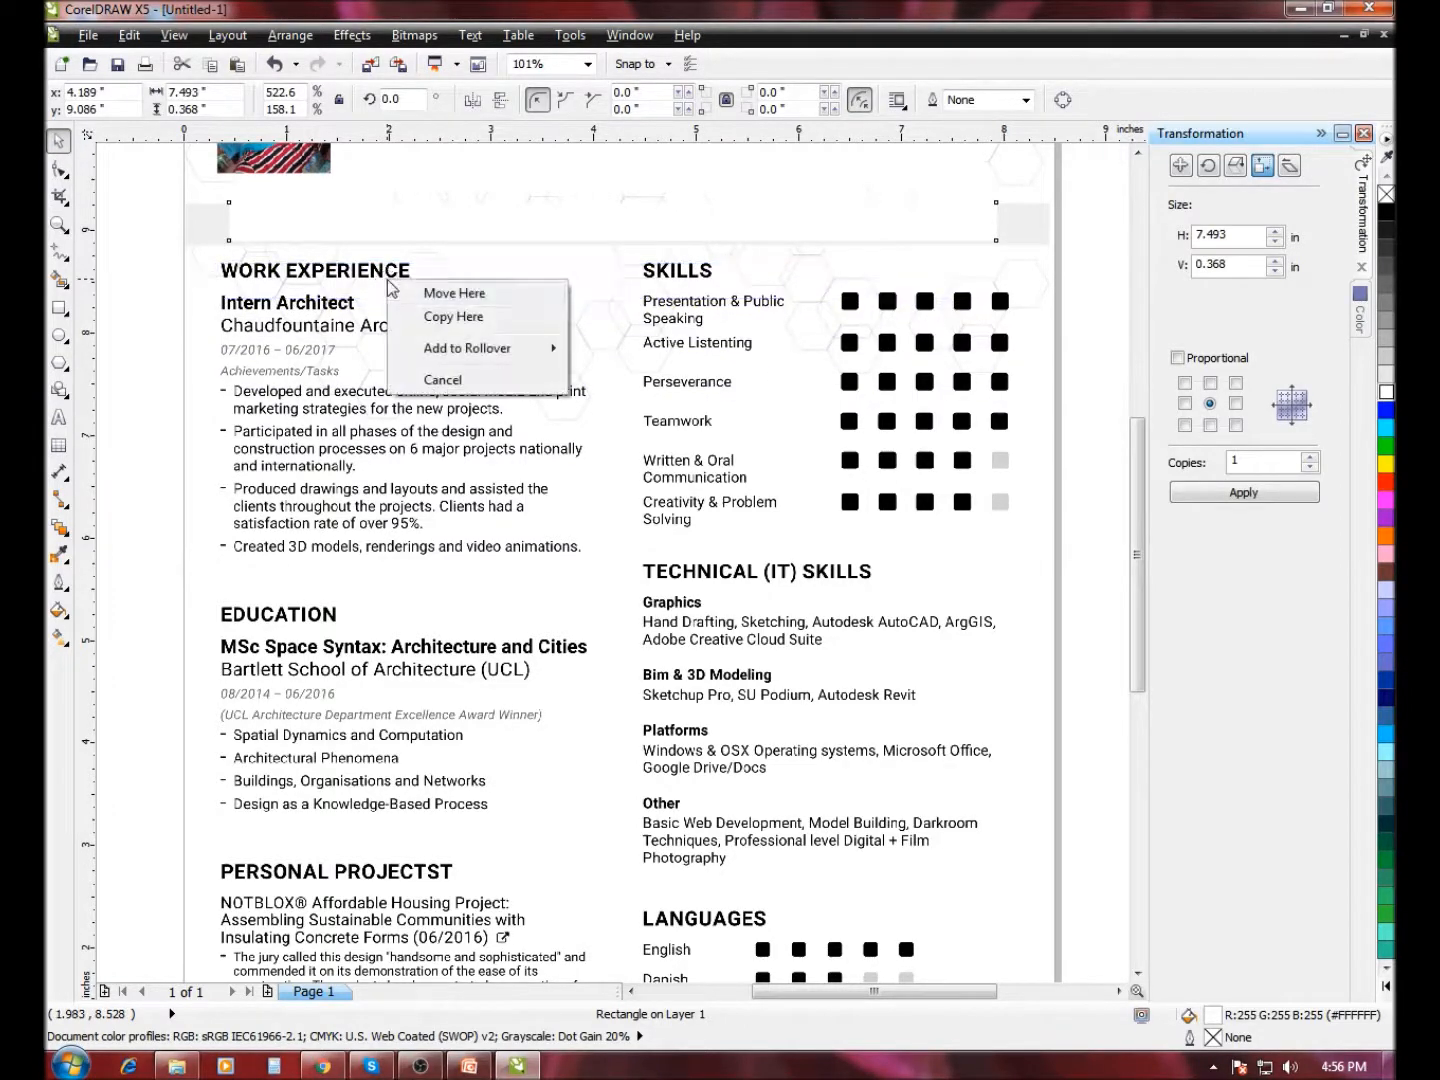
left_click(440, 318)
left_click_drag(990, 277, 602, 307)
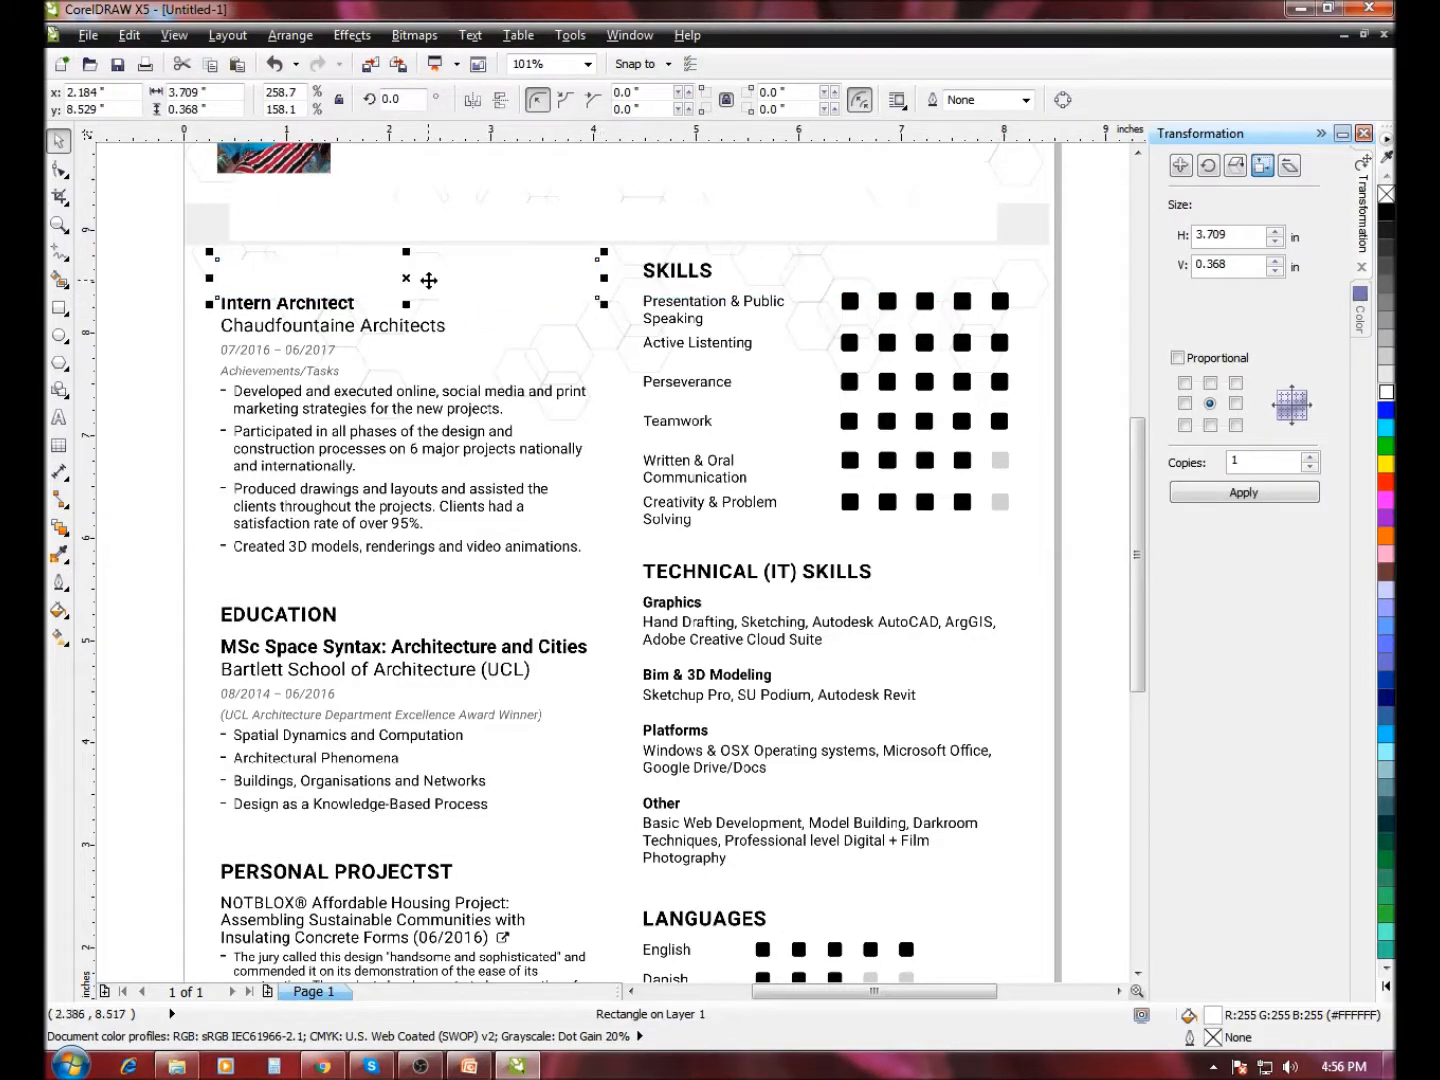
left_click_drag(425, 279, 428, 372)
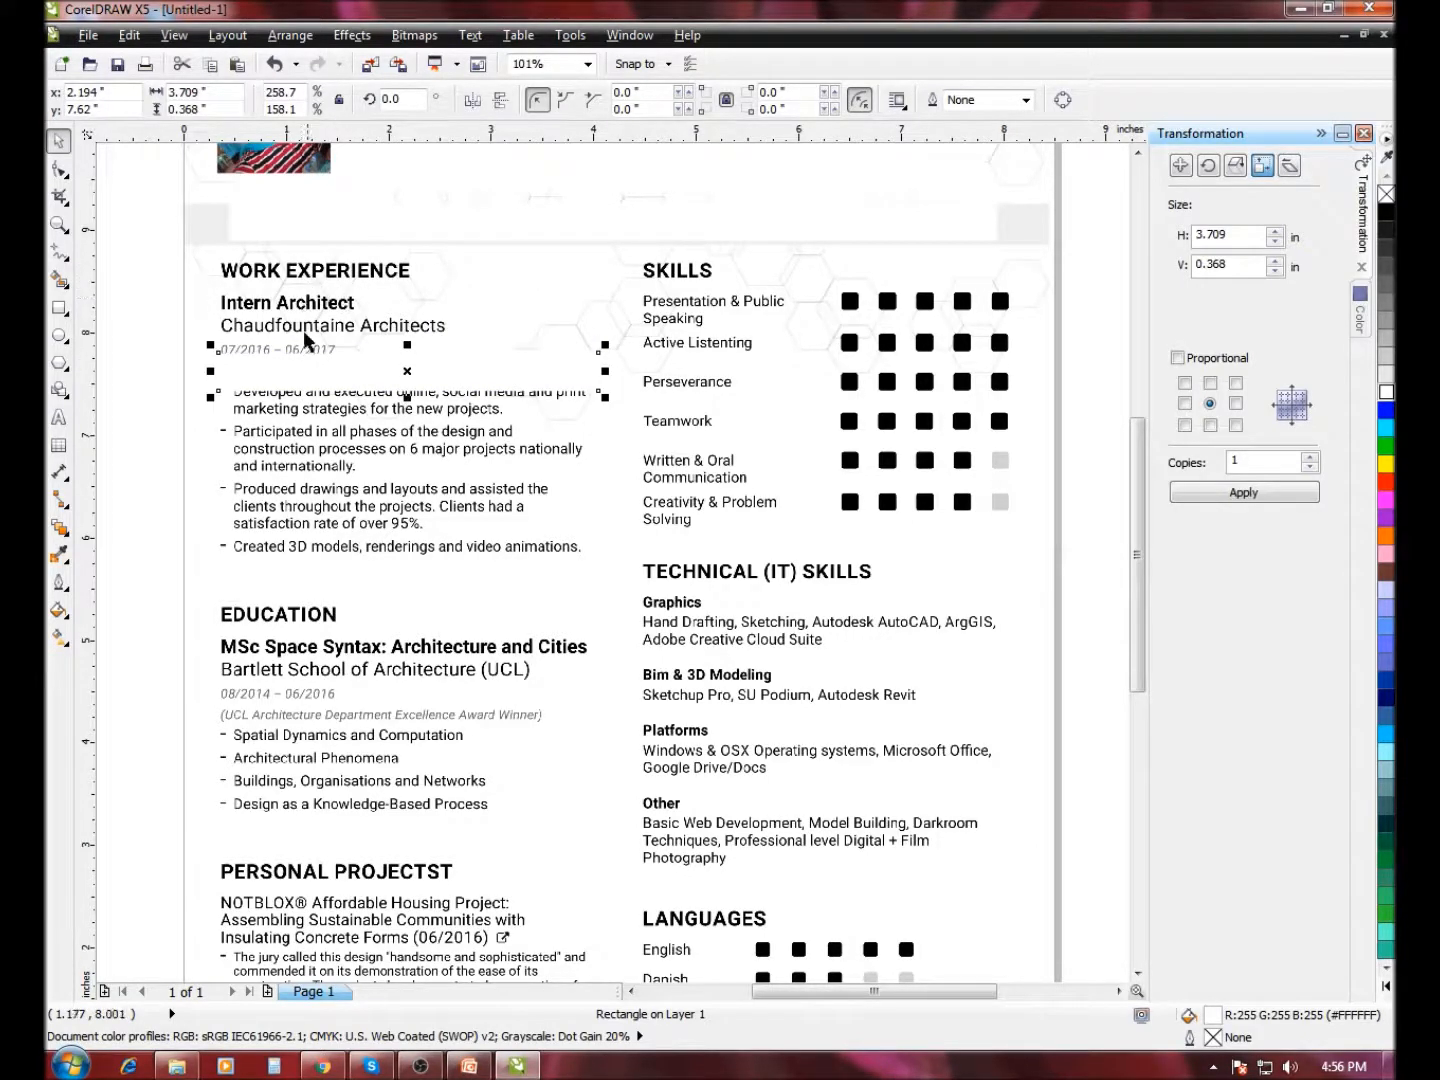
left_click_drag(340, 366, 428, 590)
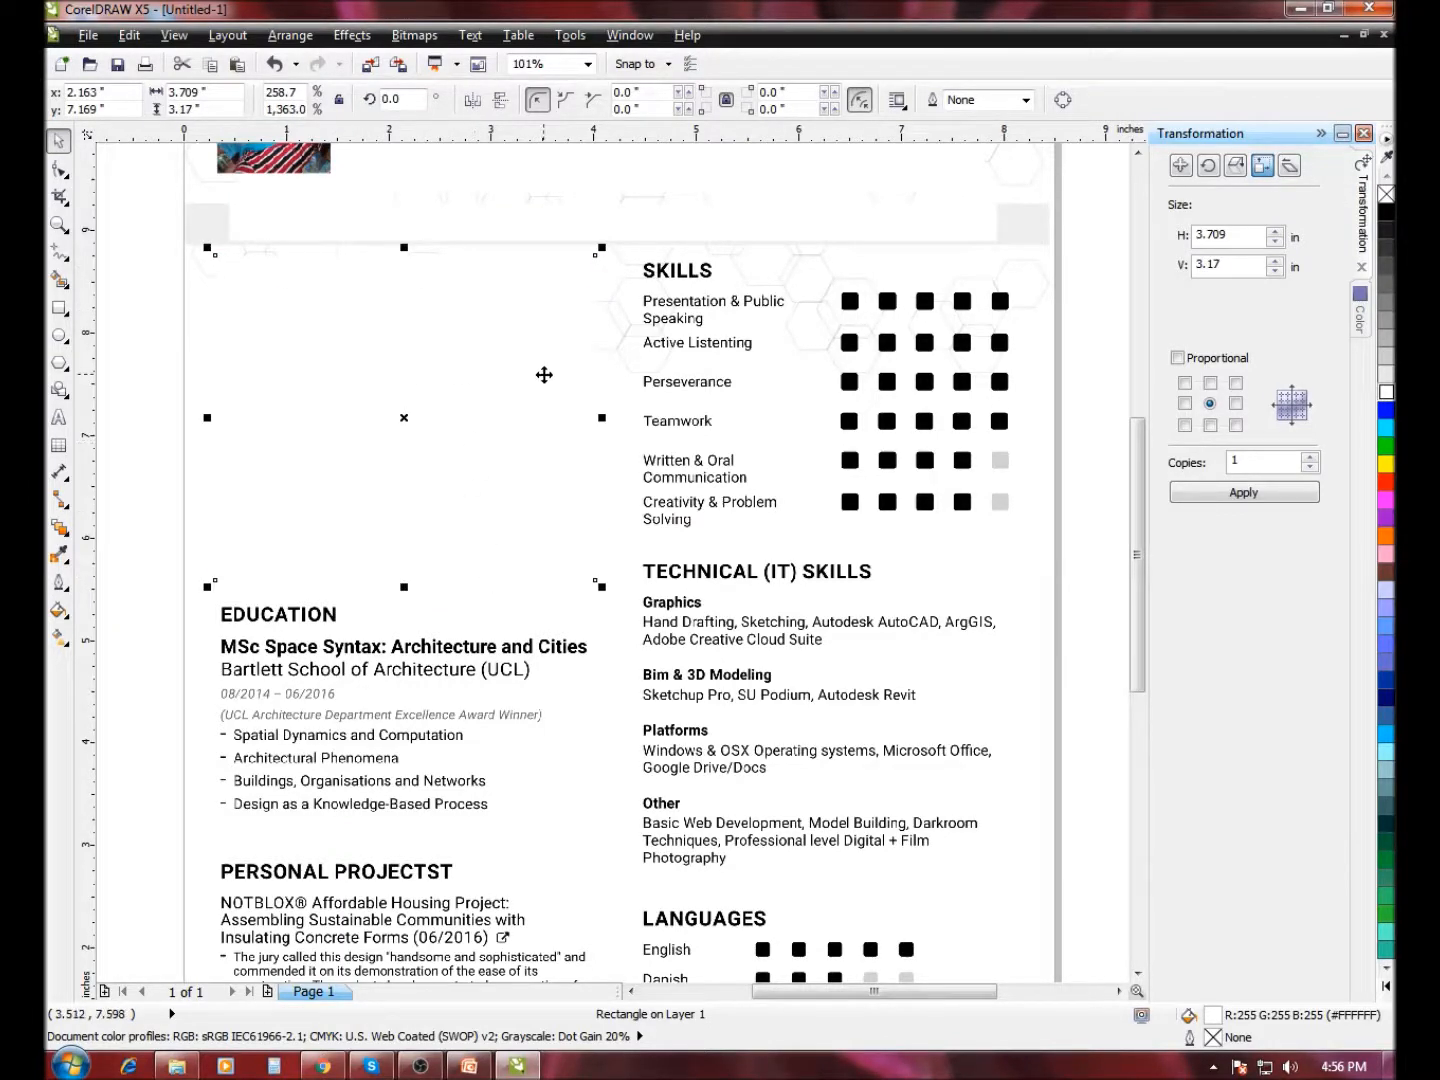
- Examine the remaining Education, Personal Projects, Skills and Technical (IT) Skills sections of the resume up close
left_click(59, 225)
scroll(653, 380, "down", 2)
mouse_move(323, 495)
left_mouse_down()
mouse_move(383, 583)
mouse_move(885, 910)
left_mouse_up()
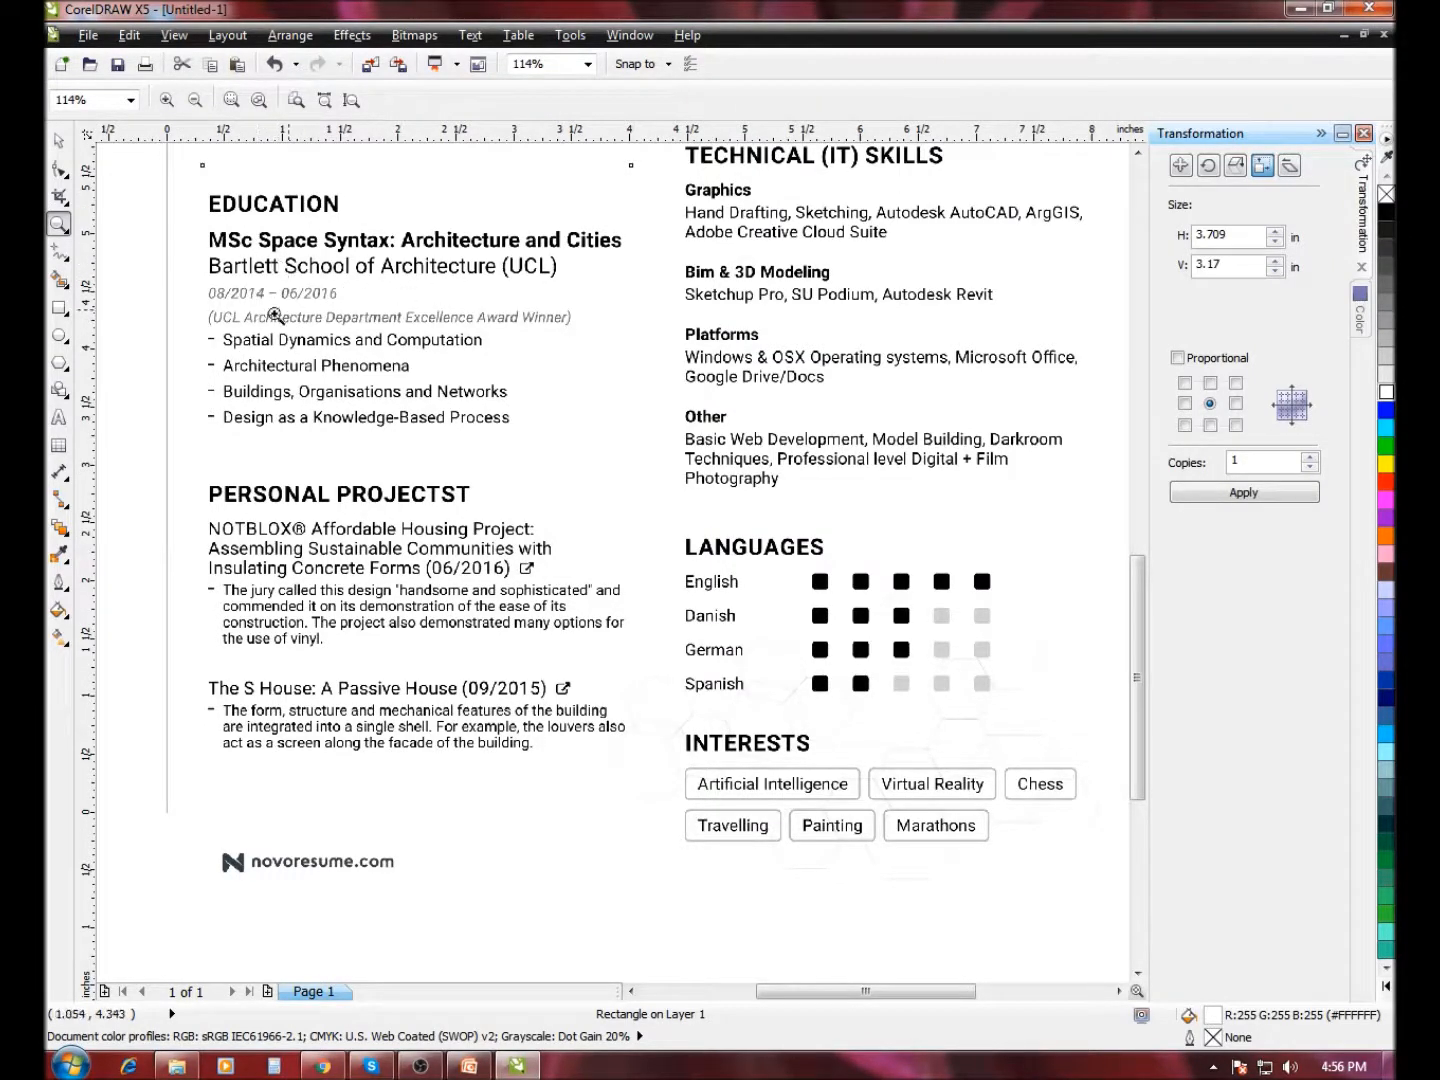
right_click(519, 296)
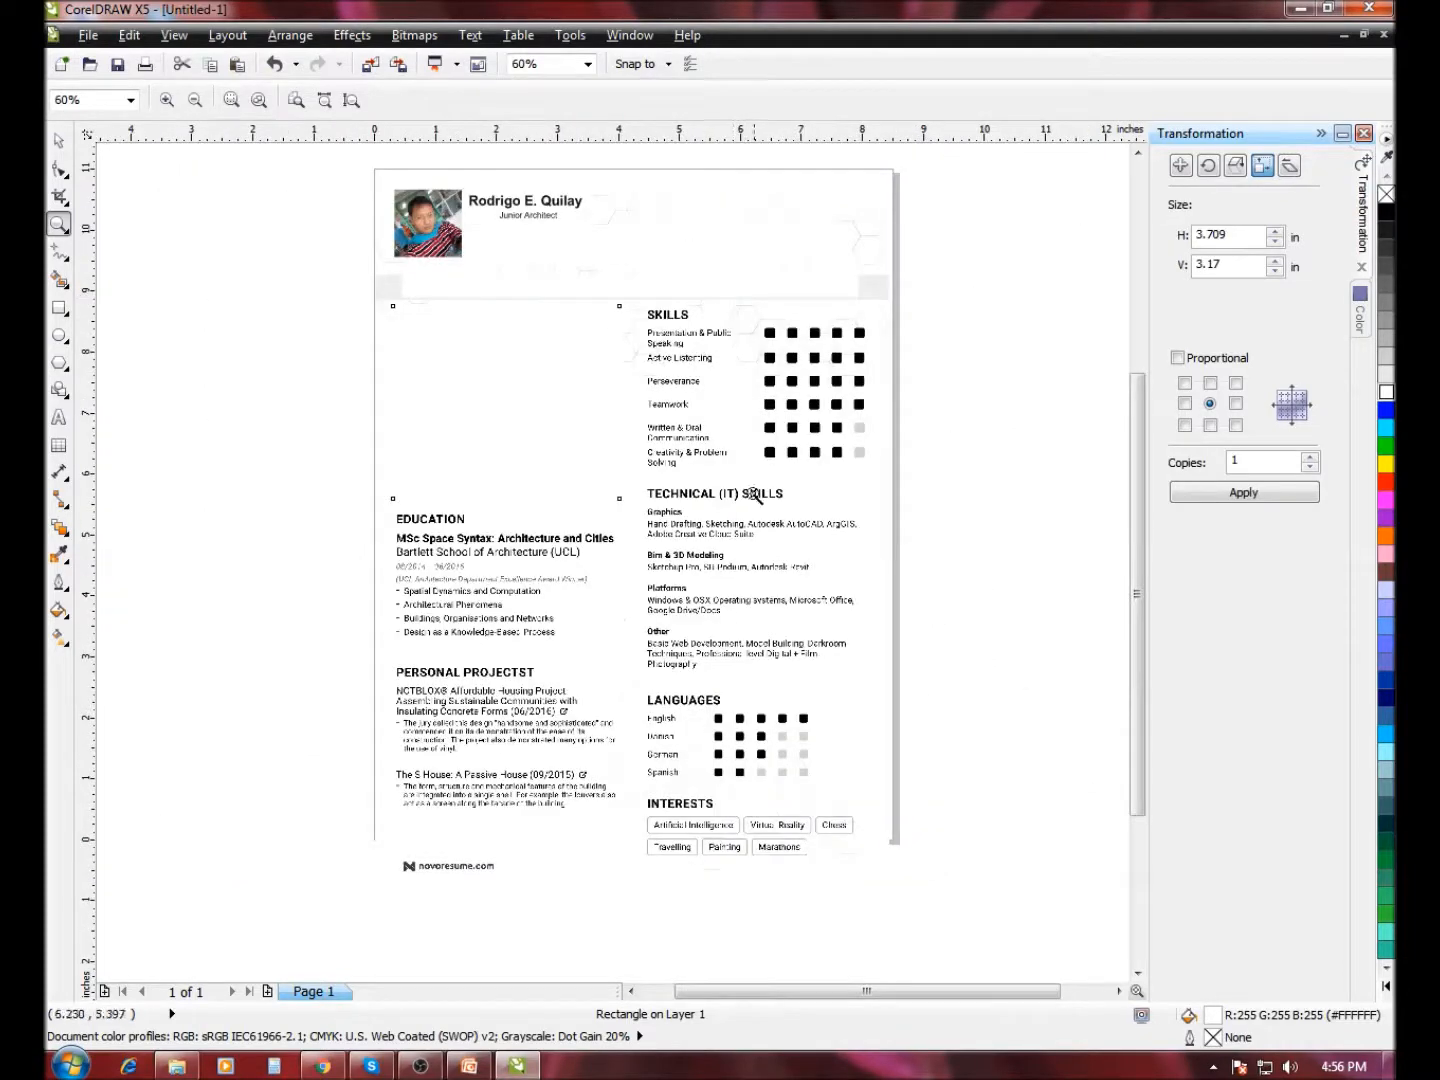
left_click_drag(617, 301, 788, 508)
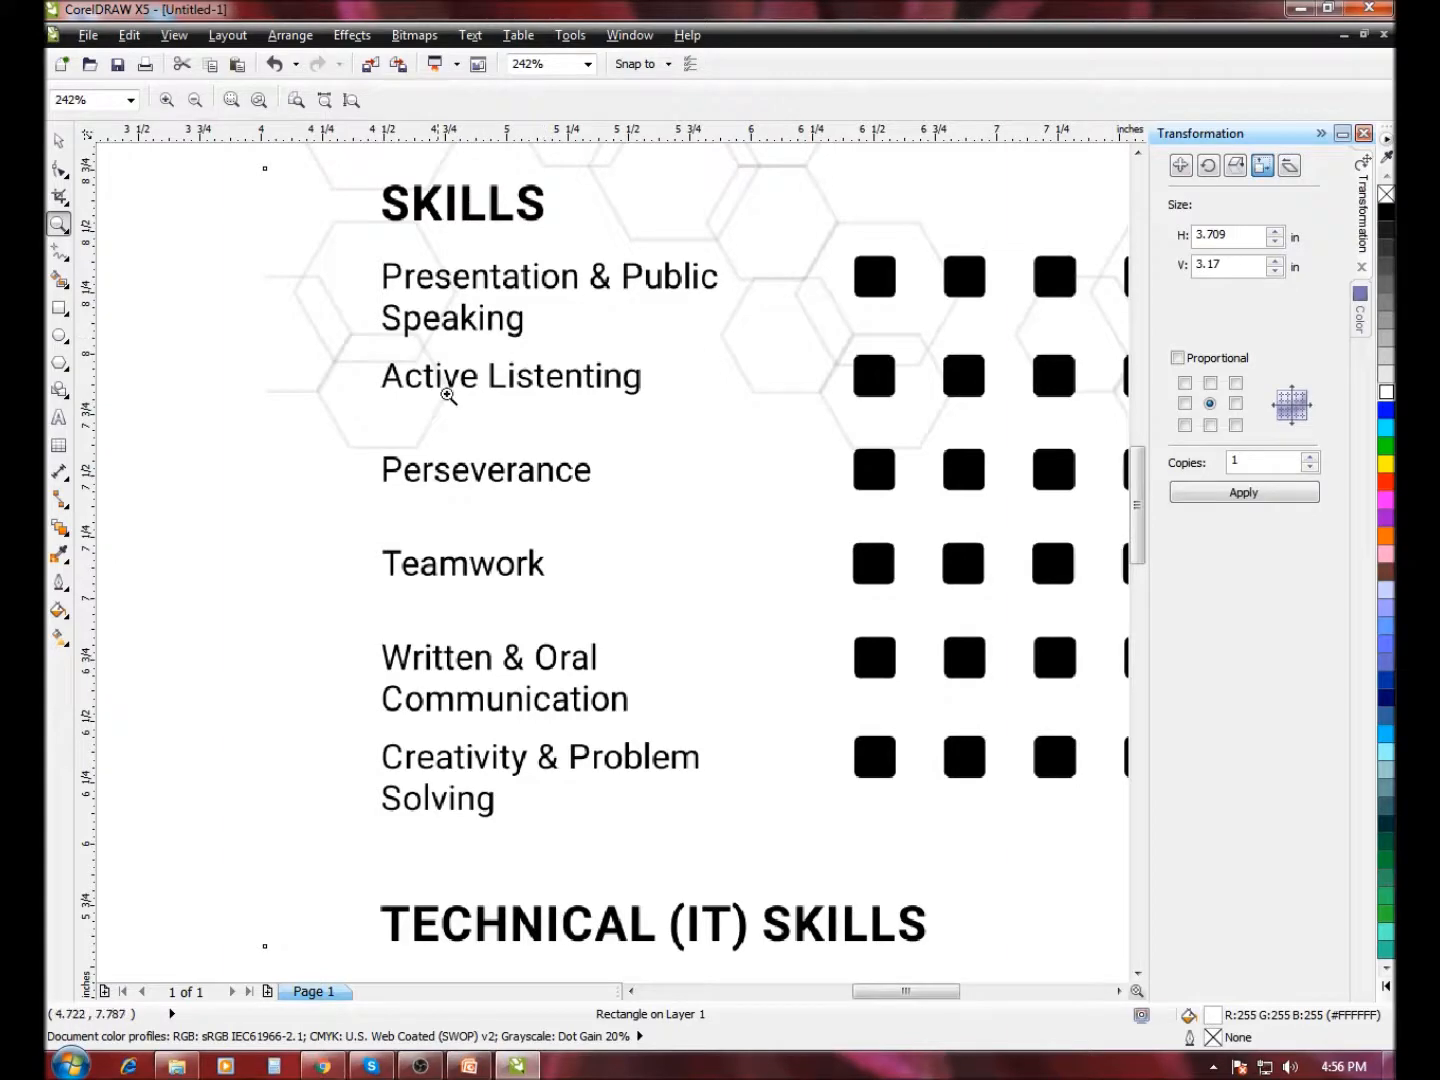
right_click(525, 535)
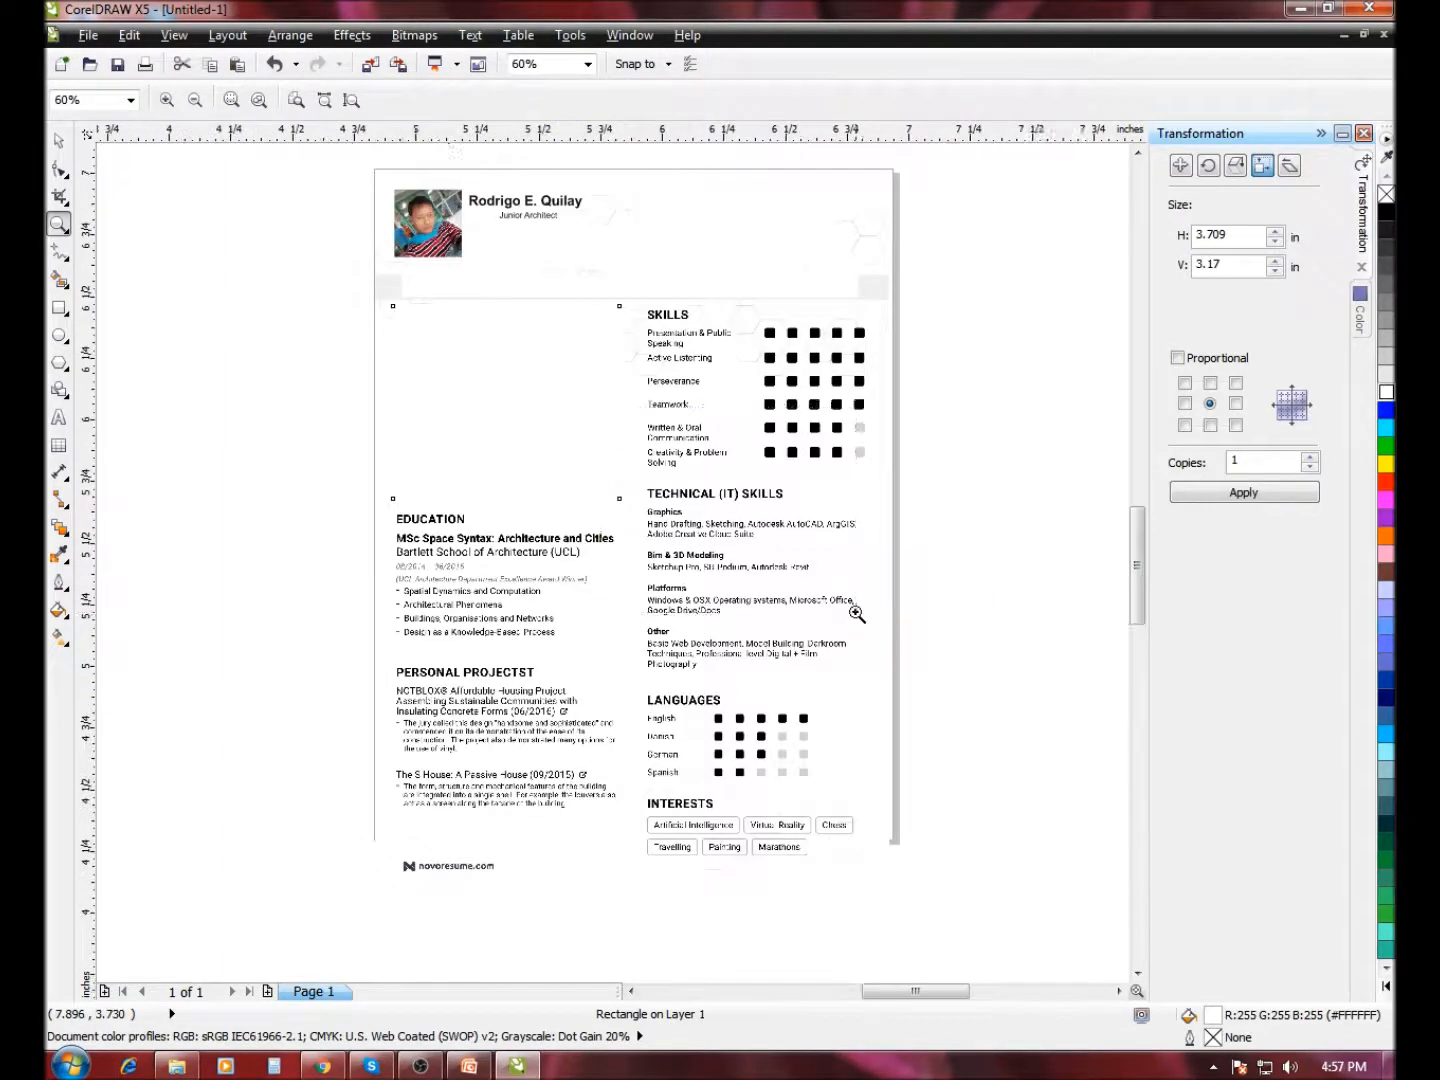
left_click(857, 613)
right_click(675, 571)
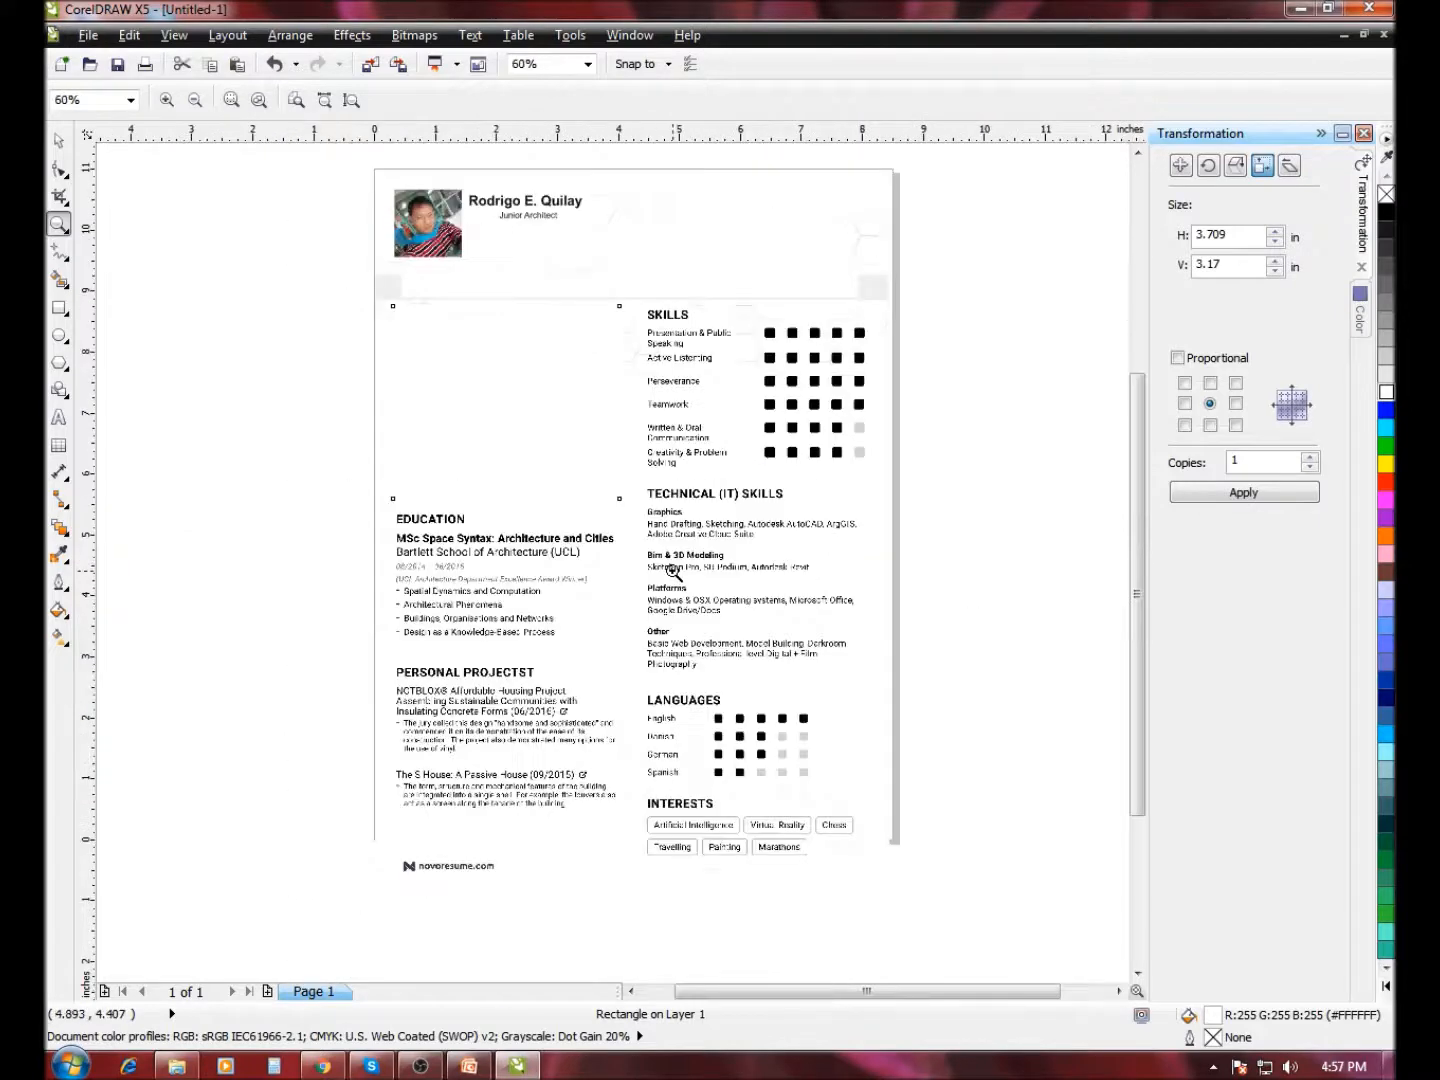
left_click_drag(603, 474, 940, 721)
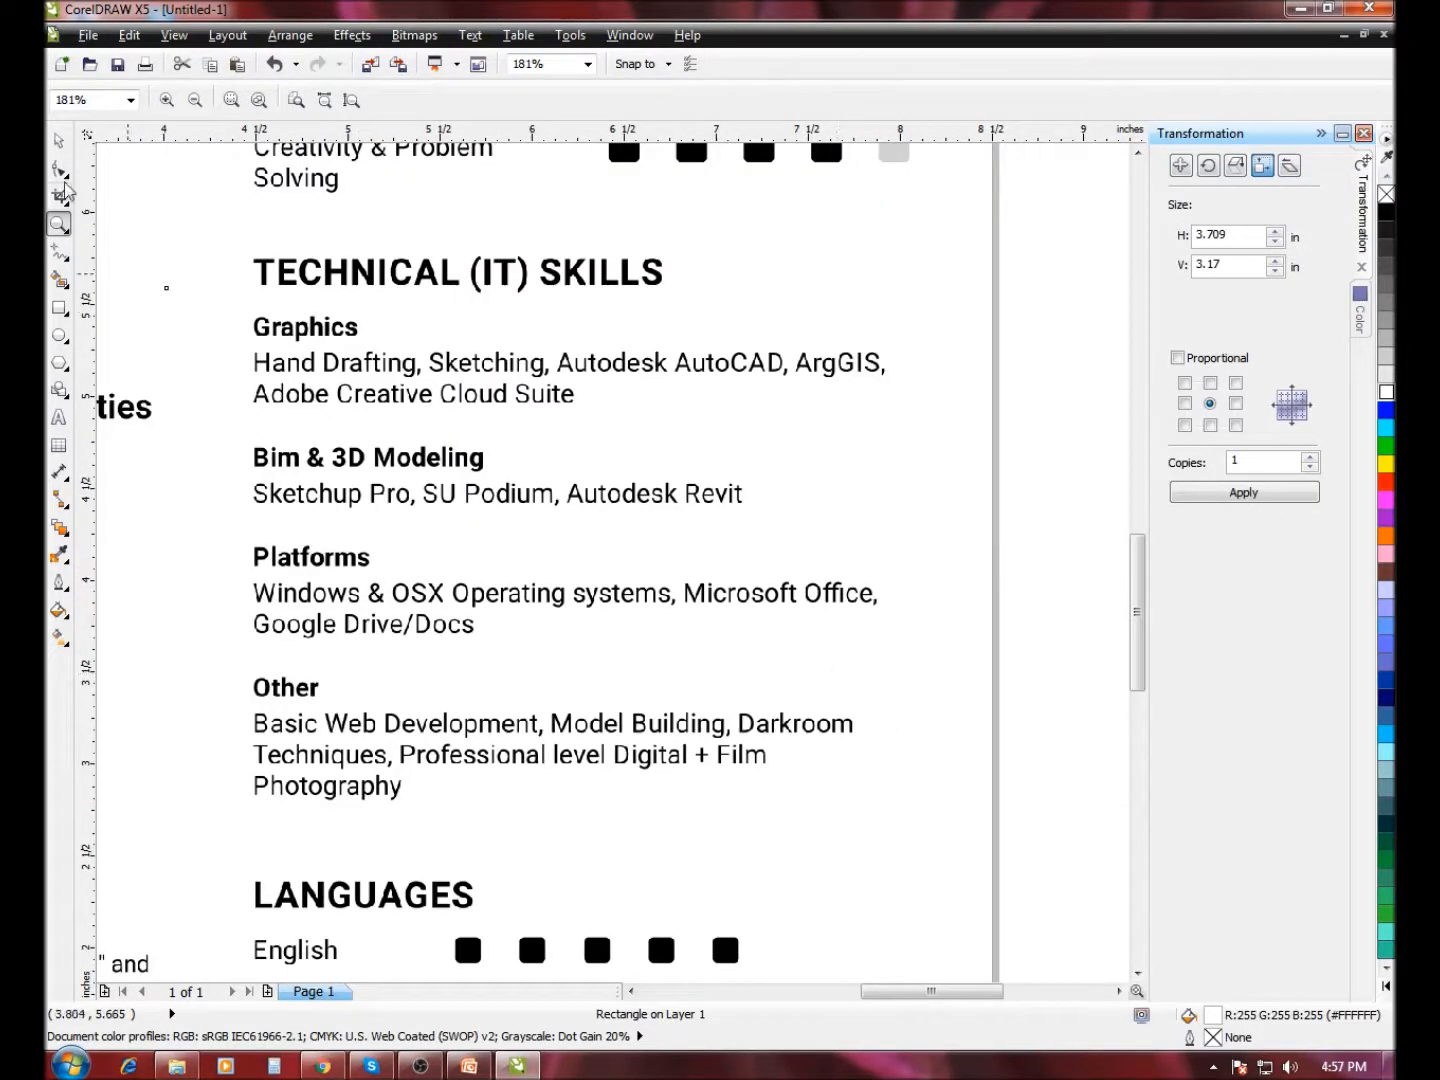
key("space")
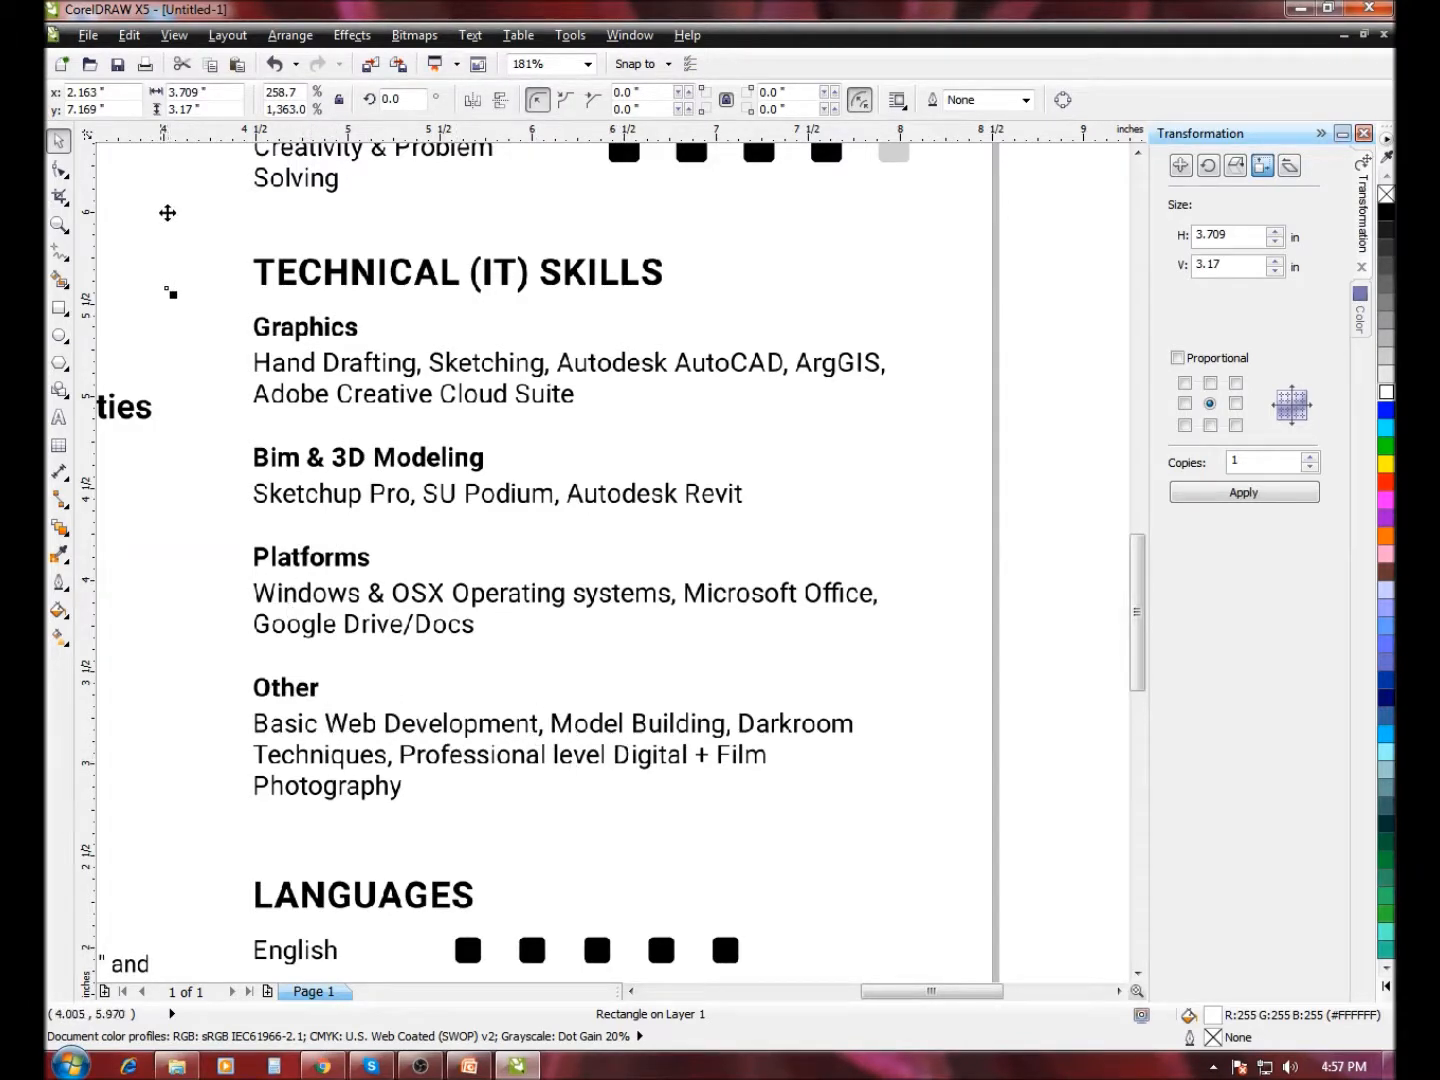
left_click(59, 224)
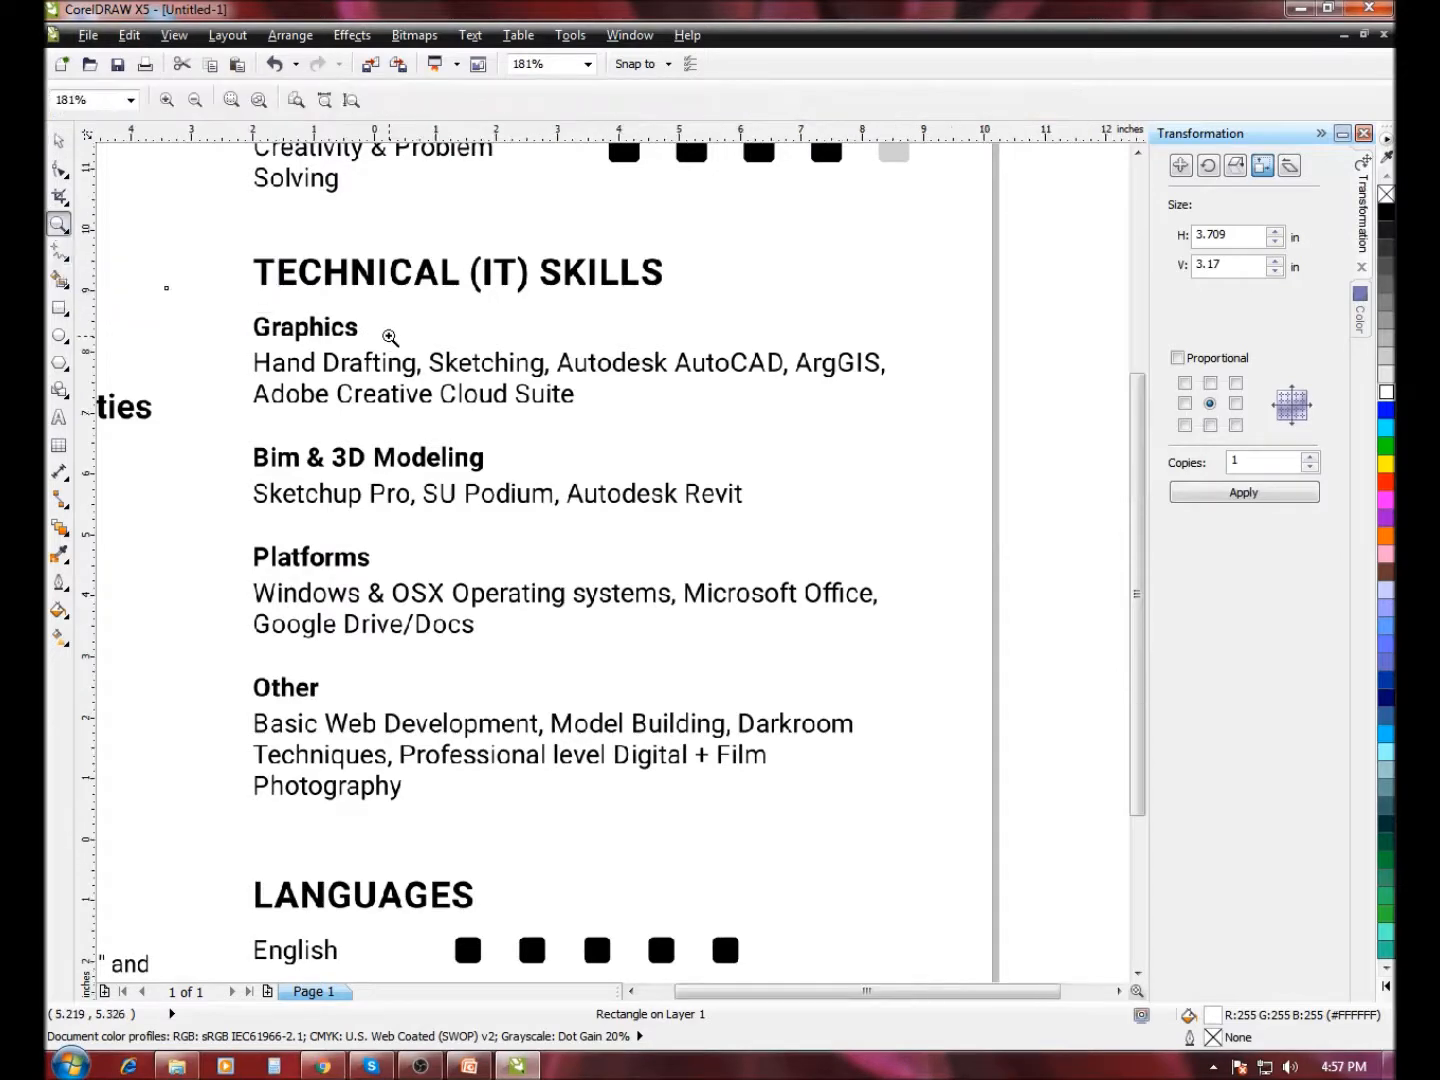
- Examine the Languages and Interests sections of the resume up close
right_click(389, 337)
left_click(58, 141)
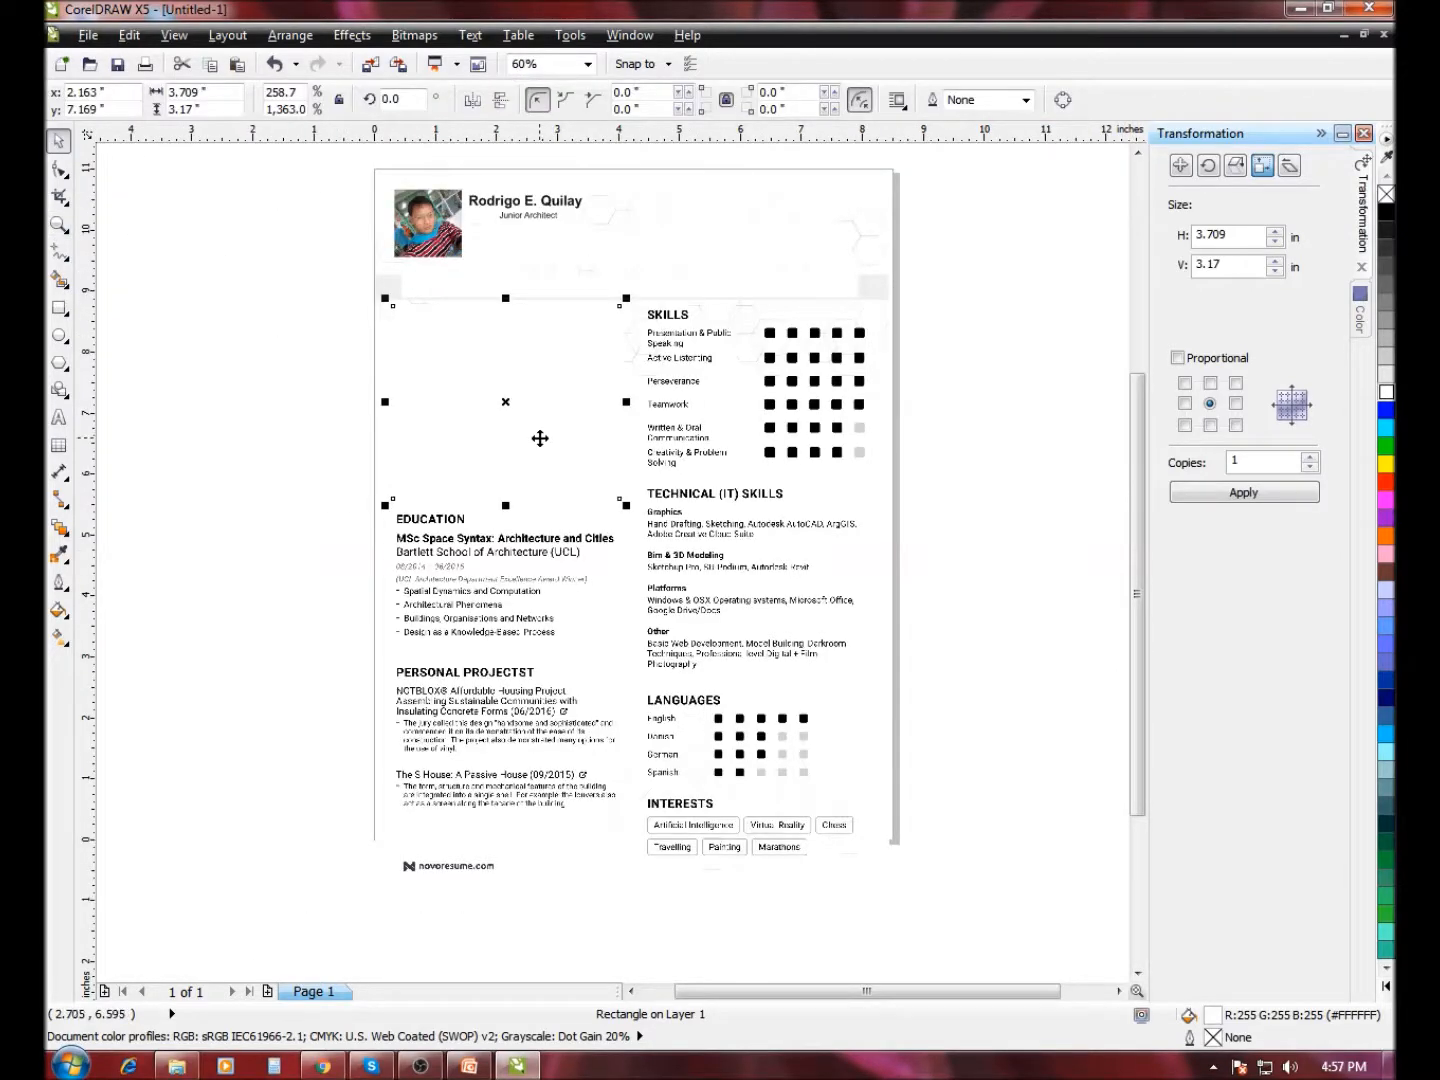
left_click(58, 227)
left_click_drag(586, 656, 875, 880)
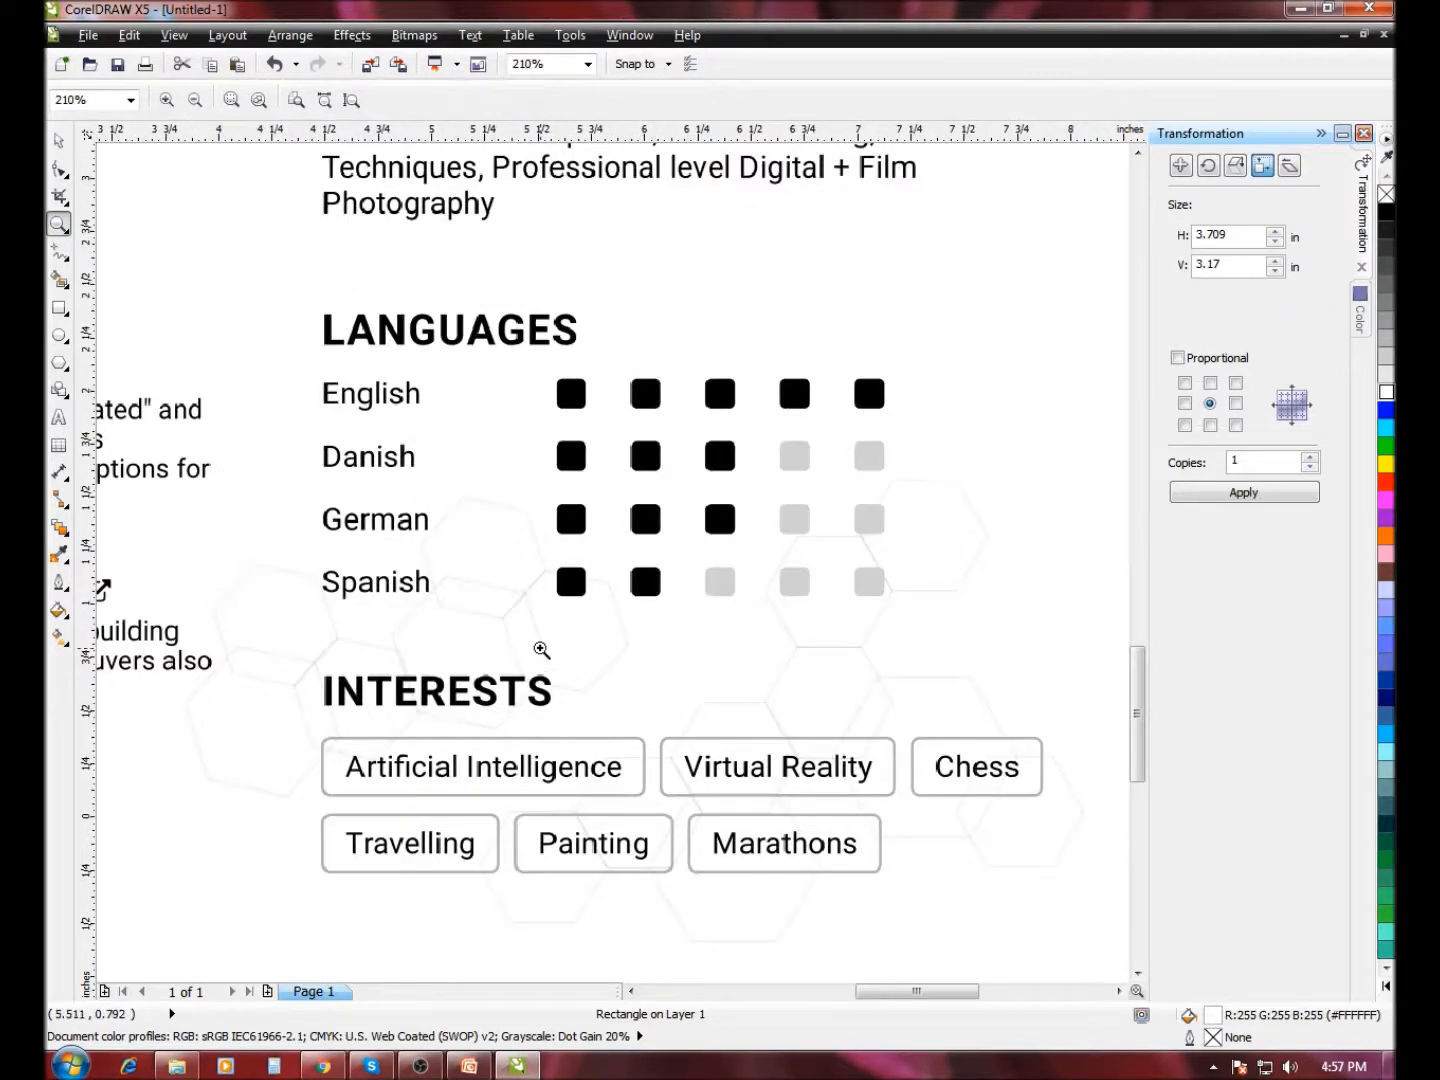
left_click_drag(311, 660, 1061, 939)
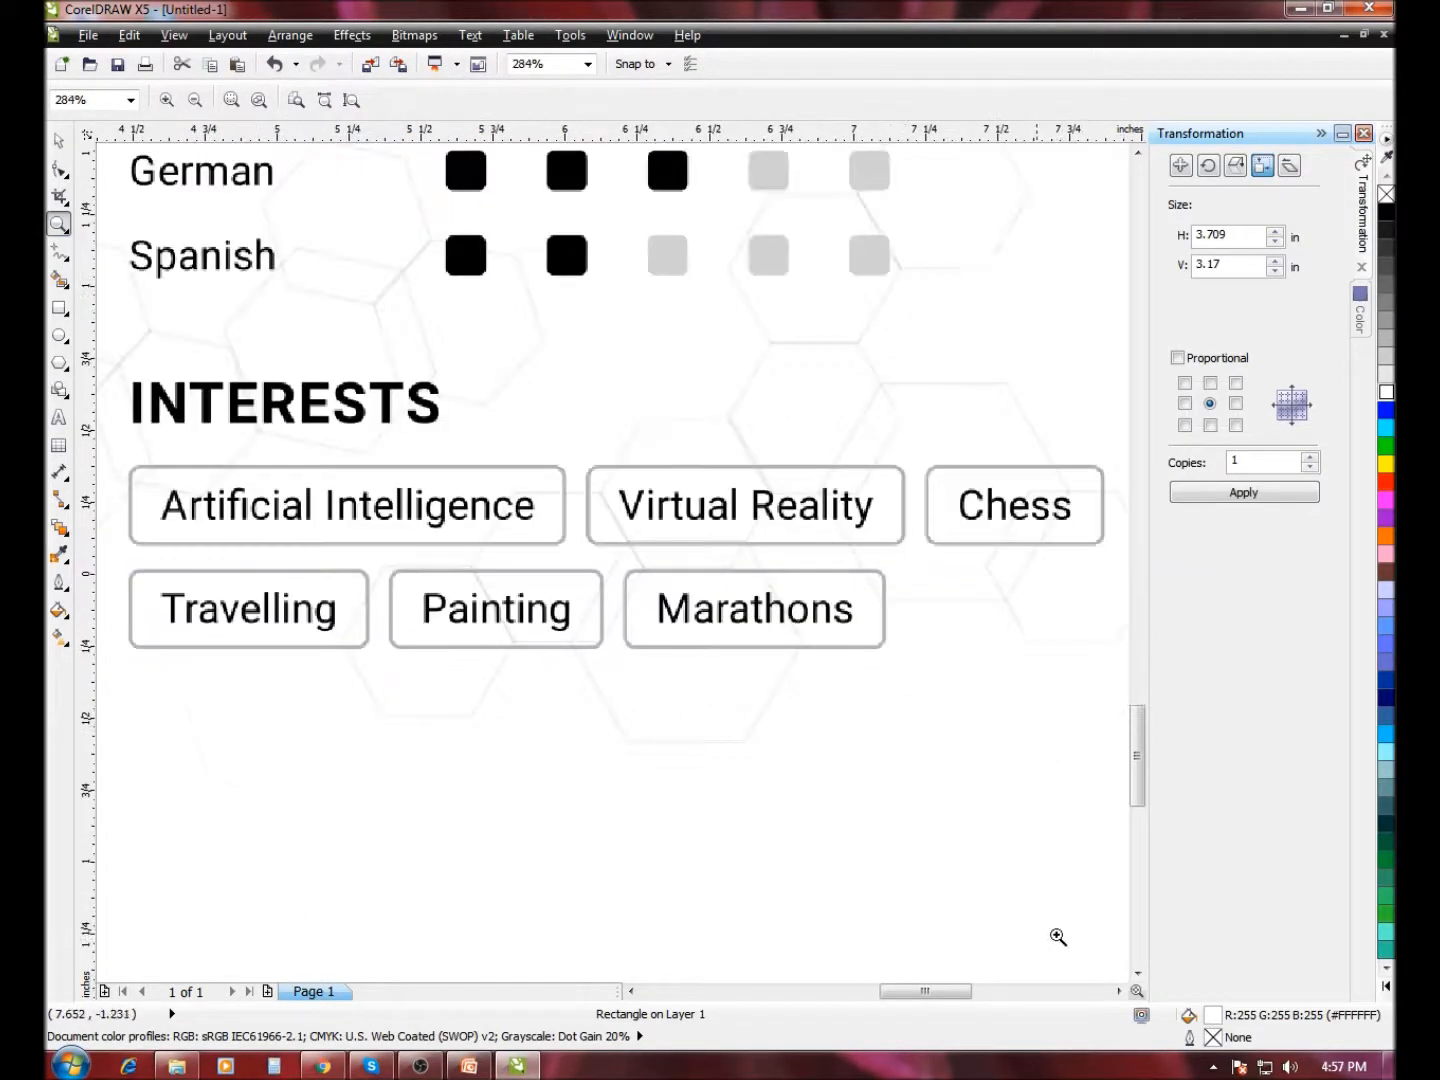
right_click(762, 739)
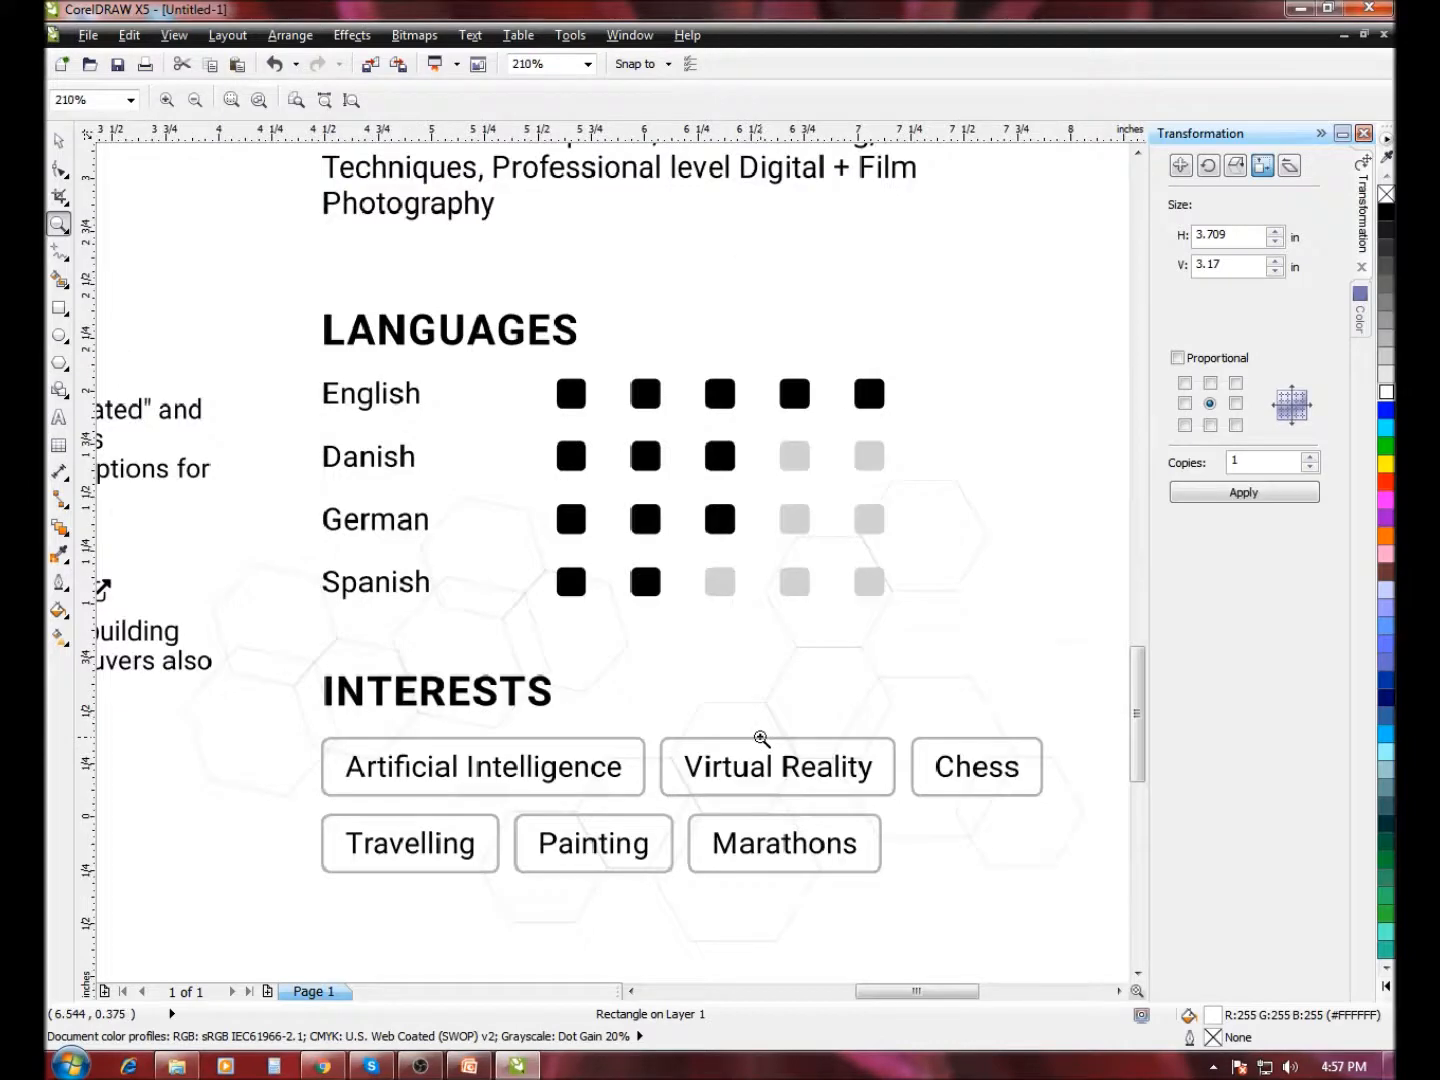
right_click(705, 703)
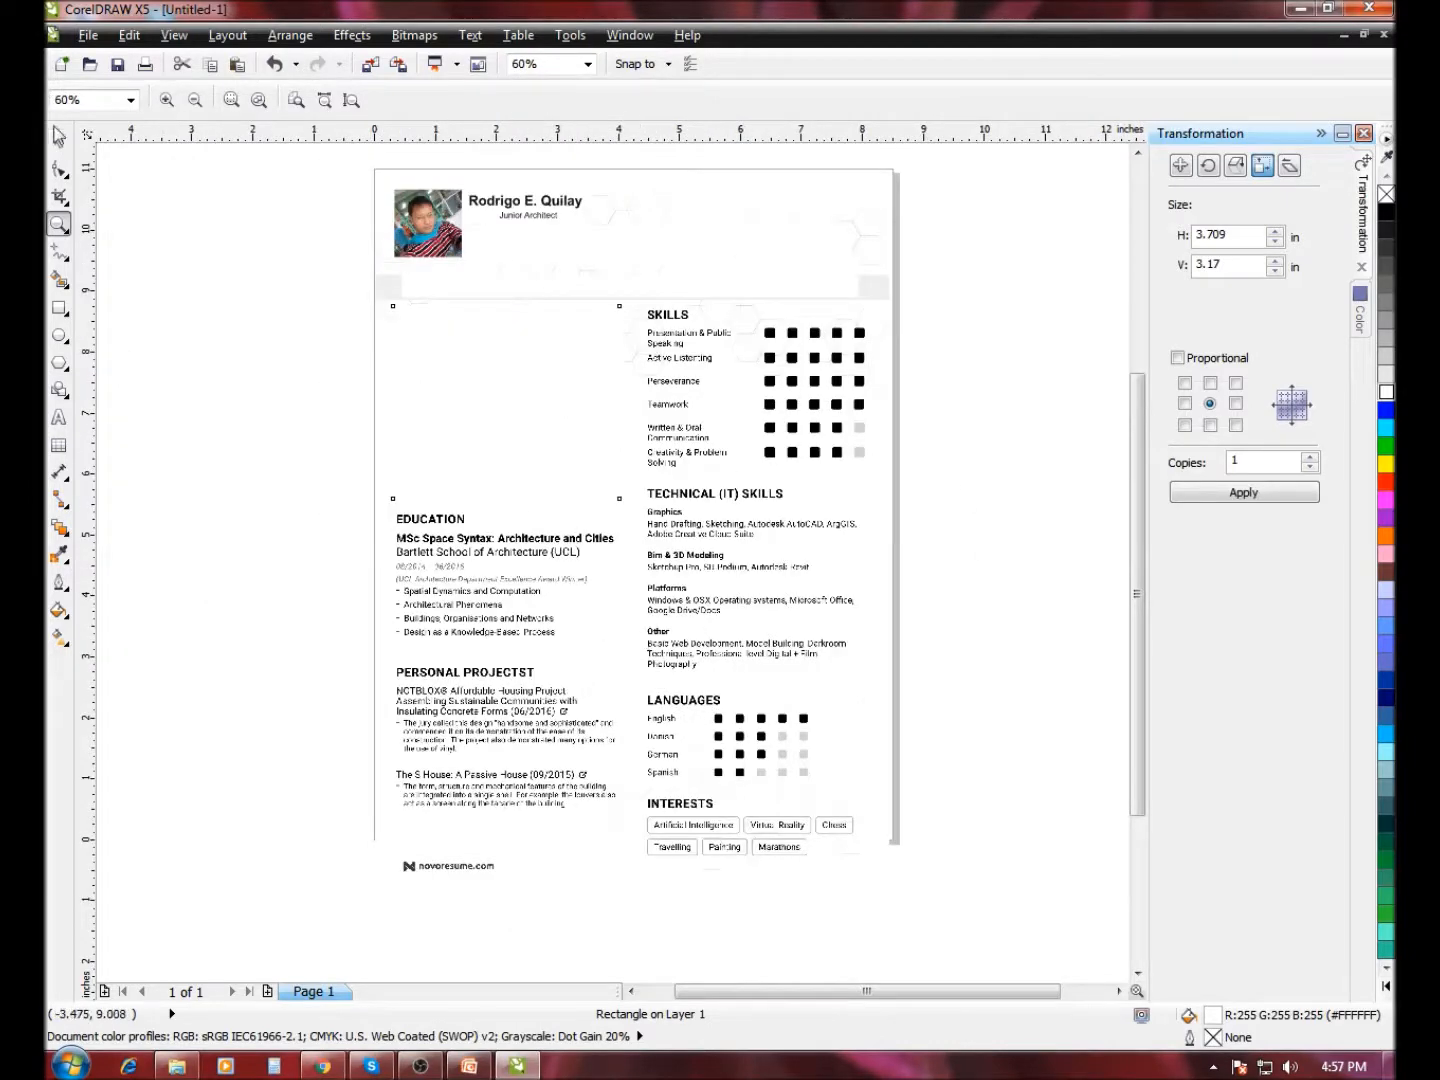
- Move the white cover rectangle off the Work Experience section to the blank area right of the page
key("space")
left_click_drag(430, 396, 959, 414)
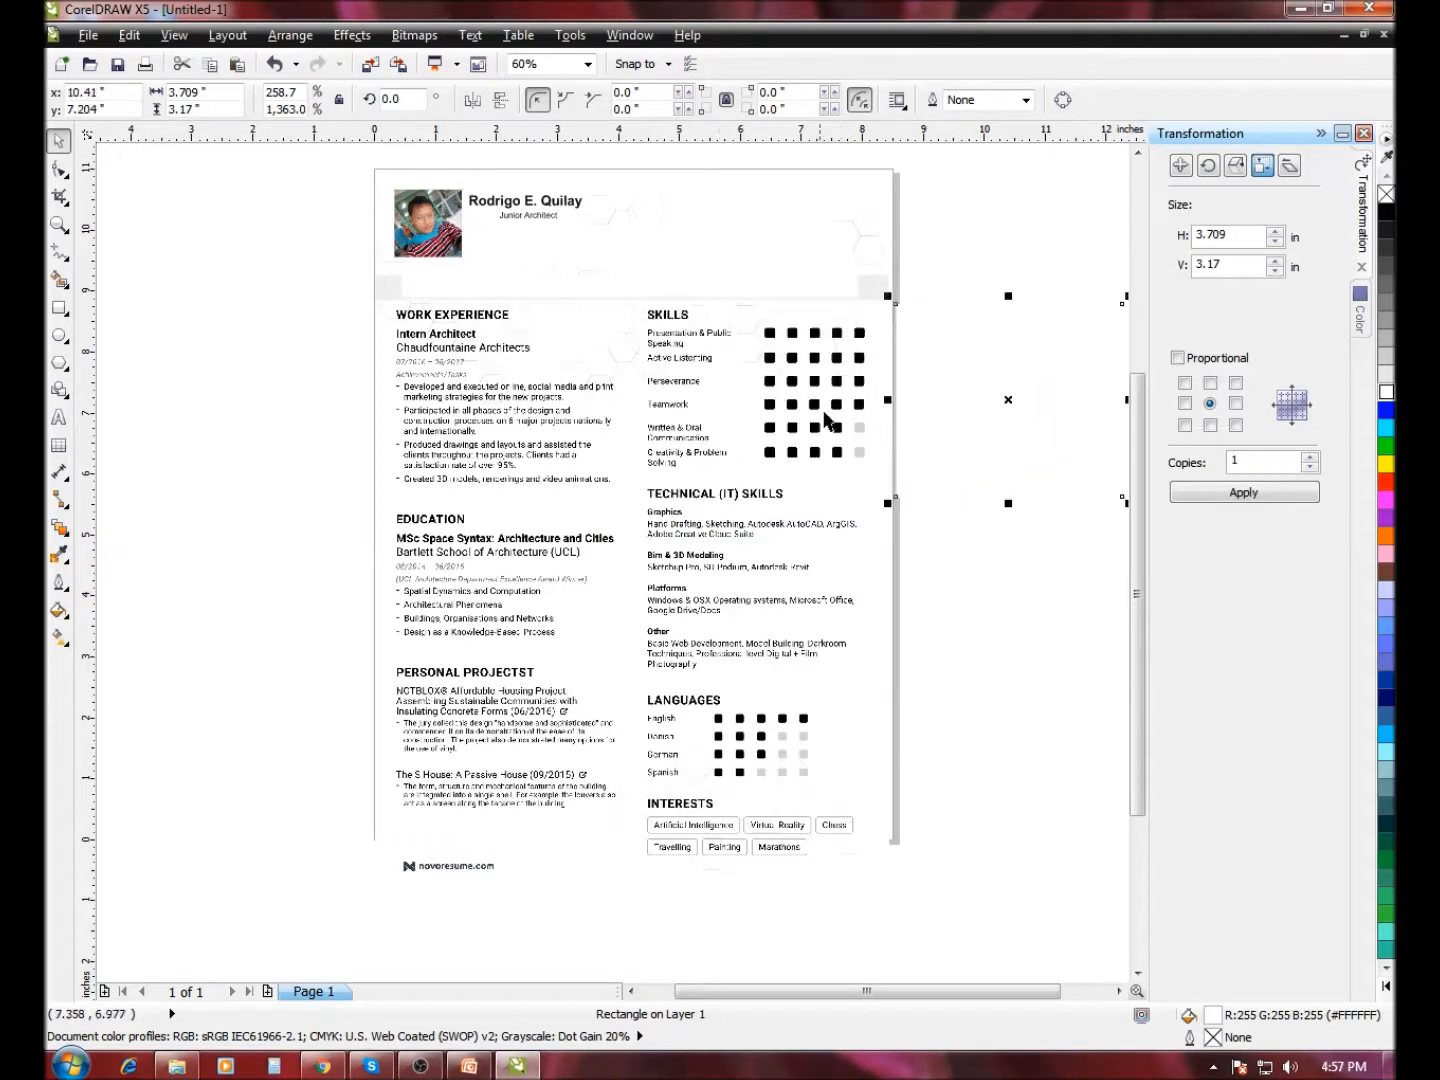
- Draw a black-filled square about 0.176 in wide over the first rating square of the Presentation & Public Speaking row
left_click(59, 224)
left_click_drag(718, 313, 932, 489)
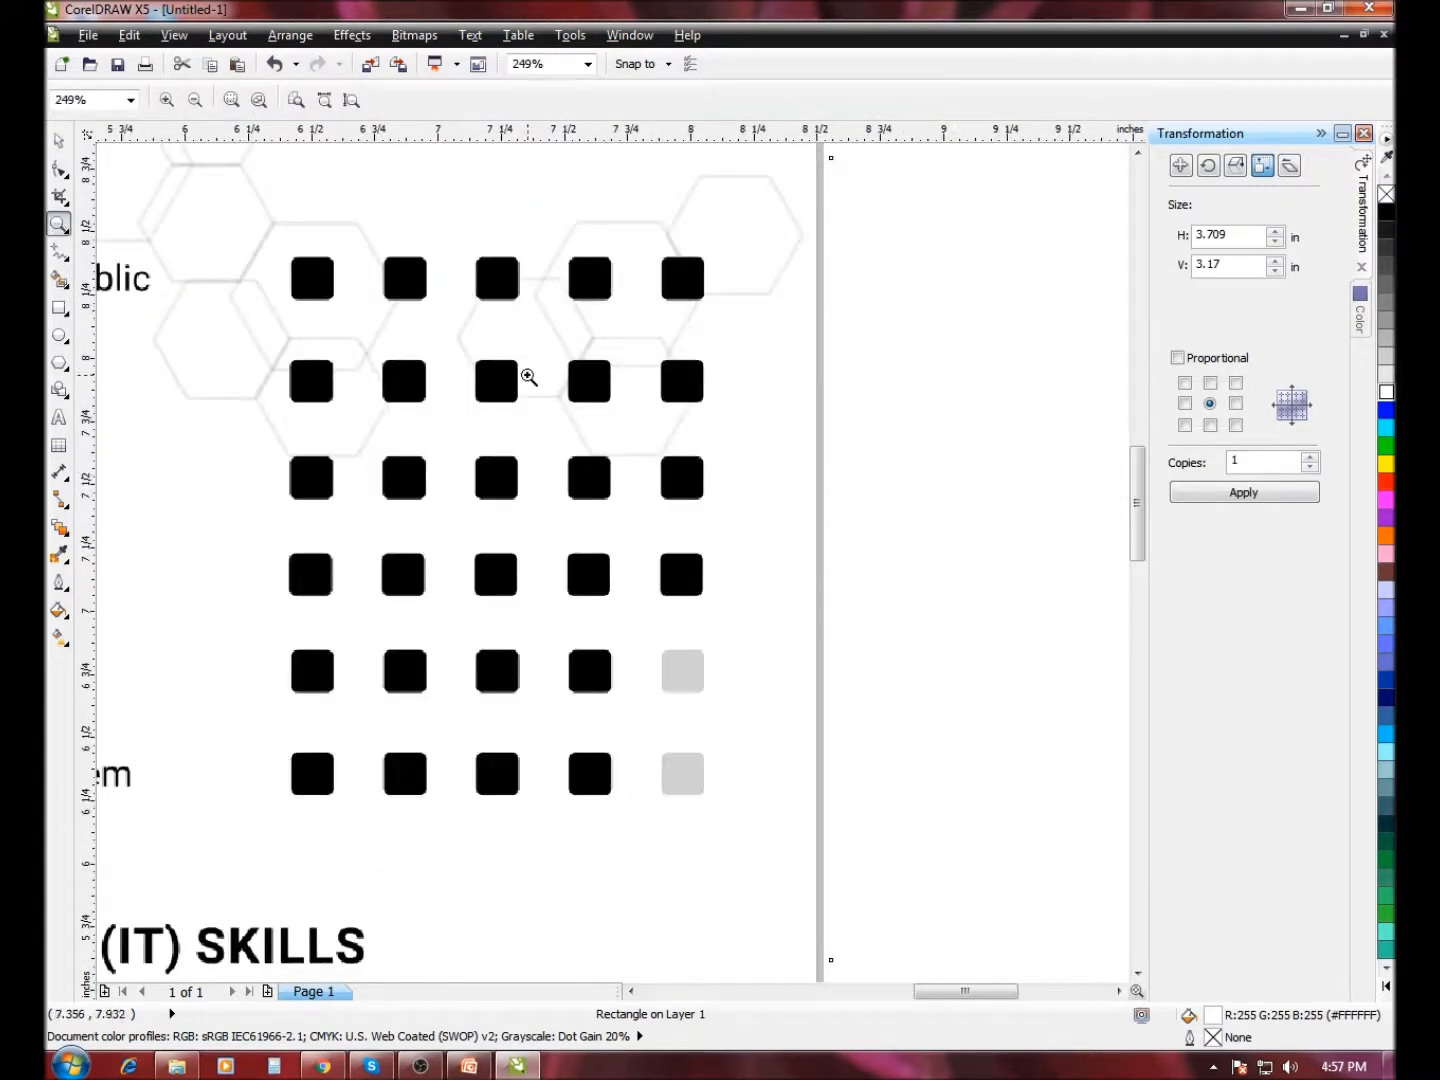
left_click_drag(276, 312, 462, 470)
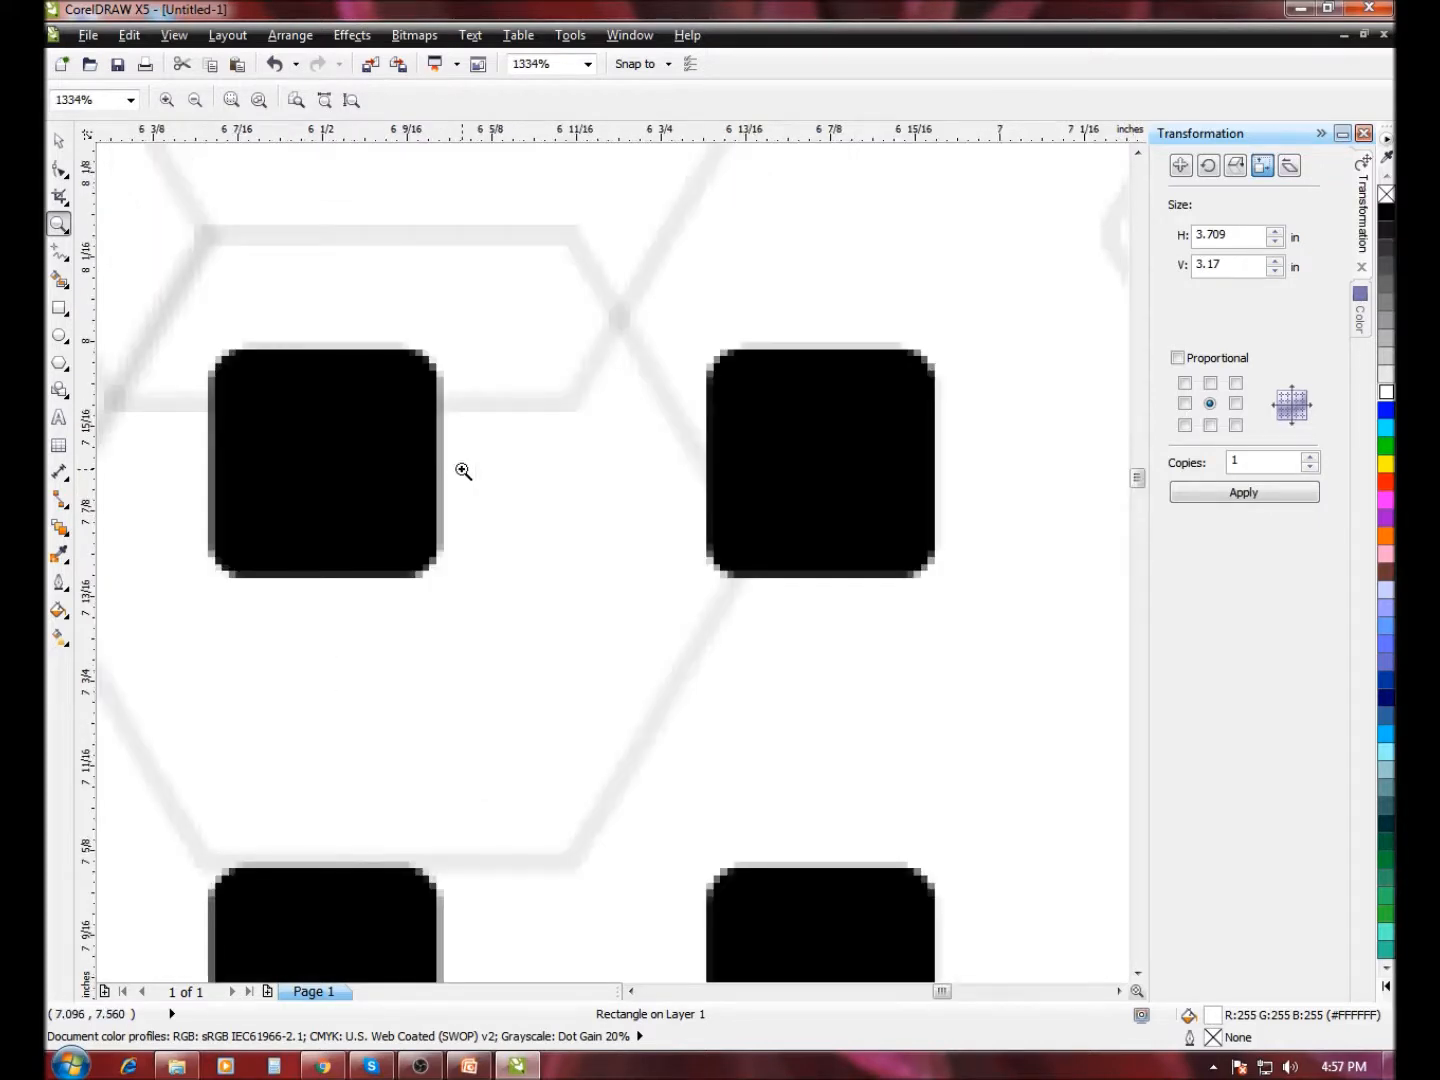
right_click(463, 471)
right_click(464, 472)
left_click_drag(701, 302, 901, 485)
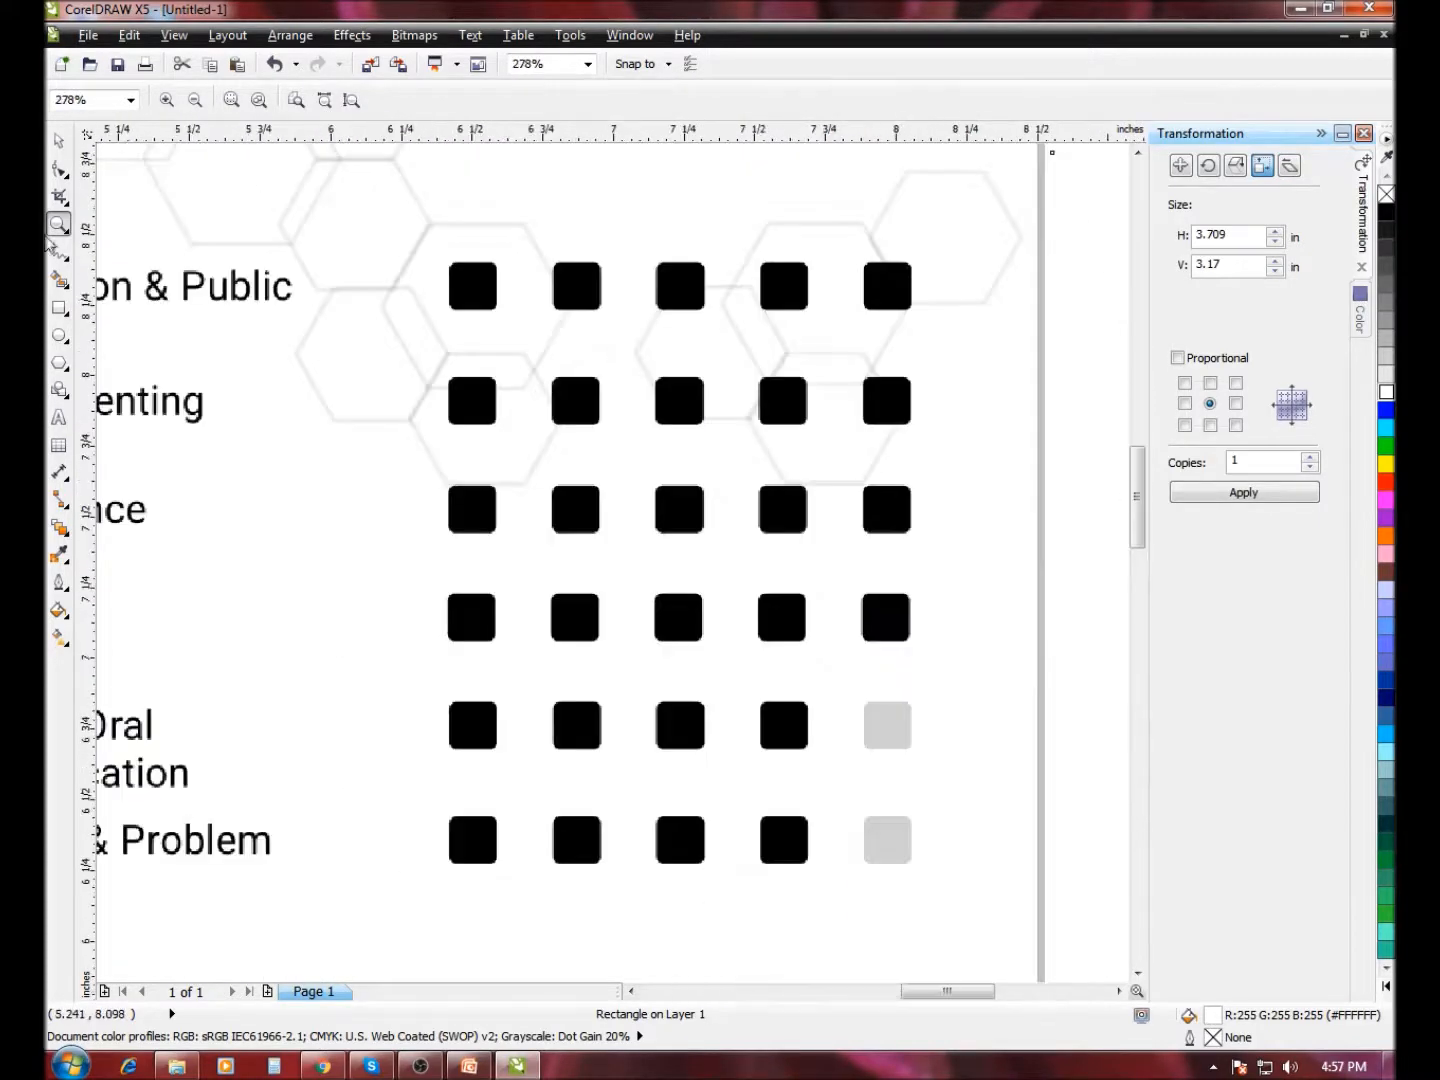
left_click(58, 309)
left_click_drag(448, 263, 498, 314)
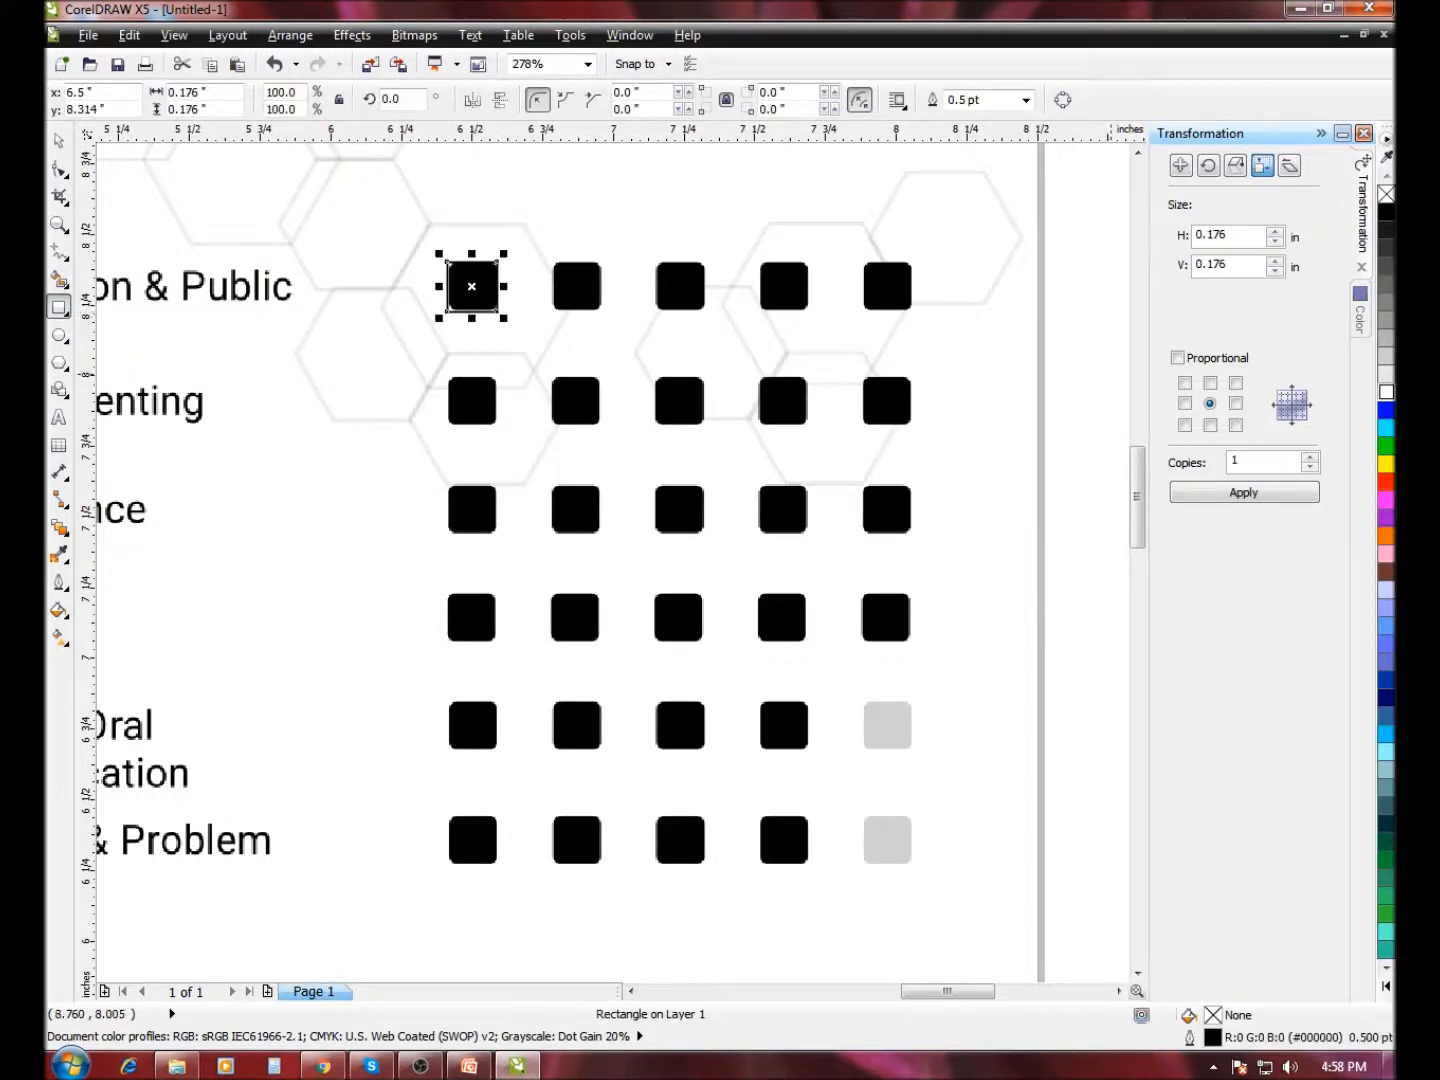
left_click(1386, 212)
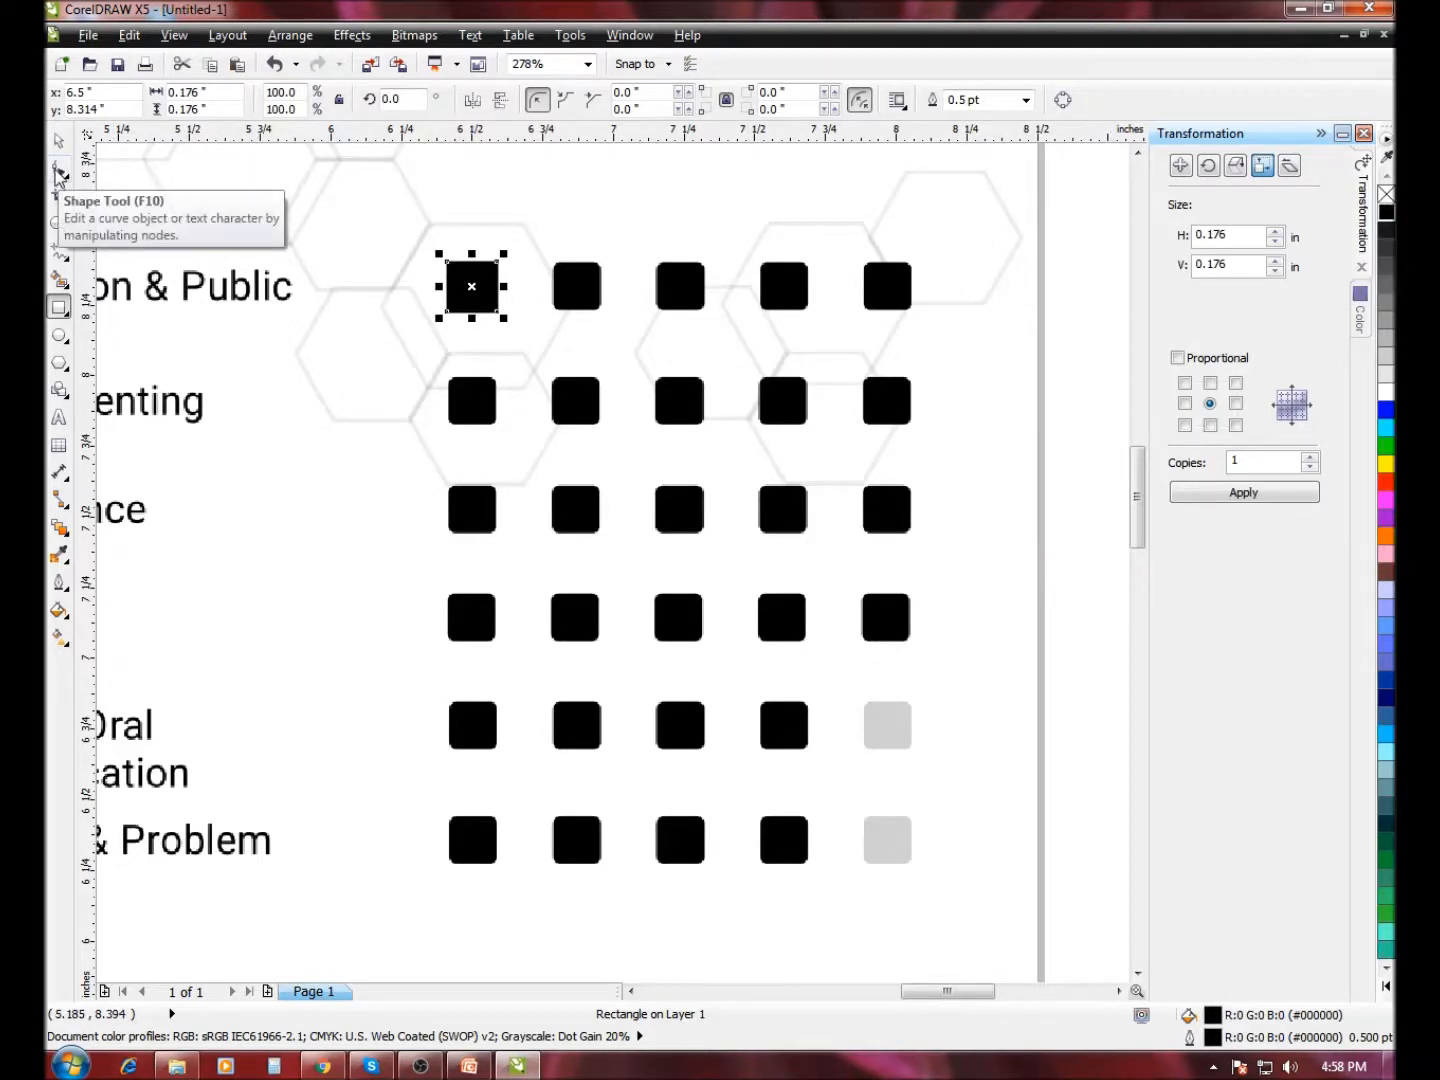
- Round the new black square's corners to a radius of about 0.015 in
left_click(66, 175)
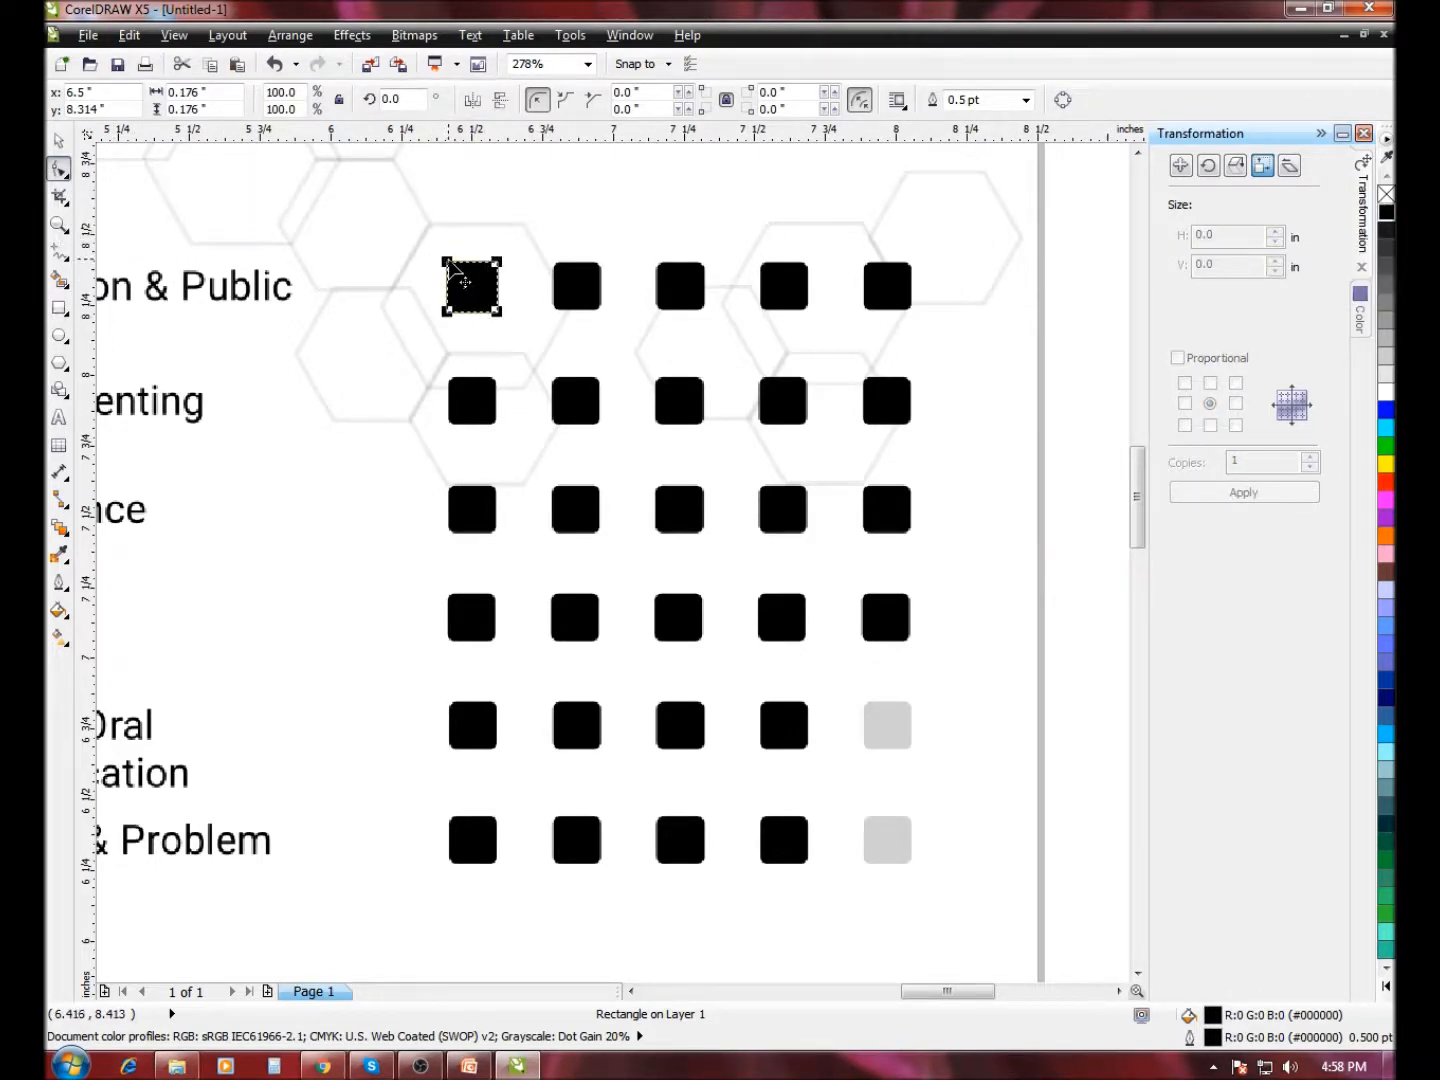
left_click_drag(448, 262, 466, 283)
left_click(59, 143)
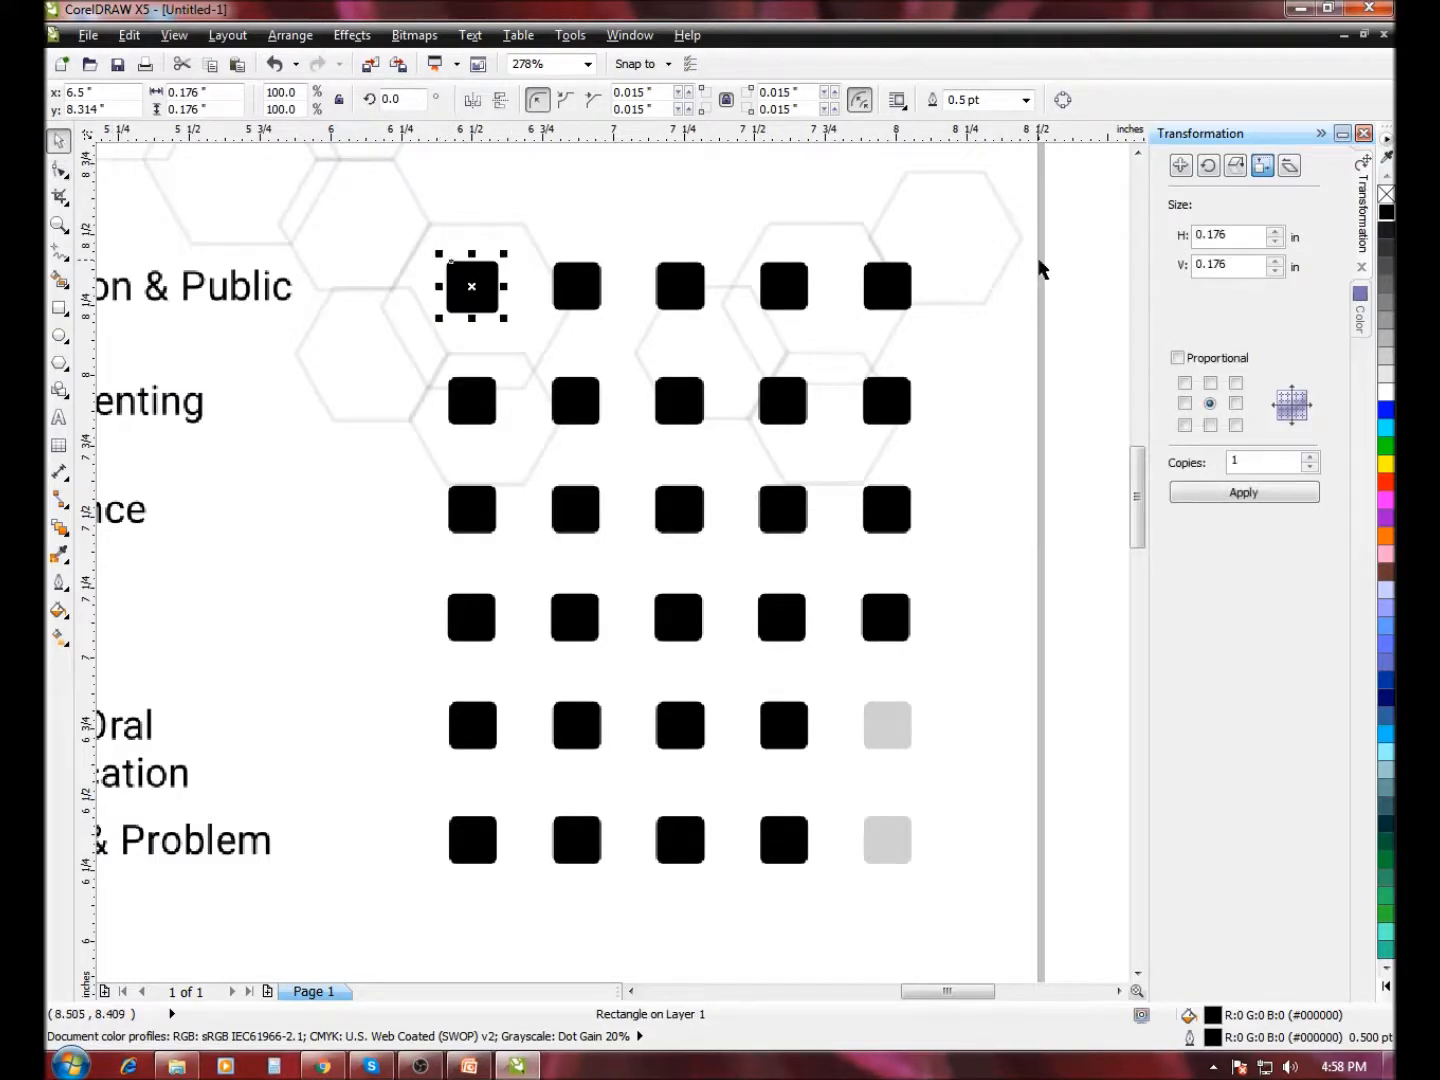
- Copy the rounded black square over the other four rating squares of the Presentation & Public Speaking row
left_click(1182, 168)
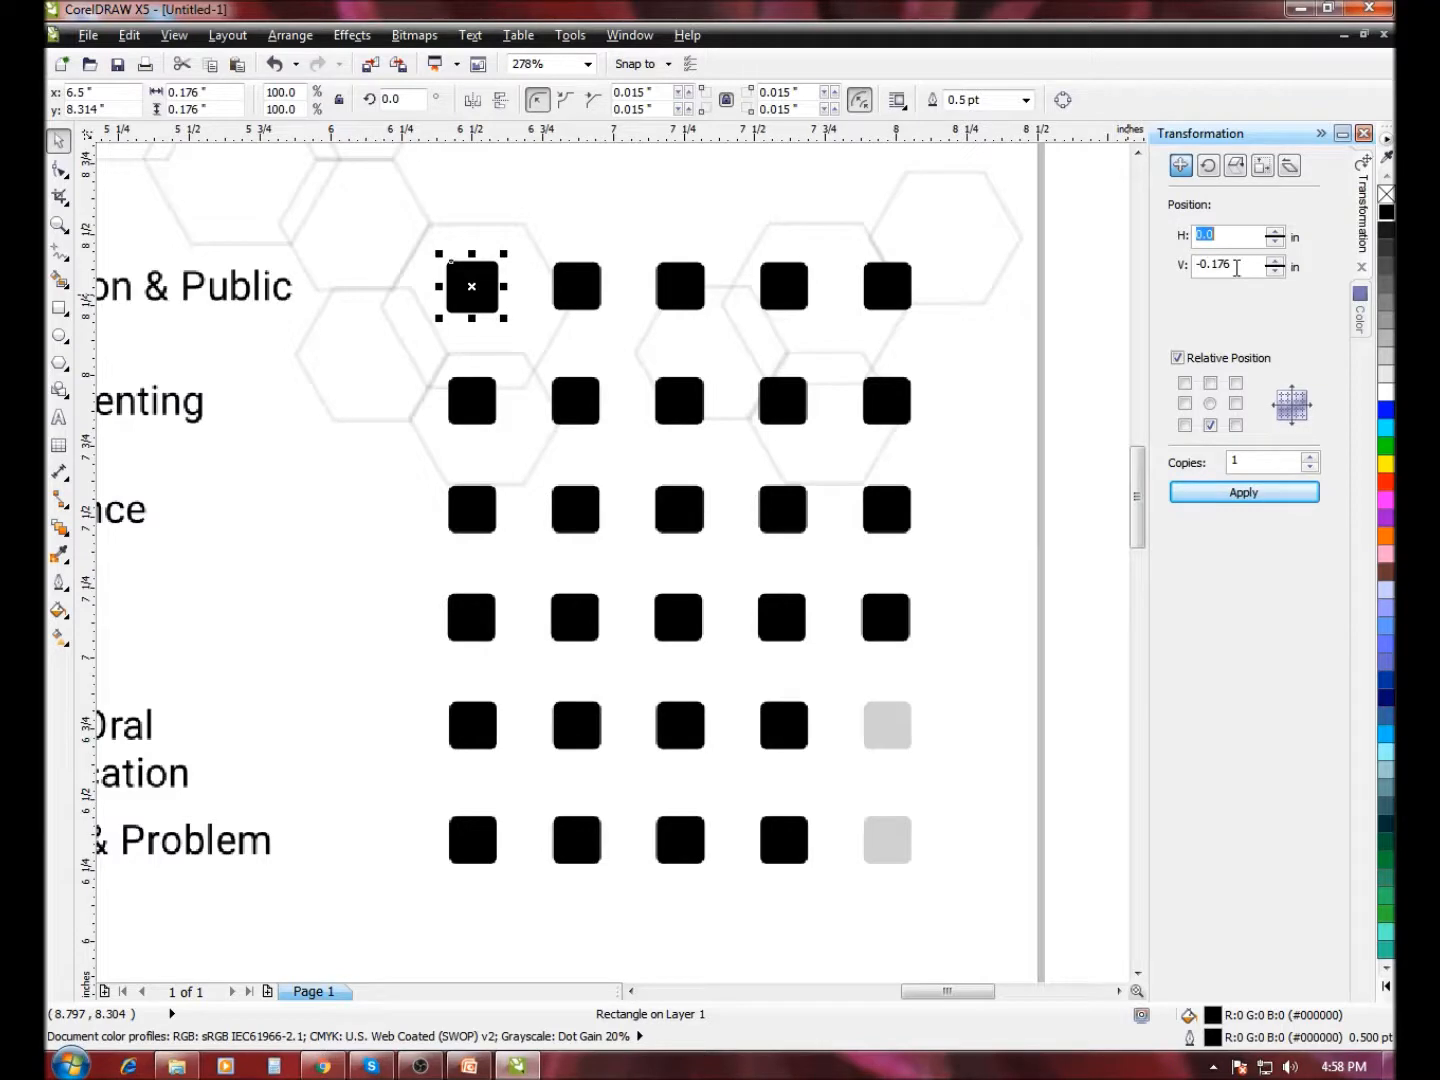
left_click_drag(477, 302, 881, 301)
left_click(648, 349)
left_click(778, 334)
left_click(829, 332)
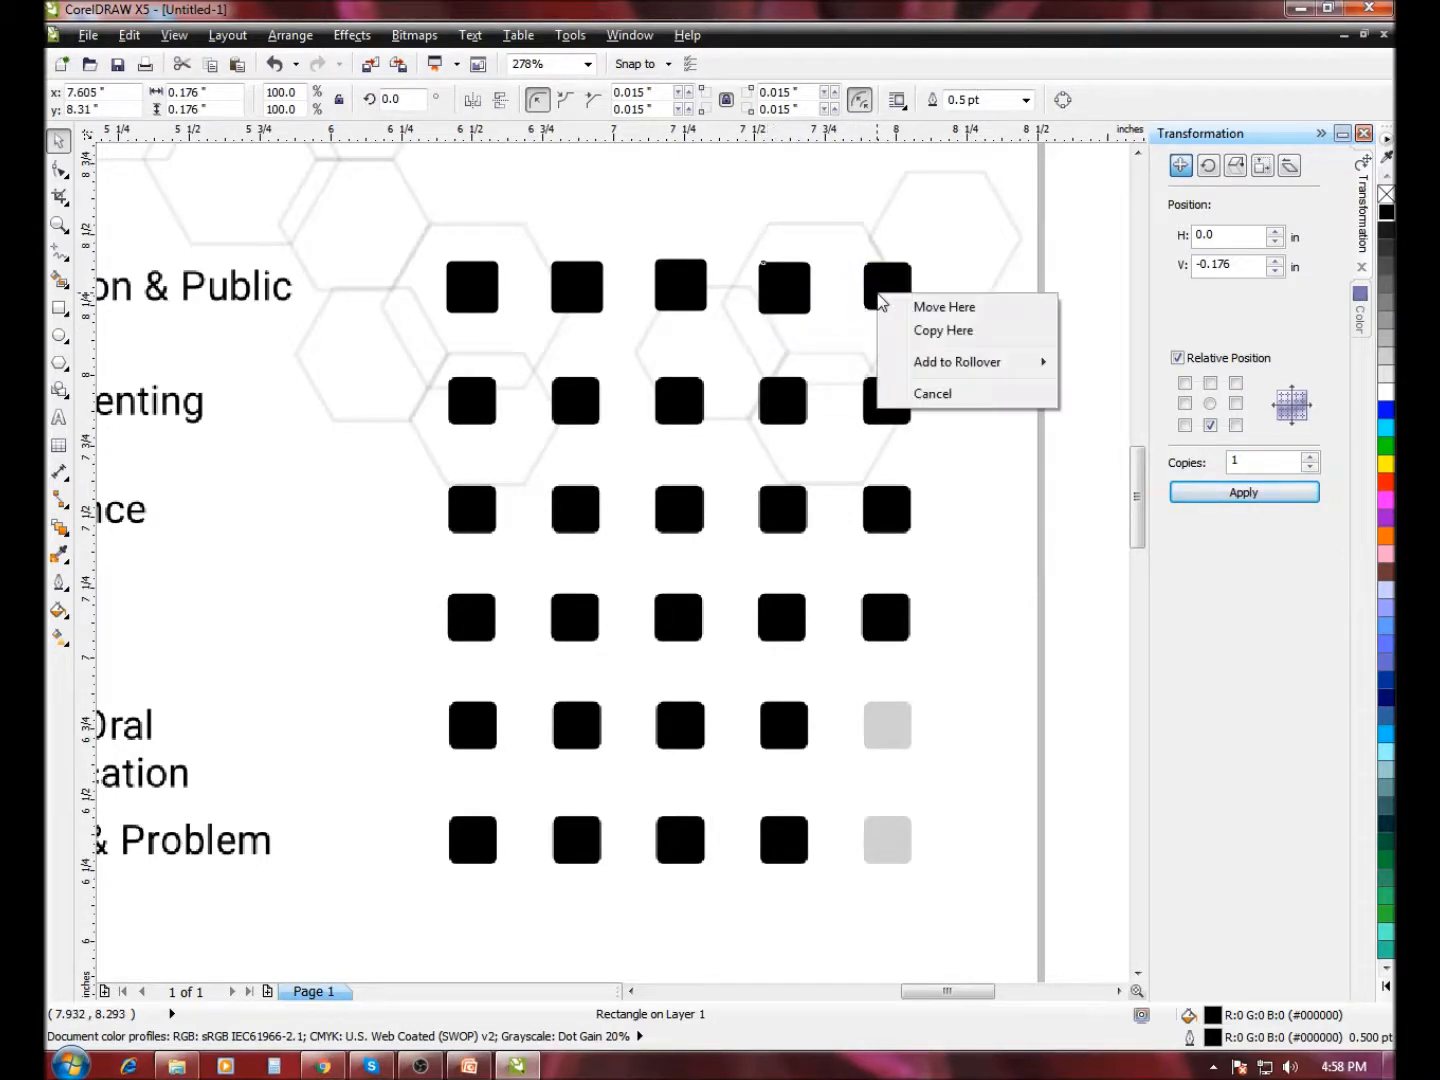
left_click(922, 328)
- Nudge the white rectangle beside the page farther right, clear of the skill rating squares
left_click_drag(1086, 244, 661, 326)
key("ctrl+z")
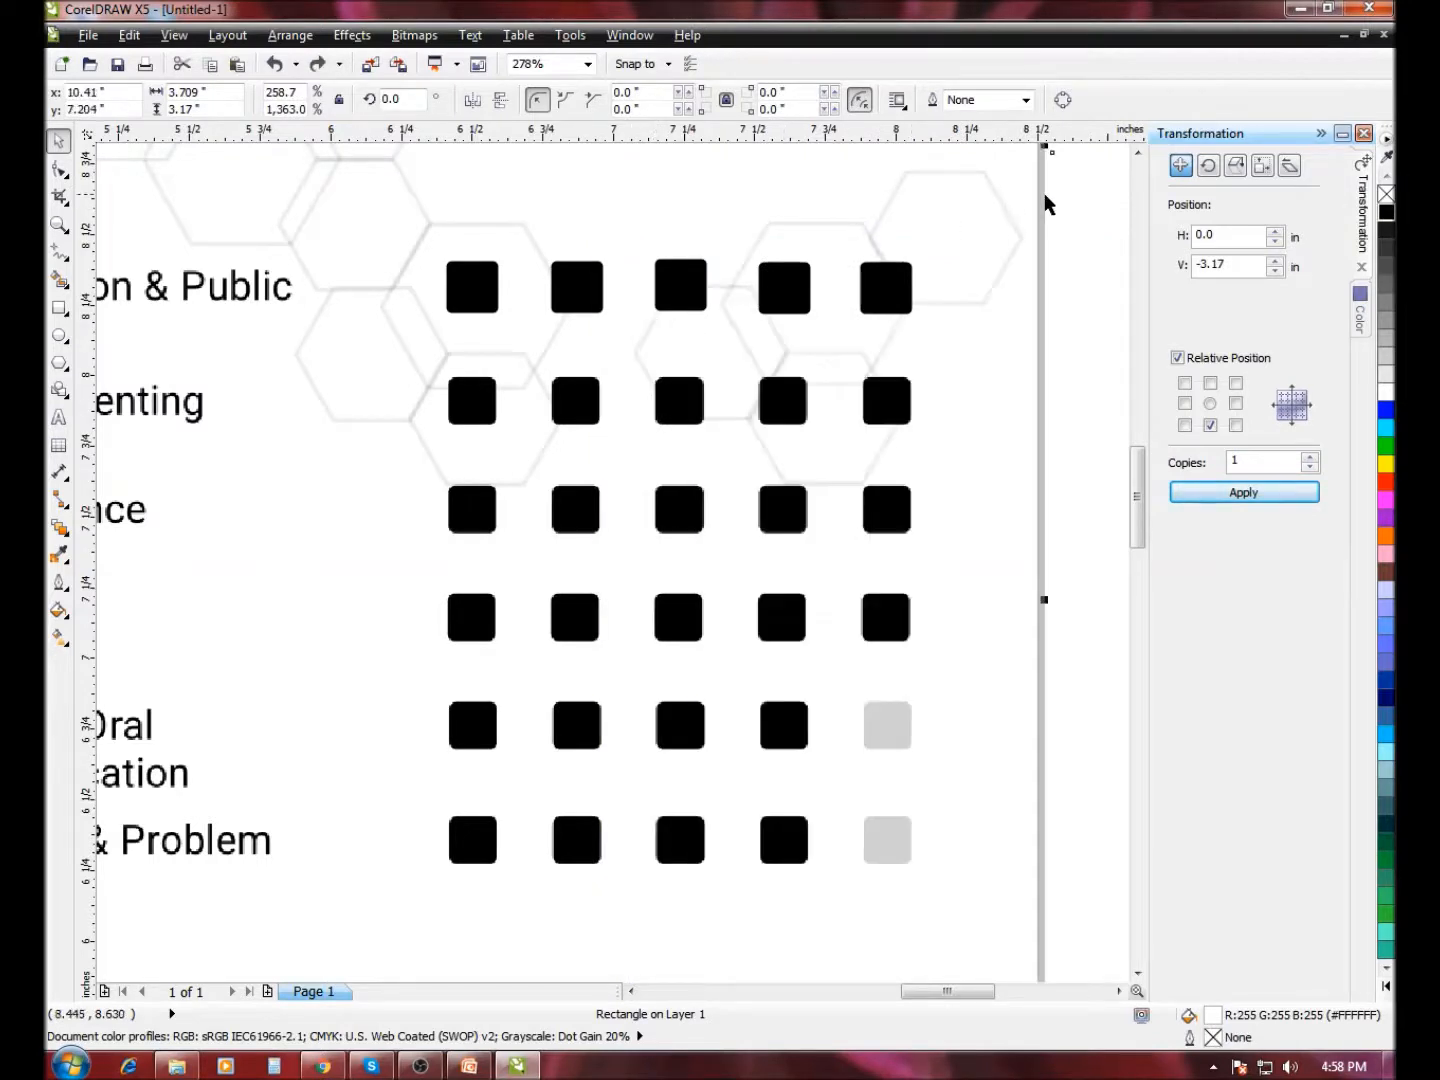
key("Right")
key("Right")
key("Right")
key("Right")
key("Right")
key("Right")
key("Right")
key("Right")
key("Right")
key("Right")
key("Right")
key("Right")
key("Right")
key("Right")
key("Right")
key("Right")
key("Right")
key("Right")
key("Right")
key("Right")
- Copy the row of five black squares over the next four skill rows, from Active Listening through Written & Oral Communication
left_click_drag(1061, 225, 395, 347)
left_click_drag(693, 295, 693, 410)
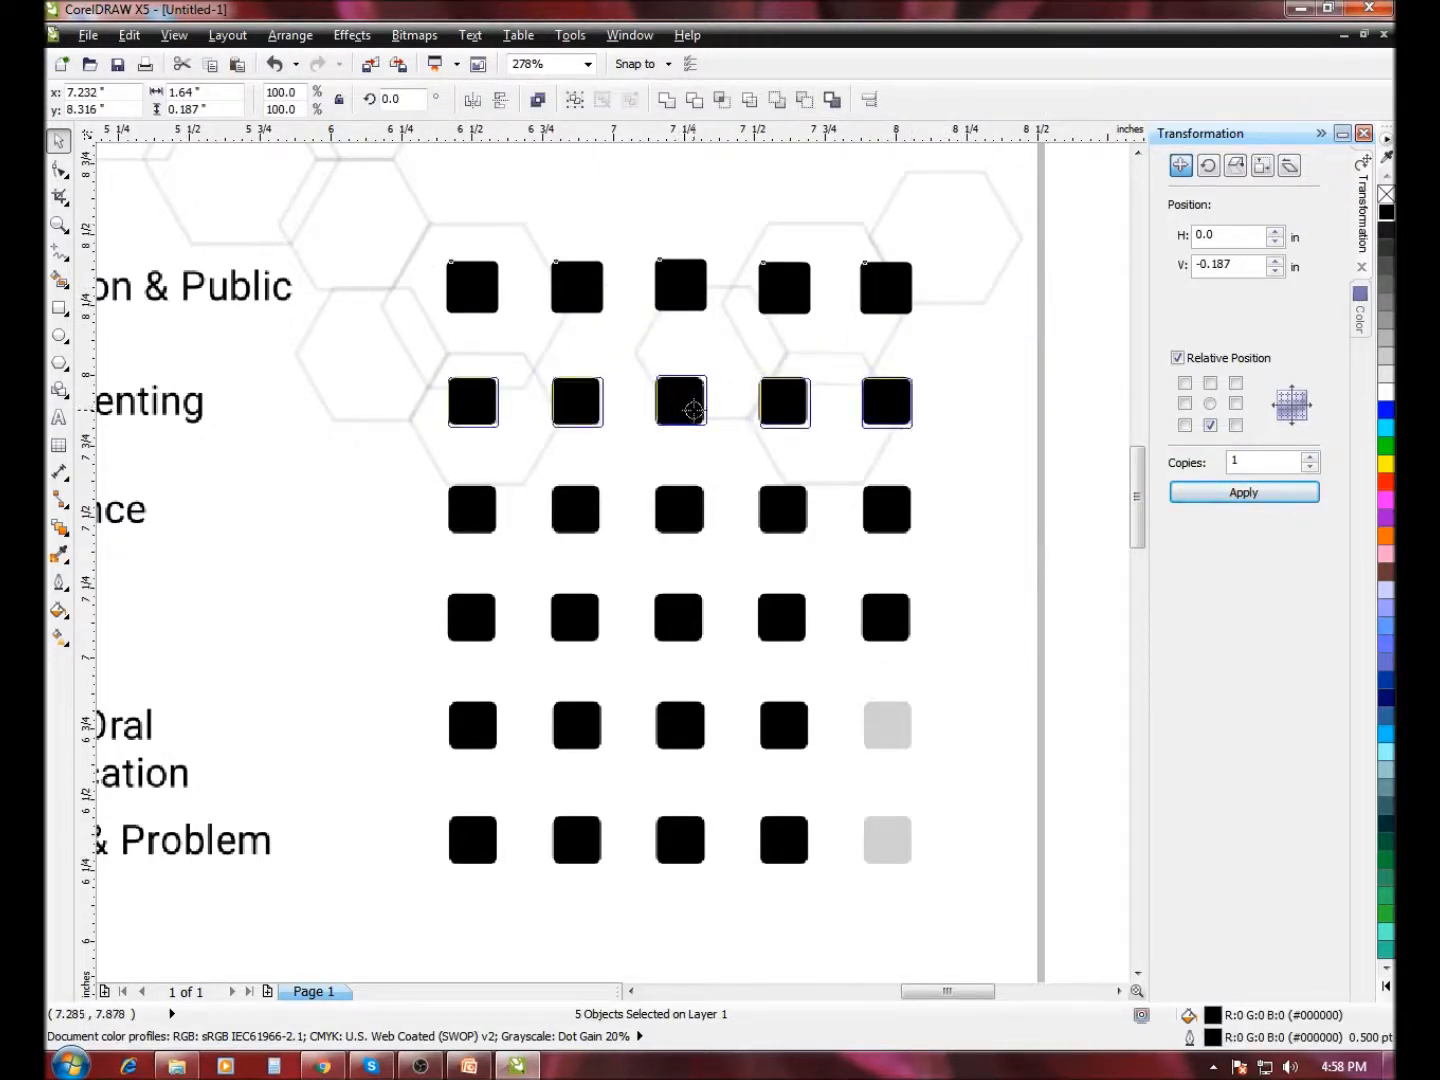
left_click(745, 447)
left_click_drag(691, 405, 694, 735)
left_click(744, 565)
left_click(739, 662)
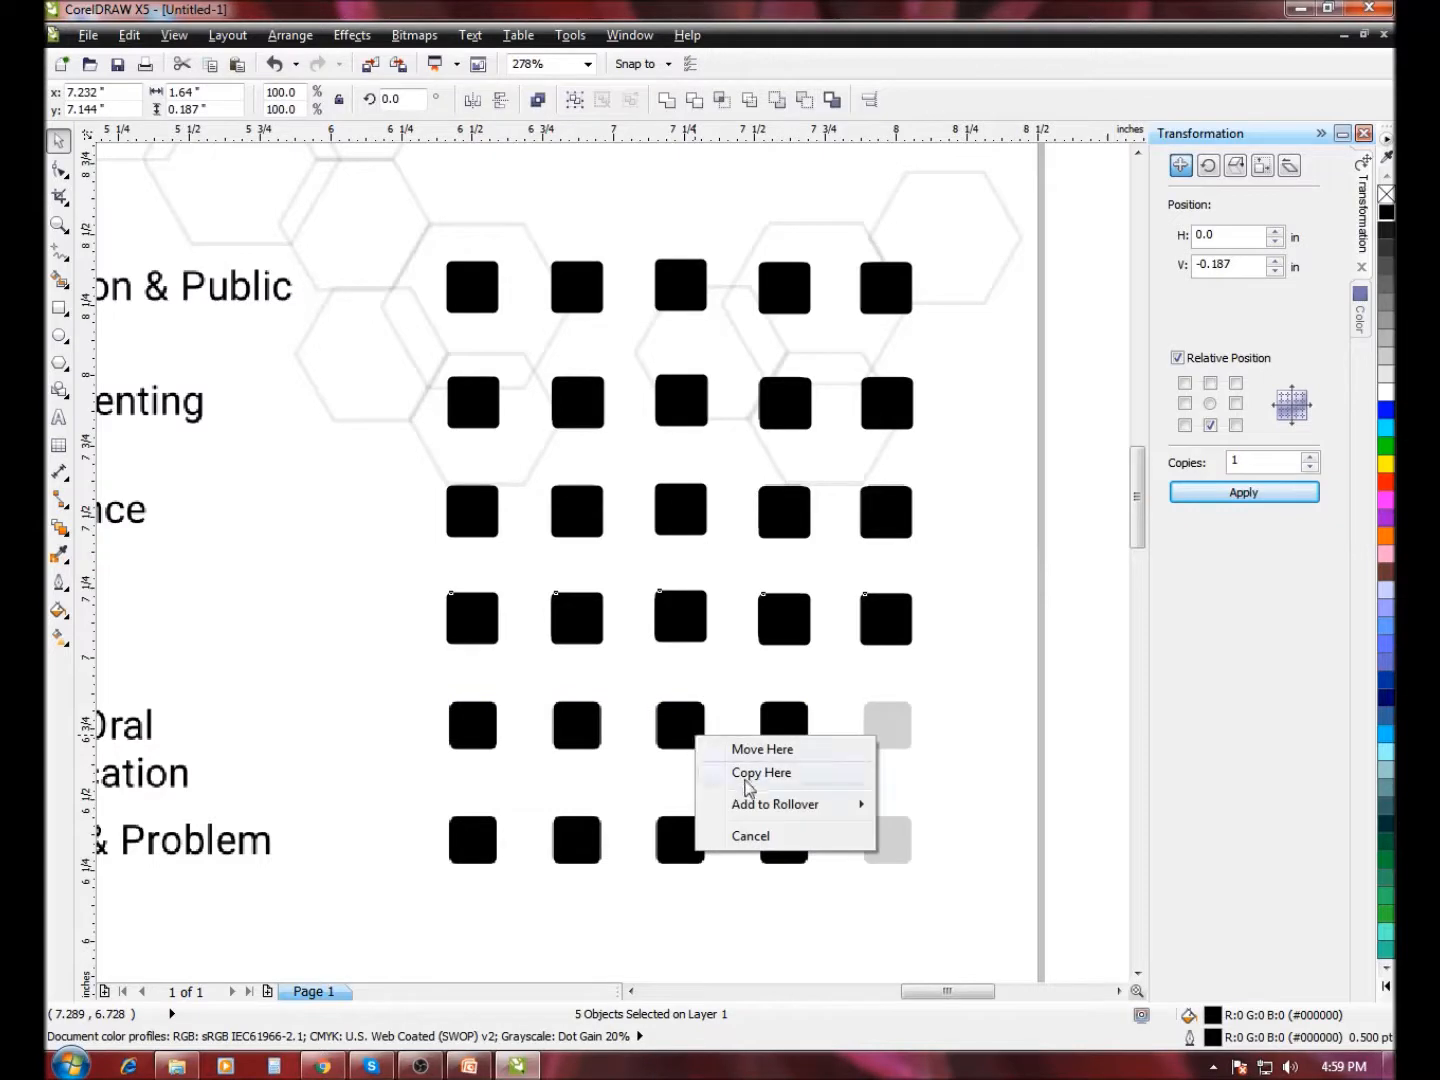
left_click(745, 776)
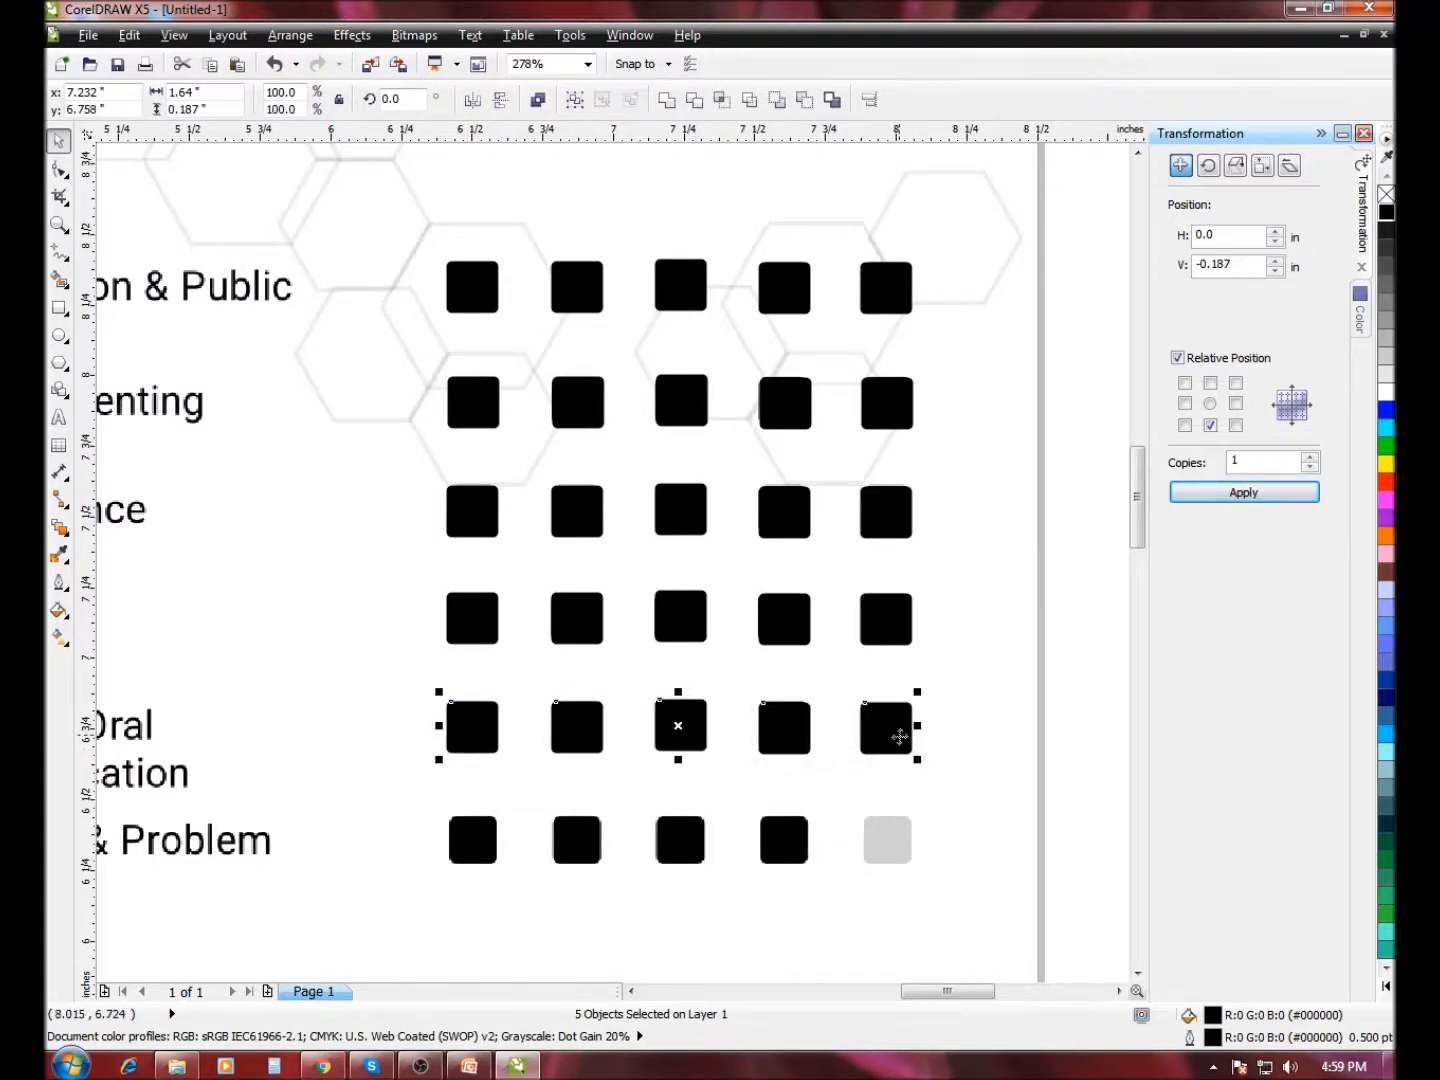
- Delete the fifth black square from the Written & Oral Communication row
left_click(997, 688)
left_click(900, 725)
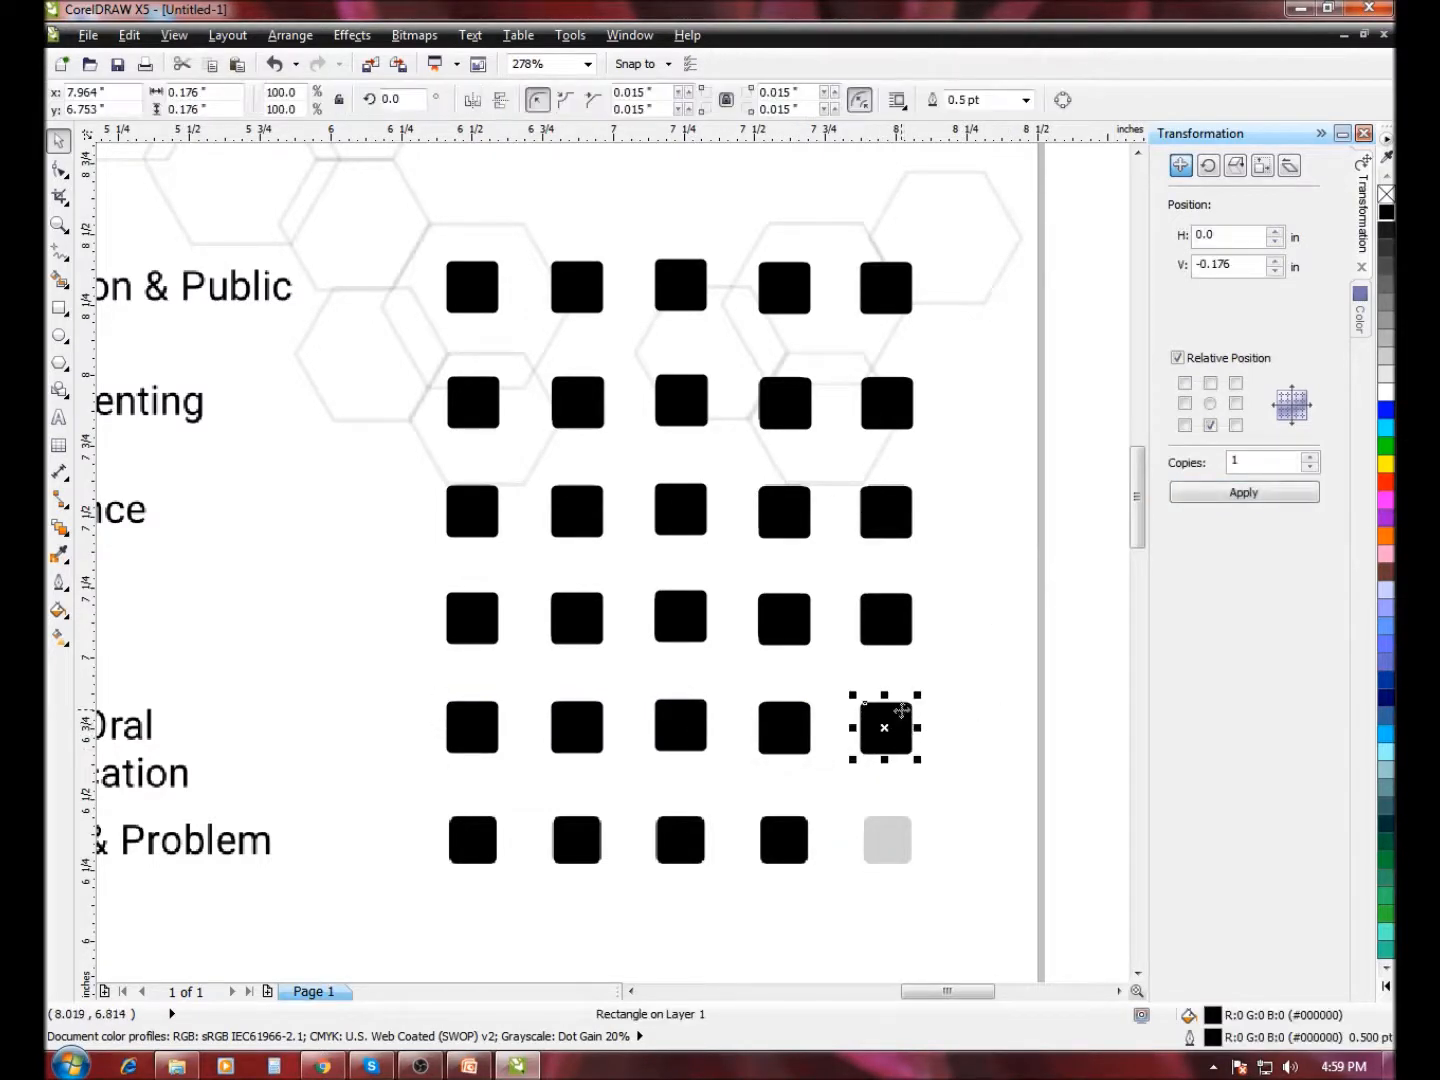
key("Delete")
- Copy the four black squares of the Written & Oral Communication row over the Creativity & Problem Solving row
left_click_drag(1054, 681, 377, 777)
left_click_drag(572, 736, 578, 851)
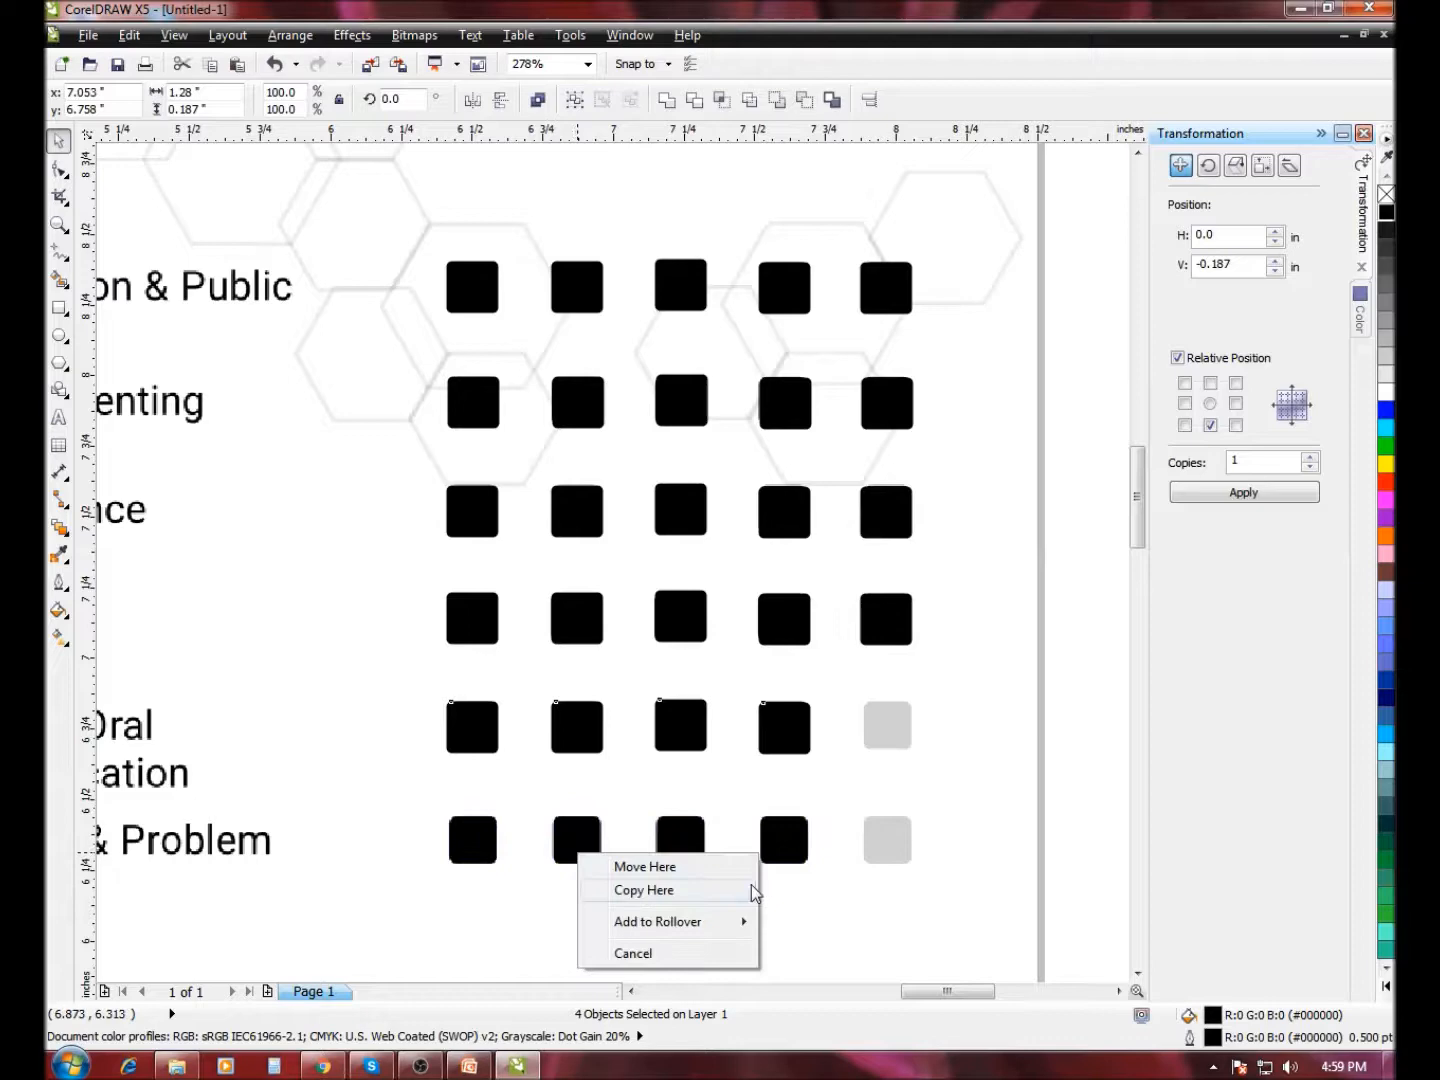
left_click(659, 897)
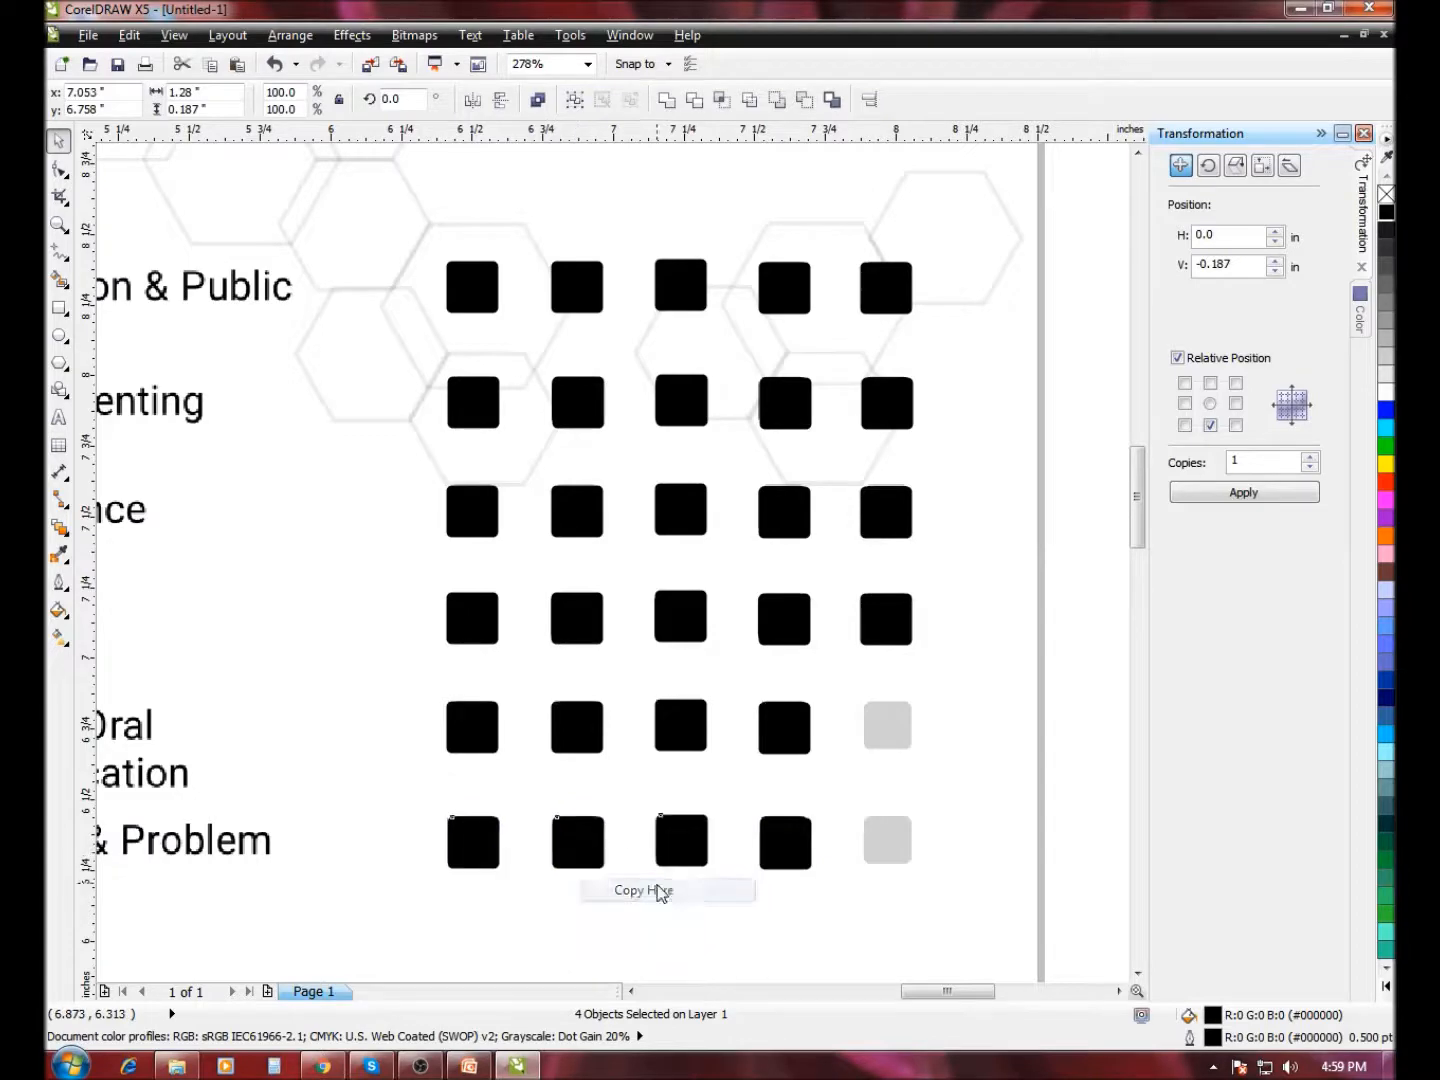
- Move the white rectangle off the profile summary down onto the Work Experience and Skills area
left_click(59, 225)
right_click(736, 428)
left_click_drag(345, 319, 782, 634)
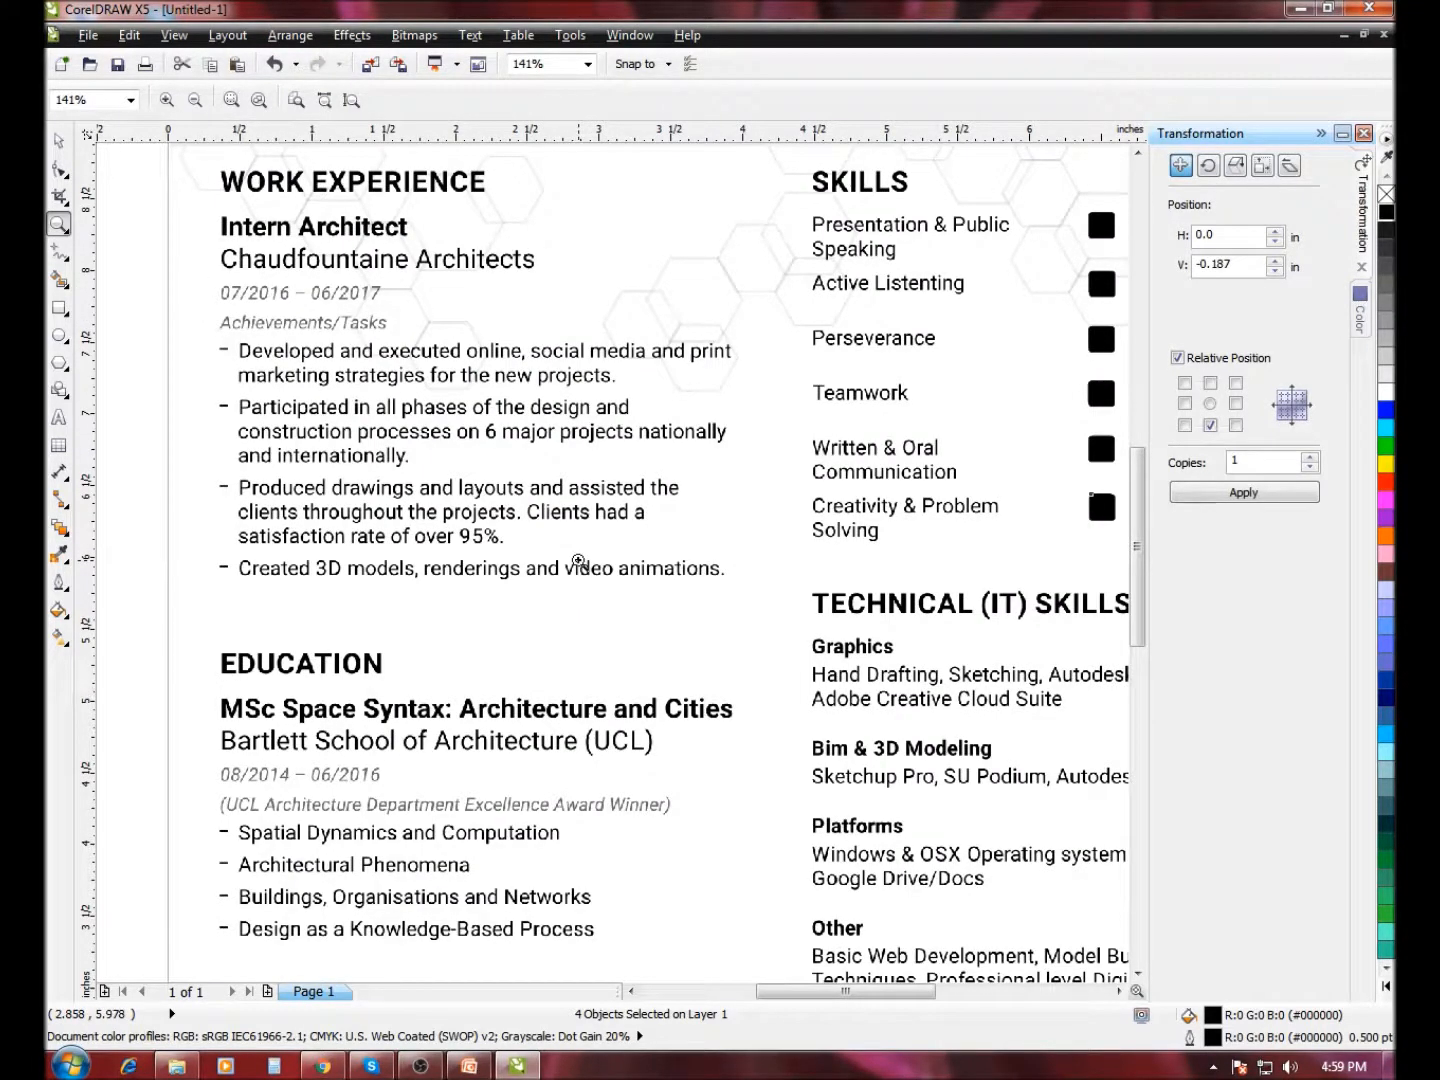
right_click(580, 266)
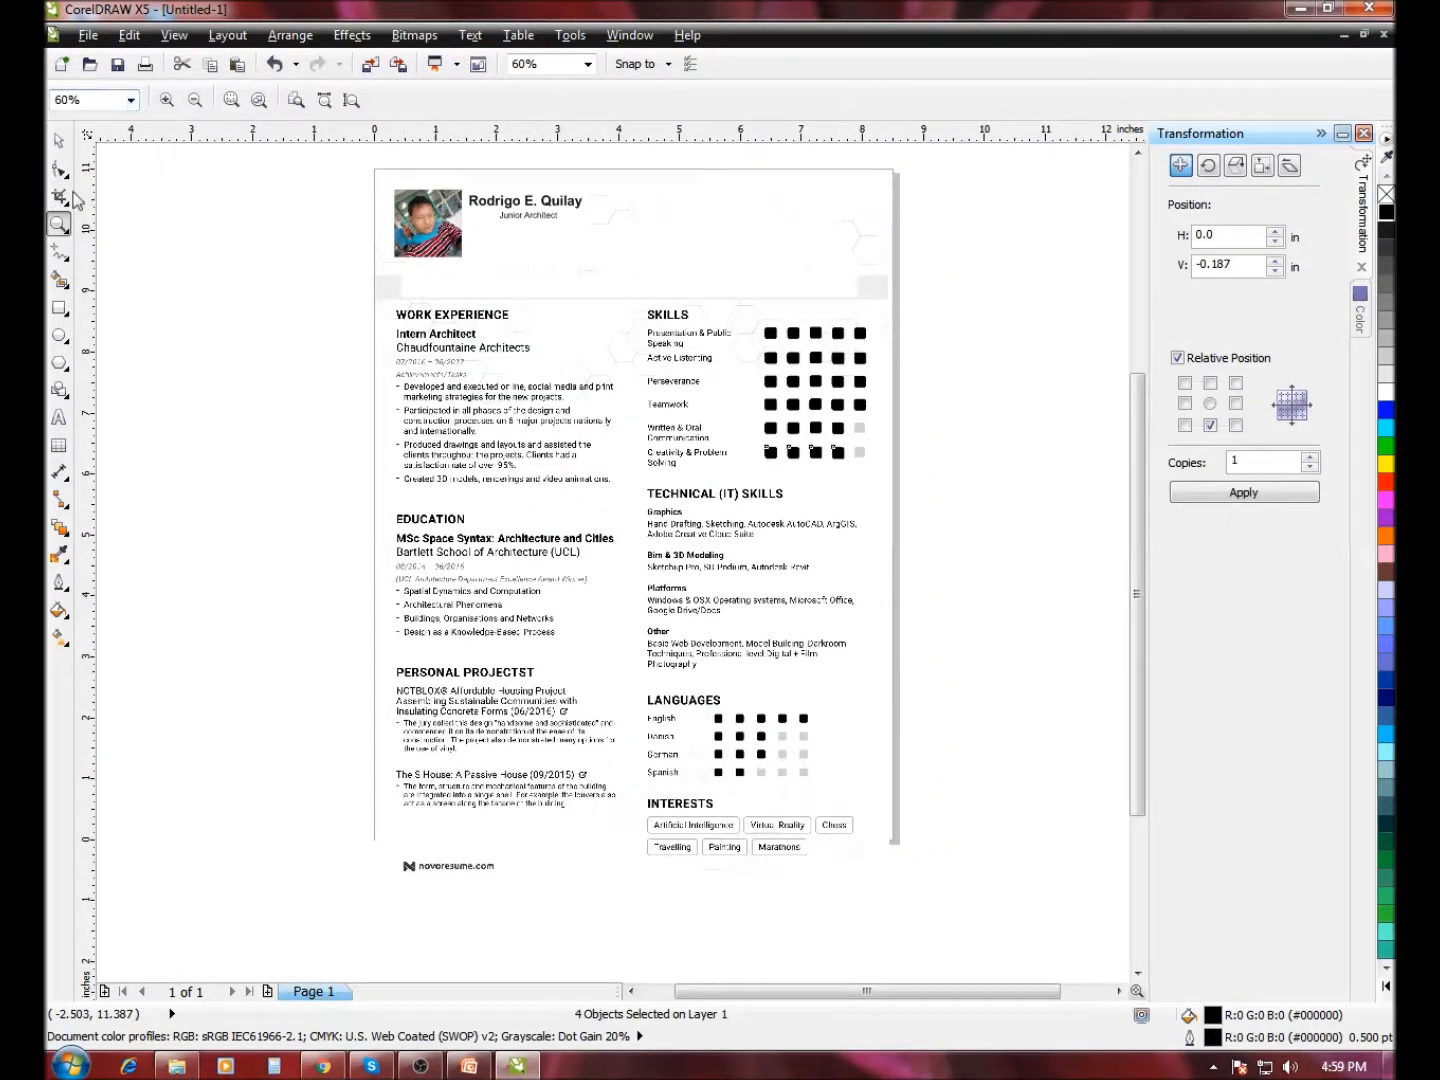
left_click(62, 144)
left_click(633, 241)
left_click_drag(633, 241, 641, 370)
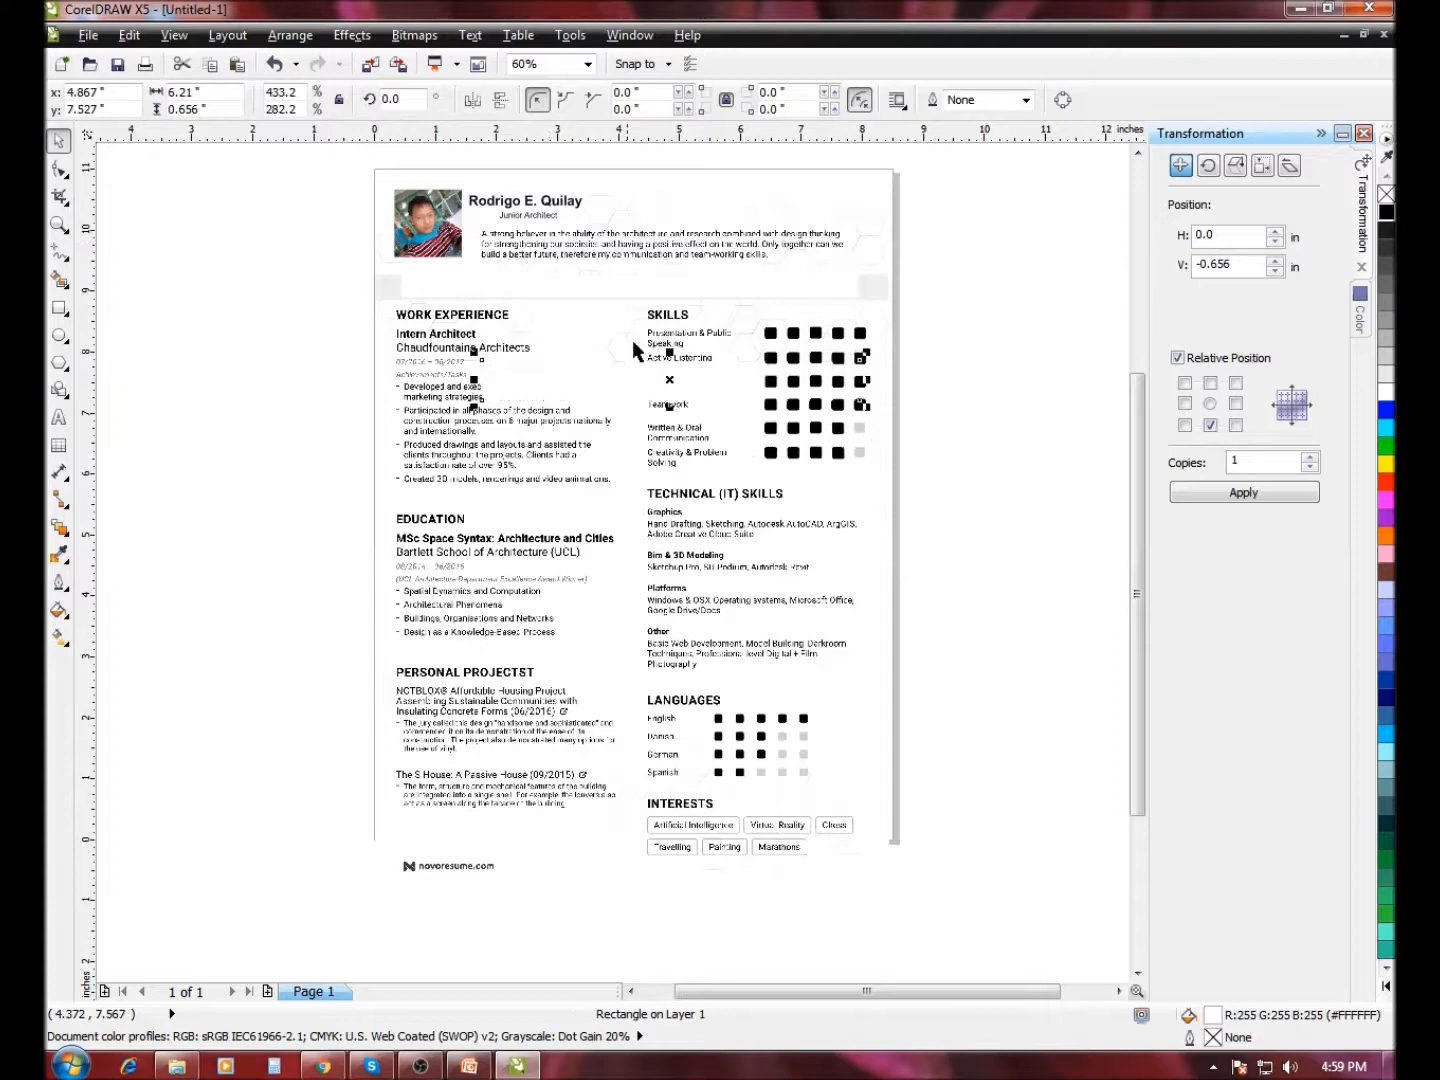
- Examine the applicant's name, job title and profile summary in the resume header up close
left_click(59, 224)
left_click_drag(440, 207, 813, 300)
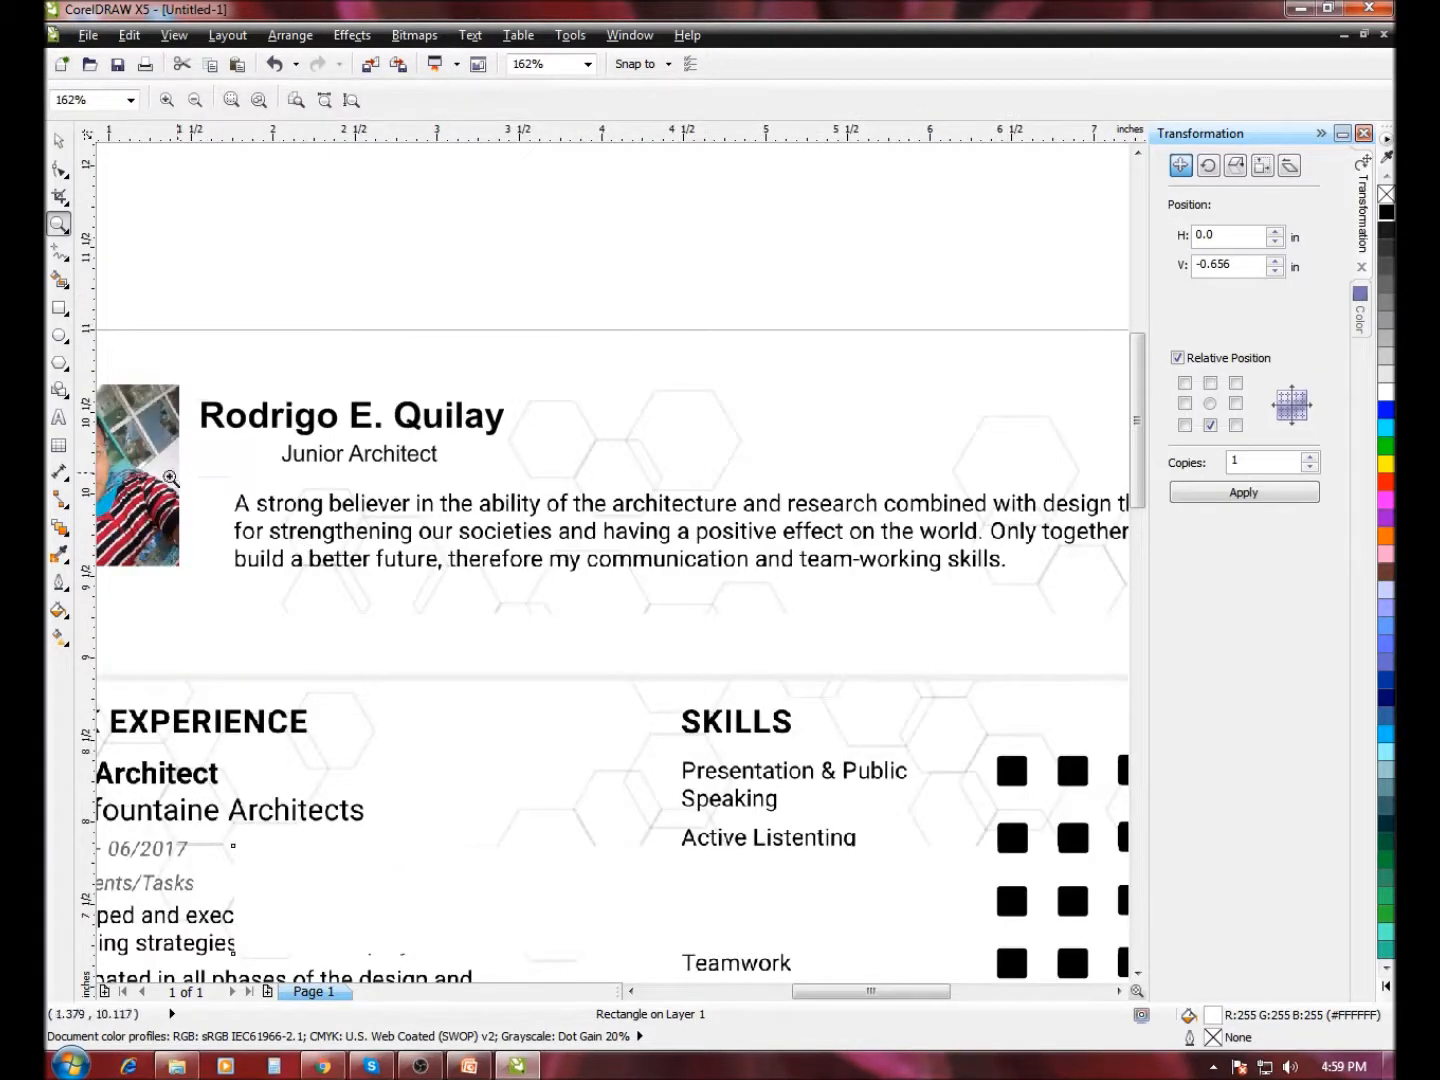
left_click_drag(232, 420, 472, 490)
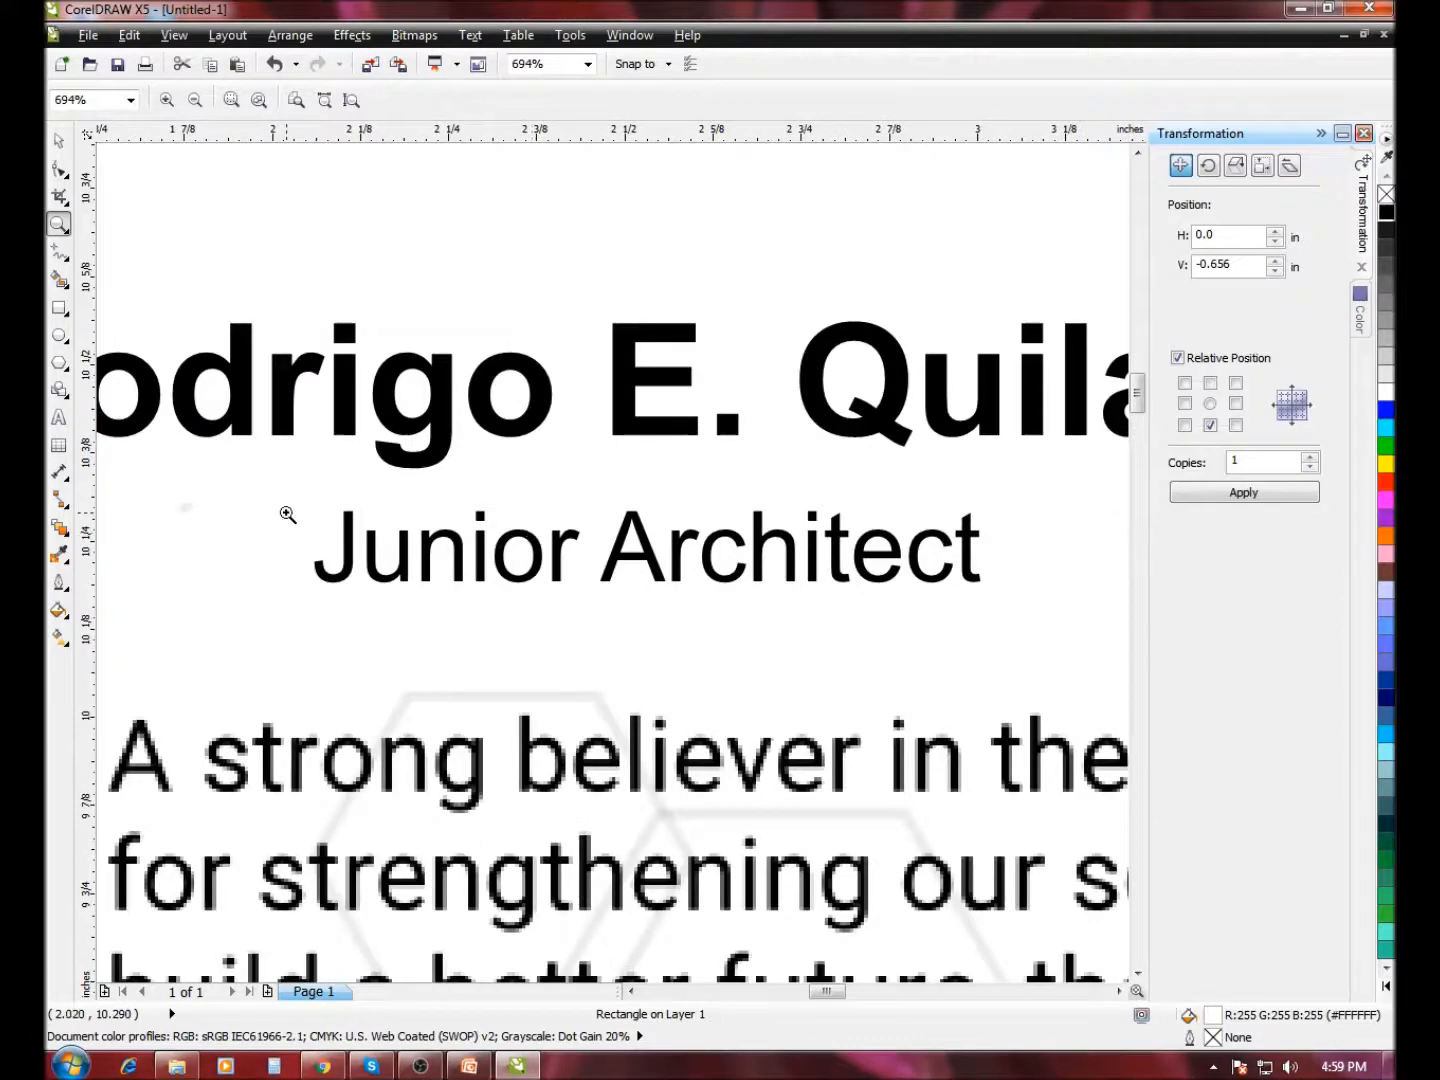
right_click(355, 550)
left_click_drag(207, 472, 893, 648)
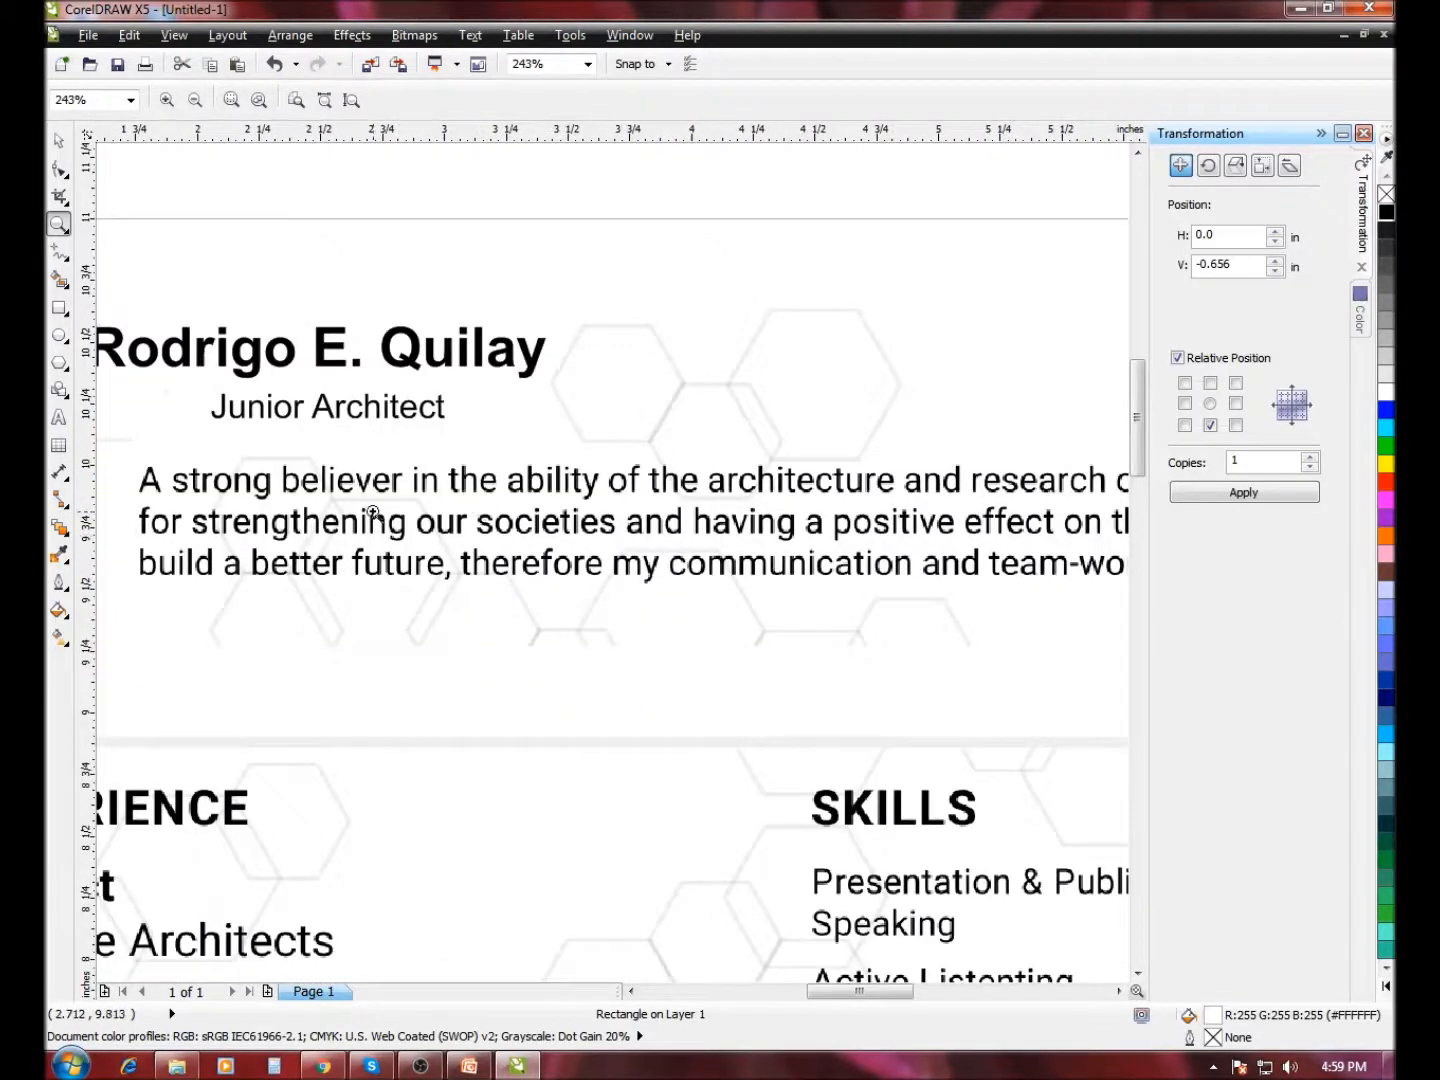
right_click(513, 557)
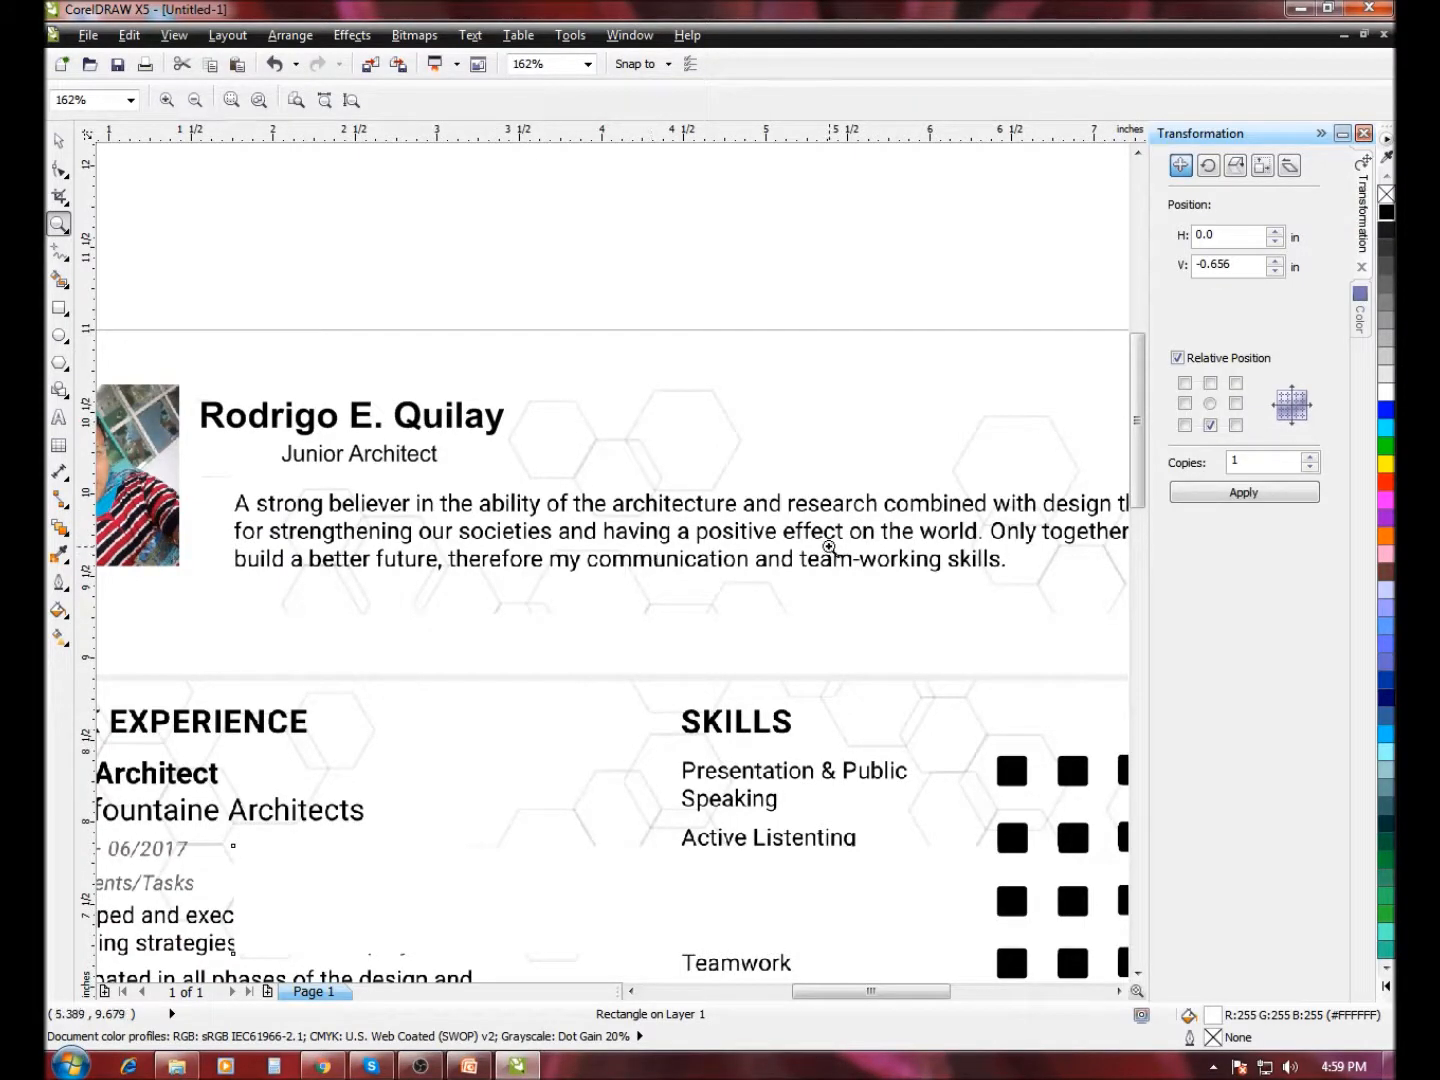
right_click(845, 542)
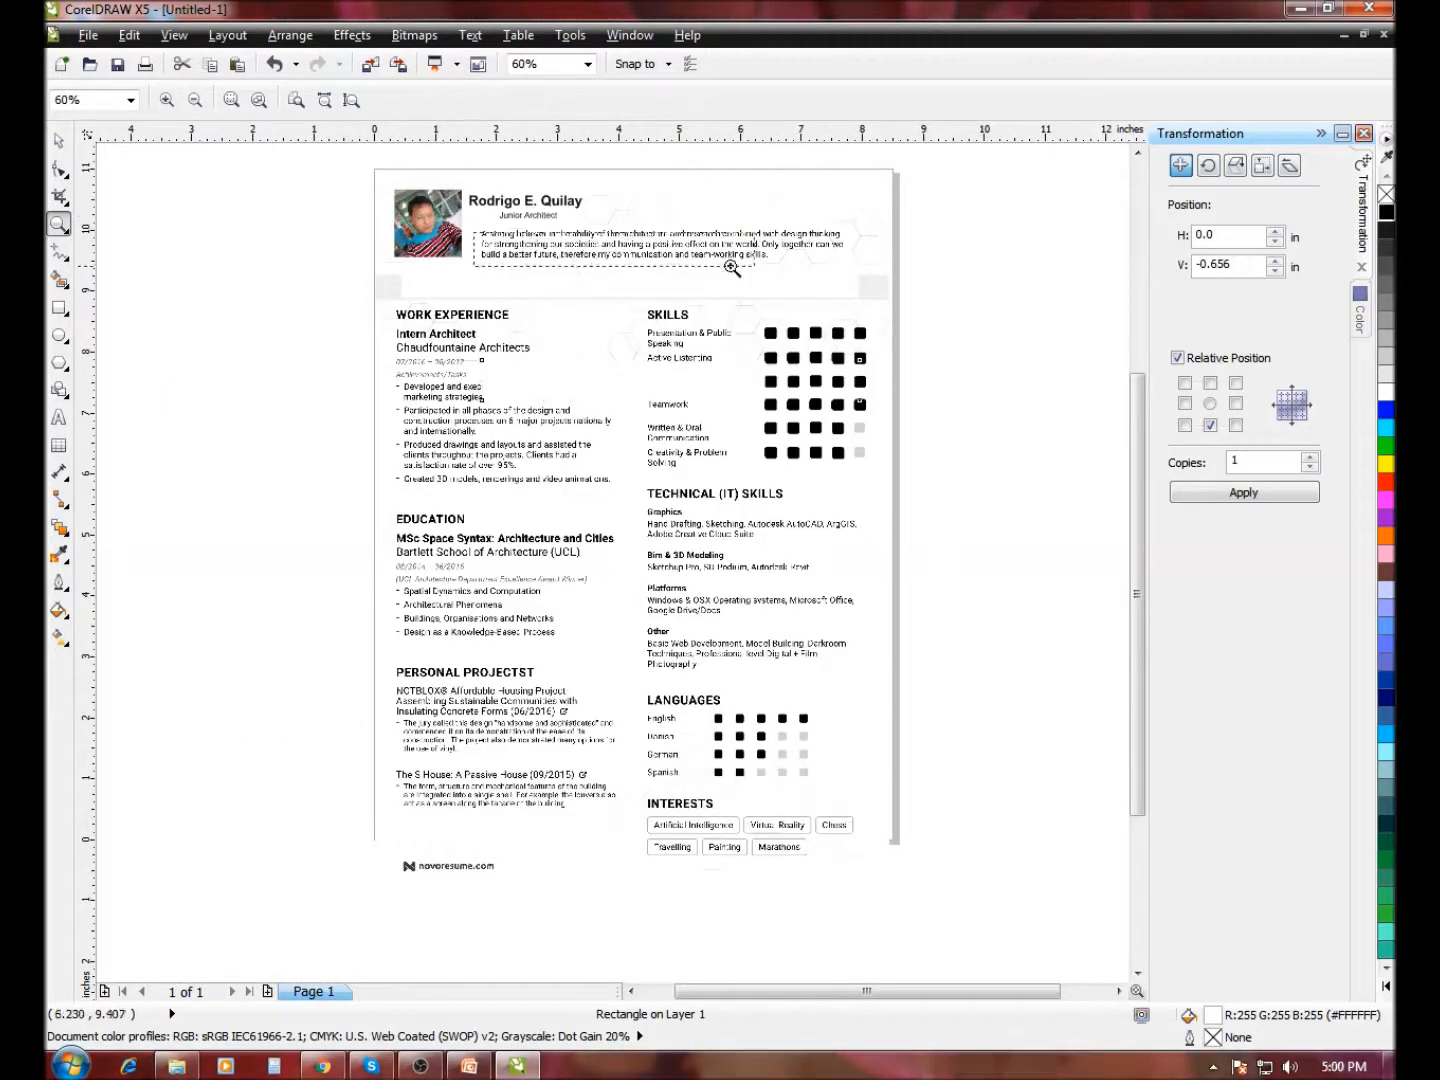
left_click(736, 262)
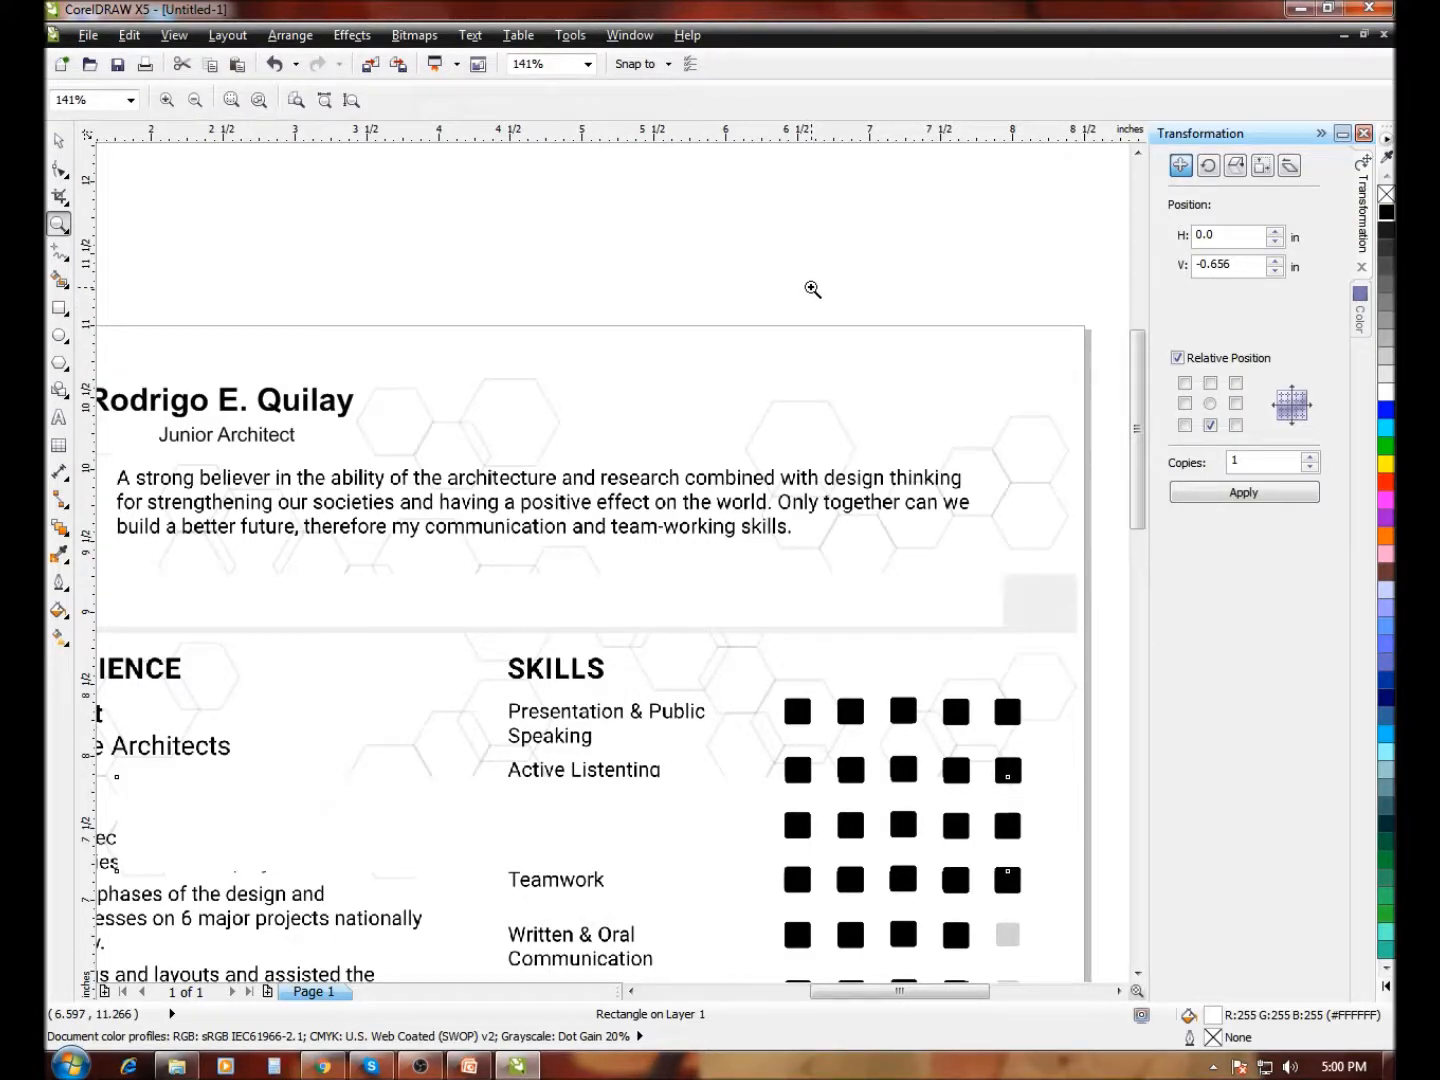
- Examine the Work Experience, Education and Personal Projects sections up close
right_click(303, 503)
left_click_drag(355, 335, 625, 530)
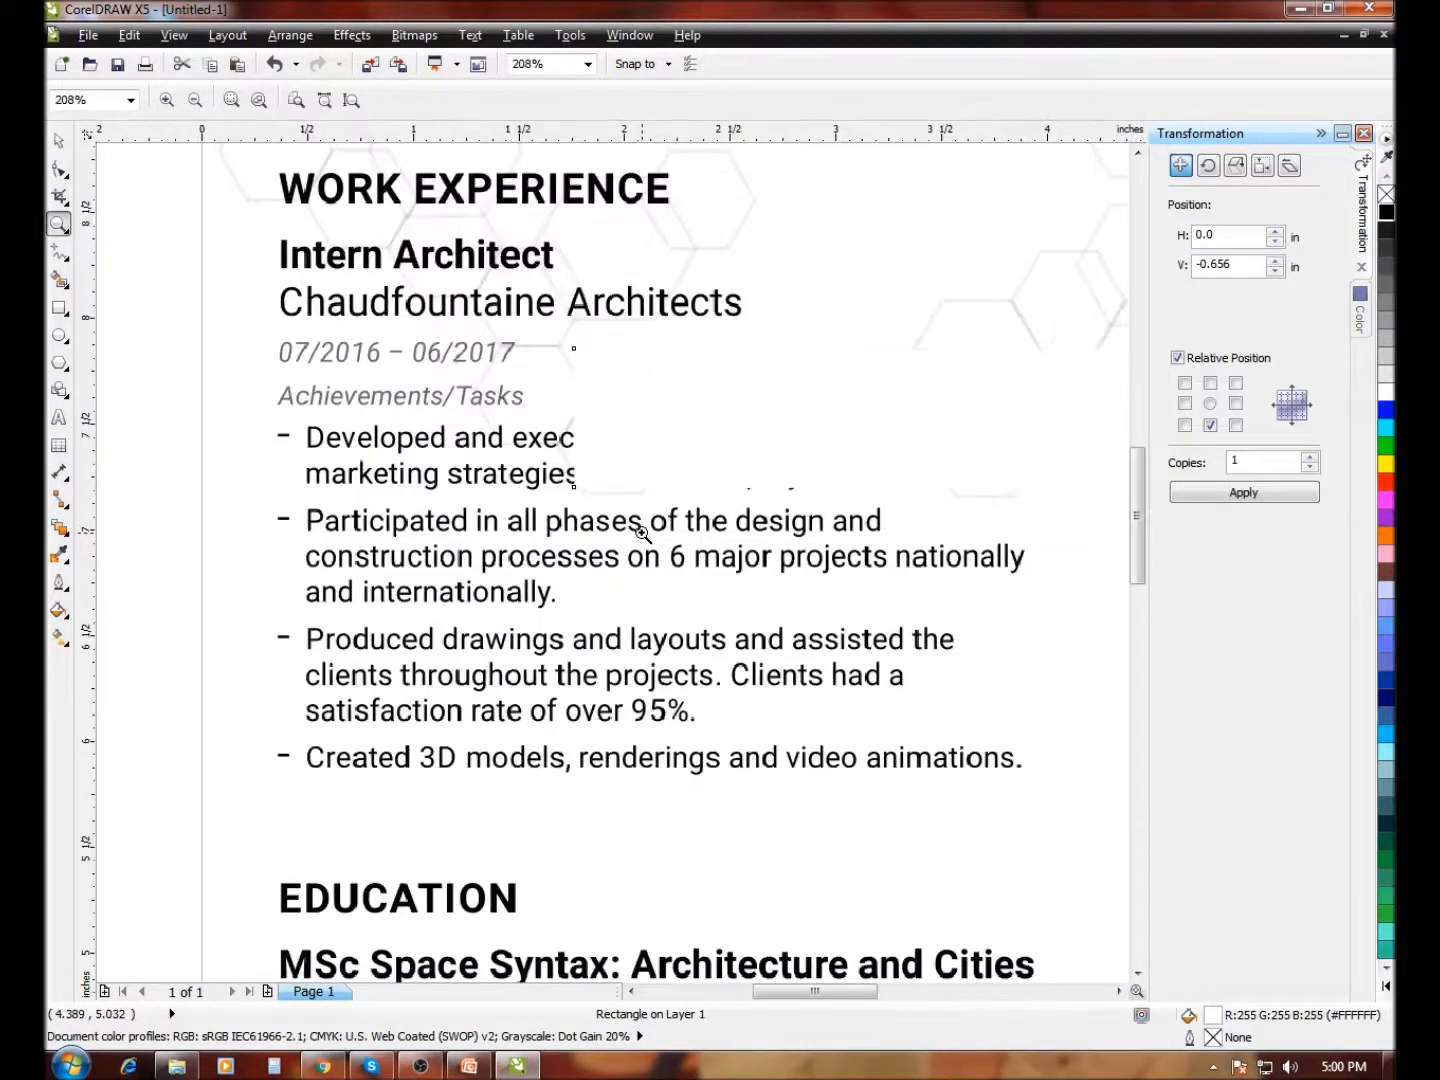
right_click(643, 533)
left_click_drag(365, 510, 620, 664)
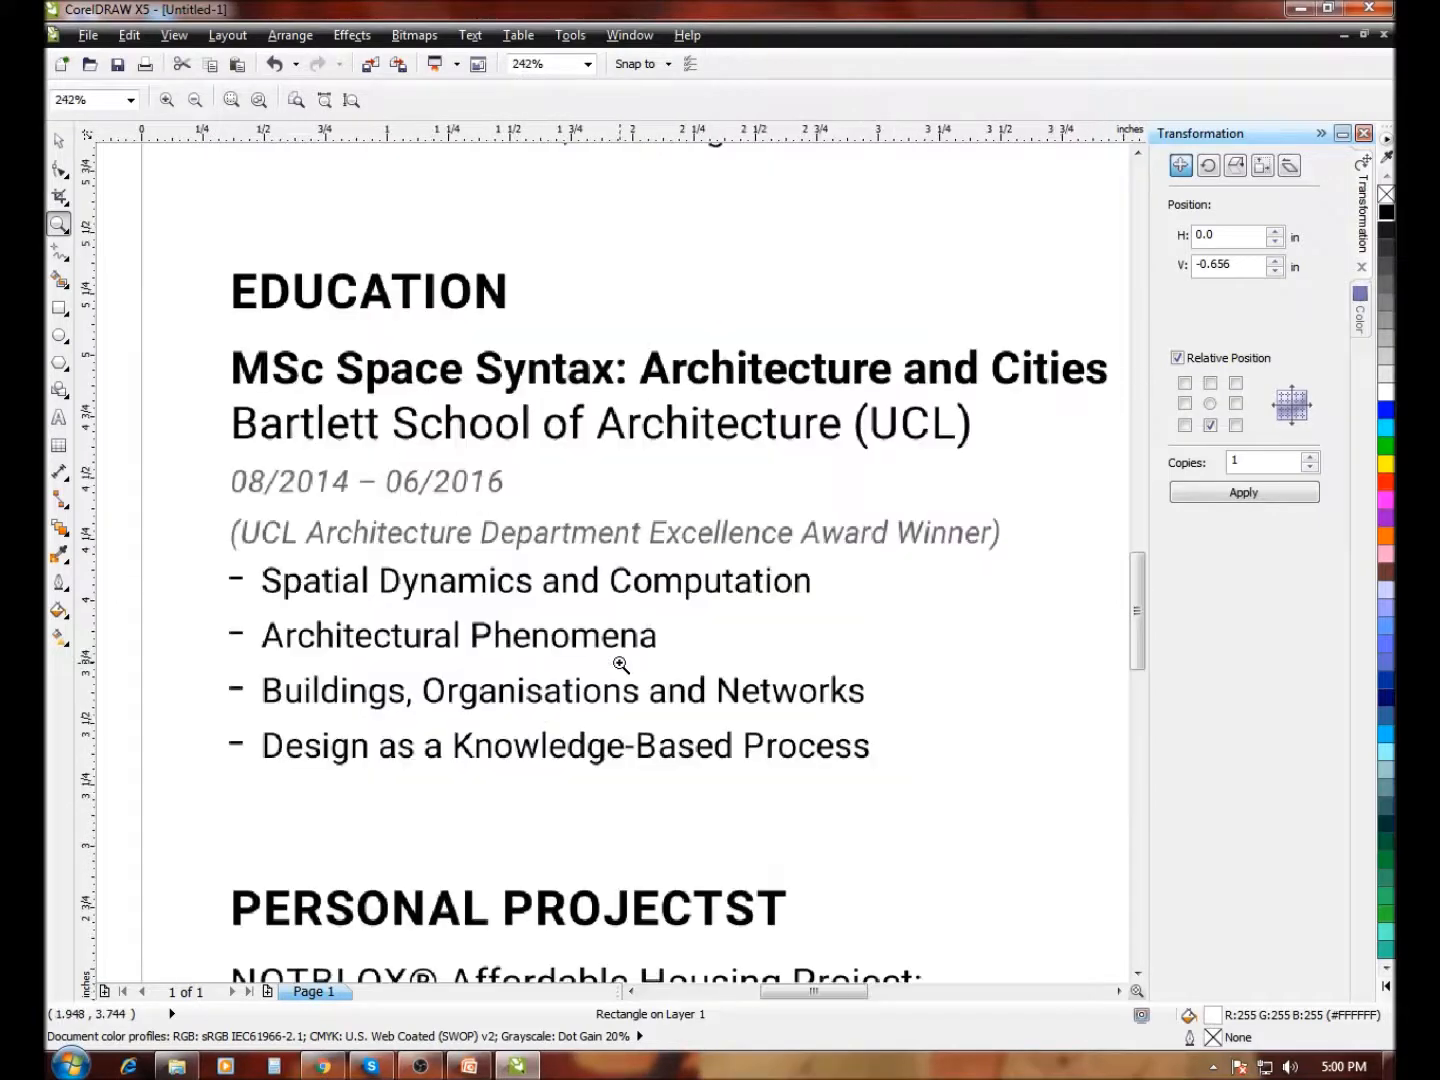
right_click(617, 643)
left_click_drag(344, 627, 732, 858)
right_click(716, 823)
right_click(709, 806)
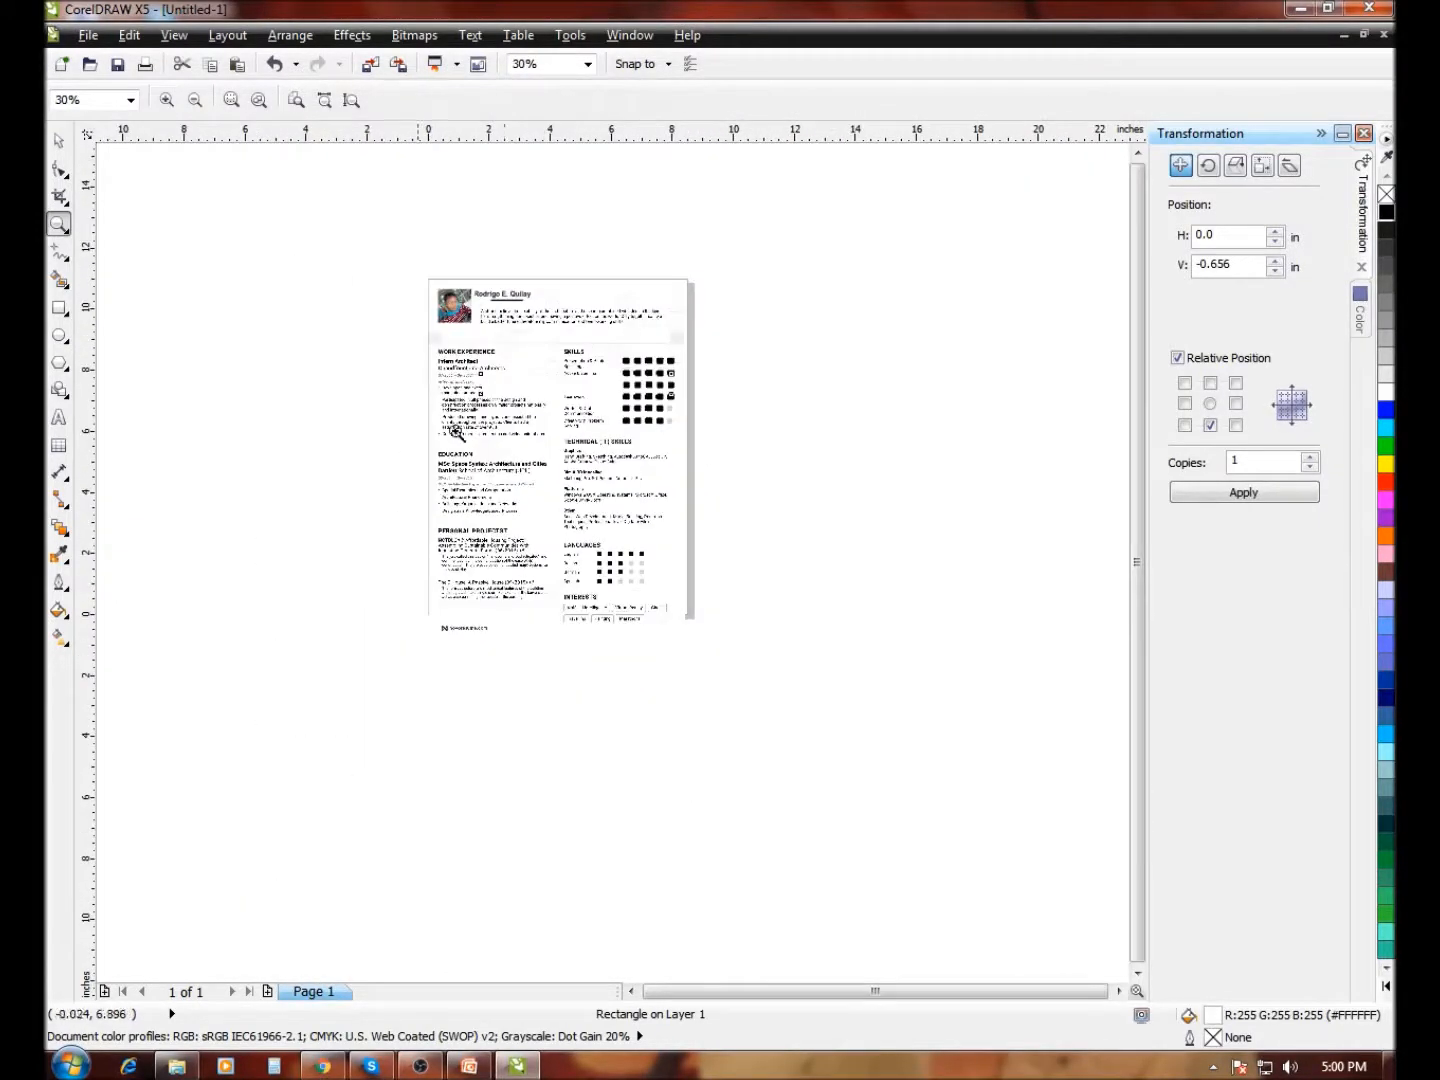
- Delete all objects of the edited sample resume from the page
left_click(60, 146)
left_click_drag(315, 247, 760, 705)
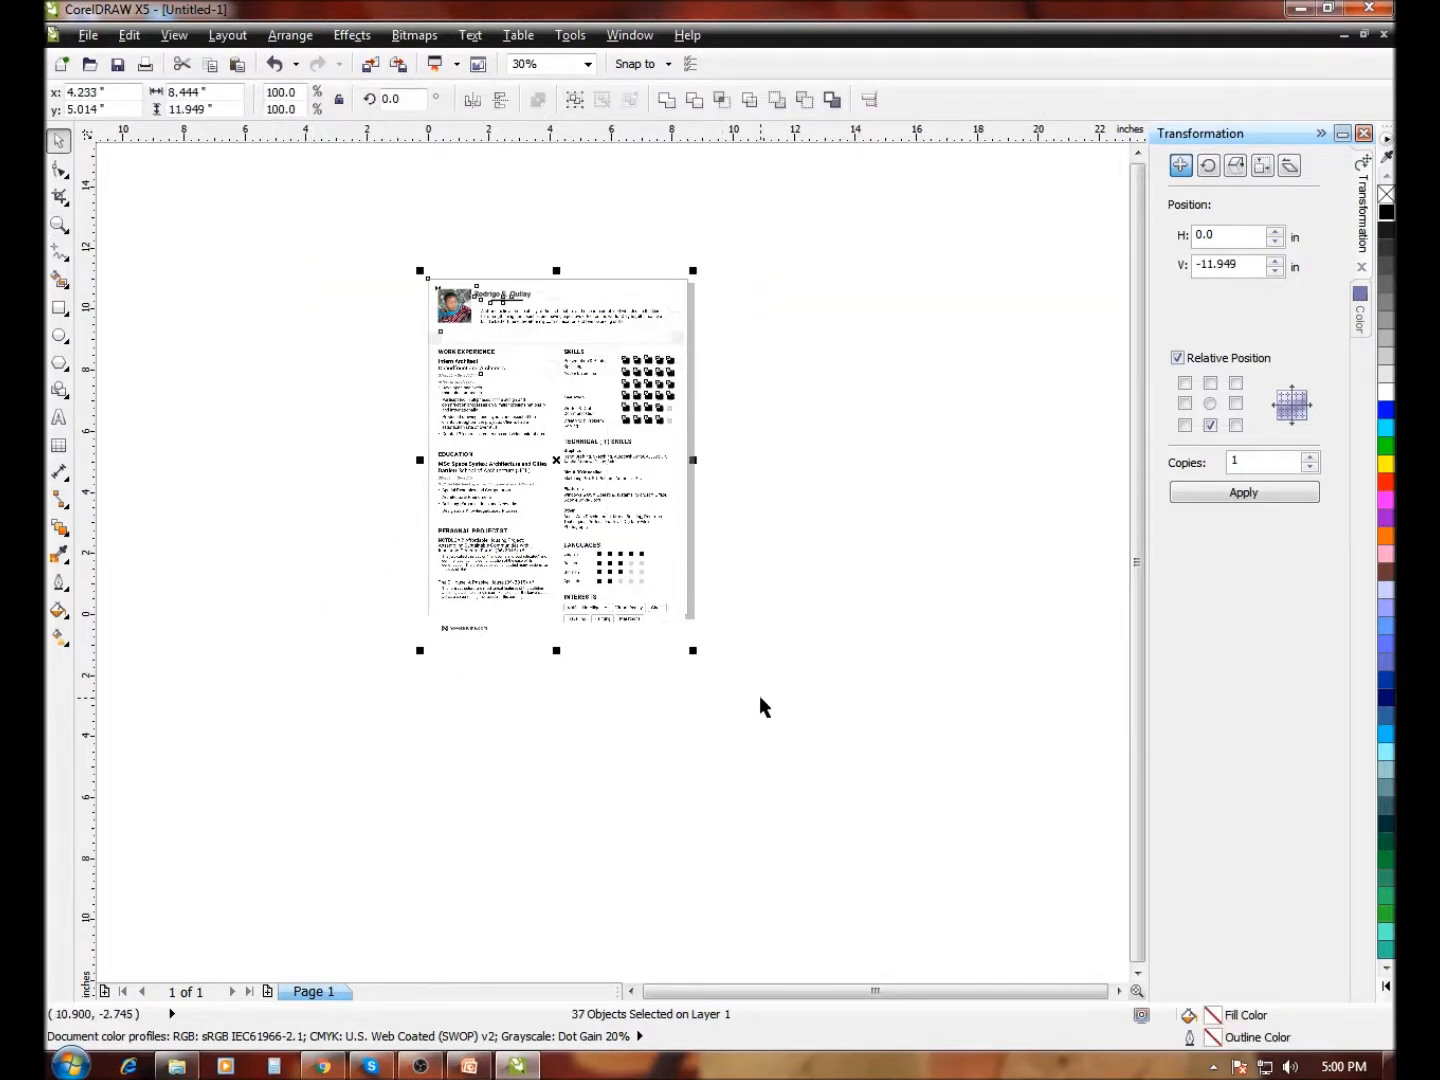
key("Delete")
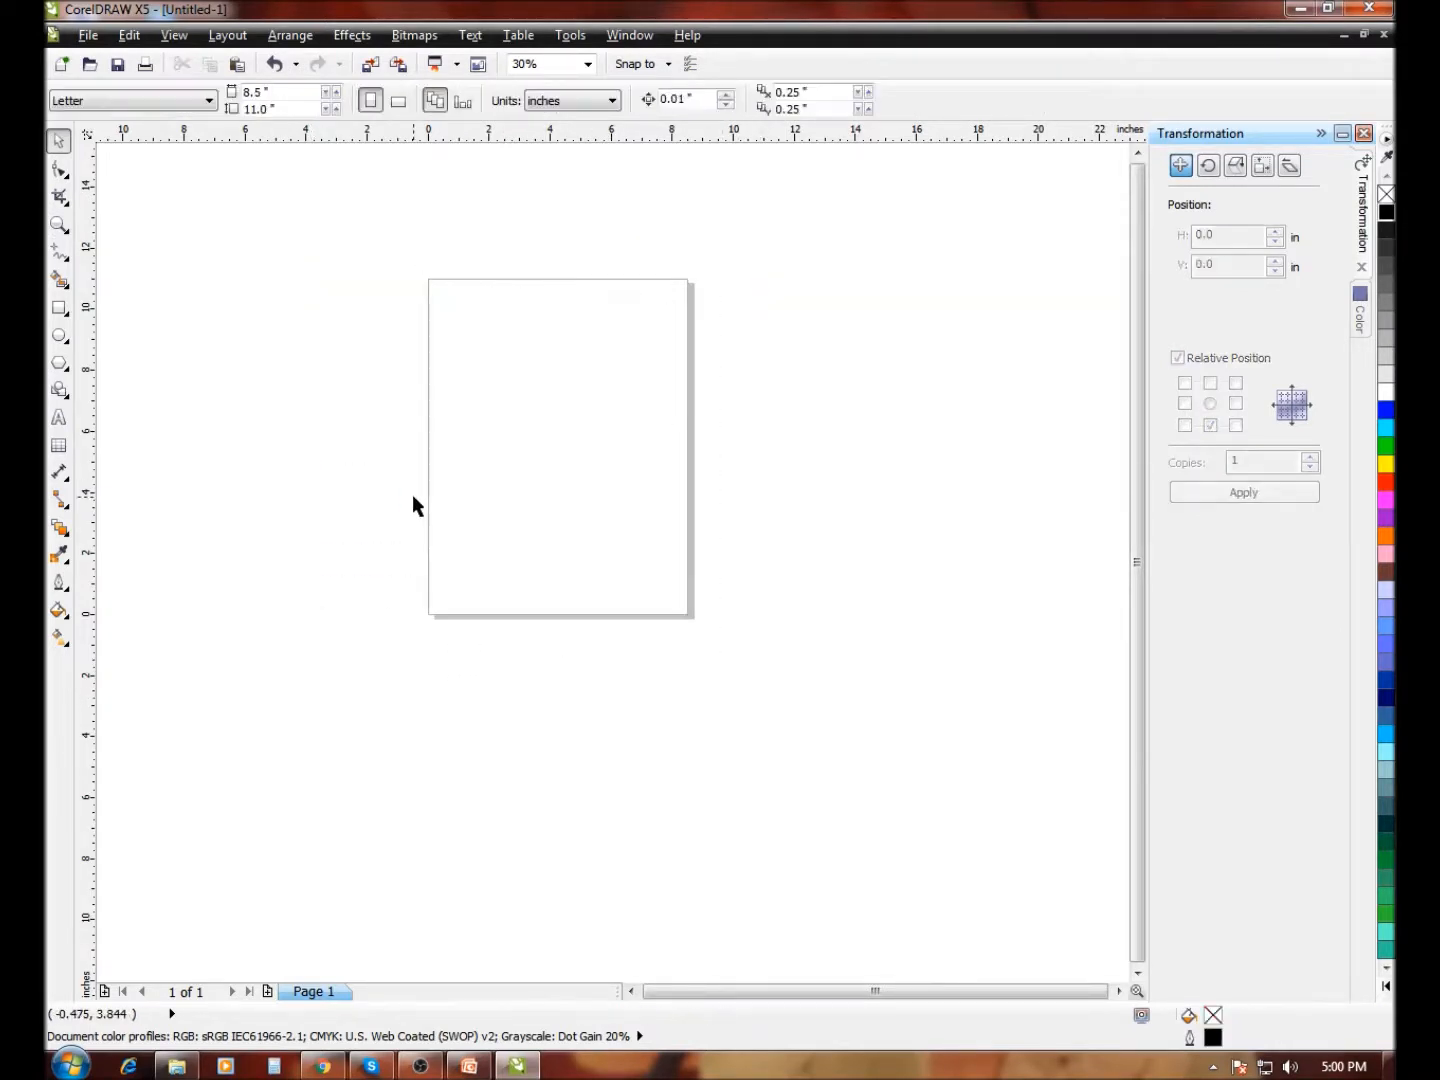
- Import resume.jpg from the rod folder on the Desktop and place it at the page's upper-left corner
key("ctrl+i")
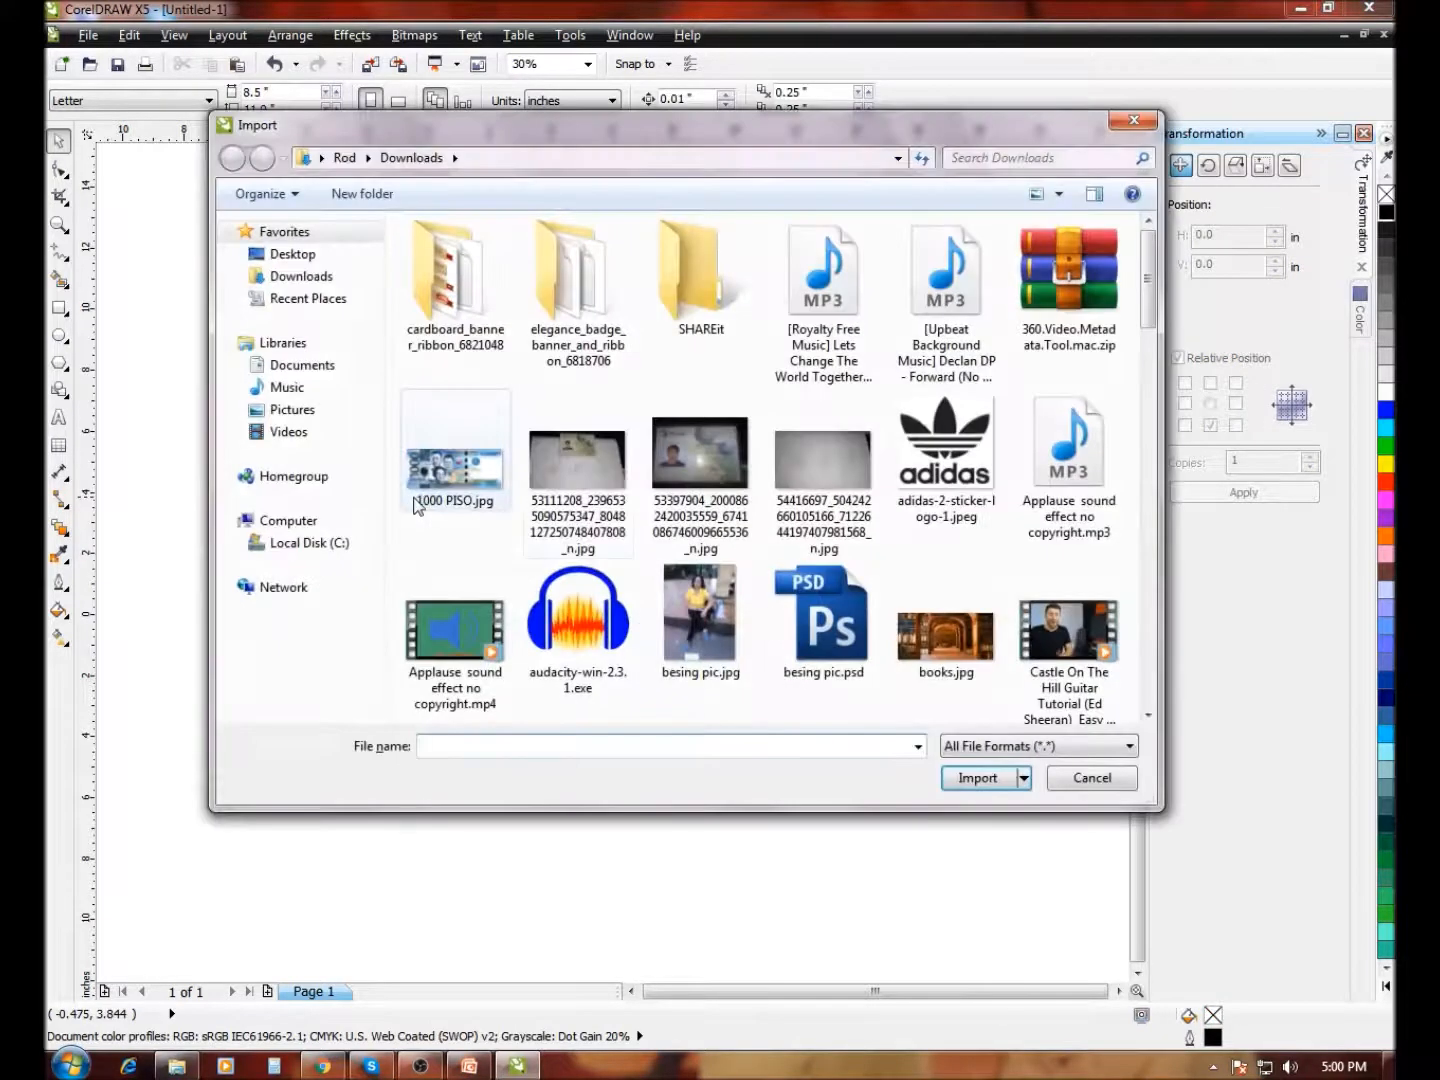
left_click(307, 262)
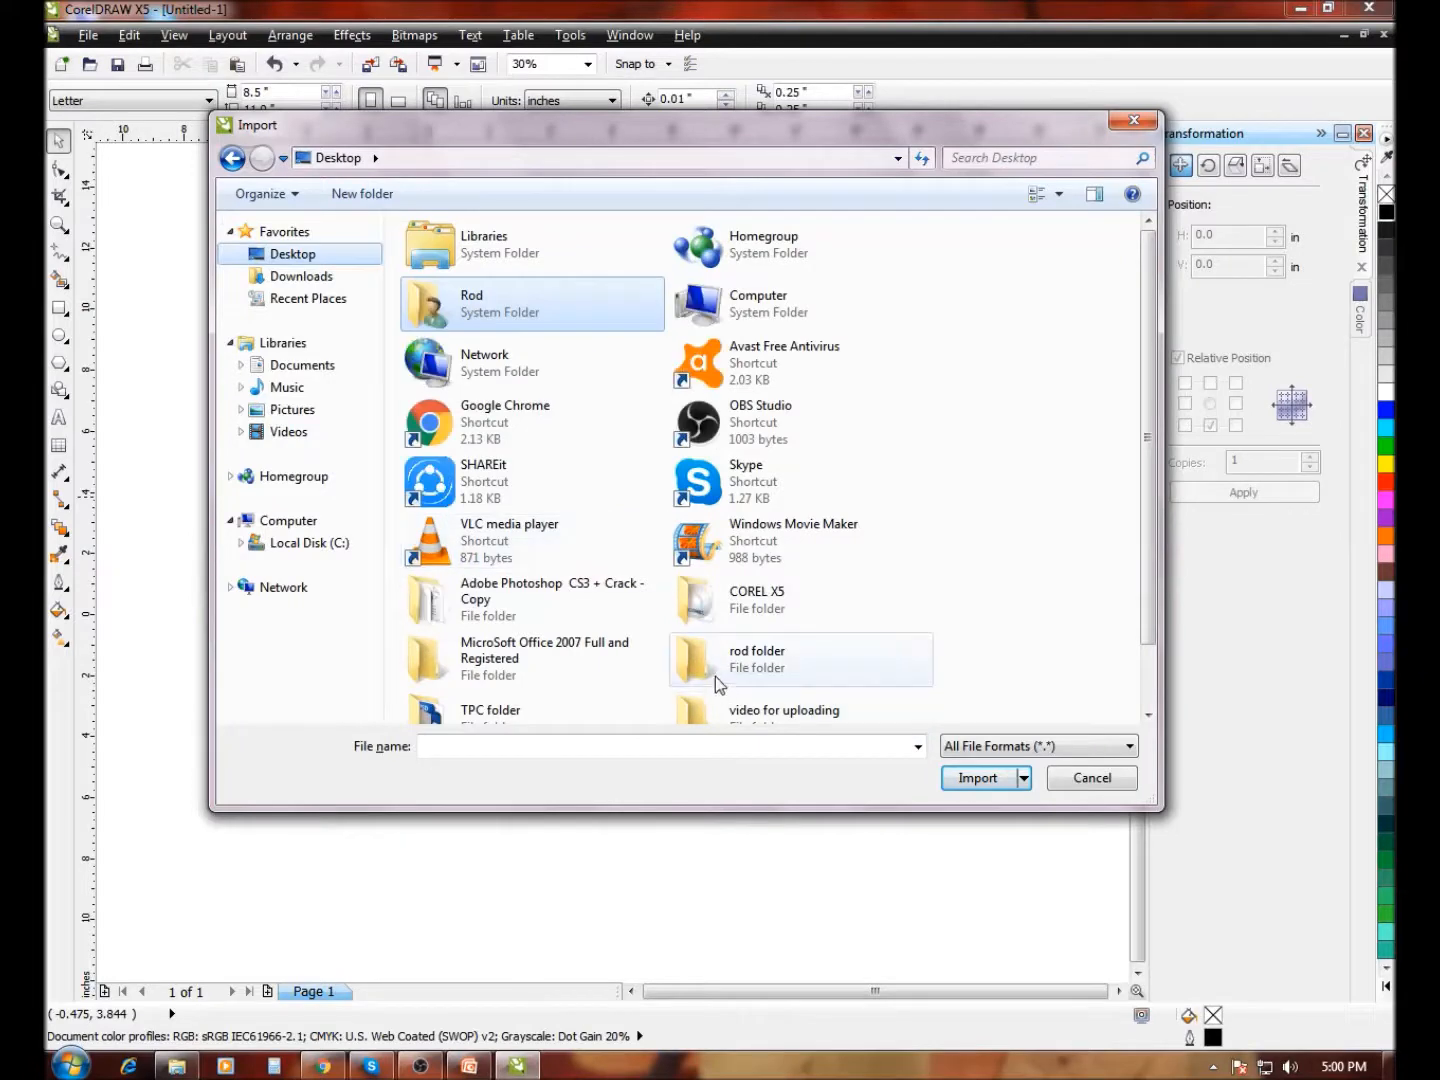
double_click(716, 680)
left_click(649, 414)
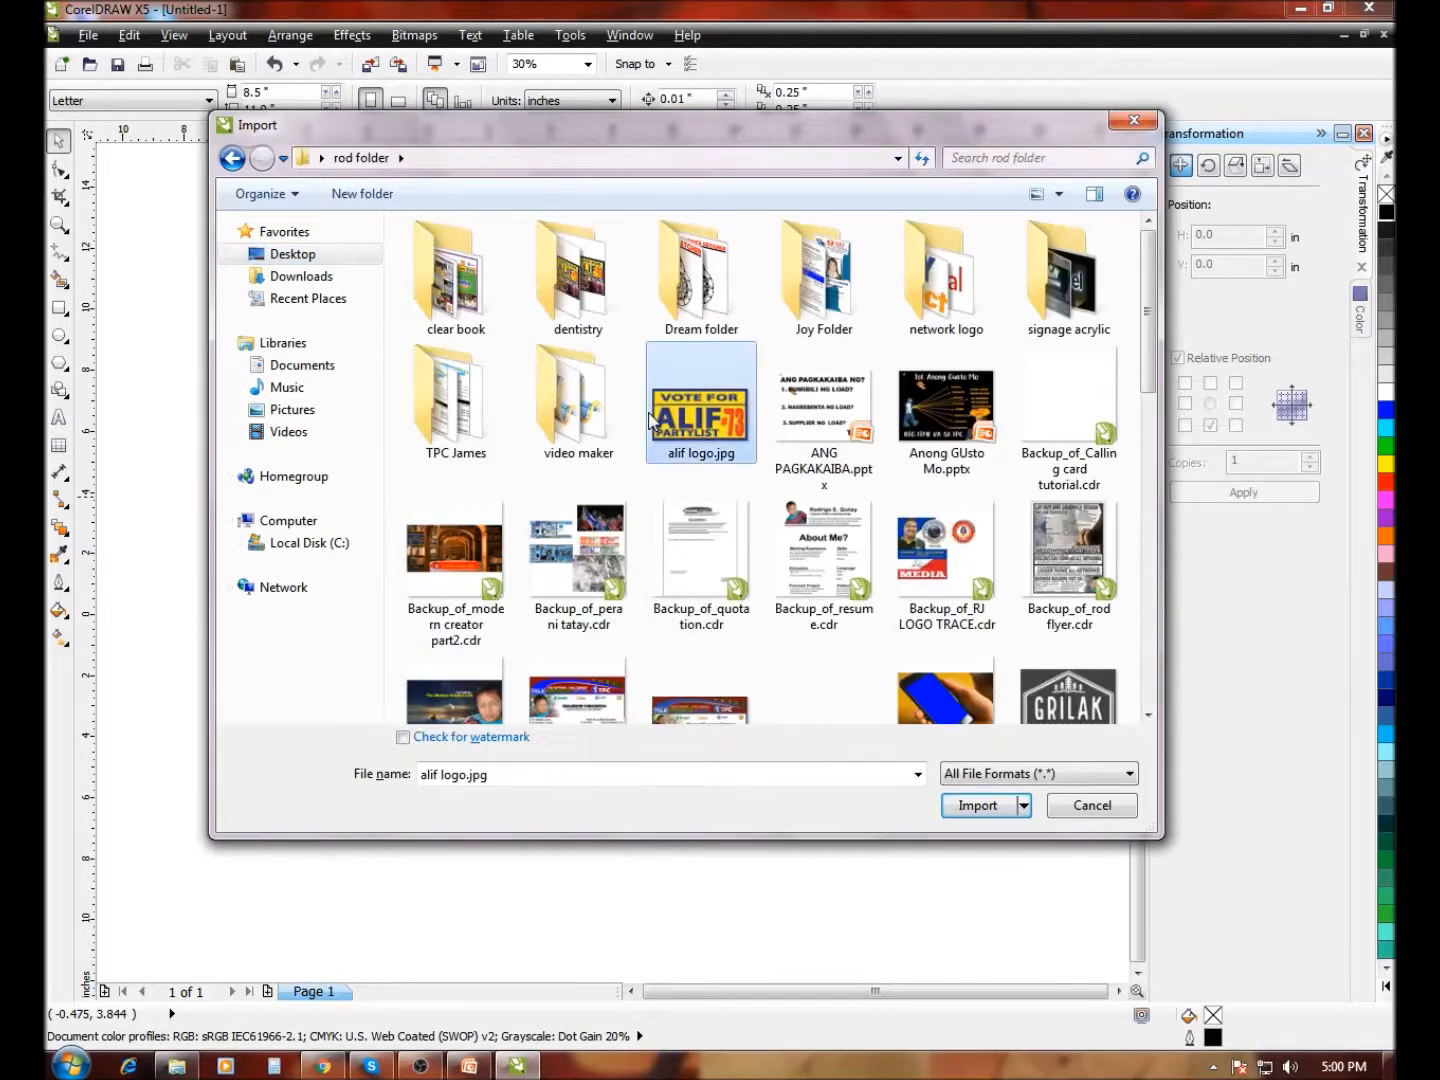
key("r")
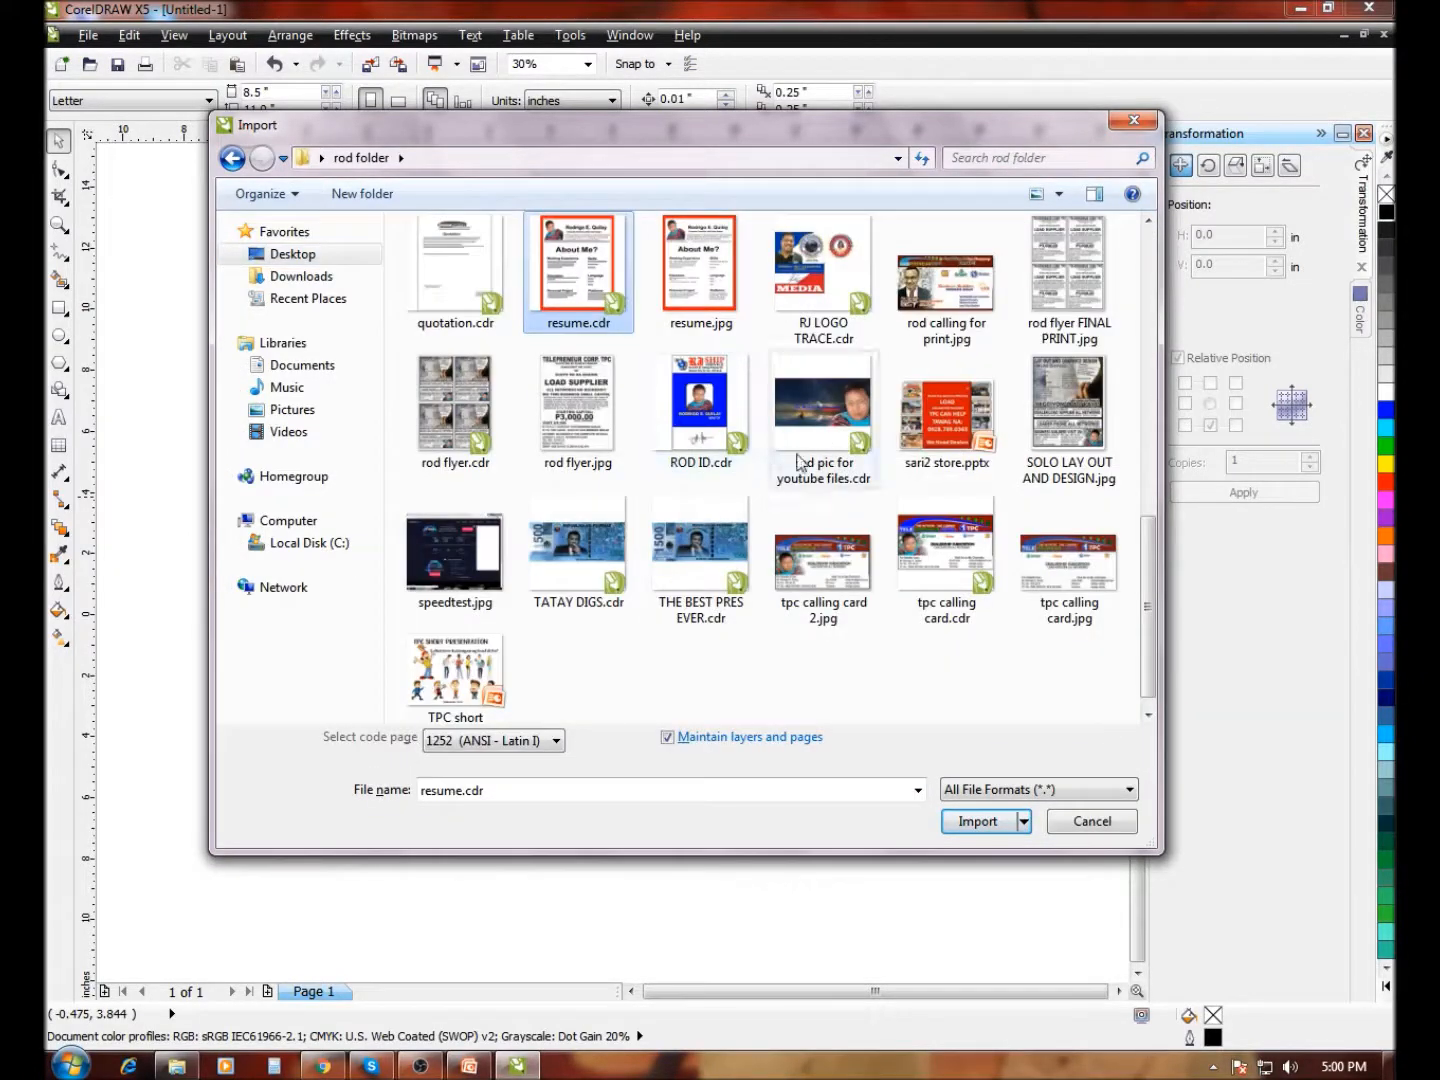
left_click(681, 271)
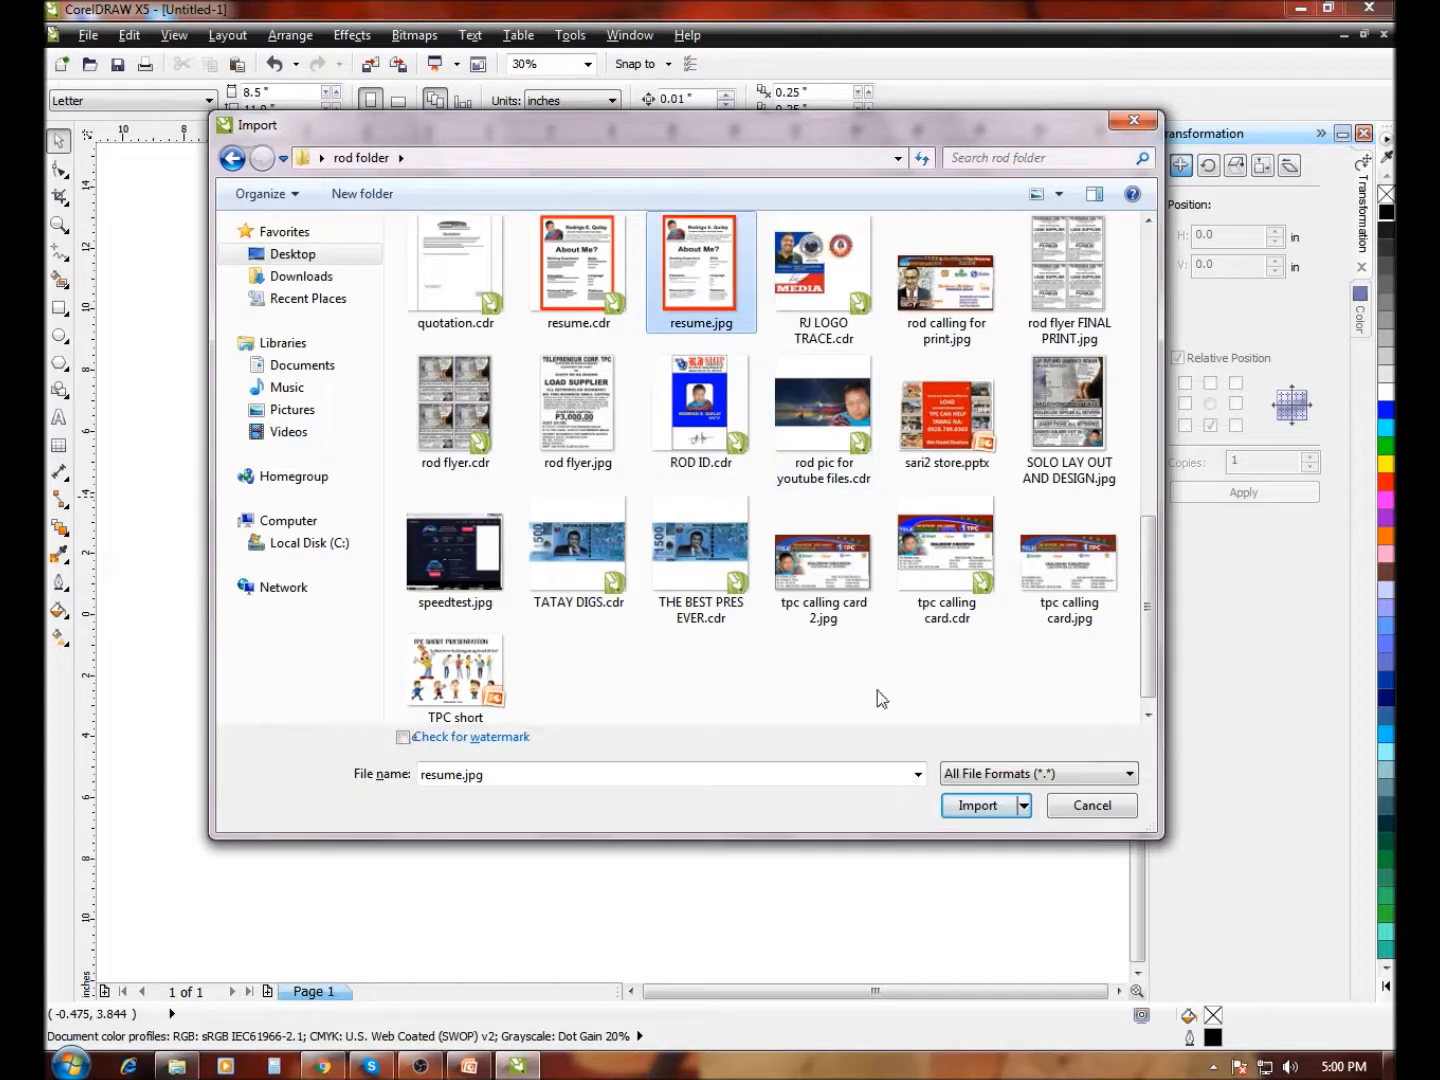
left_click(986, 817)
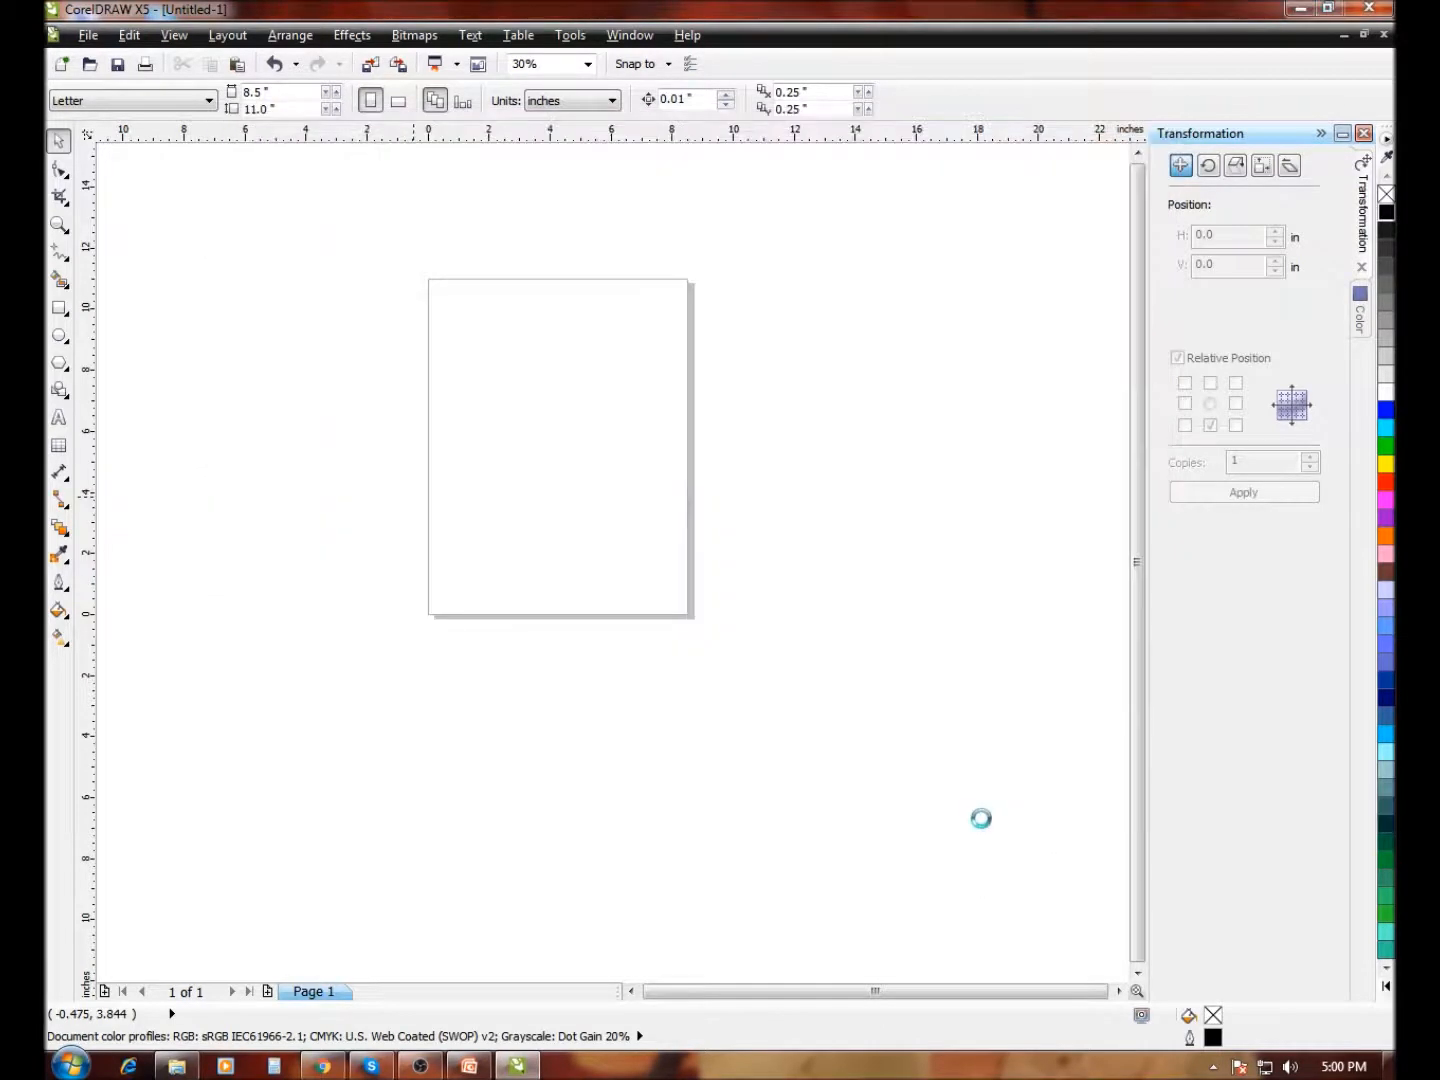
left_click(428, 282)
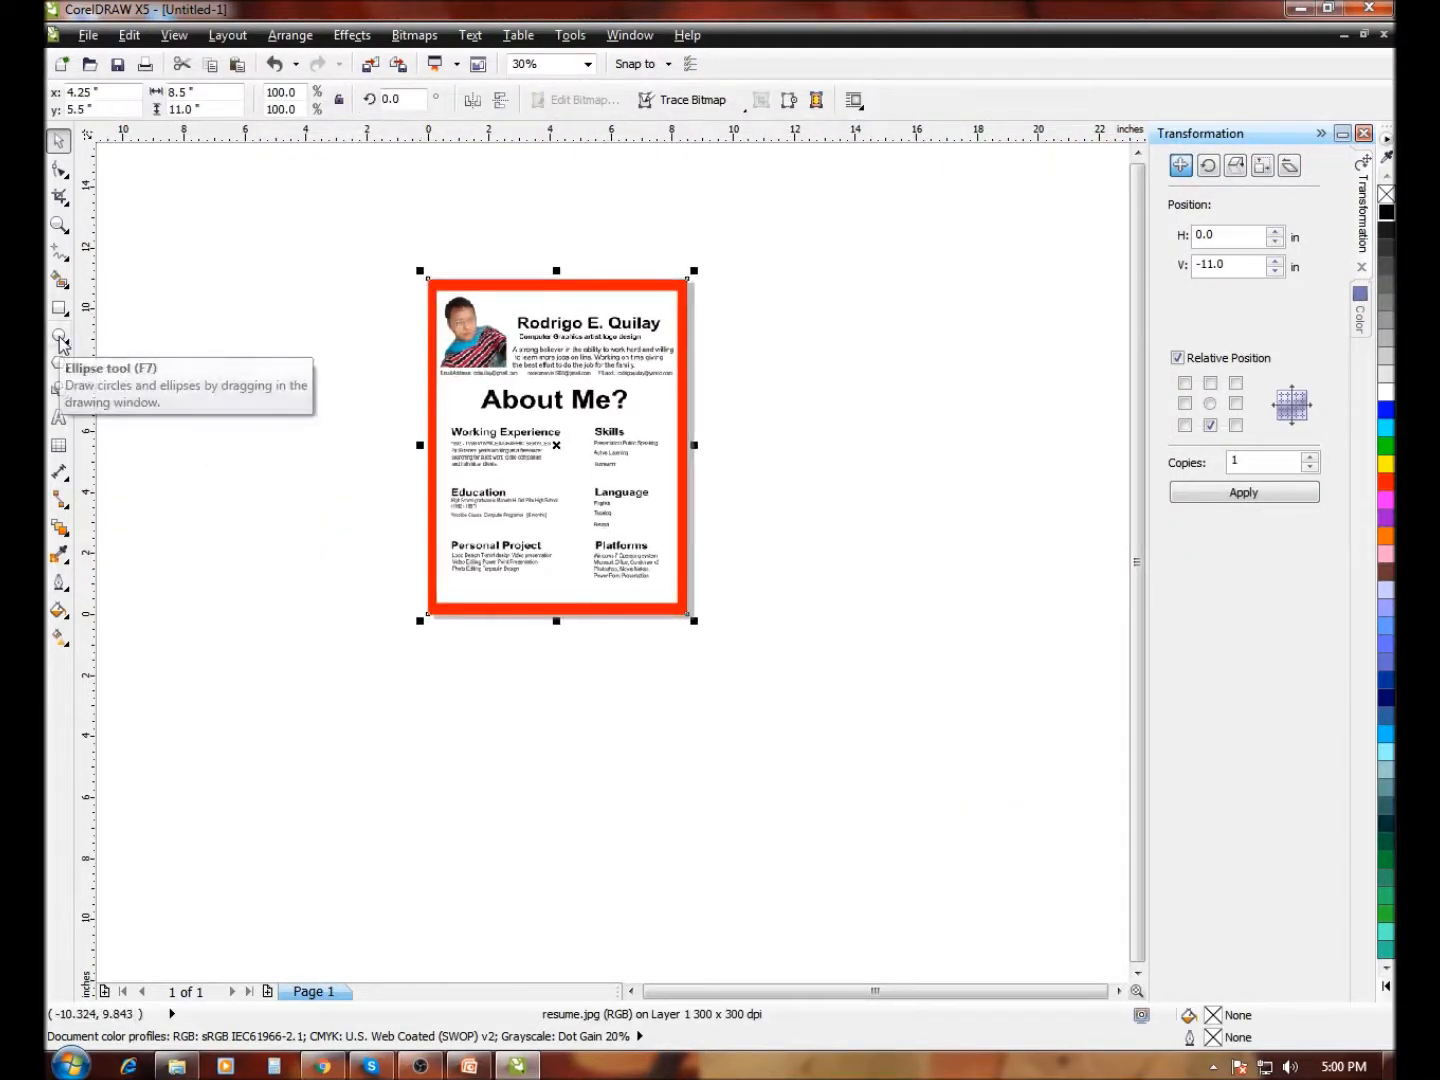
- Examine the photo, applicant's name, job title, profile summary and contact details in the imported resume's header up close
left_click(59, 224)
left_click_drag(331, 244, 514, 460)
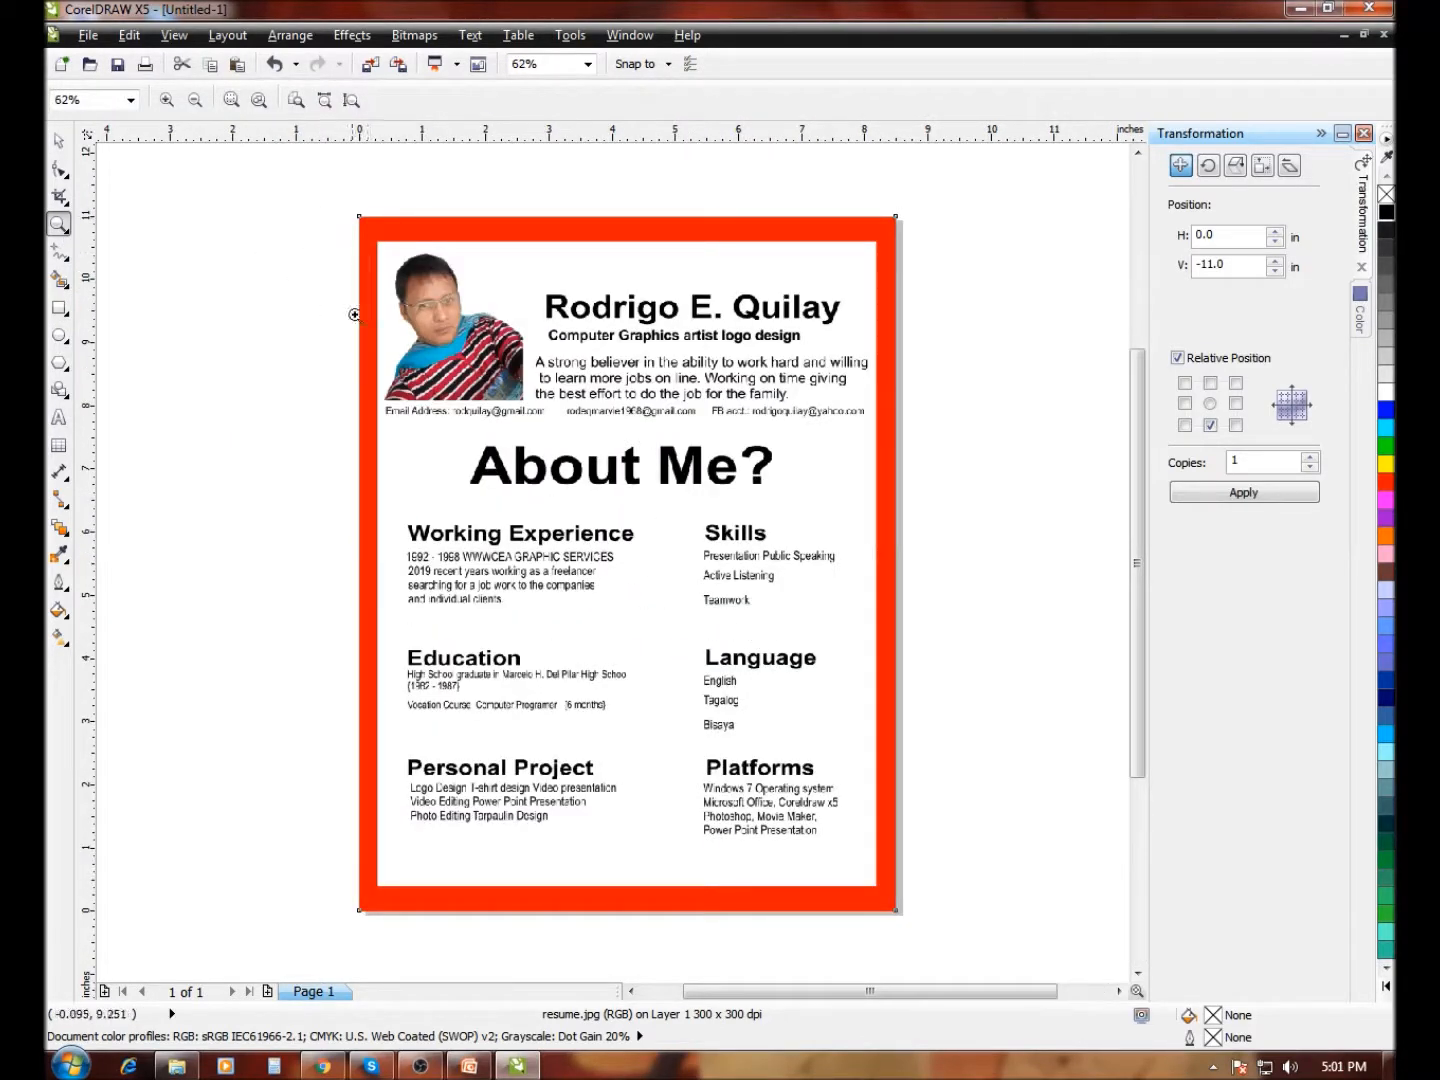
left_click_drag(351, 247, 919, 546)
left_click_drag(382, 450, 1058, 662)
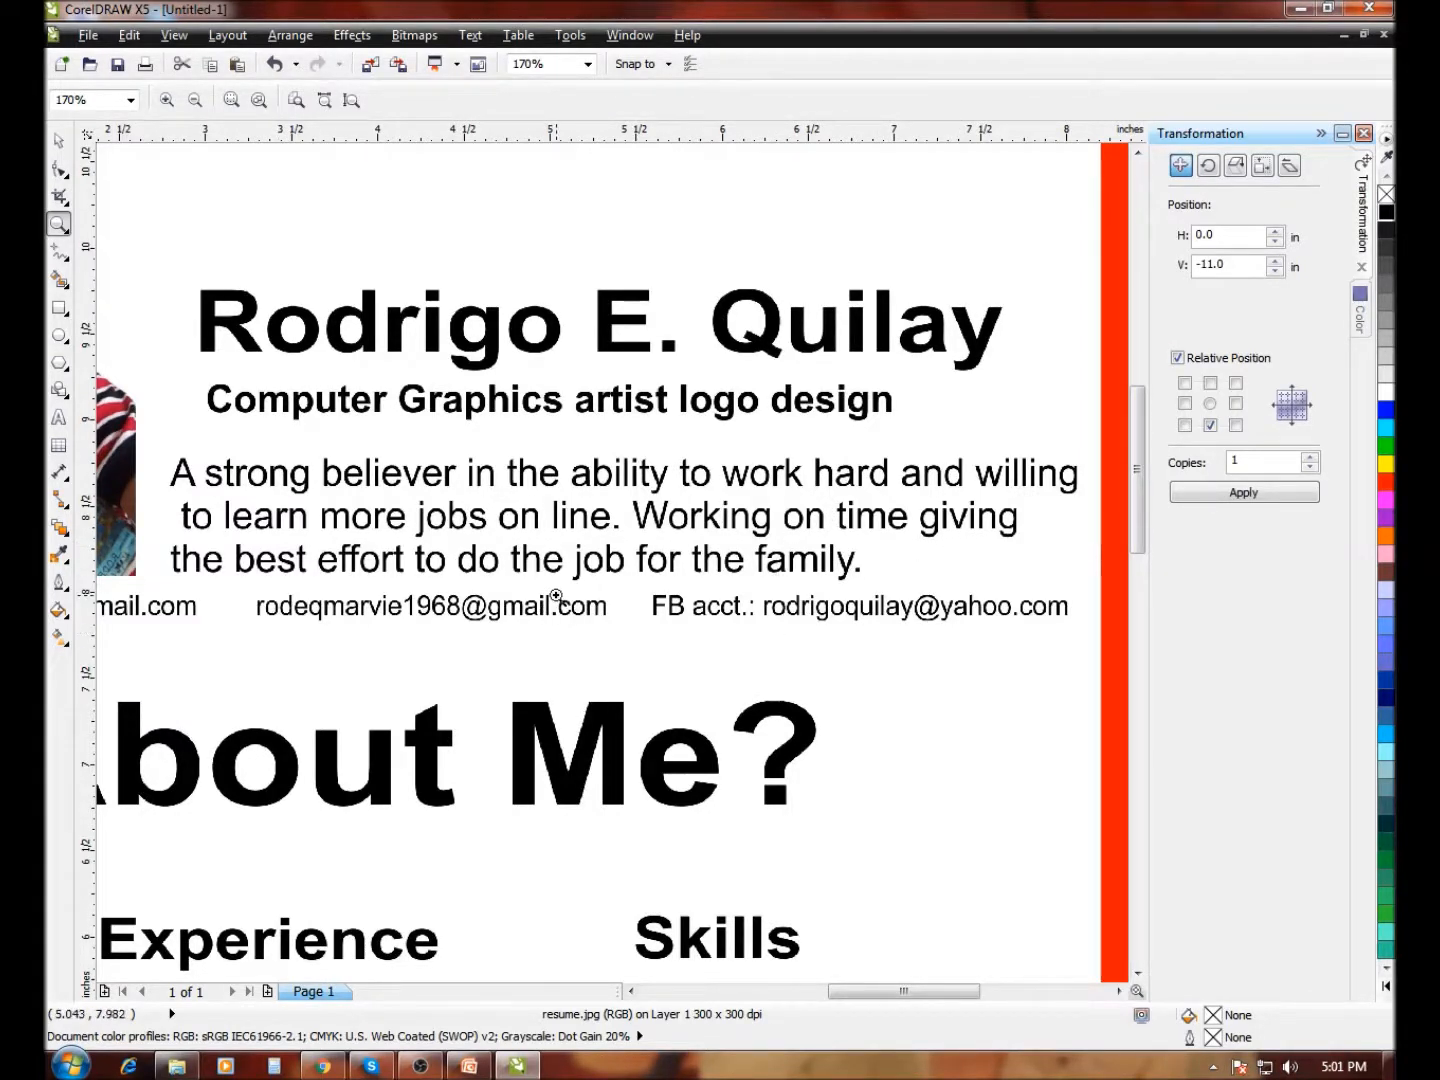
right_click(627, 613)
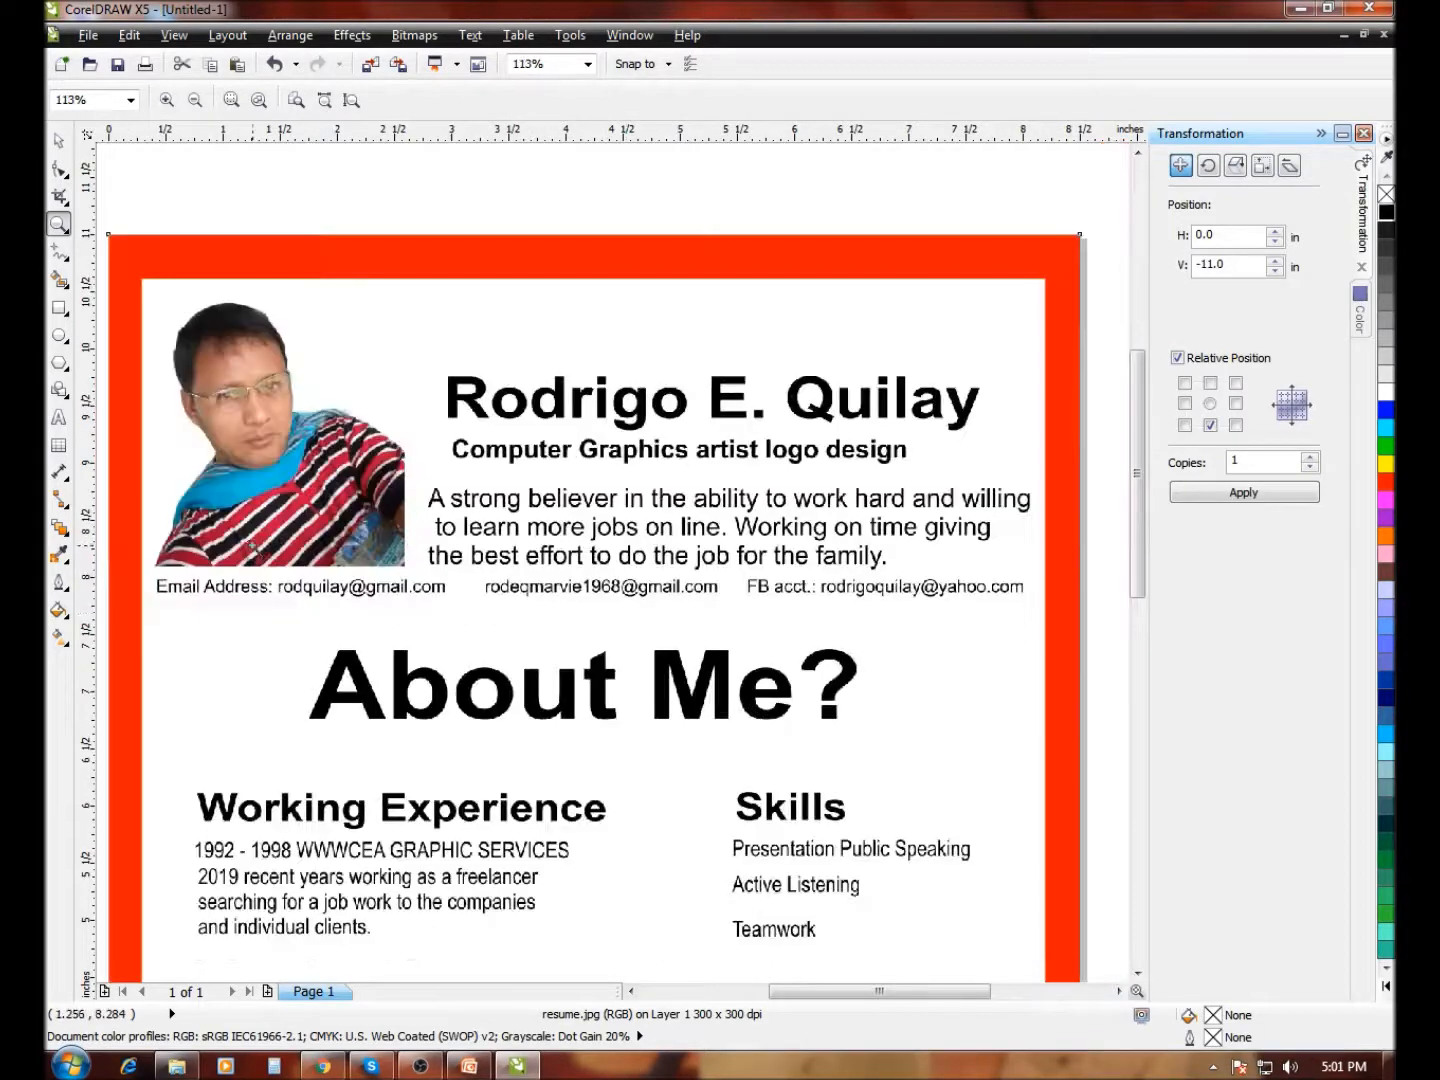
left_click(620, 657)
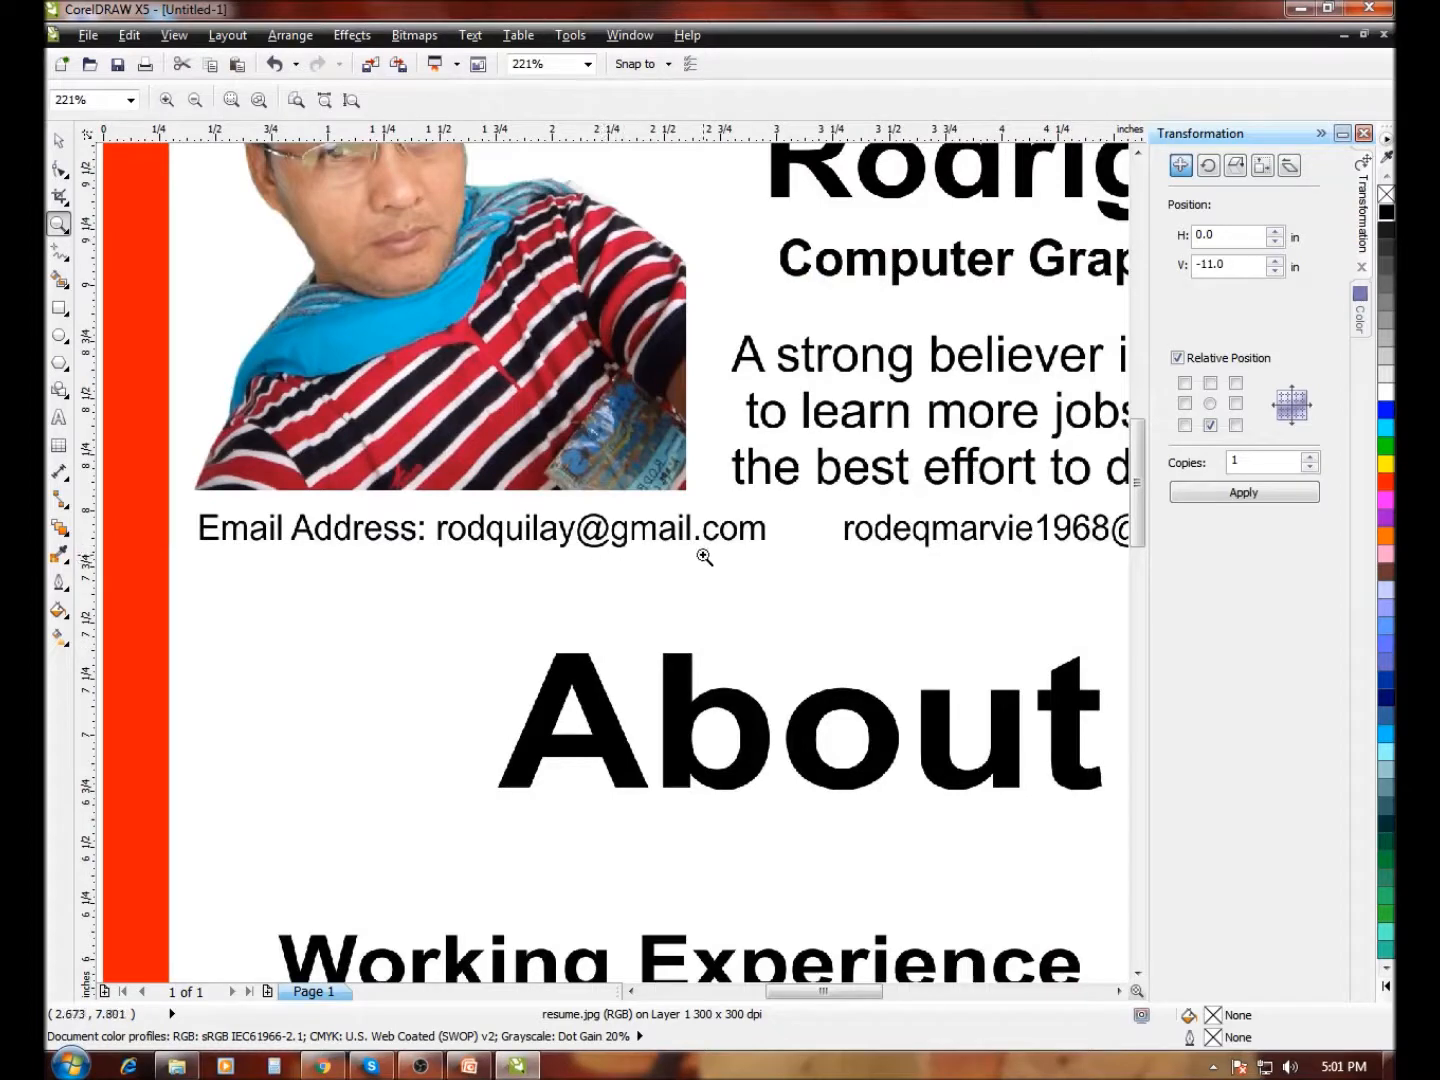
left_click_drag(470, 567, 727, 643)
right_click(825, 507)
left_click_drag(740, 572, 1035, 649)
right_click(488, 533)
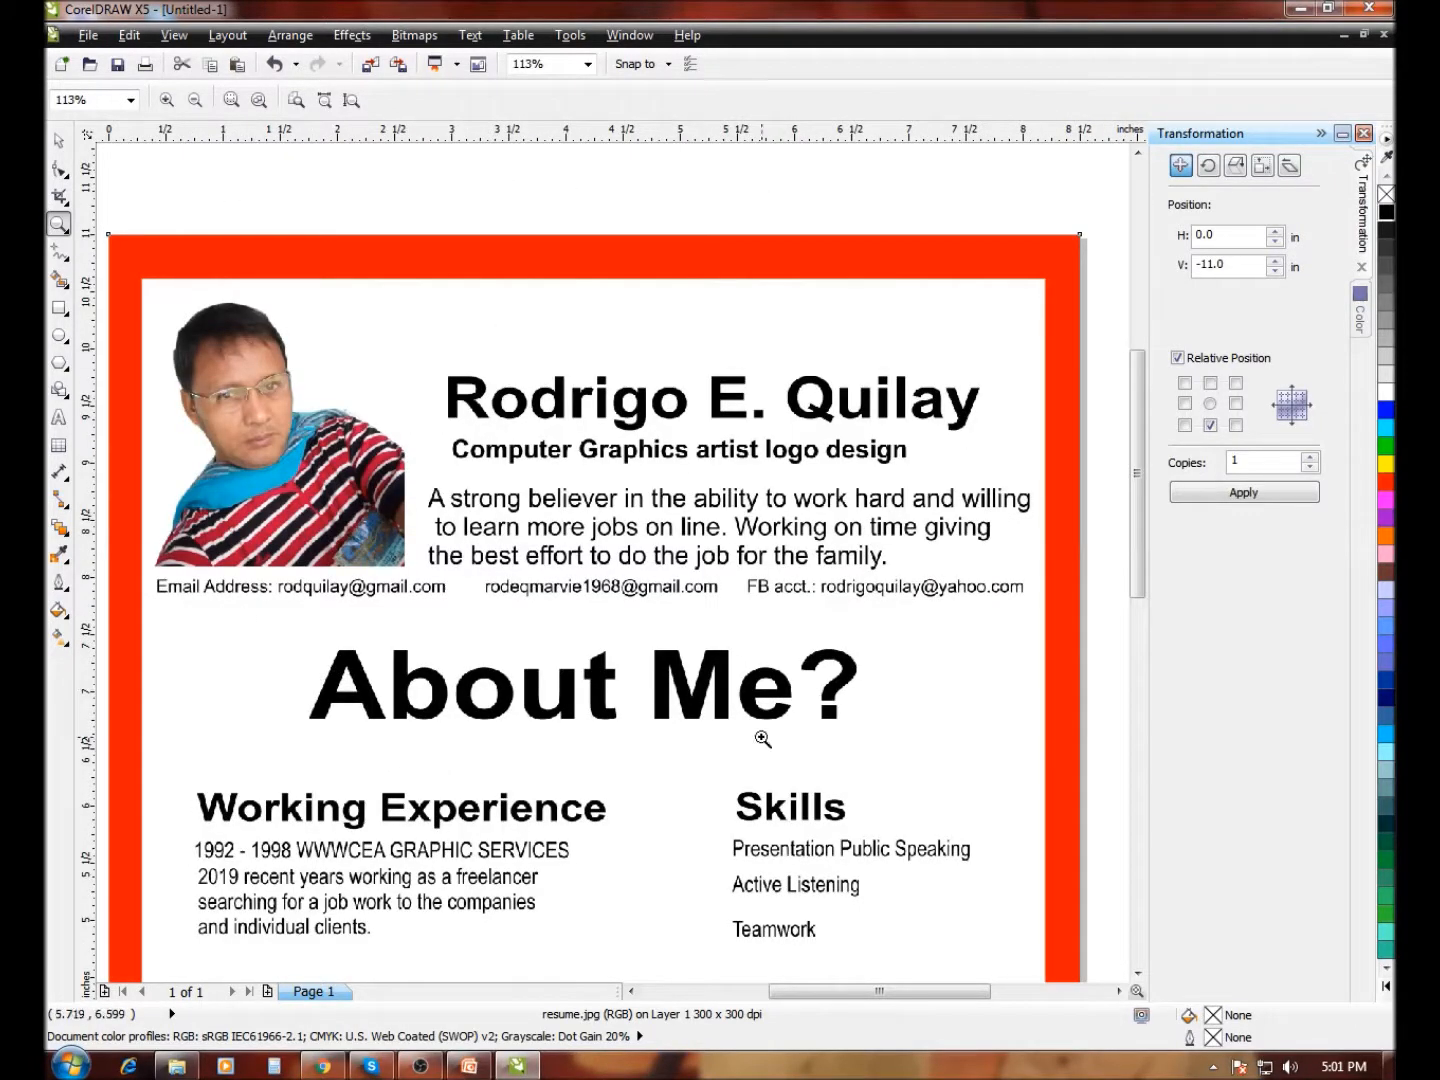
- Examine the Working Experience, Skills, Education and Personal Project sections of the imported resume up close
right_click(663, 723)
left_click_drag(354, 469, 718, 679)
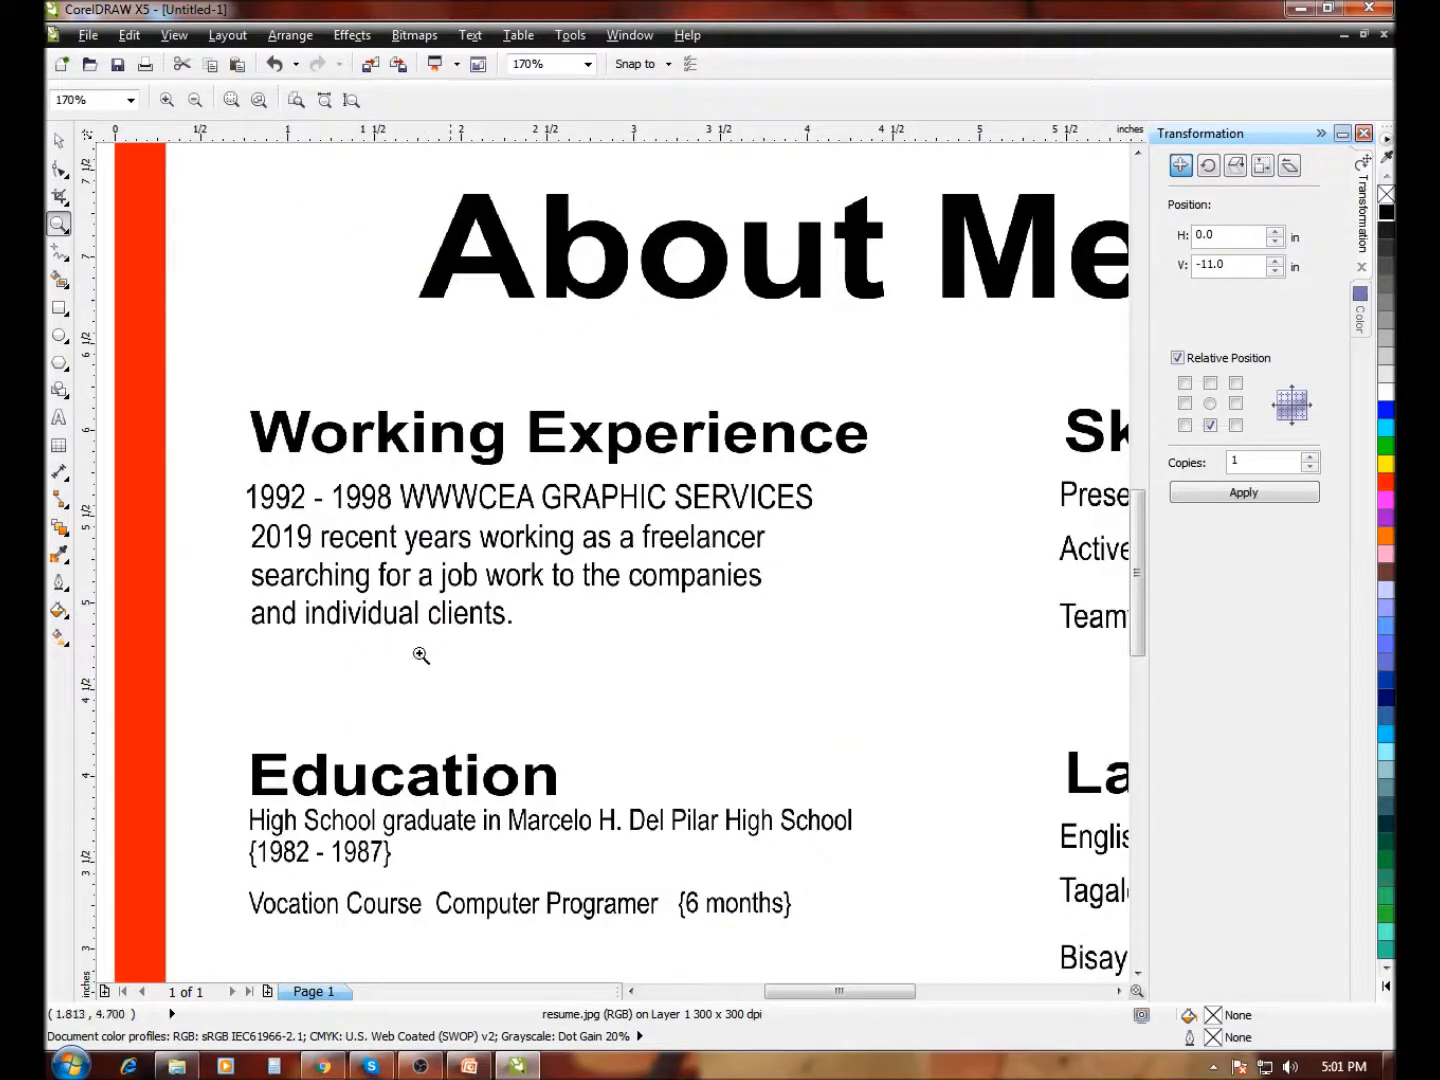
right_click(521, 571)
left_click_drag(656, 514, 866, 652)
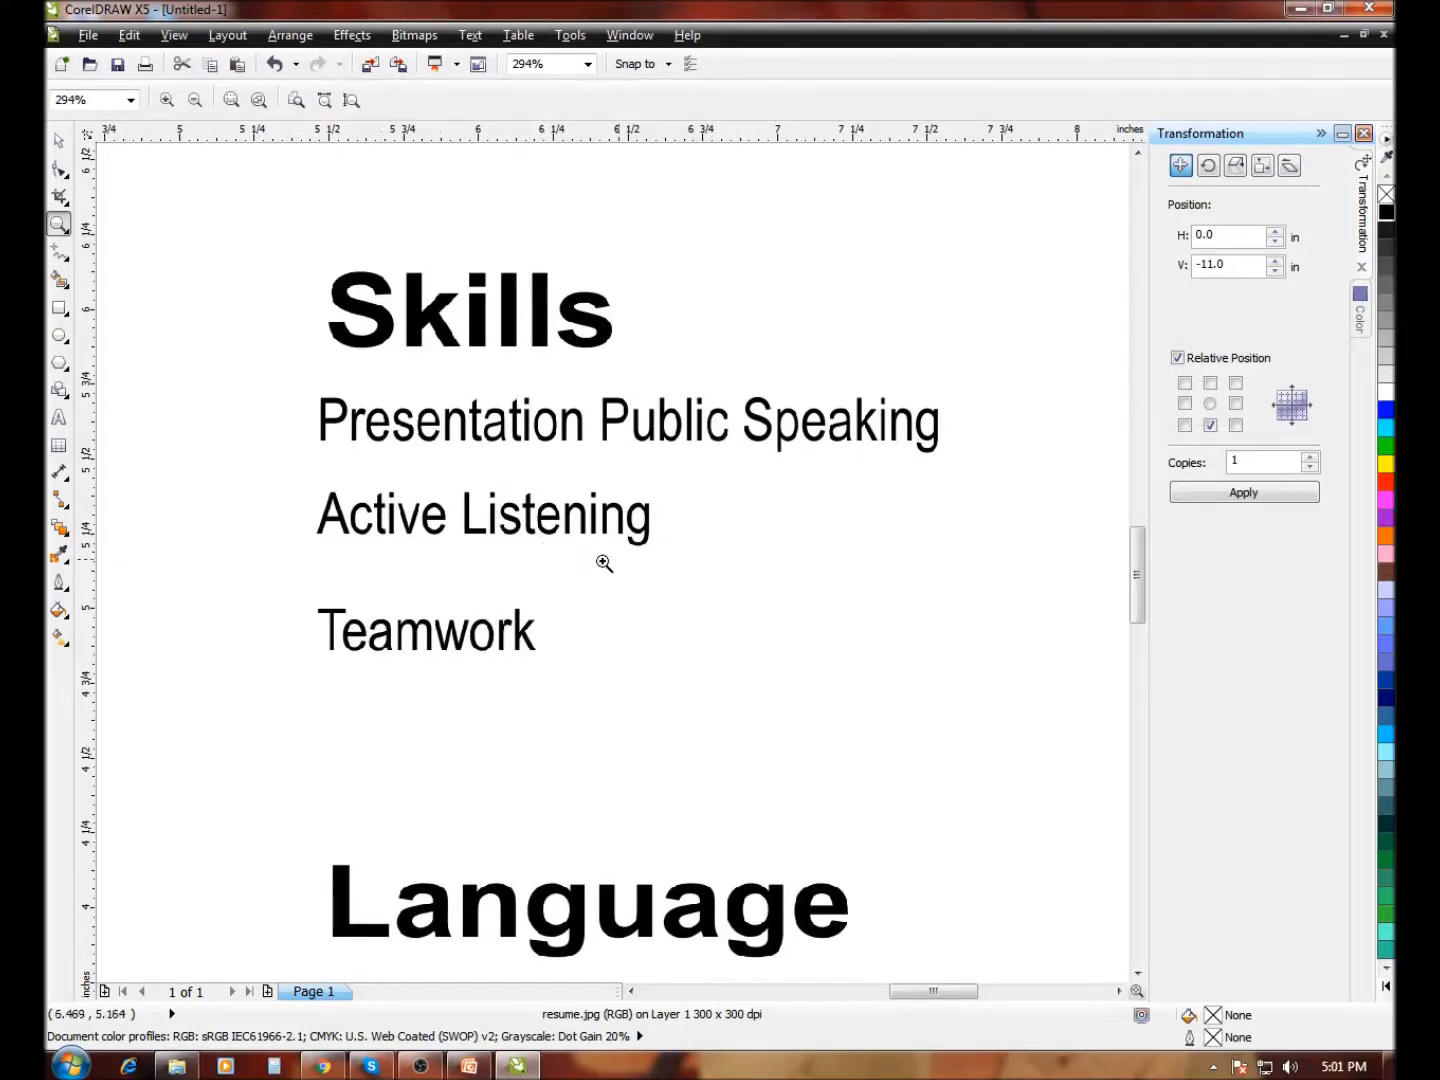
right_click(437, 669)
left_click_drag(336, 632, 670, 772)
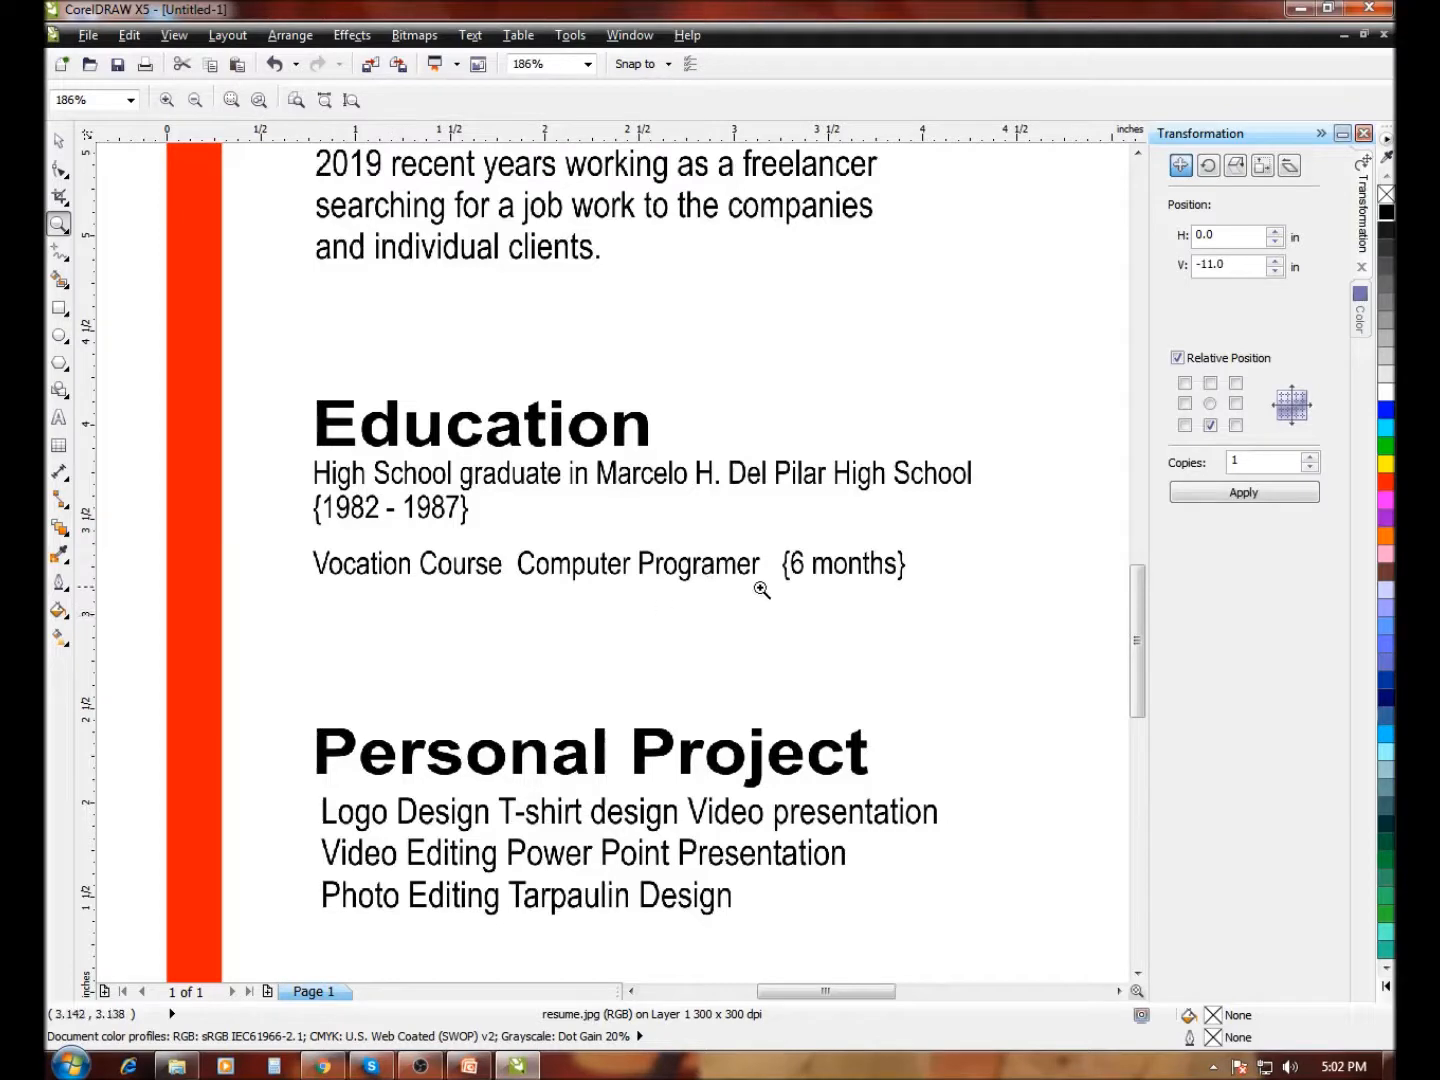
key("F3")
left_click_drag(325, 735, 713, 855)
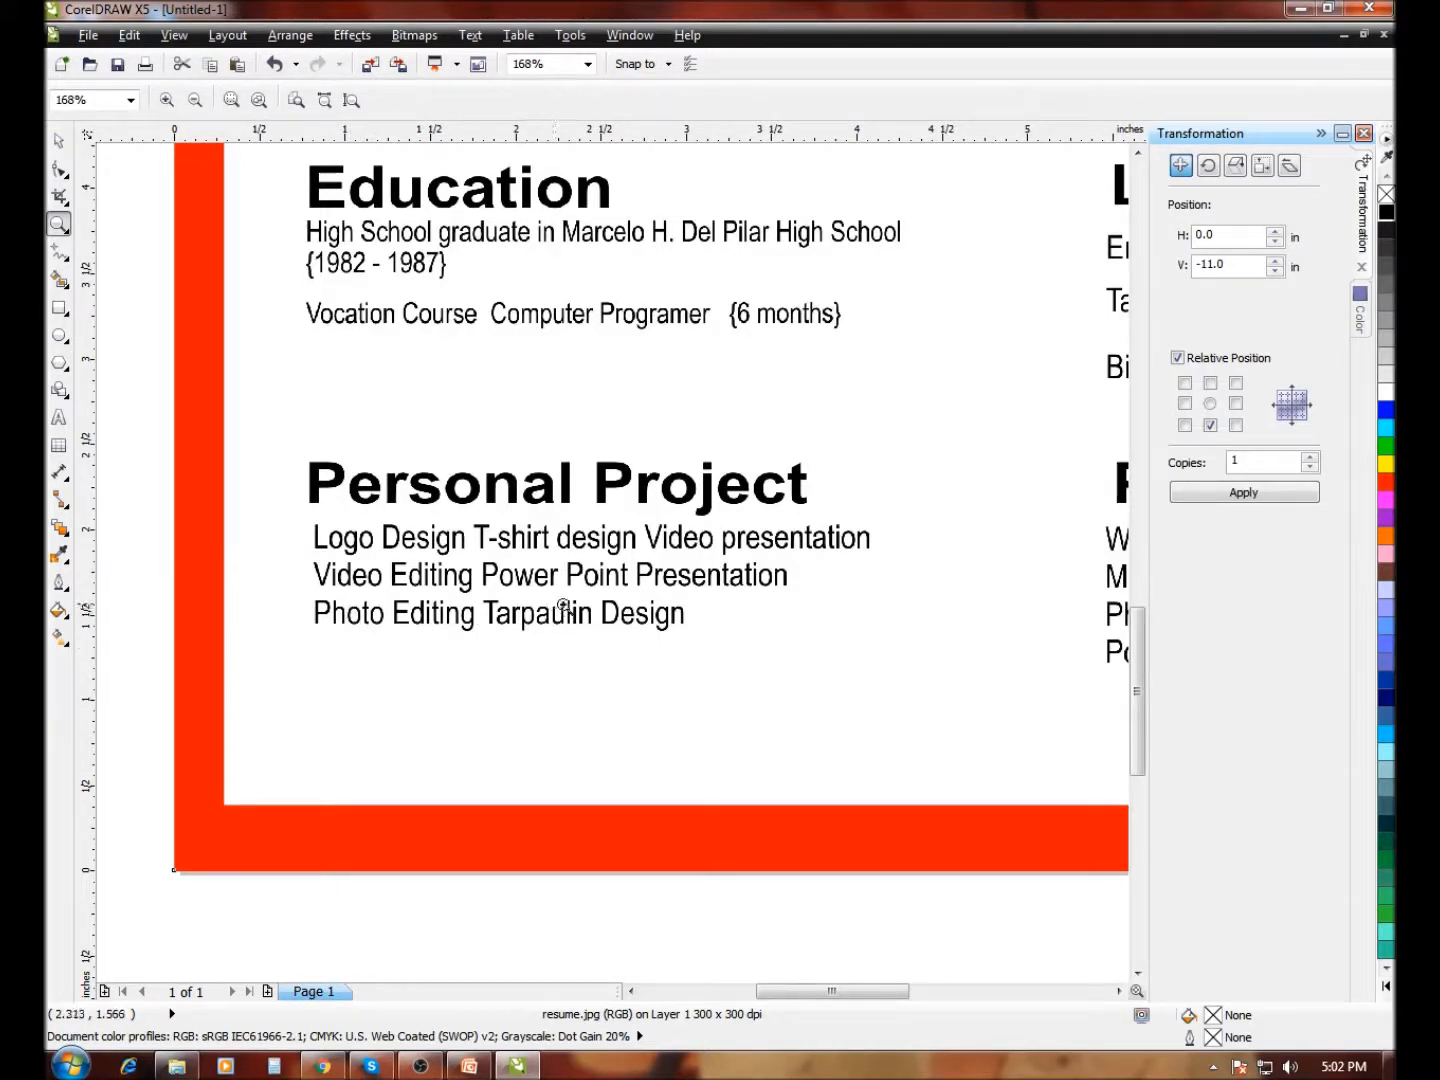
key("F4")
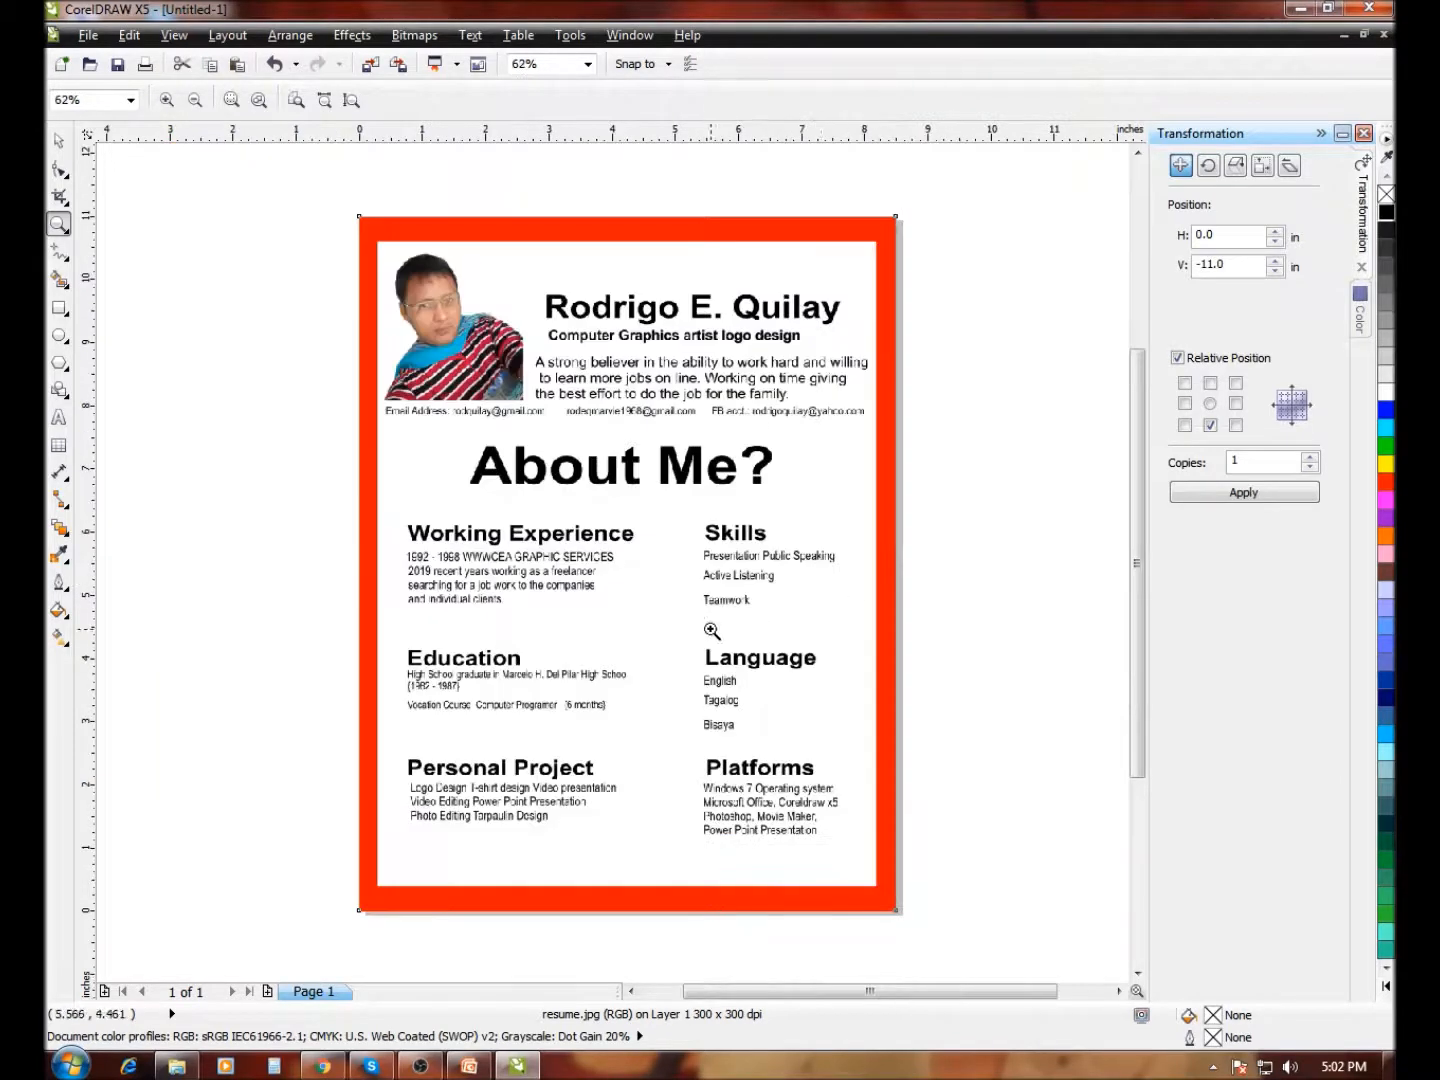
- Examine the Language and Platforms sections of the imported resume up close
left_click_drag(701, 637, 824, 744)
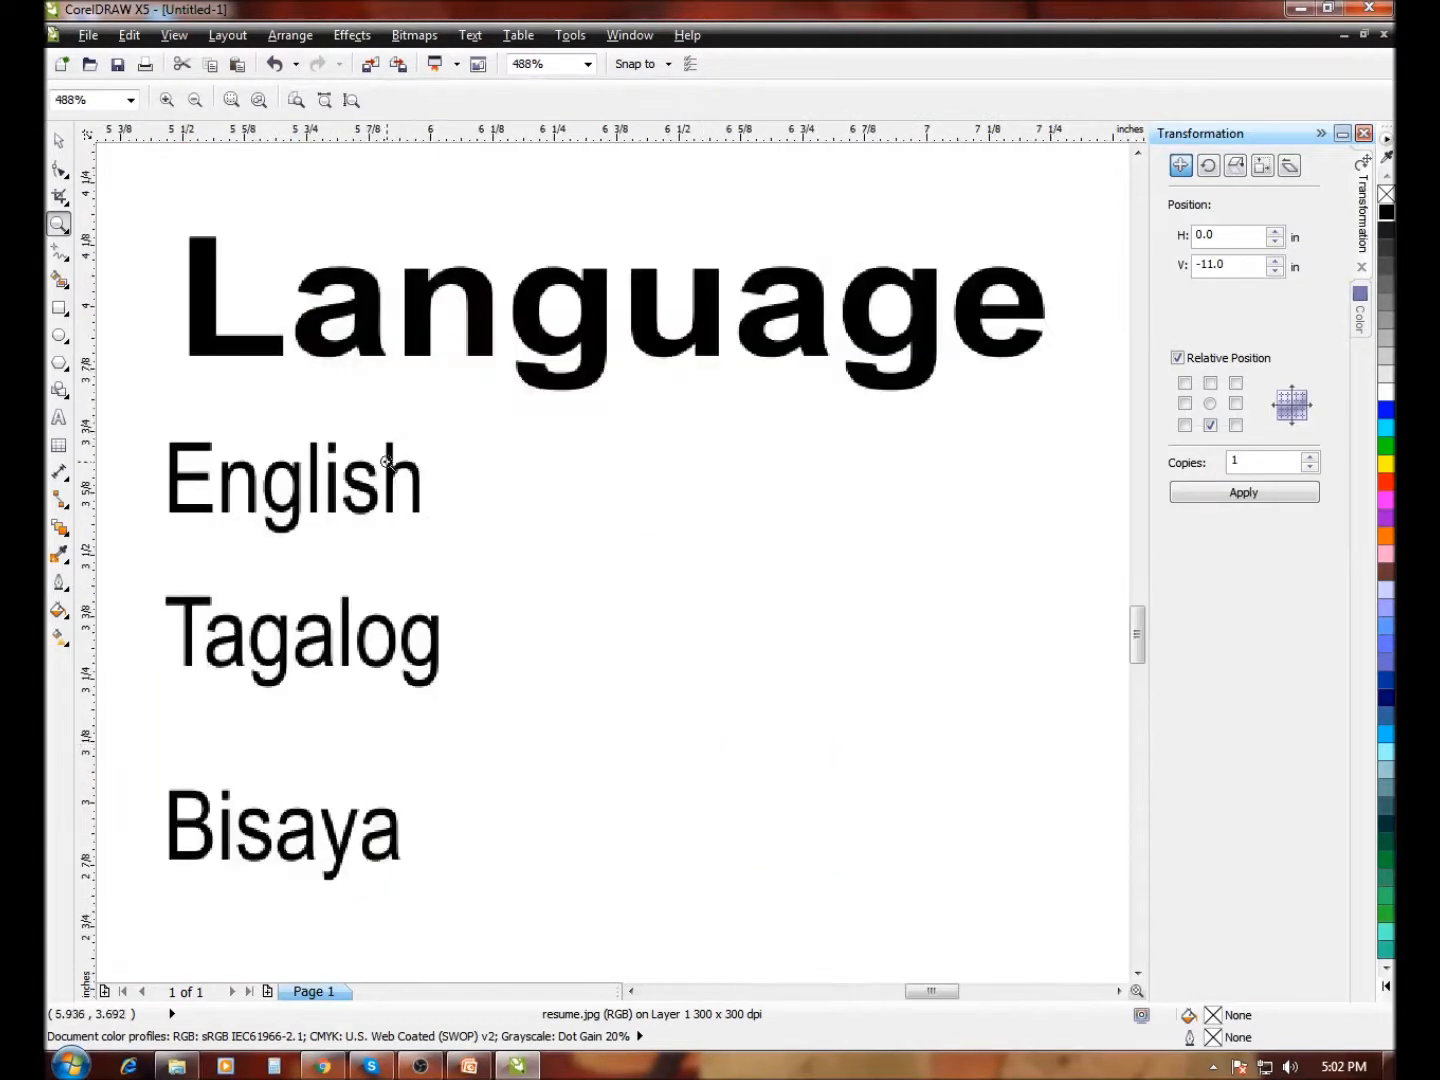
key("F4")
left_click_drag(640, 733, 906, 881)
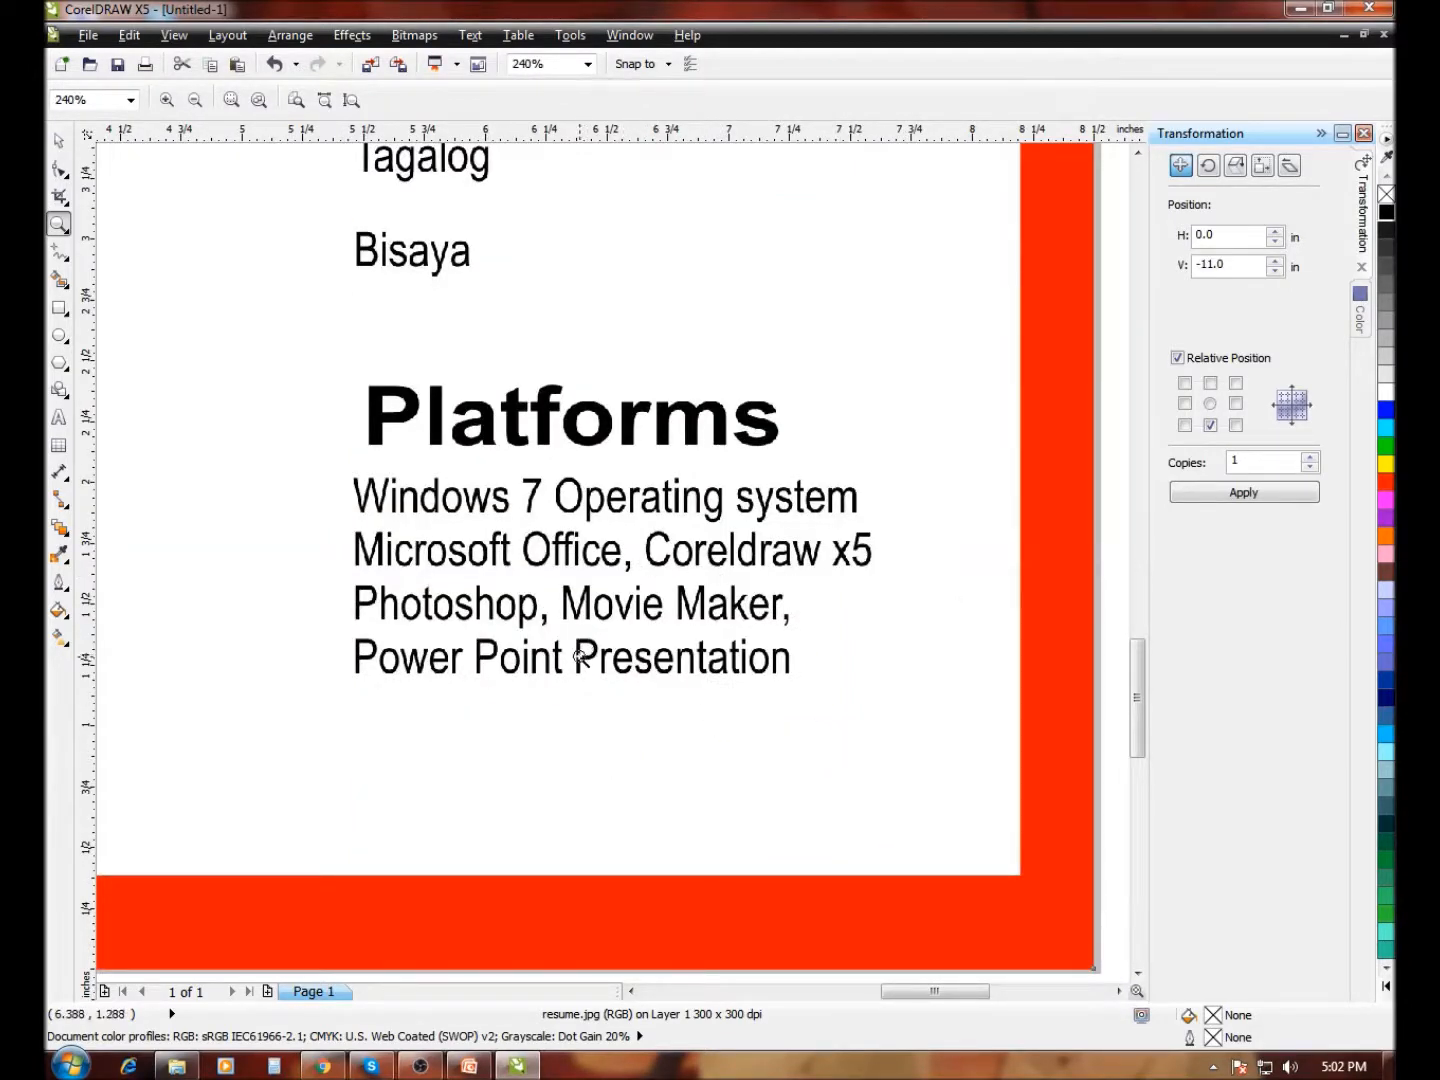
key("F4")
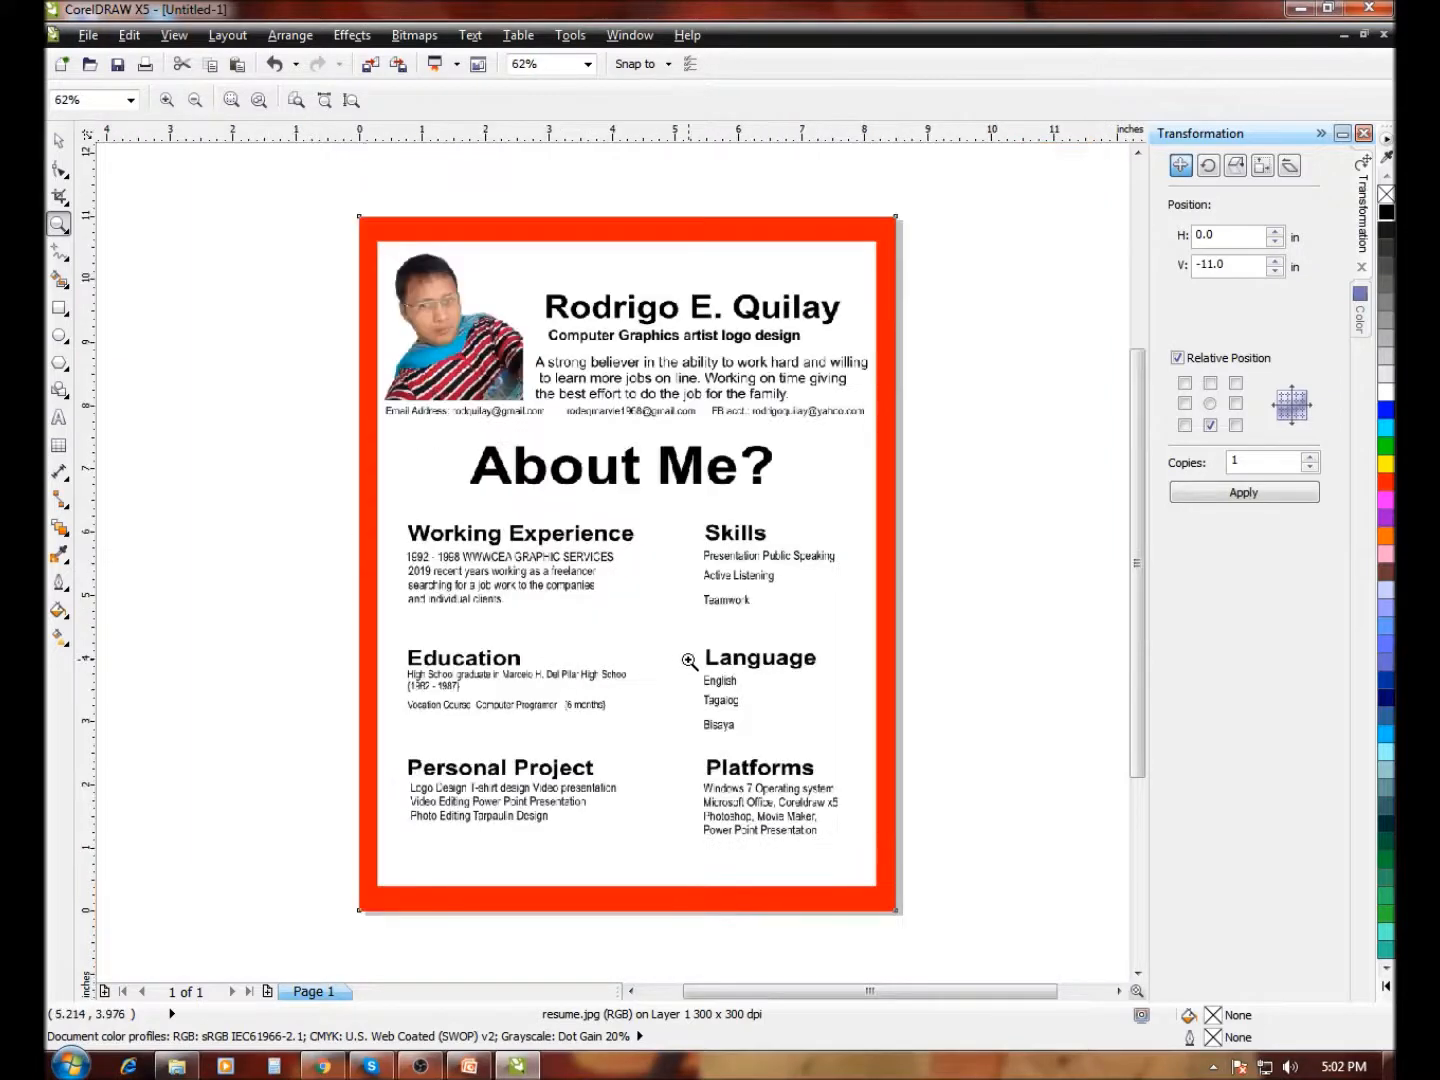
- Review the resume's photo header and all sections under About Me? once more, and switch to the PowerPoint presentation
left_click_drag(298, 245, 905, 750)
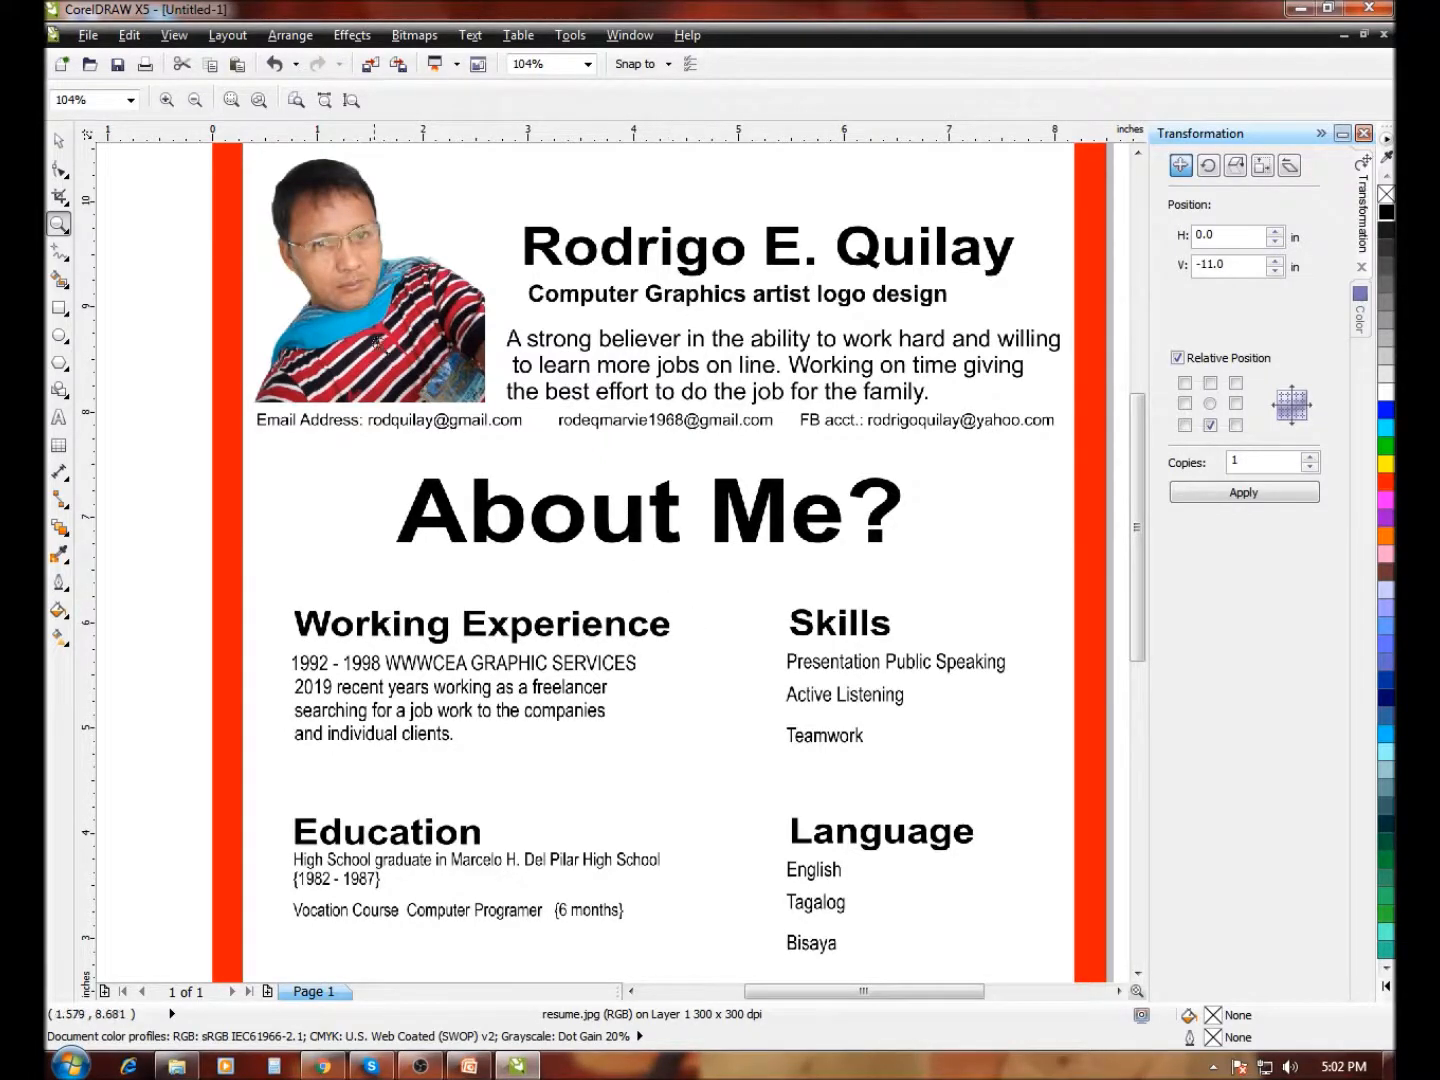
right_click(316, 316)
left_click_drag(378, 244, 579, 418)
right_click(577, 421)
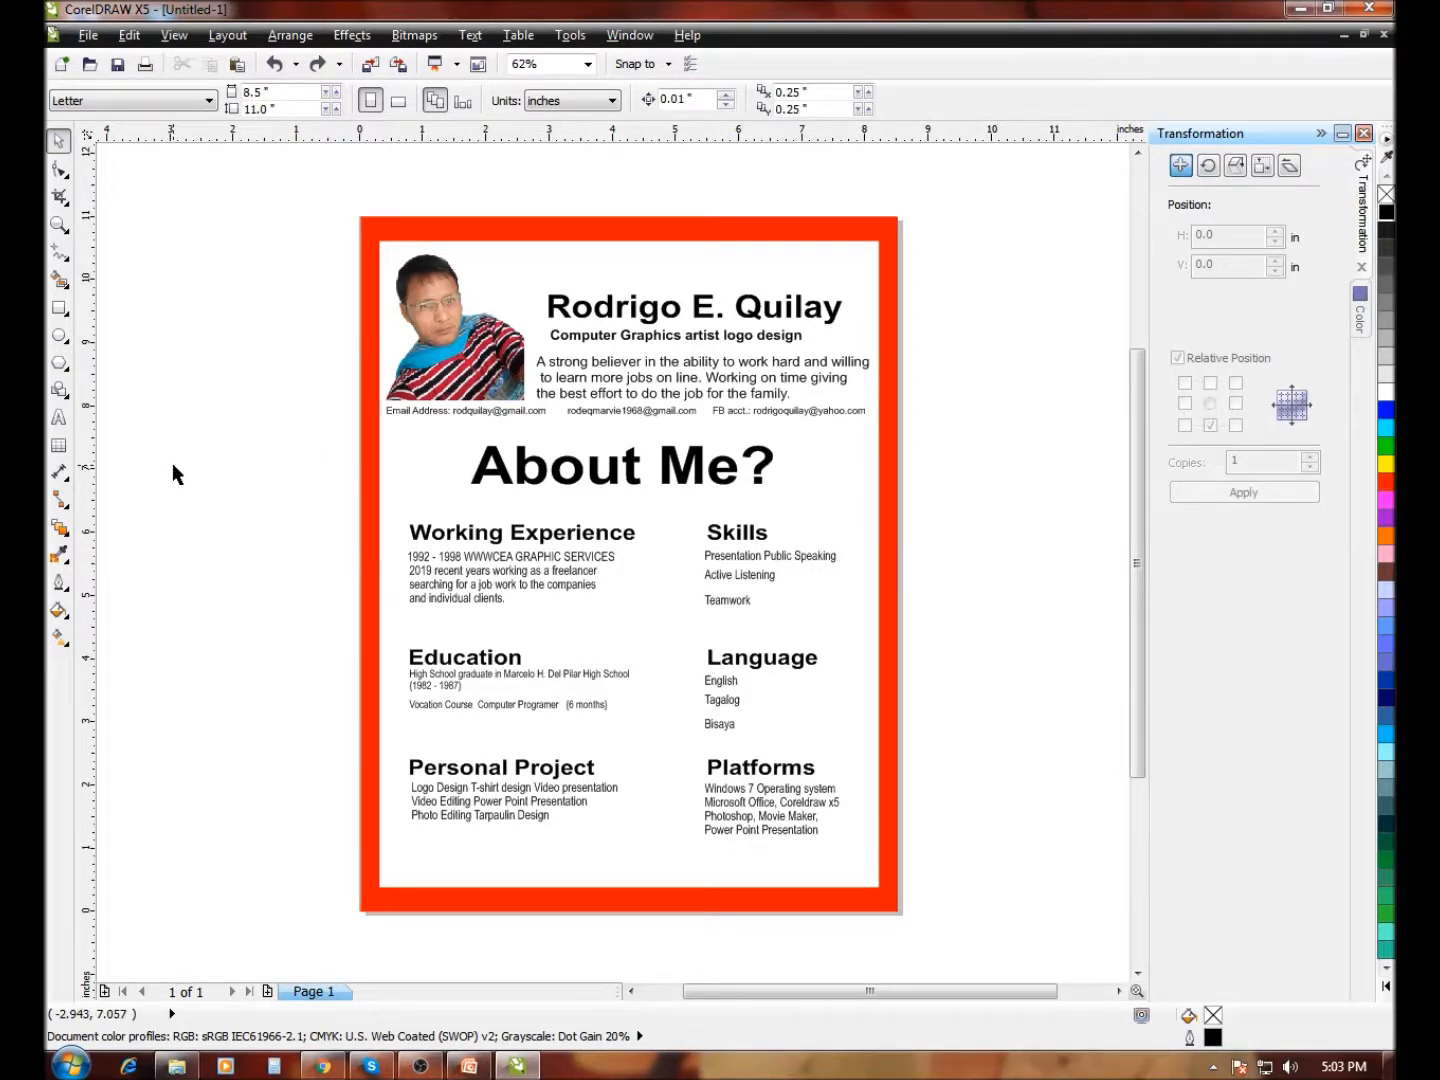
left_click(54, 230)
left_click_drag(289, 289, 928, 885)
left_click_drag(305, 418, 1054, 935)
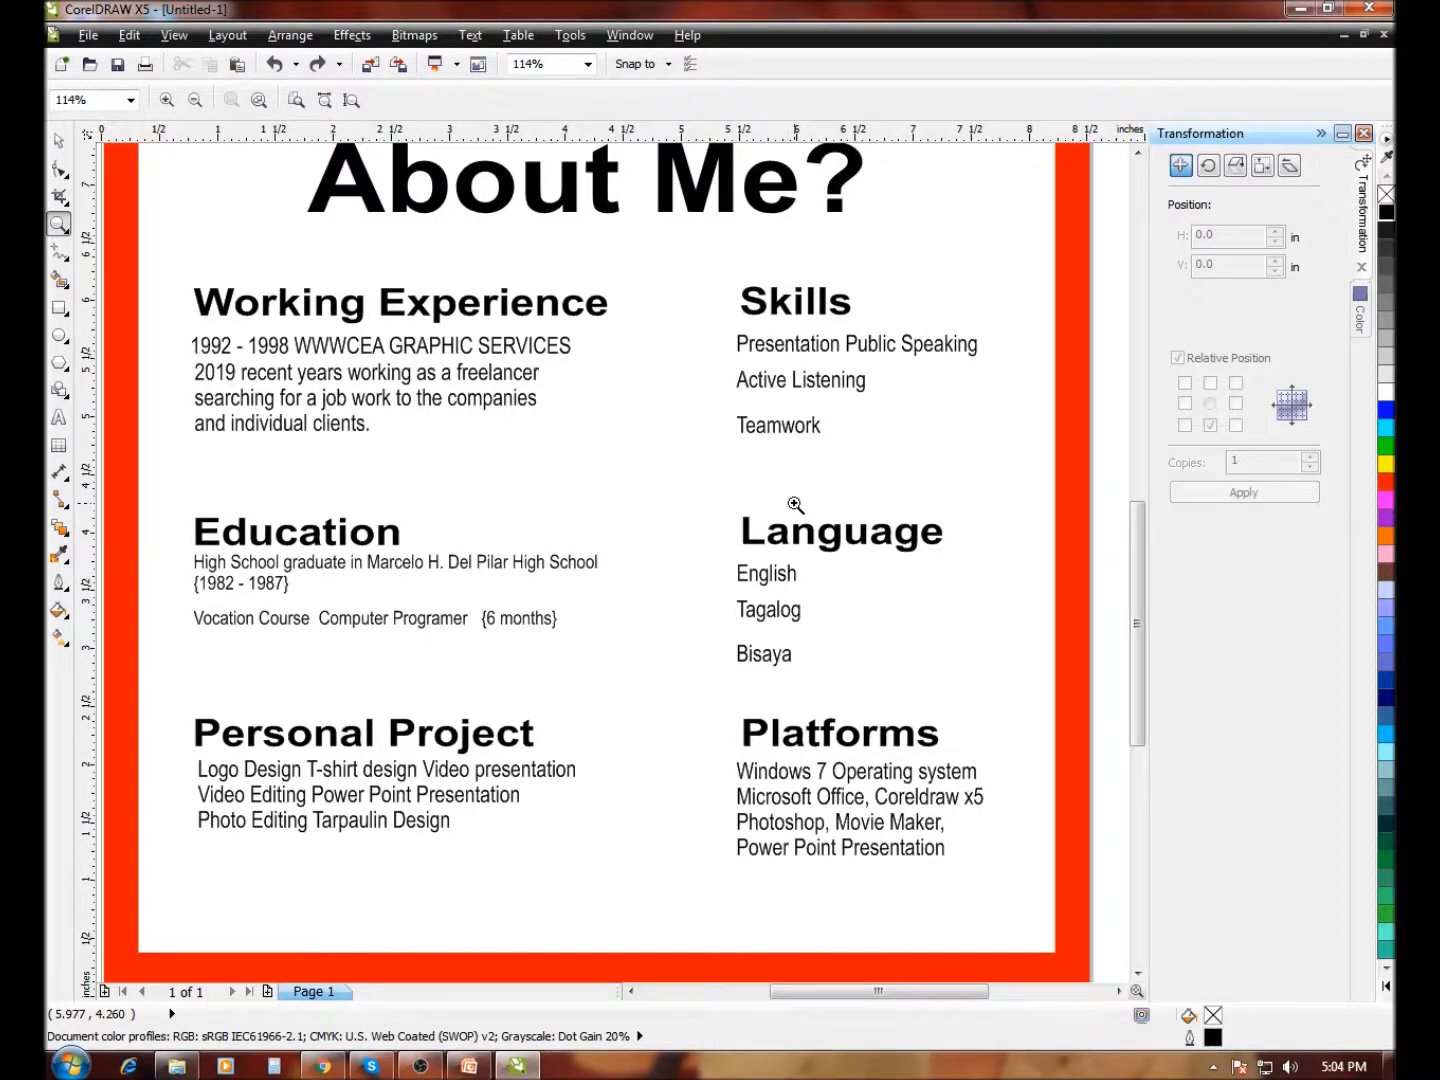
scroll(795, 505, "down", 1)
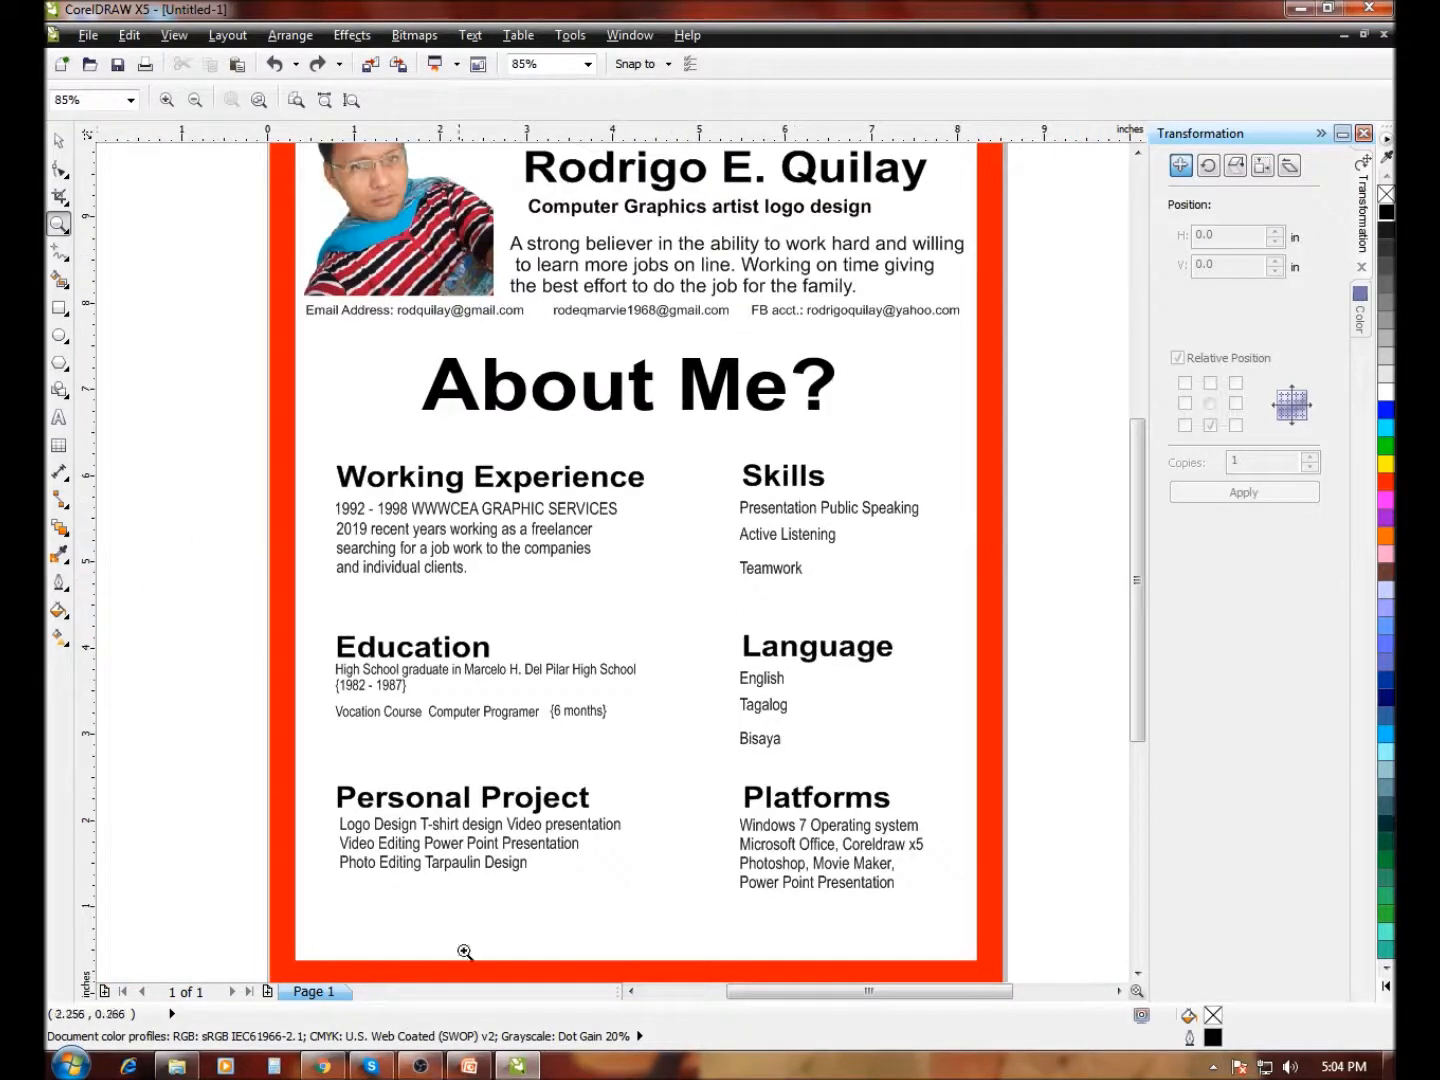
left_click(470, 1069)
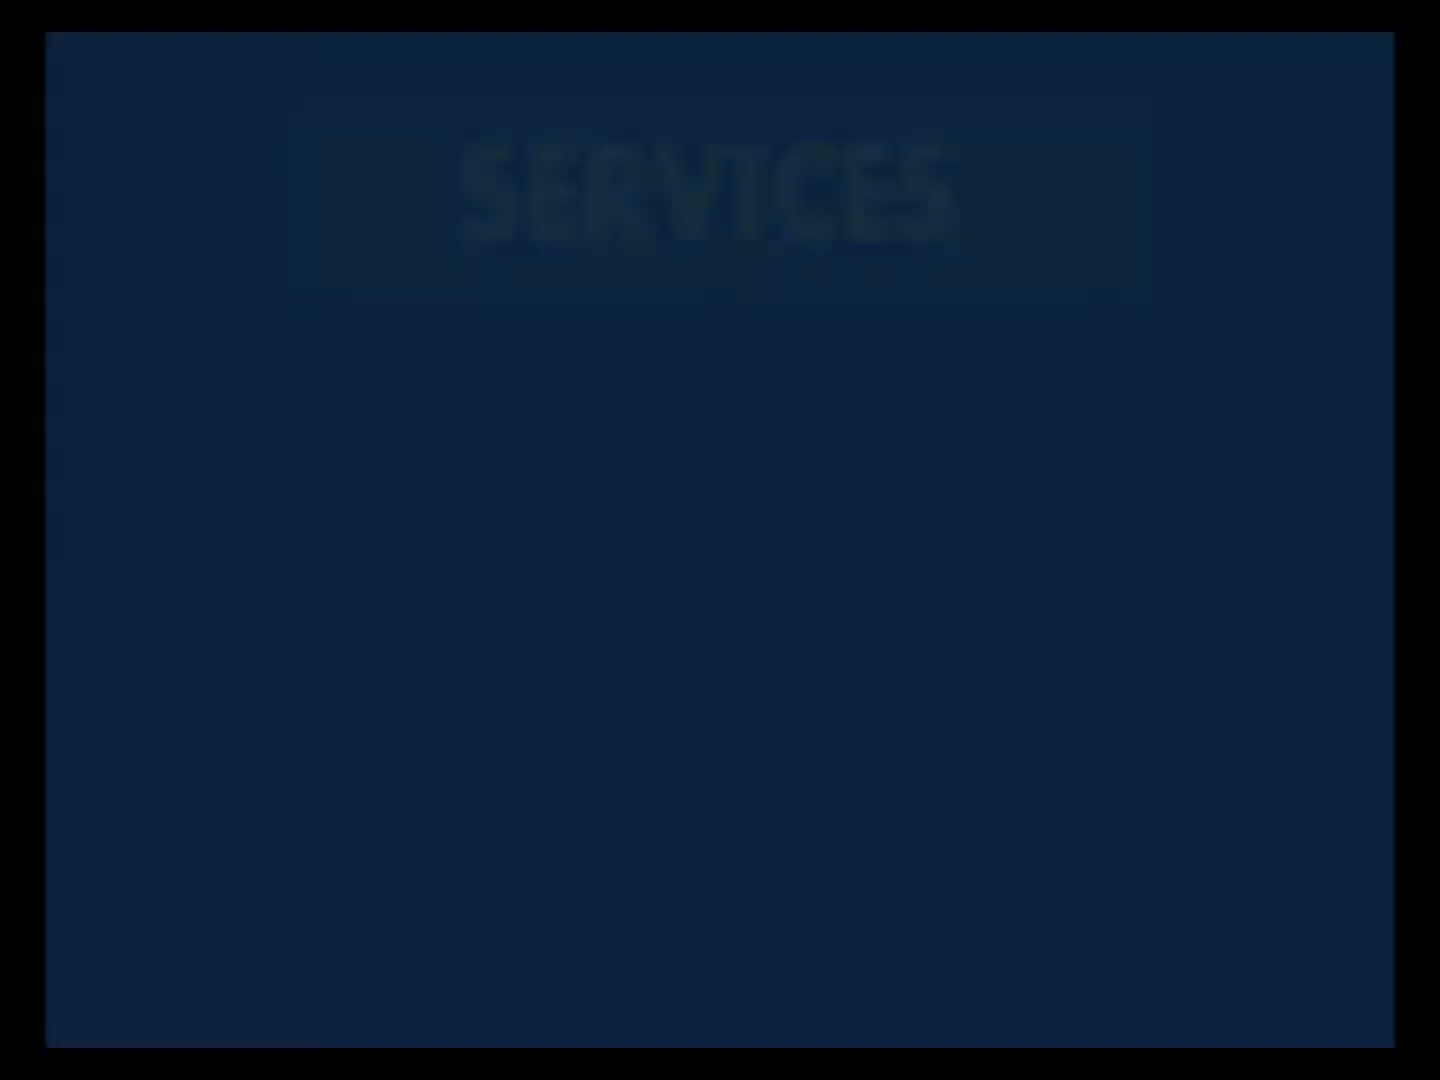